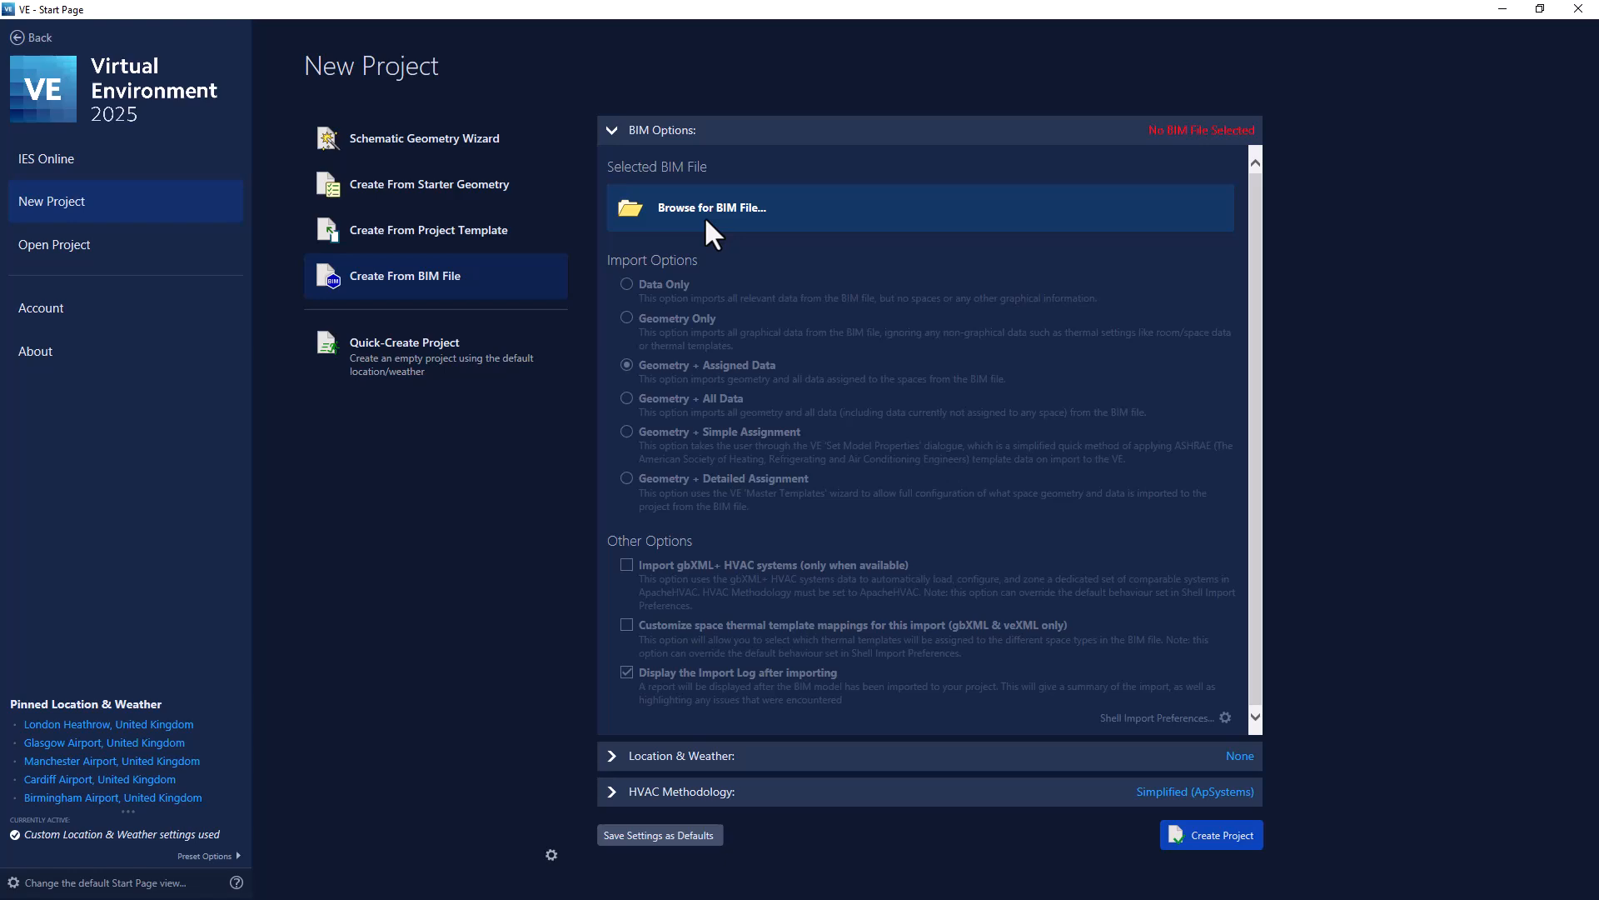
Create an empty project with Quick-Create instead of importing a BIM file.
click(707, 222)
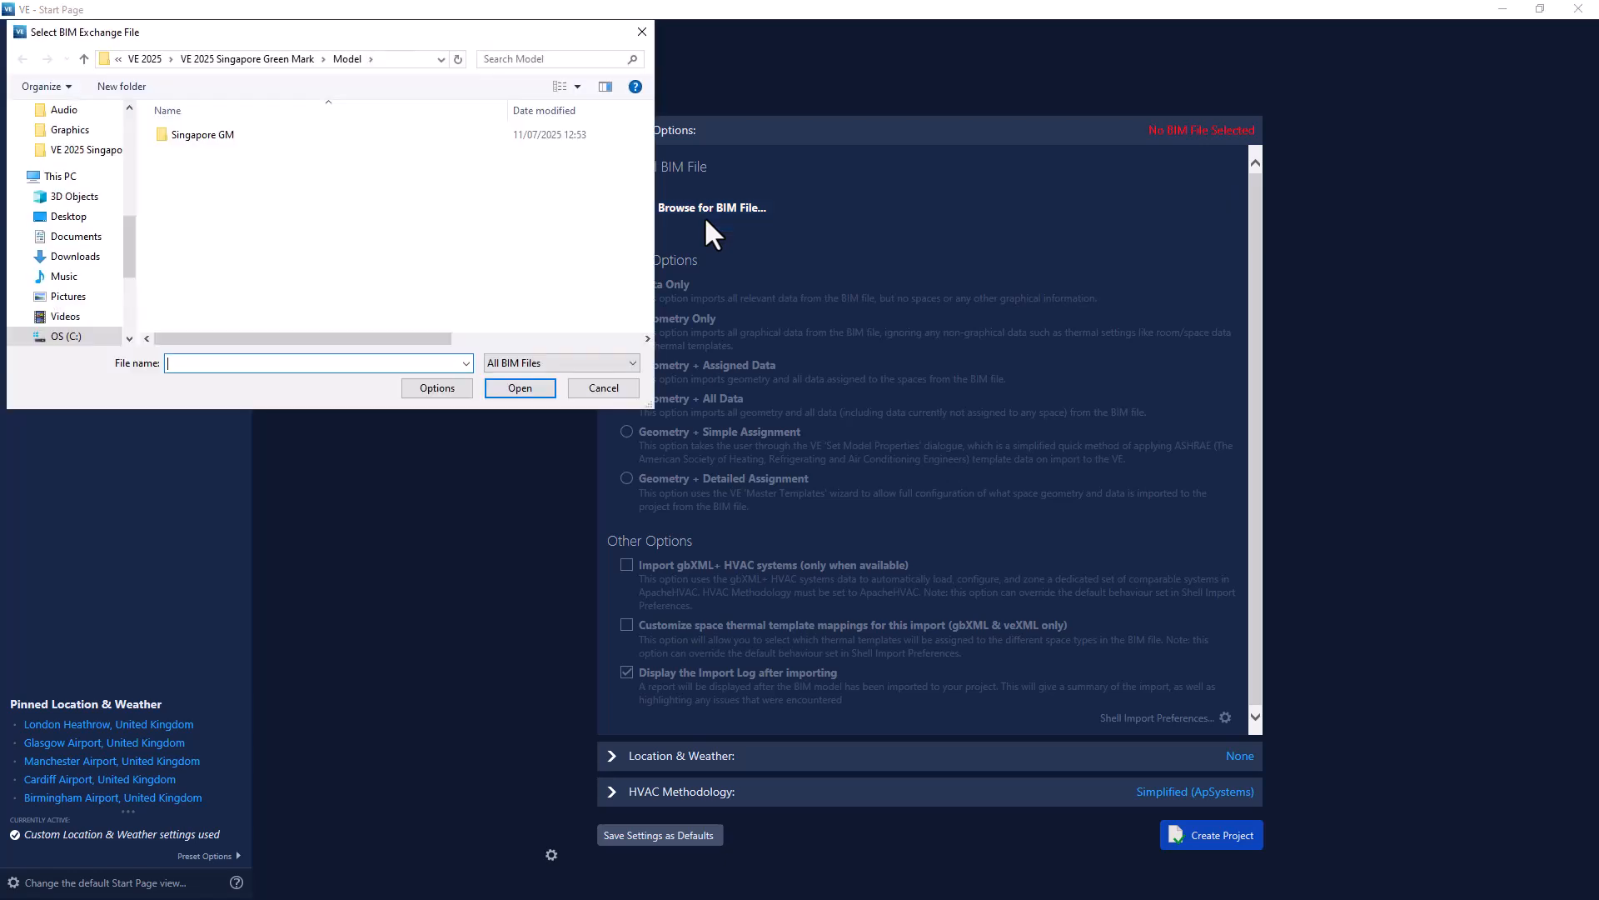
click(642, 32)
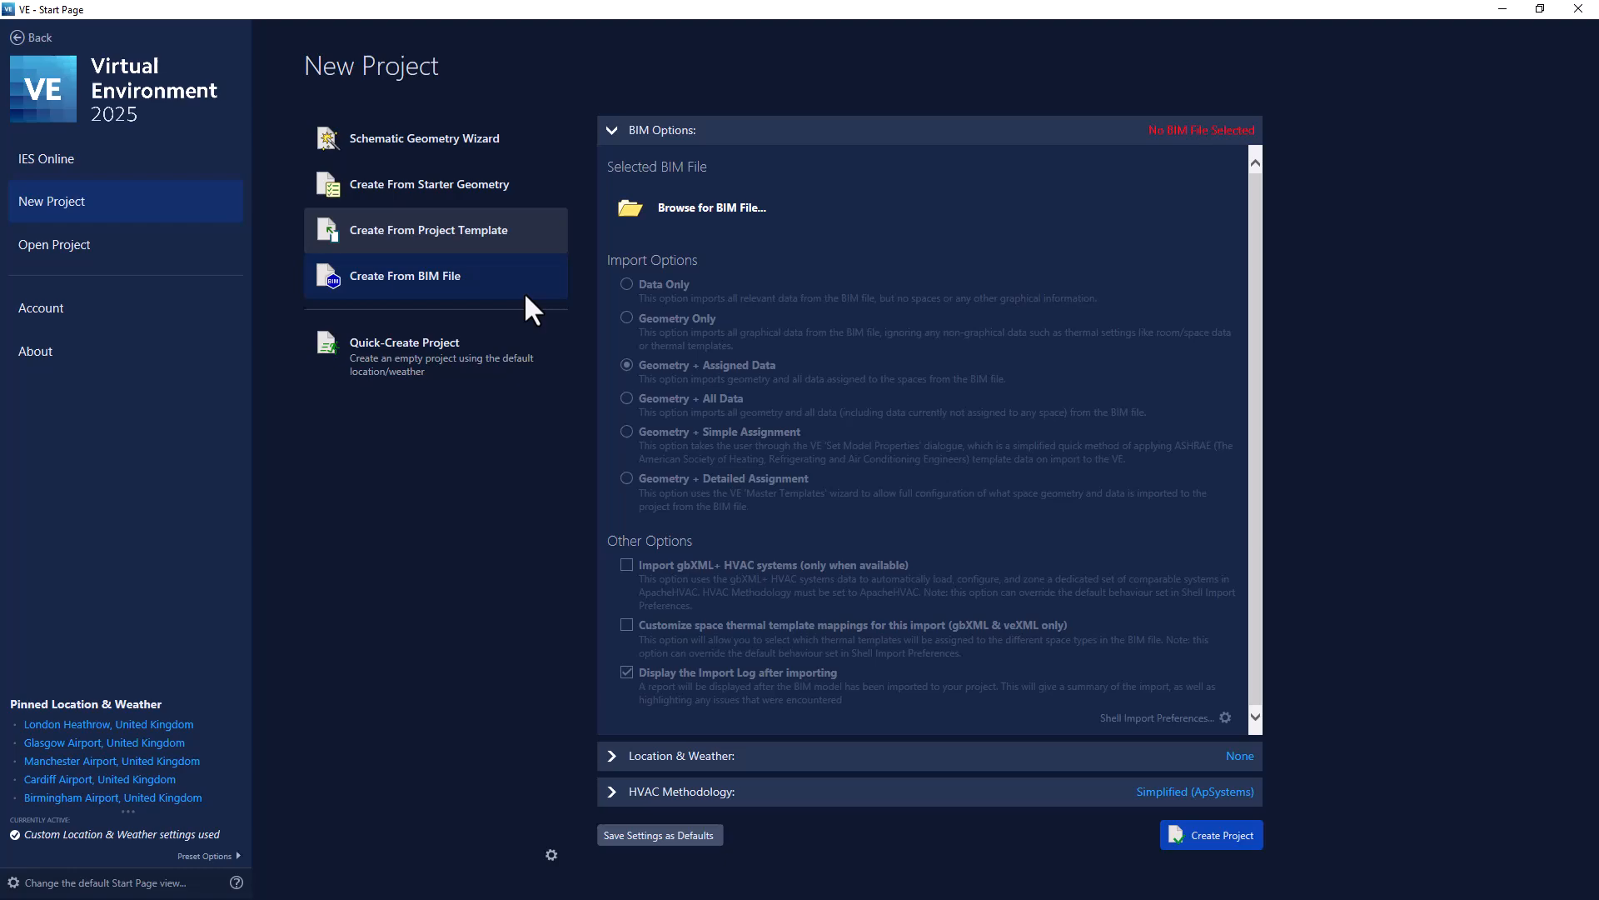
click(484, 379)
Attach the Singapore GM.dxf reference file to the plan.
click(145, 27)
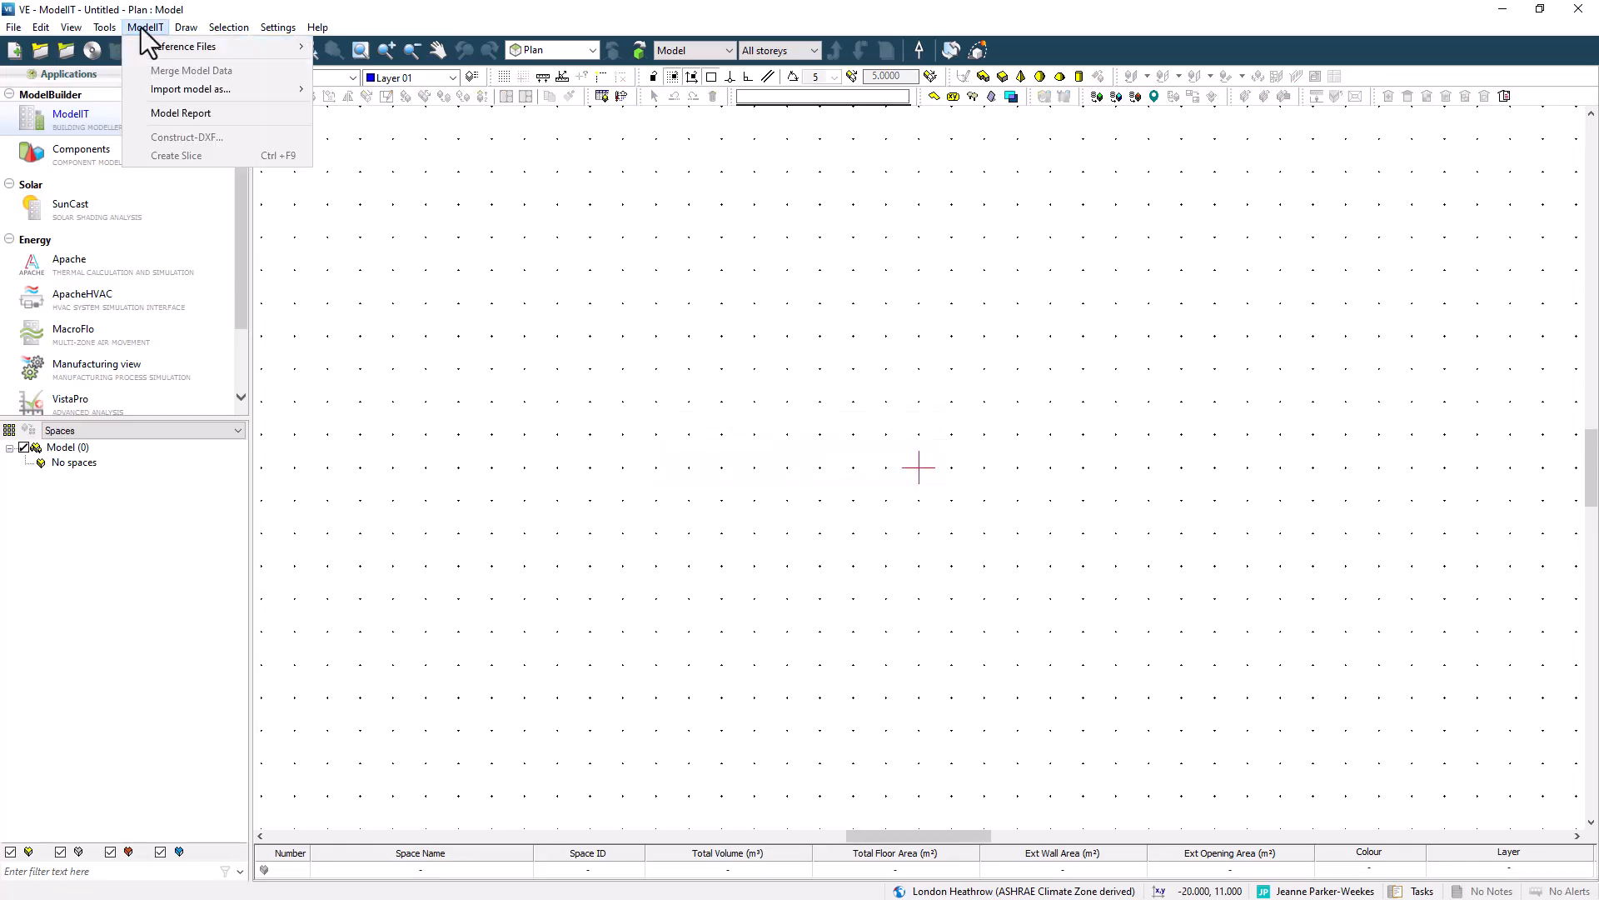
mouse_move(228, 50)
click(371, 46)
click(704, 338)
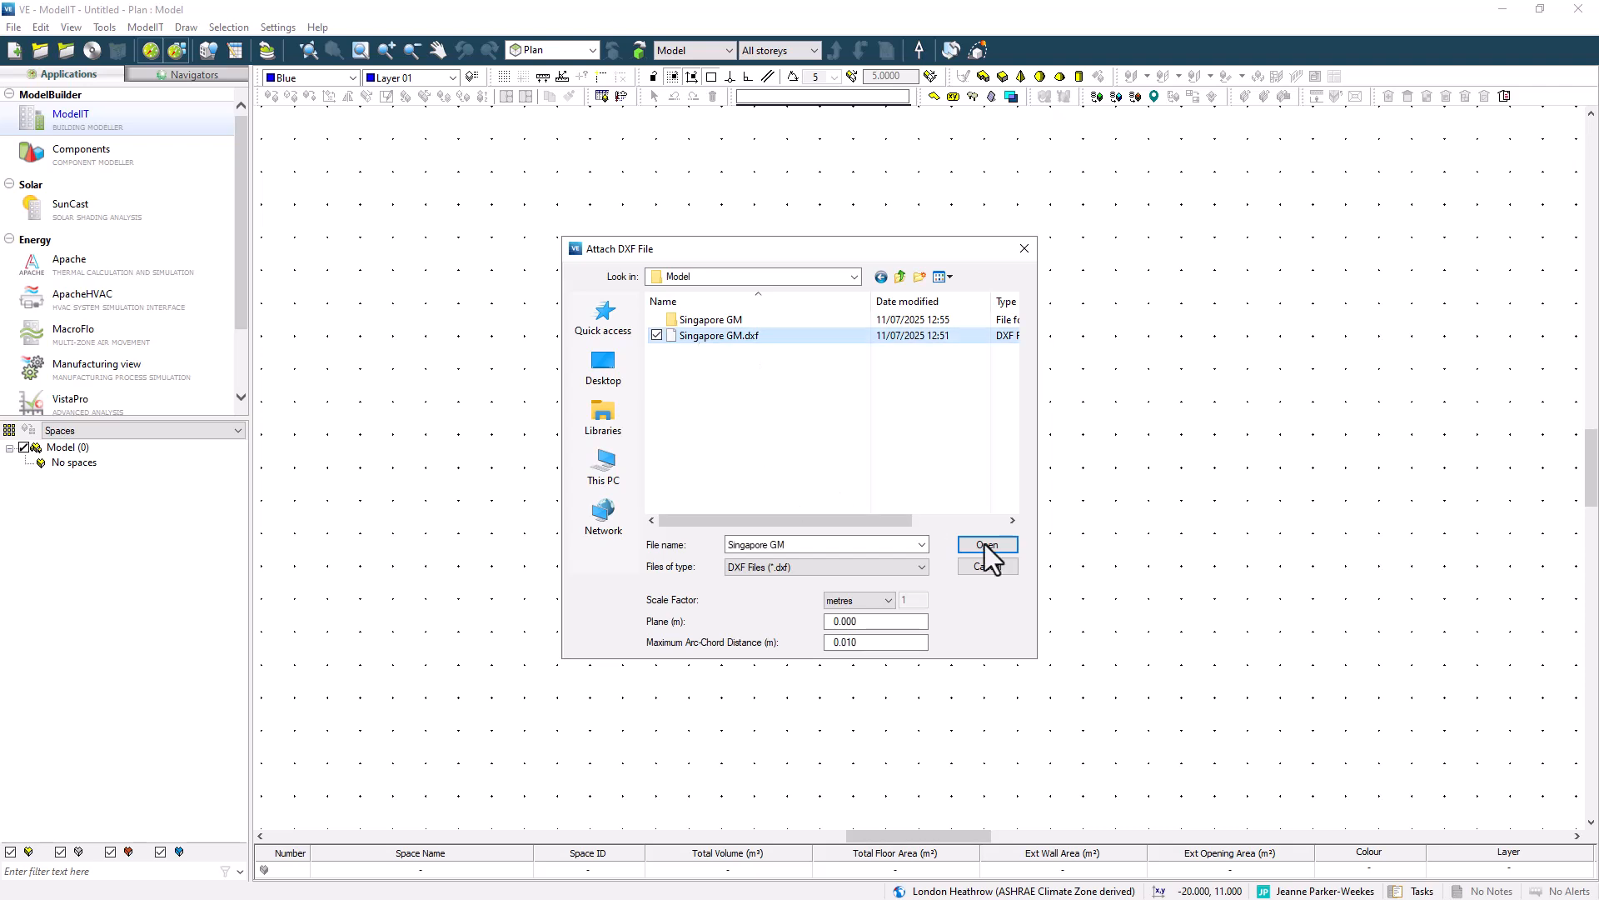
click(987, 544)
Draw a 40 x 25 m rectangular Ground Floor space, 3 m high, over the DXF outline.
click(1003, 76)
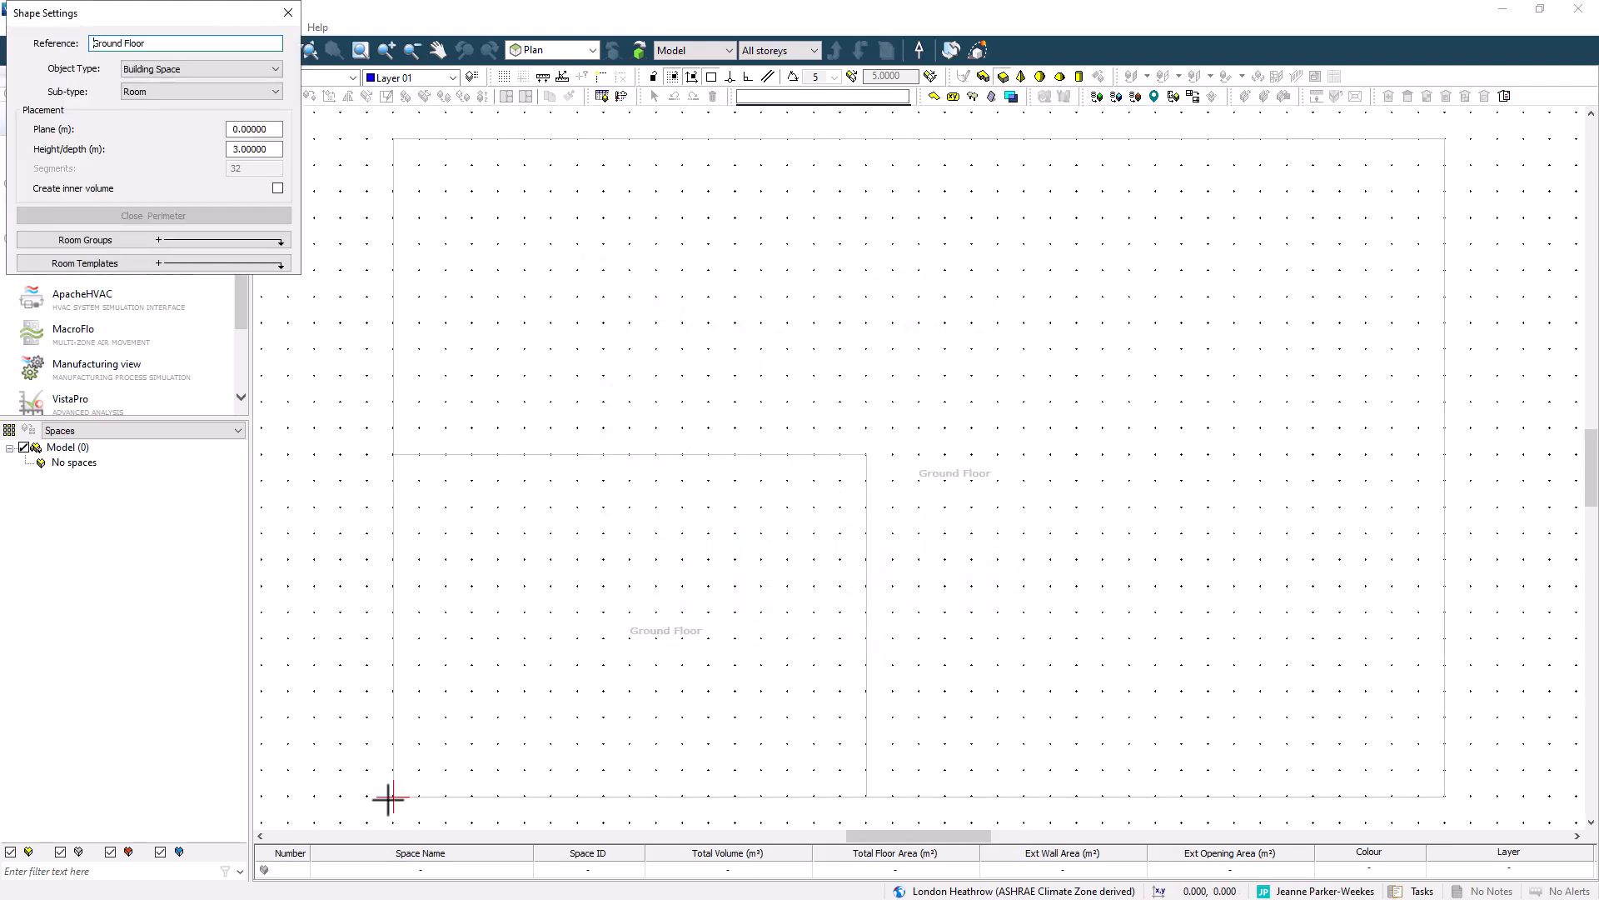
click(1445, 139)
key(Escape)
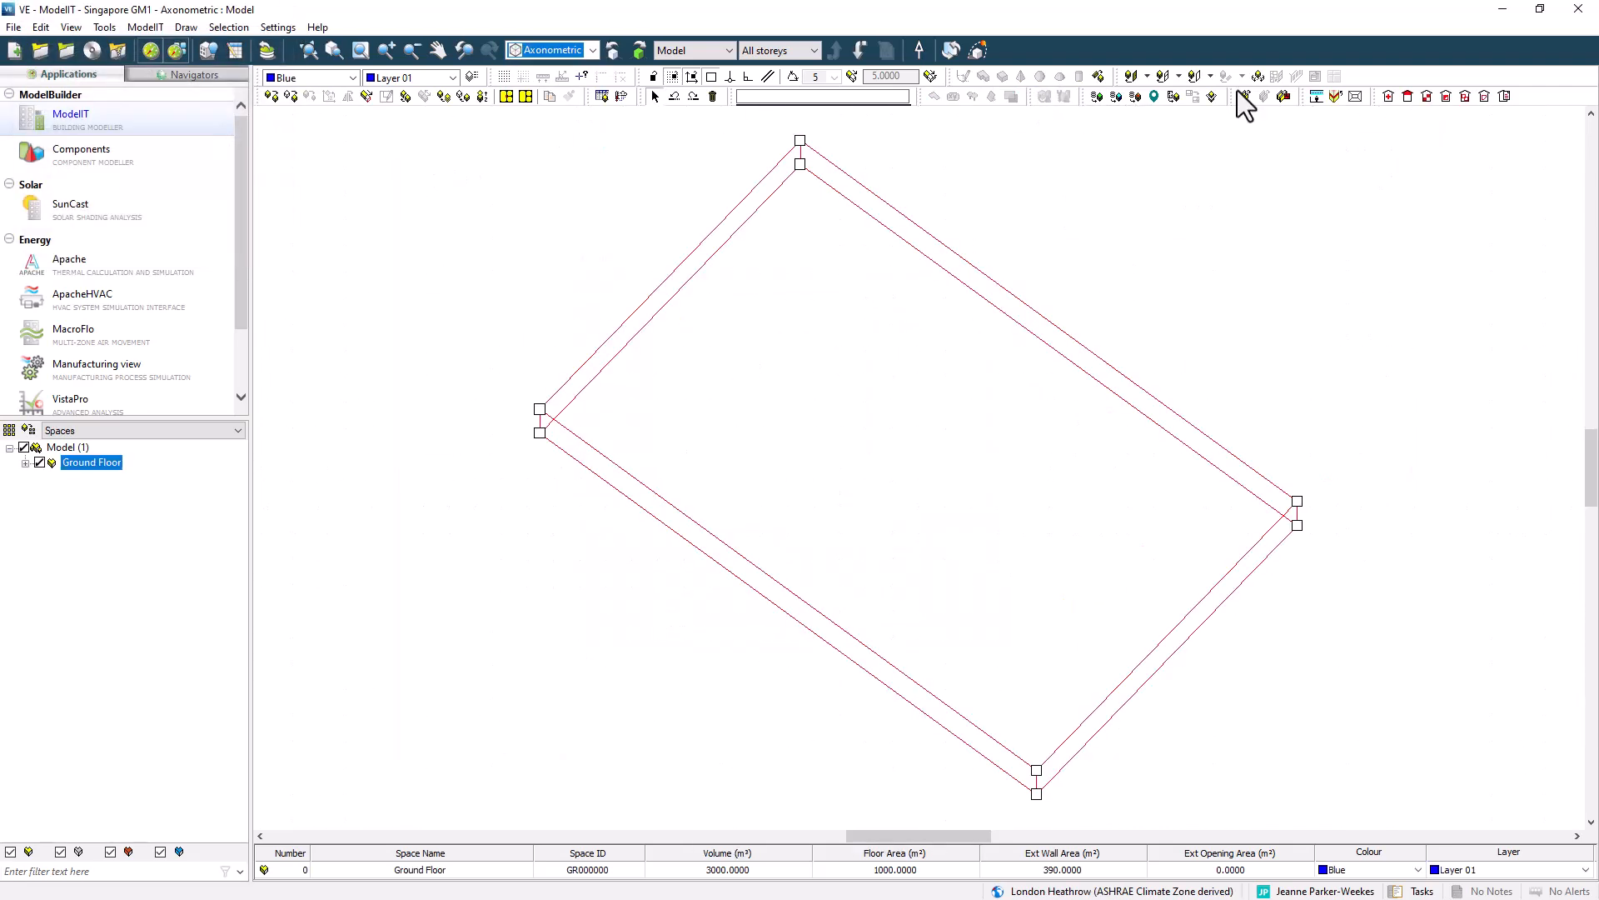
Partition the ground floor space along the inner DXF boundary into separate spaces.
click(1245, 96)
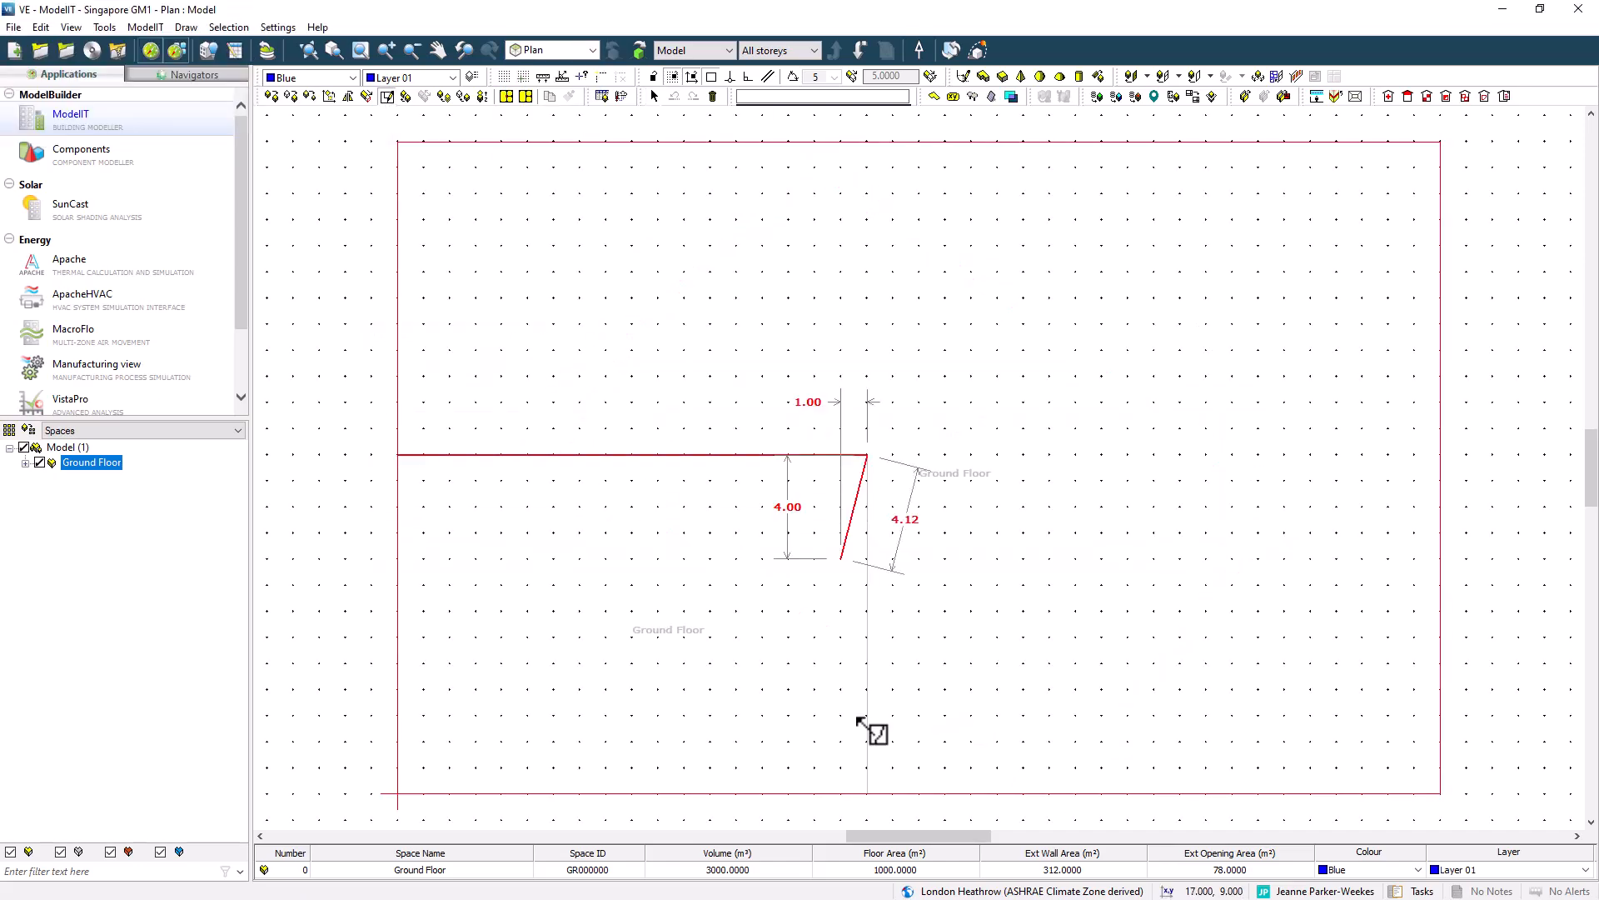
click(866, 793)
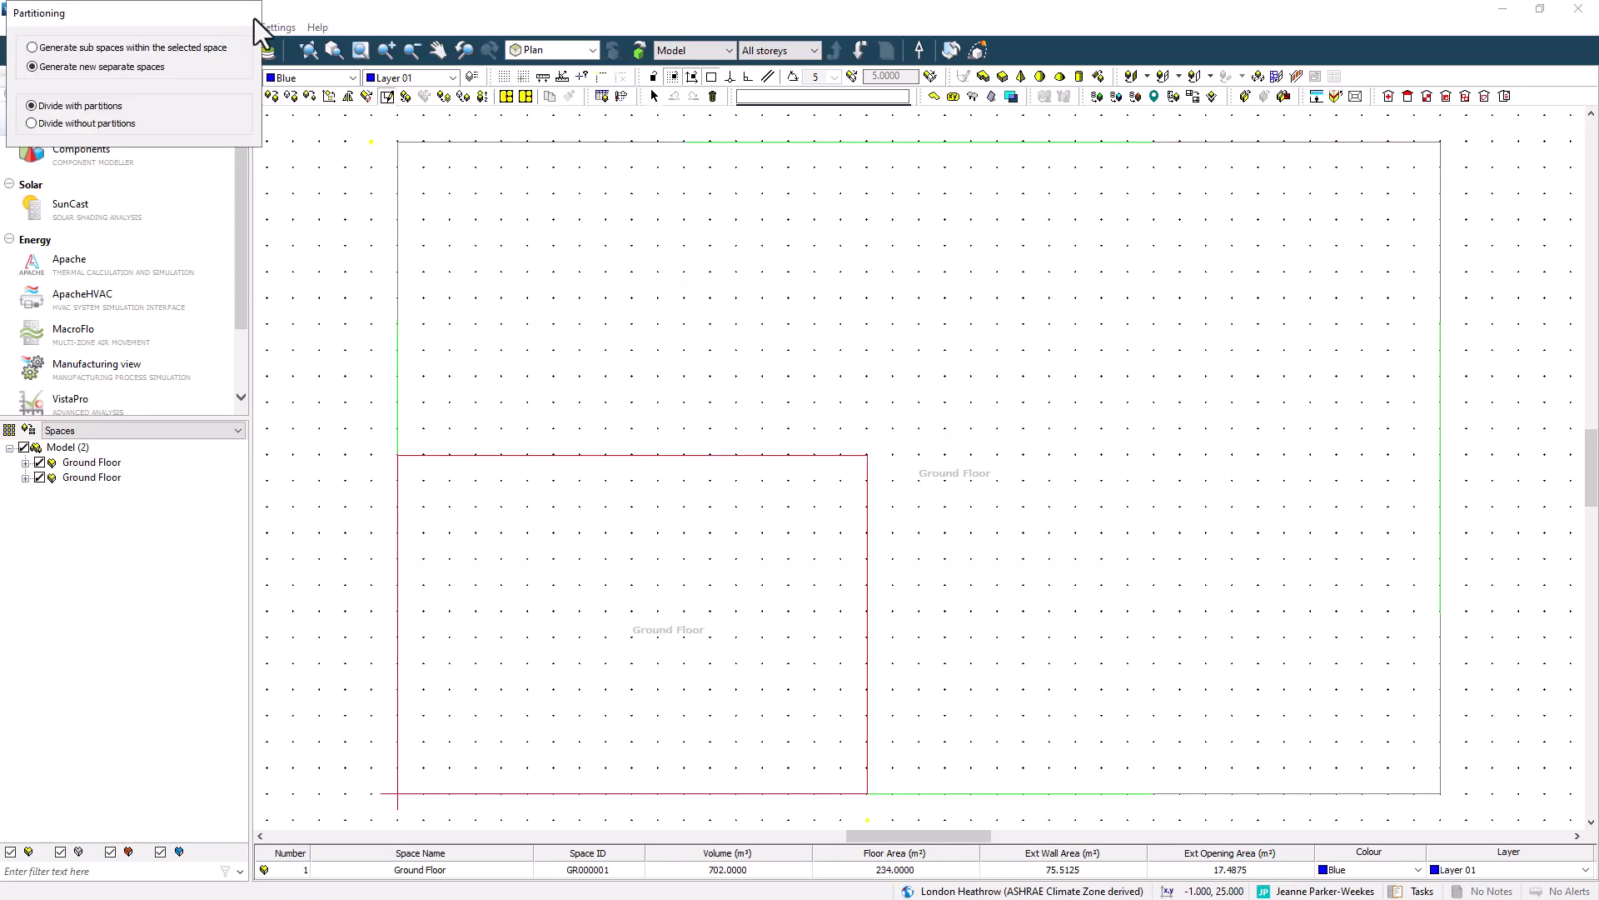
Rename one of the new spaces to offices.
click(526, 870)
text(offices)
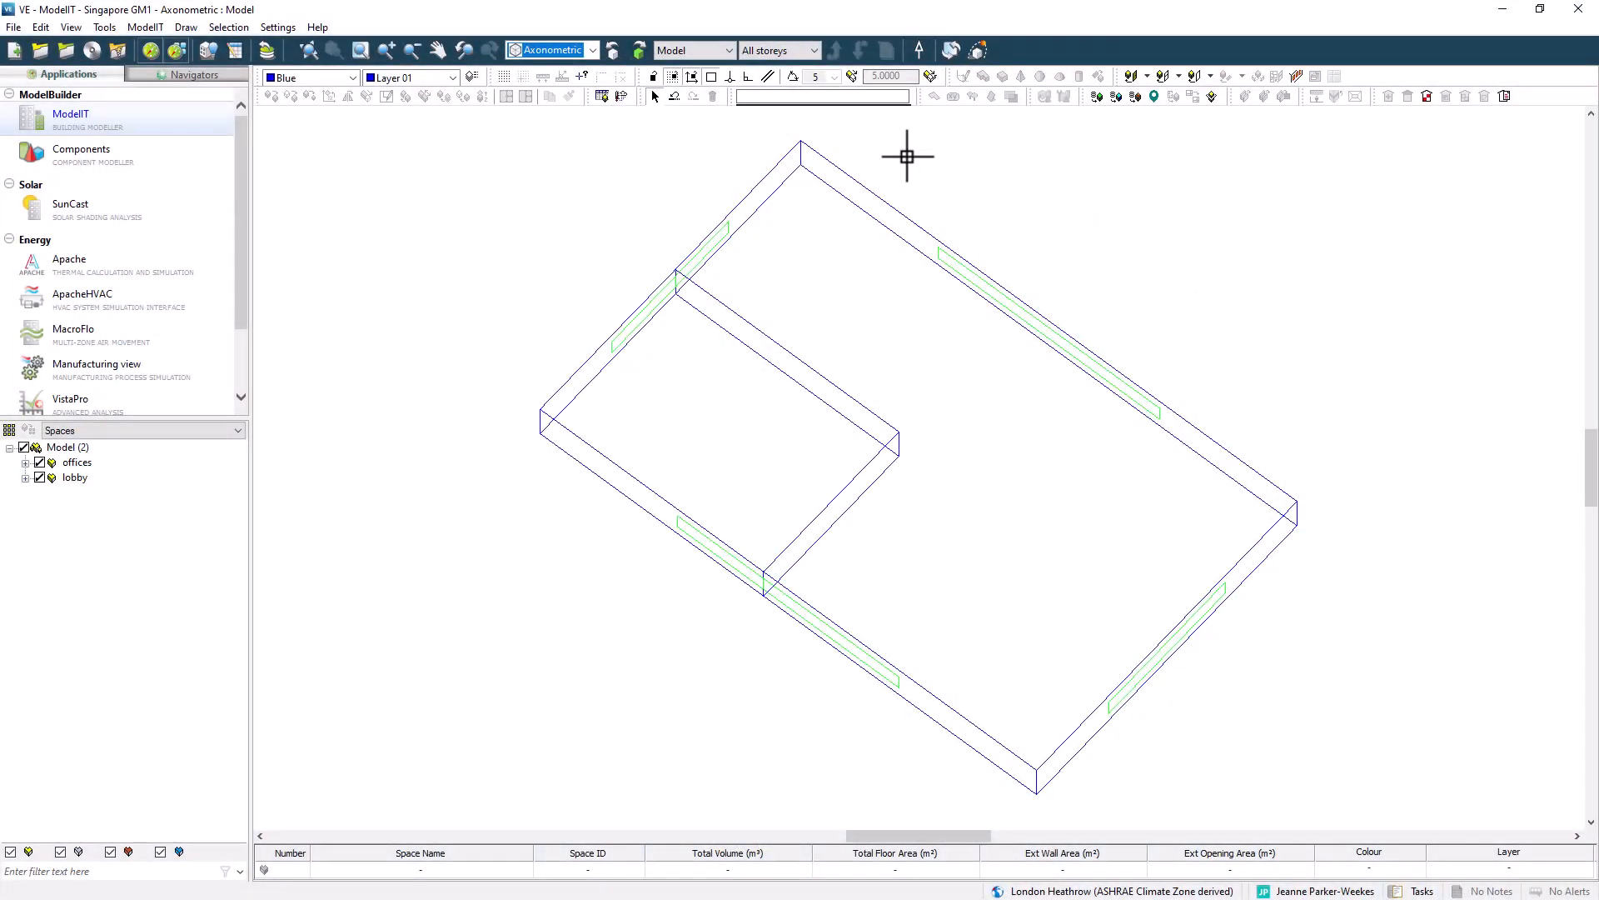
Open APlocate's location wizard and set the site location to Singapore.
click(621, 97)
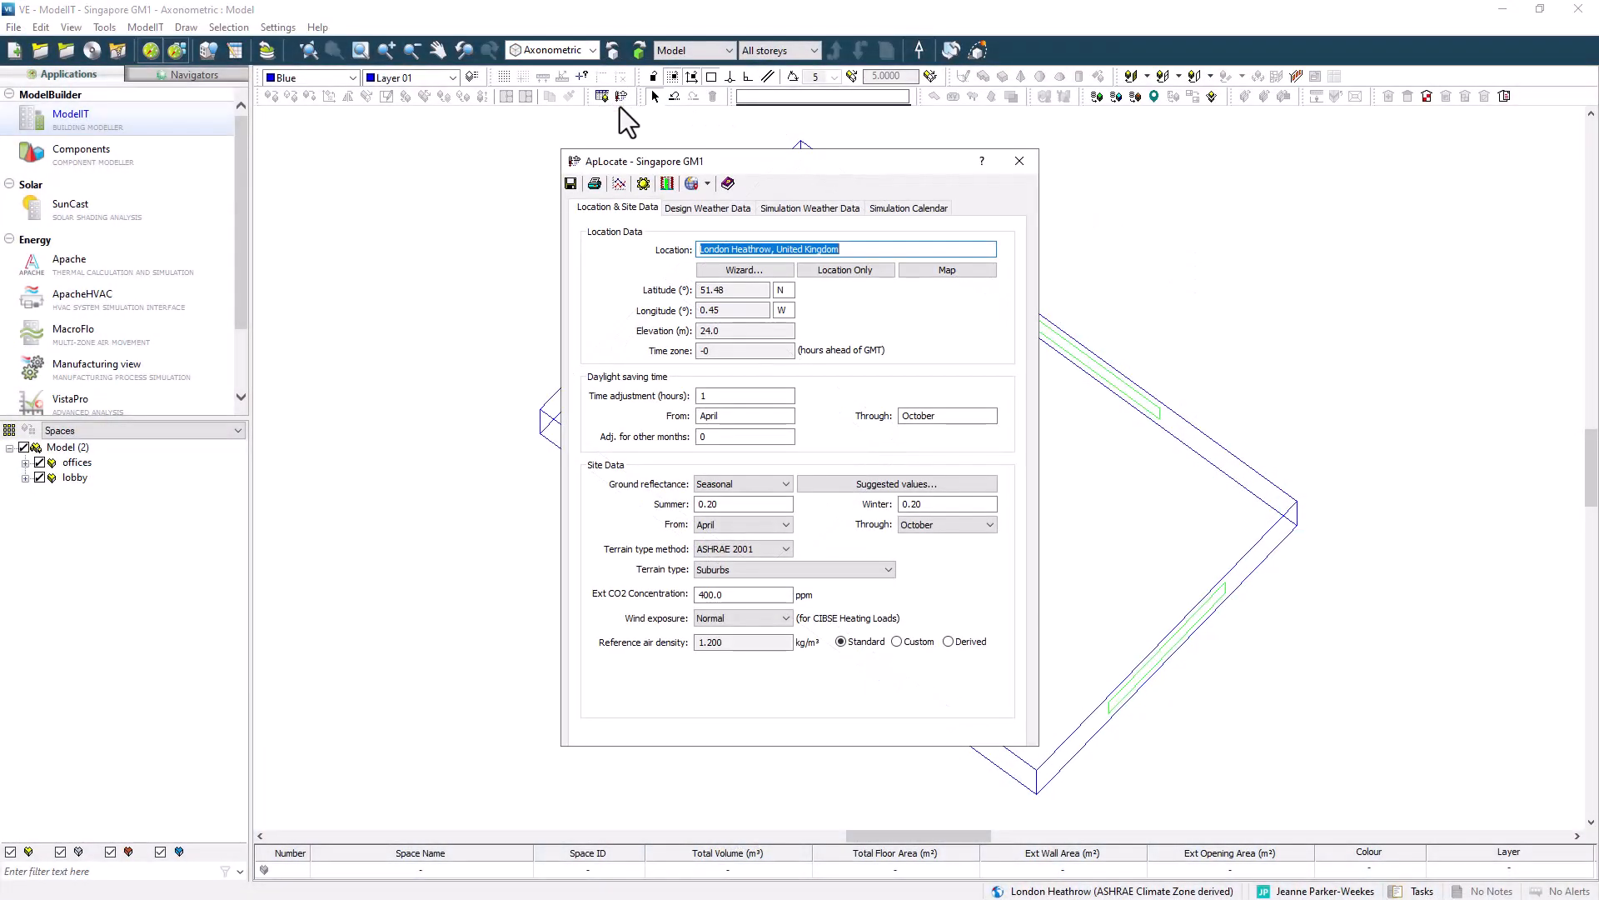
click(749, 269)
click(627, 267)
click(602, 342)
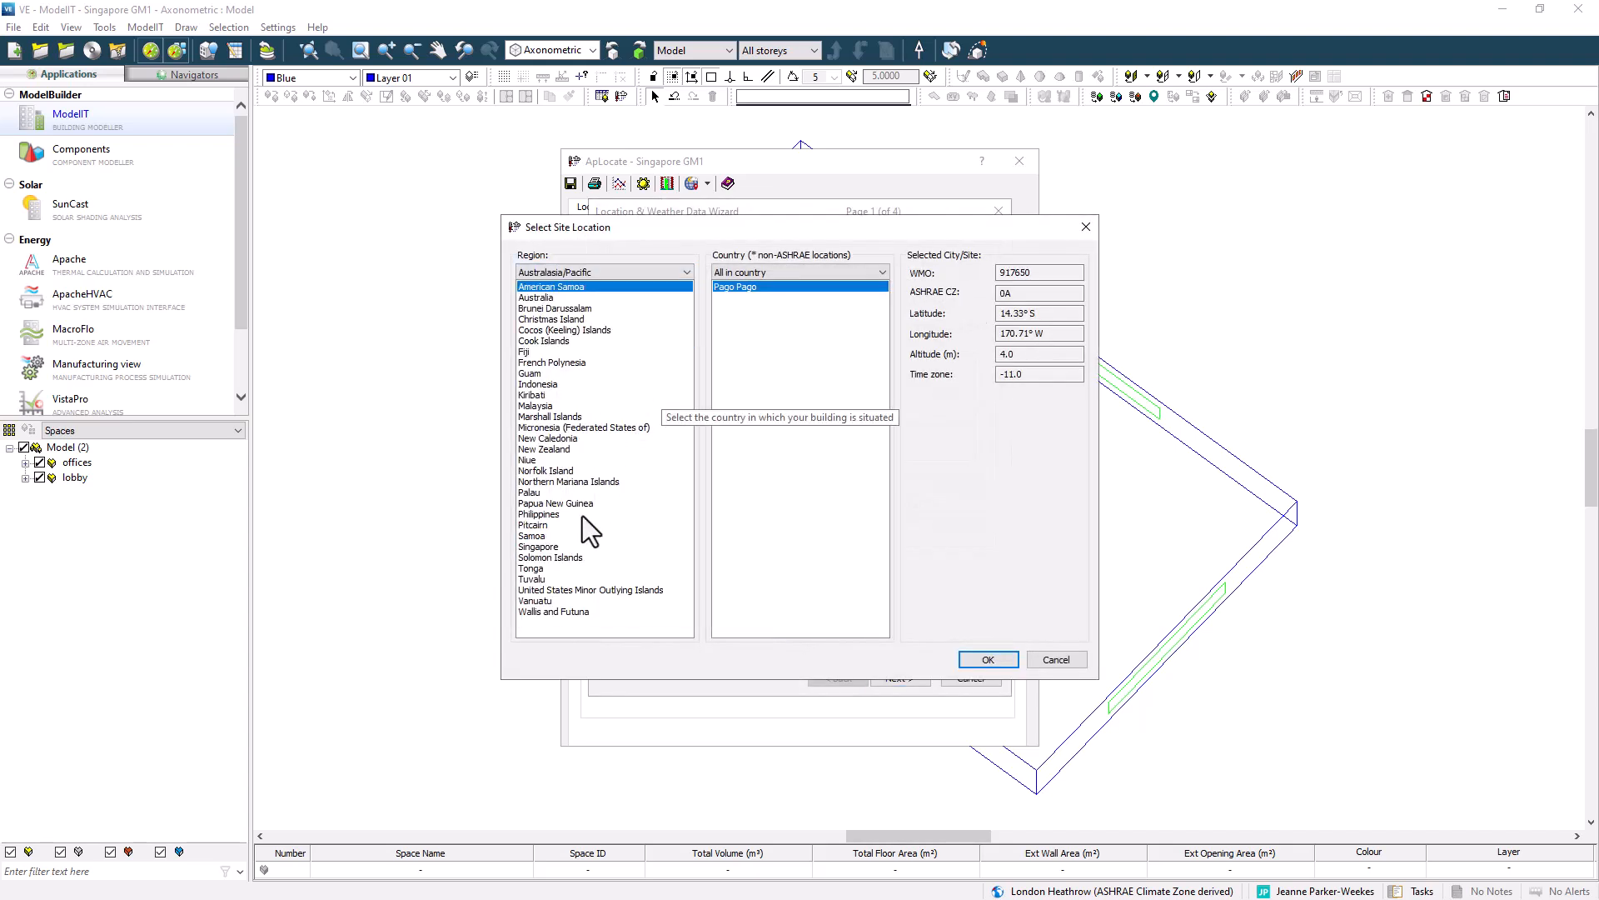
click(566, 544)
click(988, 658)
Acquire ASHRAE design weather for Singapore Changi Intl and auto-select the nearest simulation weather file.
click(898, 678)
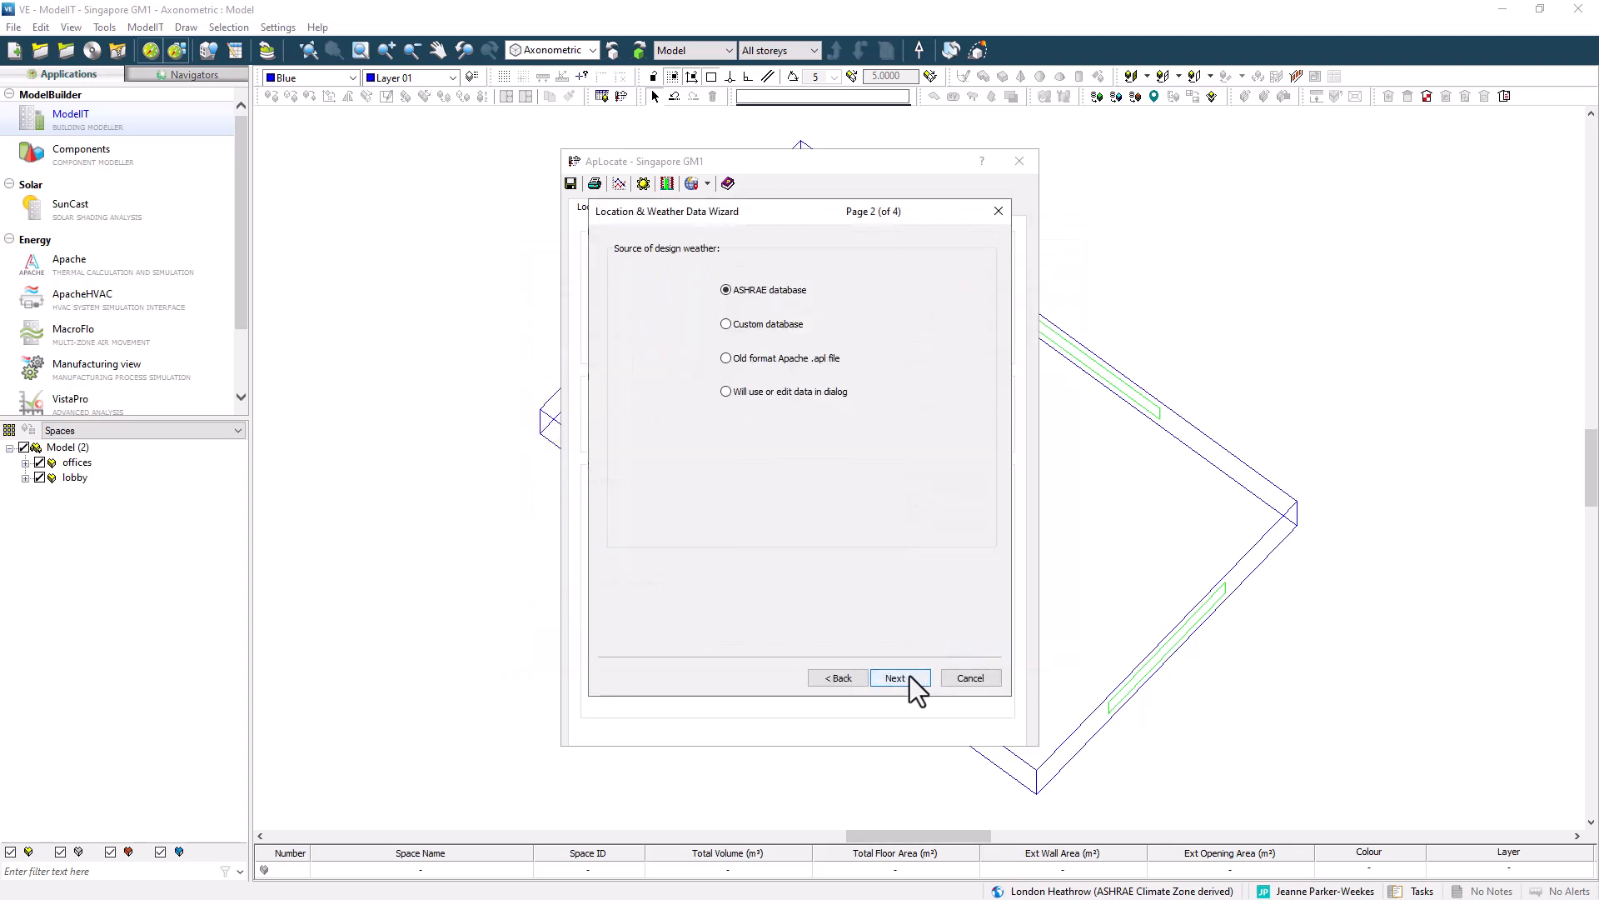
click(909, 677)
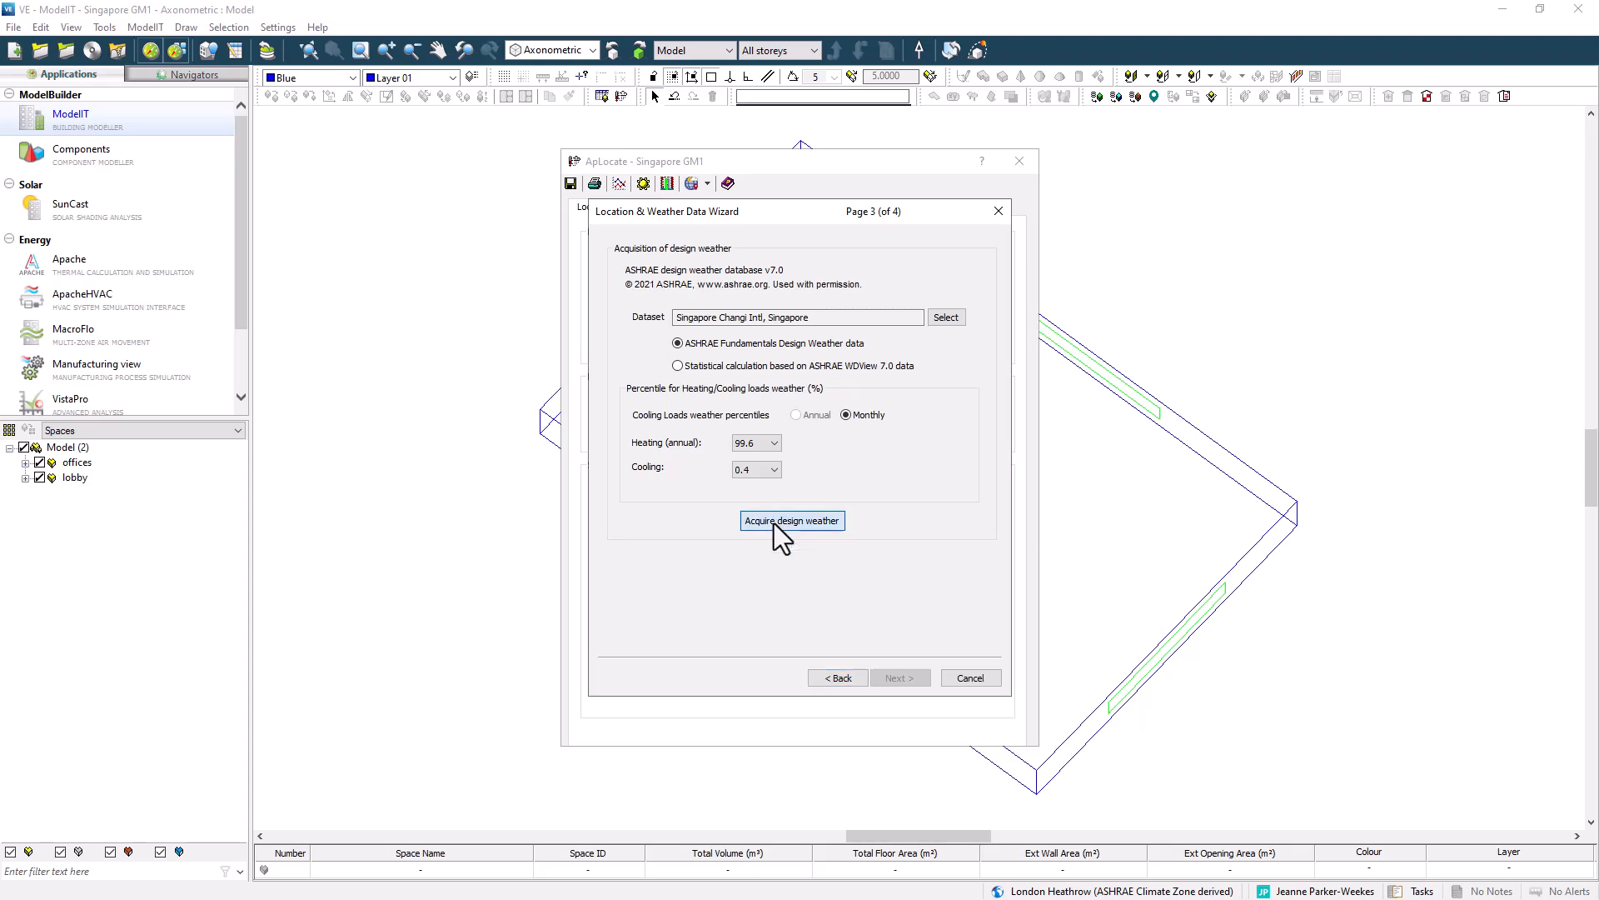
click(773, 524)
click(889, 530)
click(908, 681)
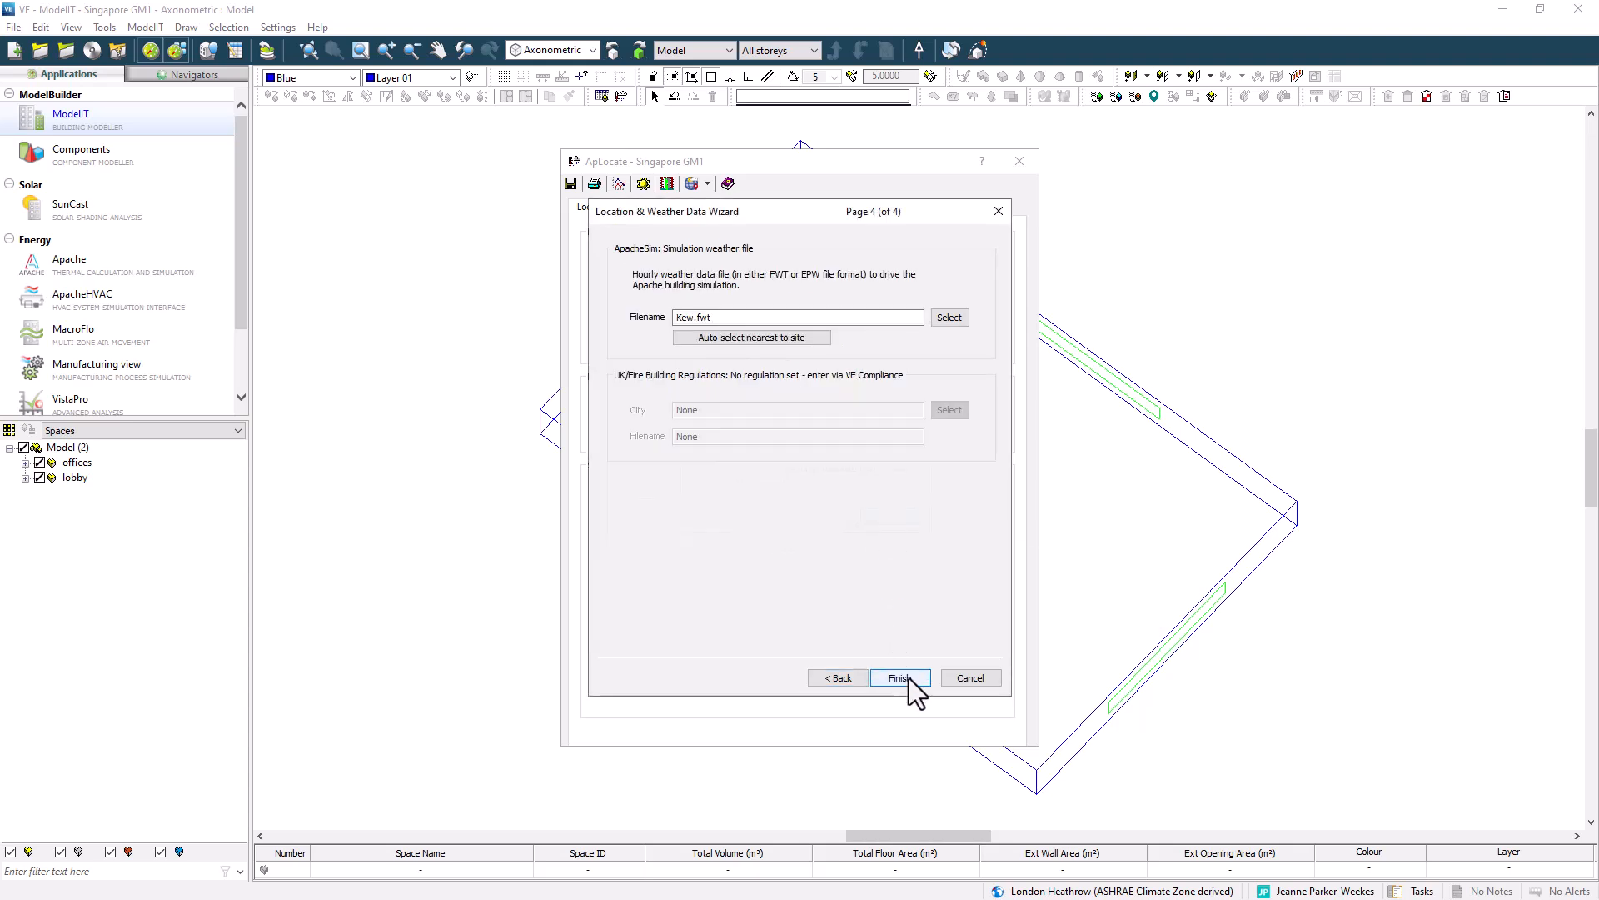
click(803, 339)
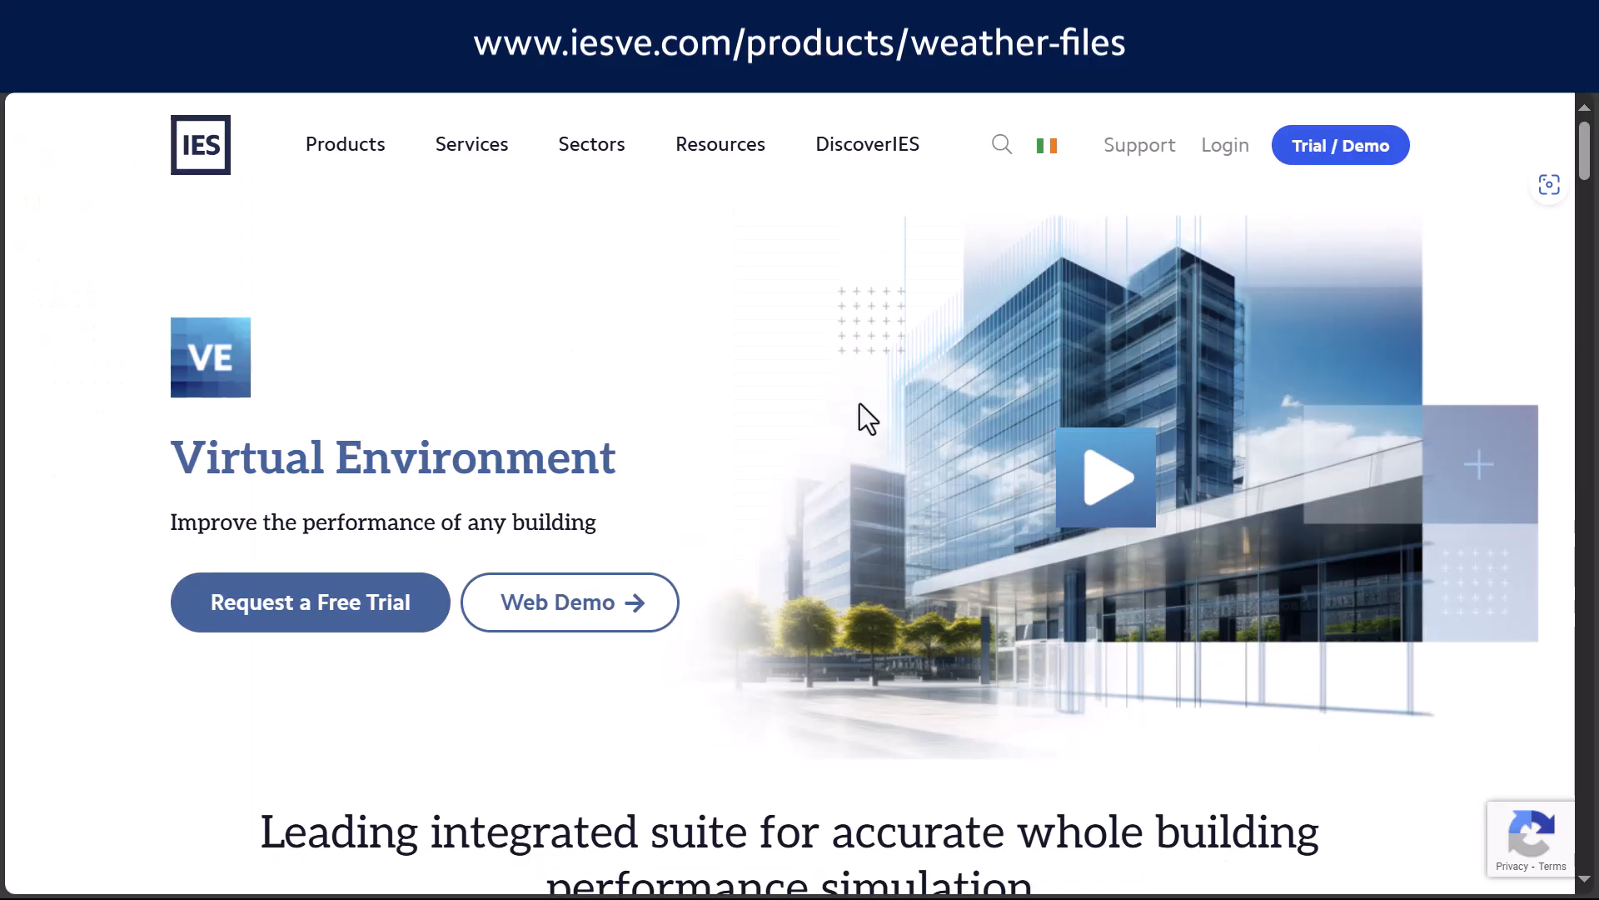
Browse the VE weather files page on the IES website.
mouse_move(703, 164)
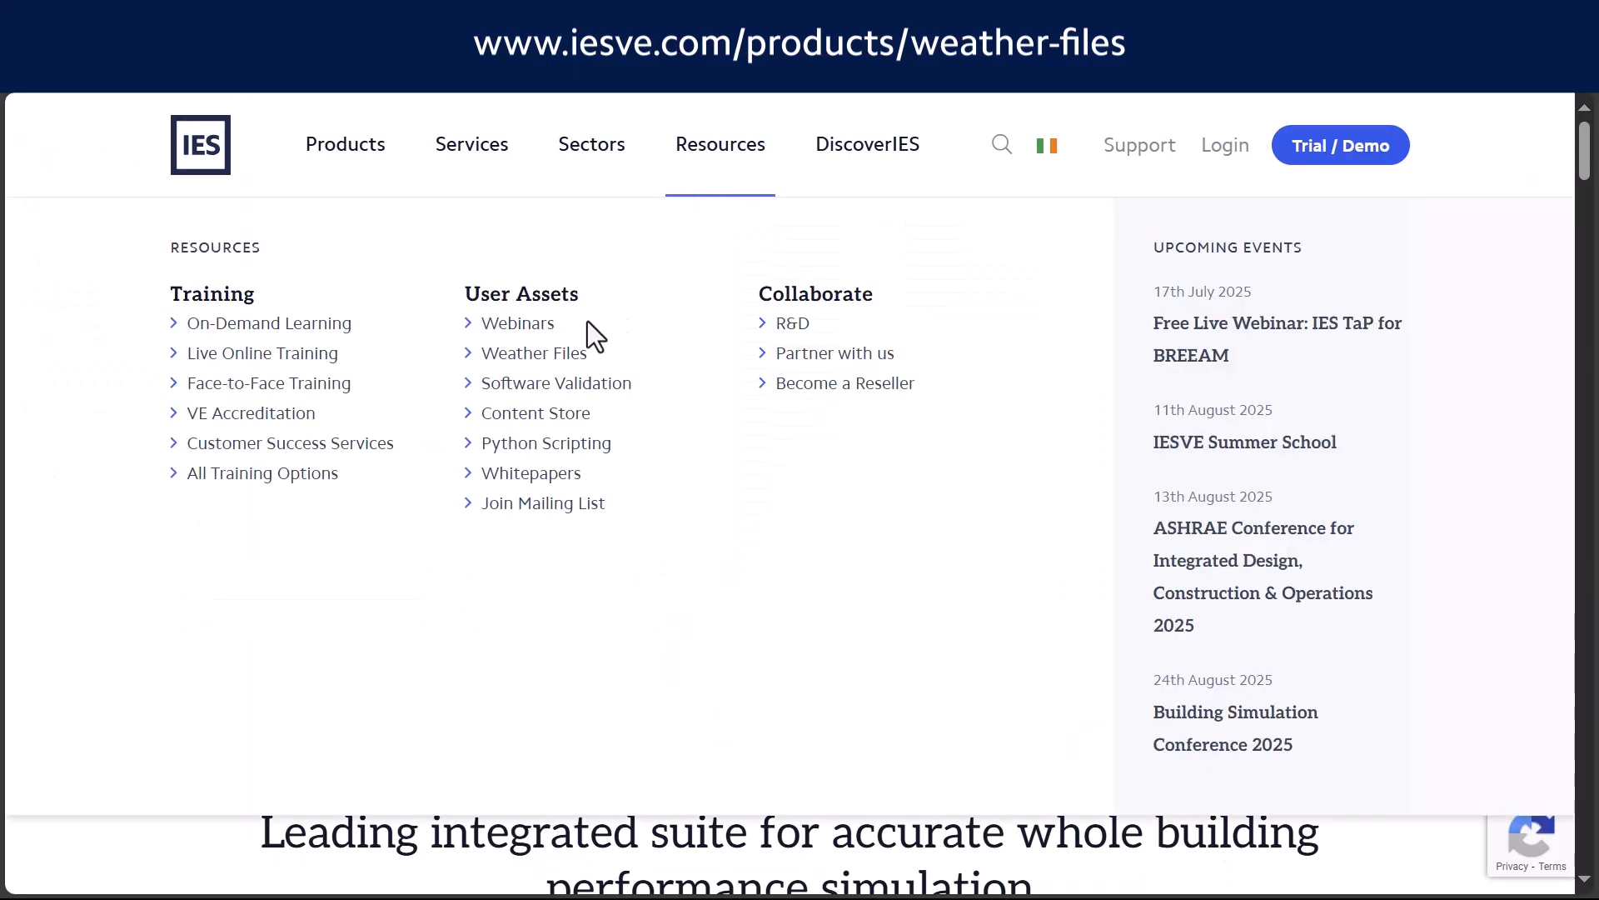
click(542, 367)
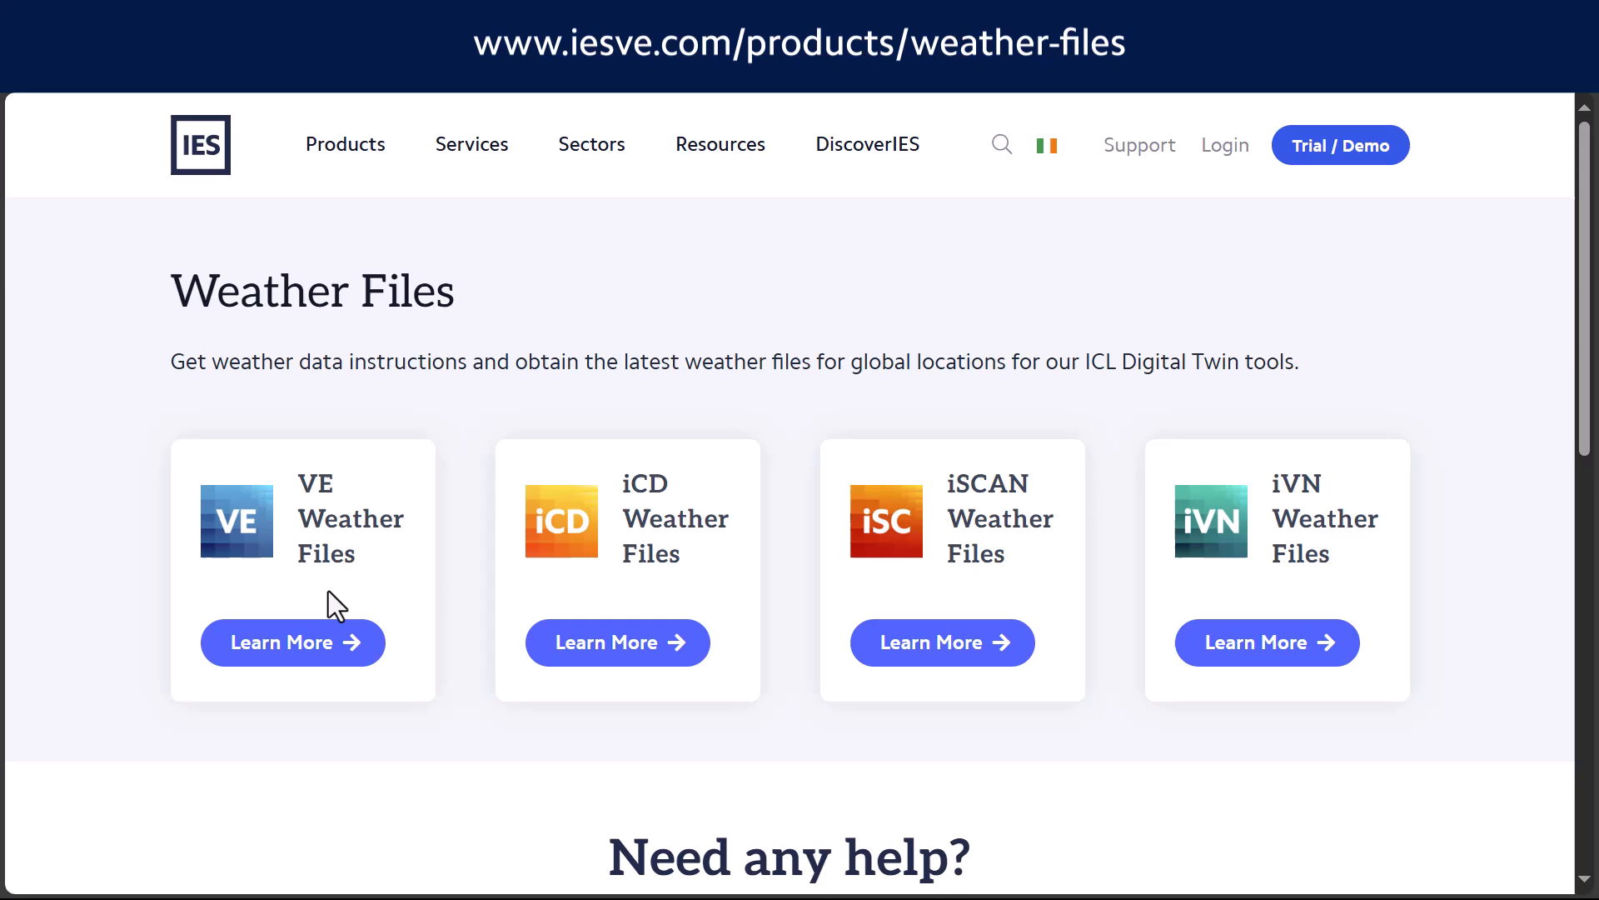
click(278, 655)
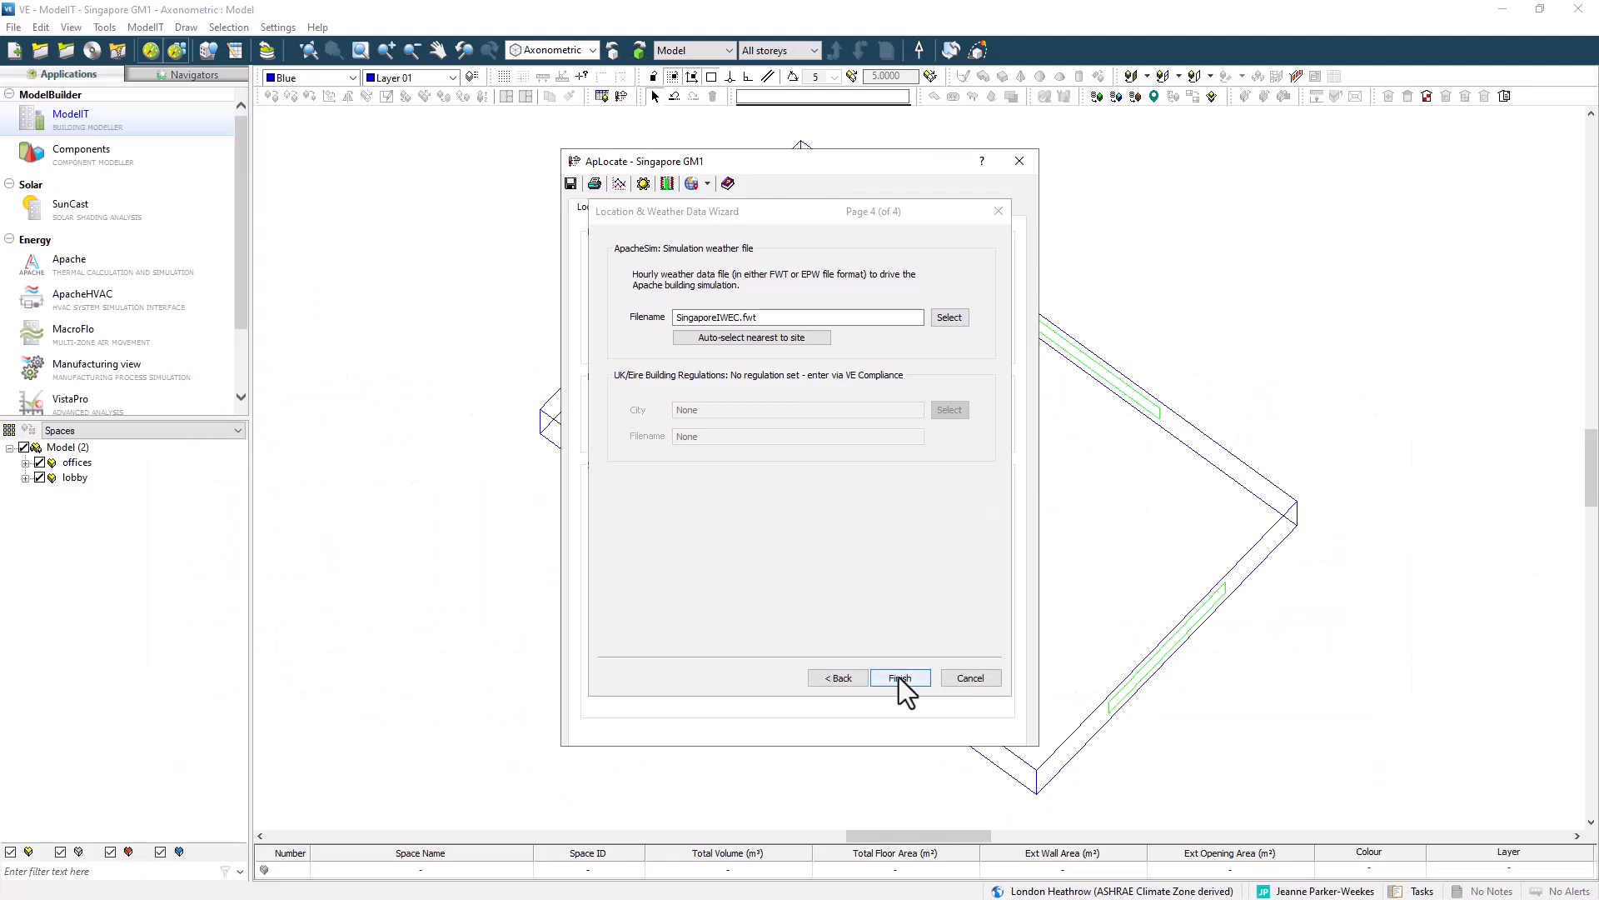
Finish the weather wizard, save the location settings and close APlocate.
click(898, 678)
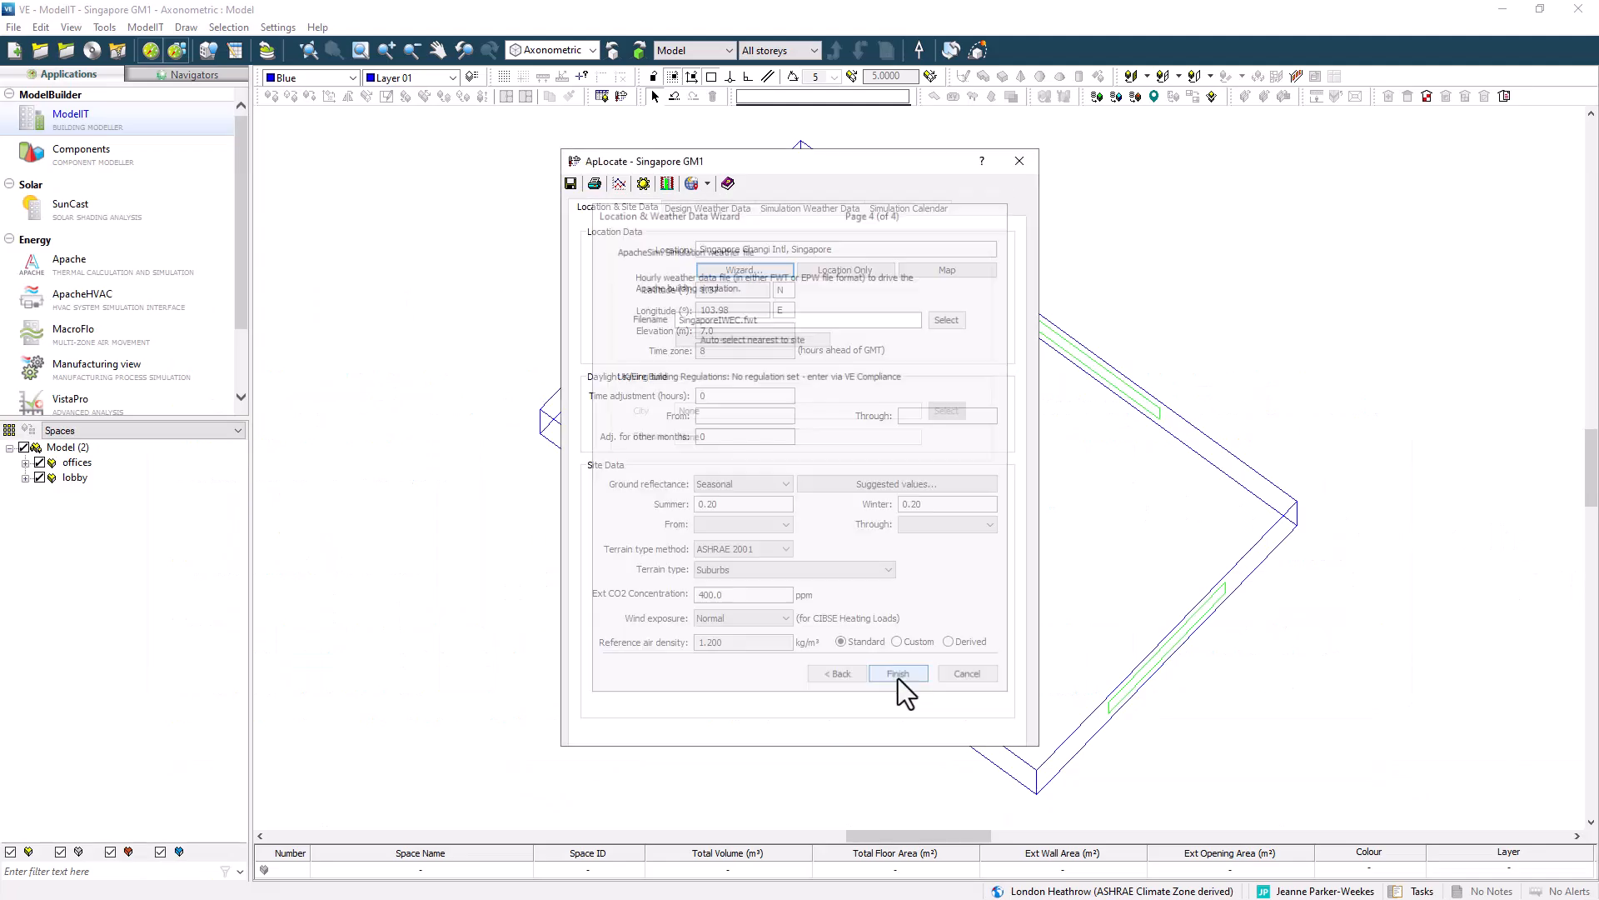
click(570, 184)
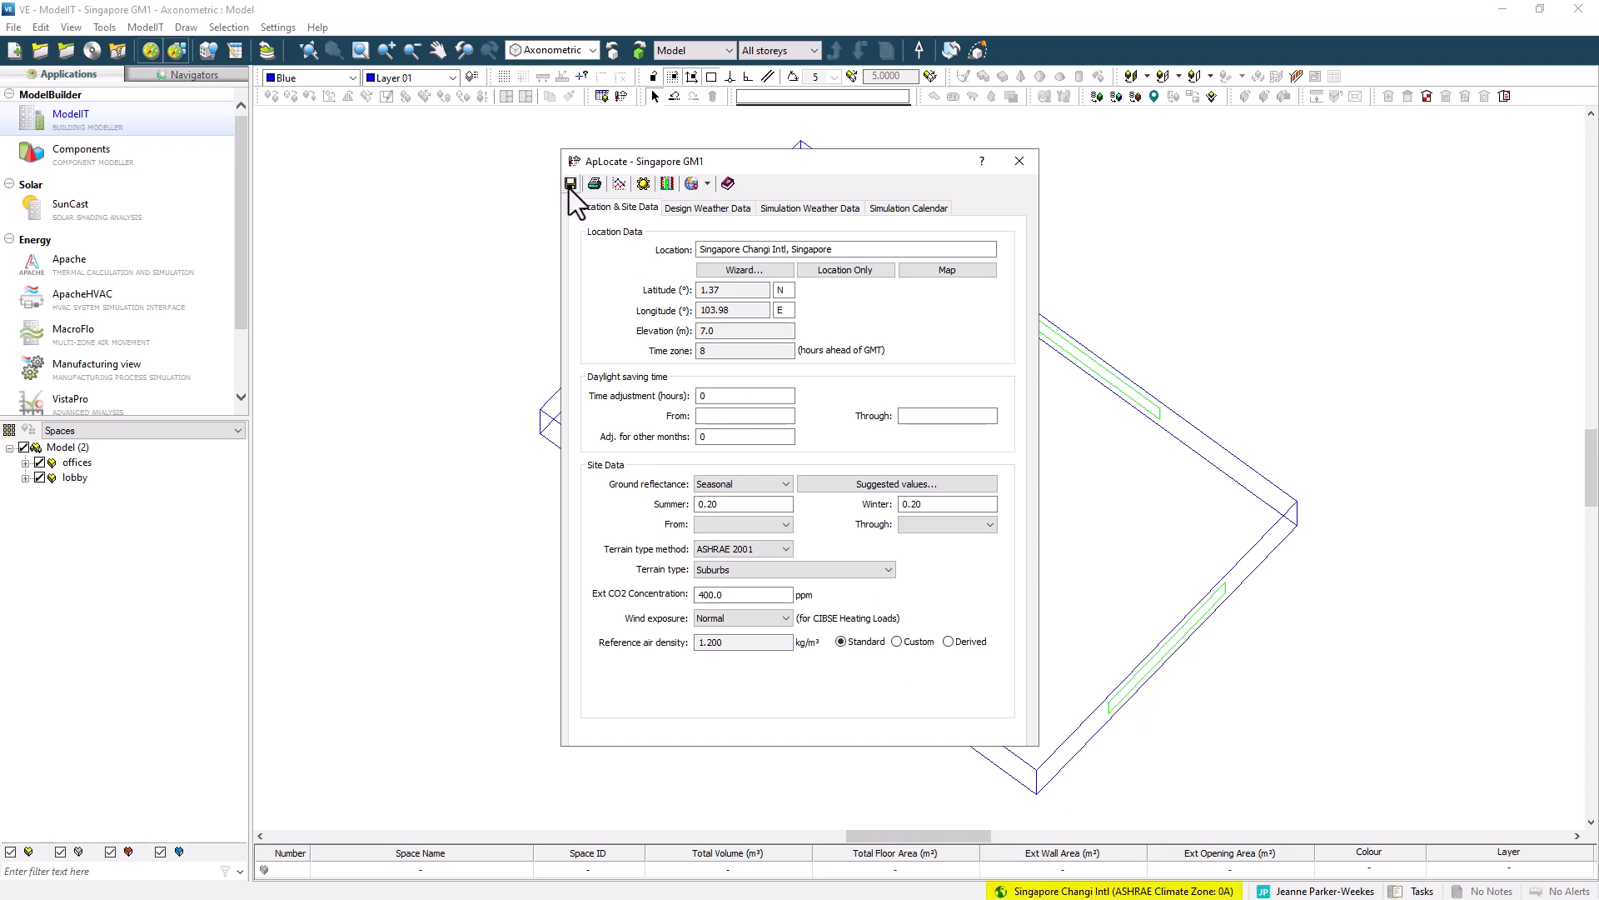
click(1019, 163)
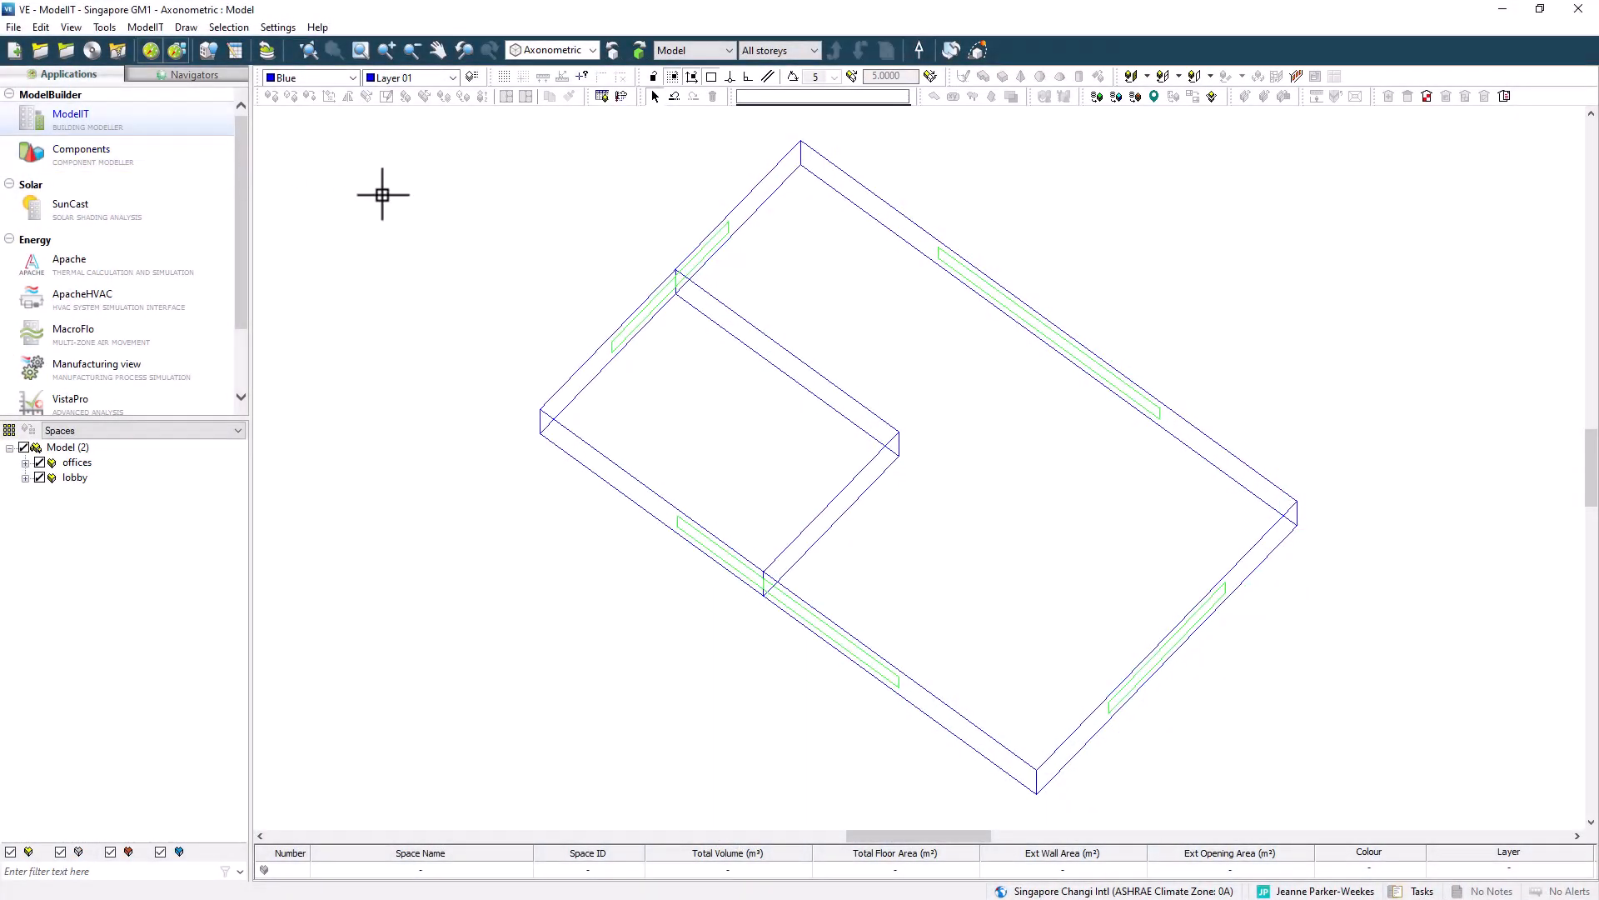
Switch to Apache and open the project constructions database from the Building Template Manager.
click(161, 265)
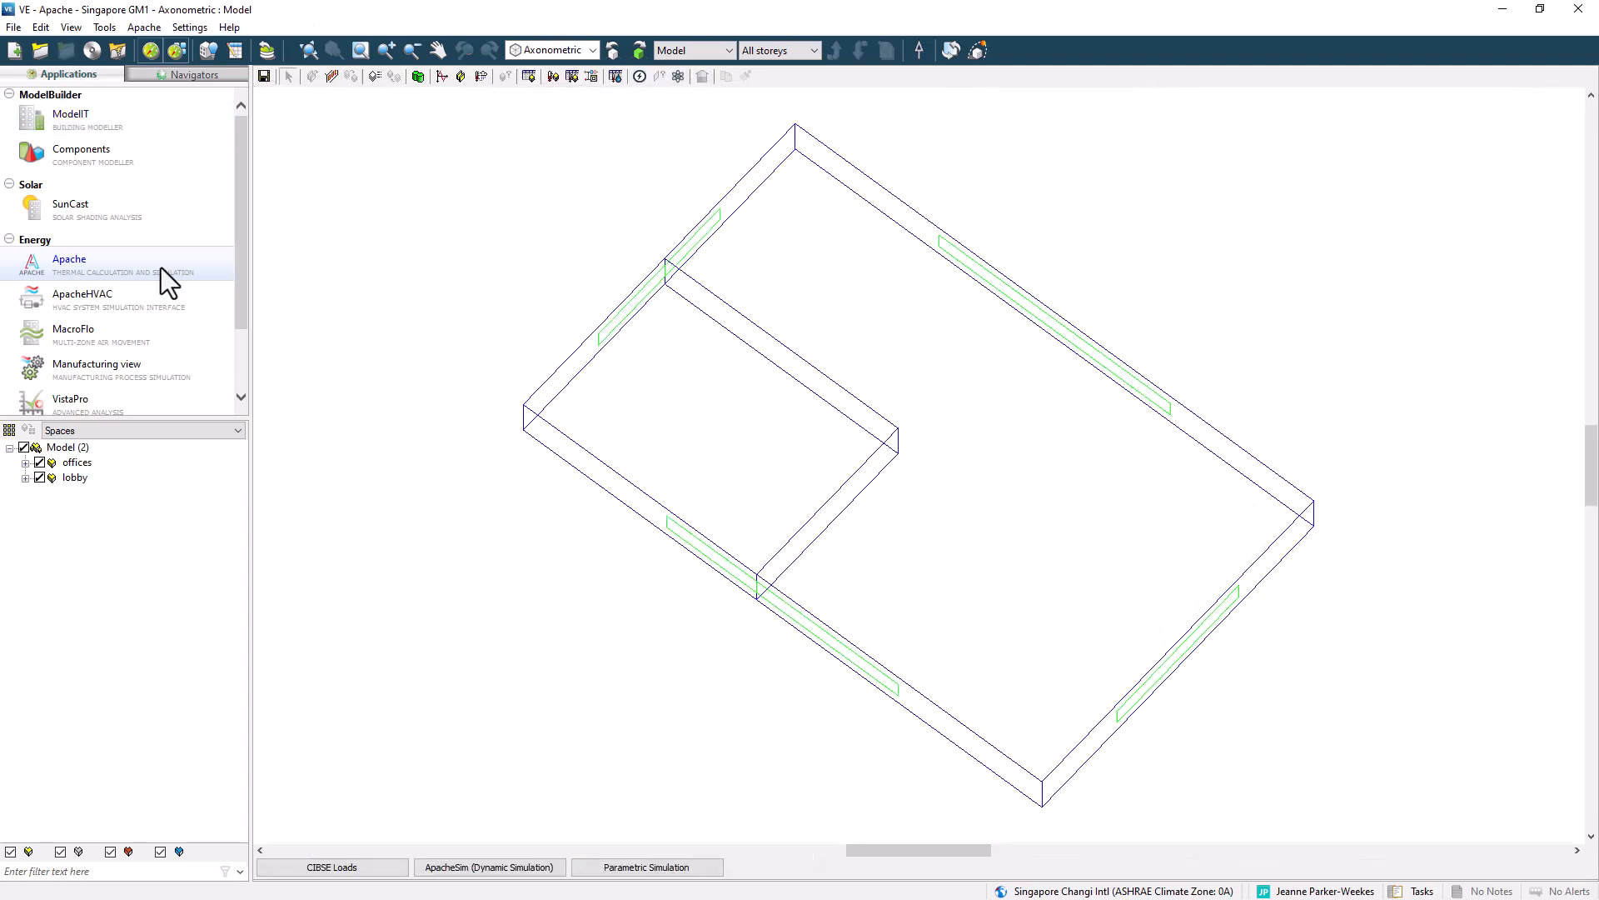
click(208, 53)
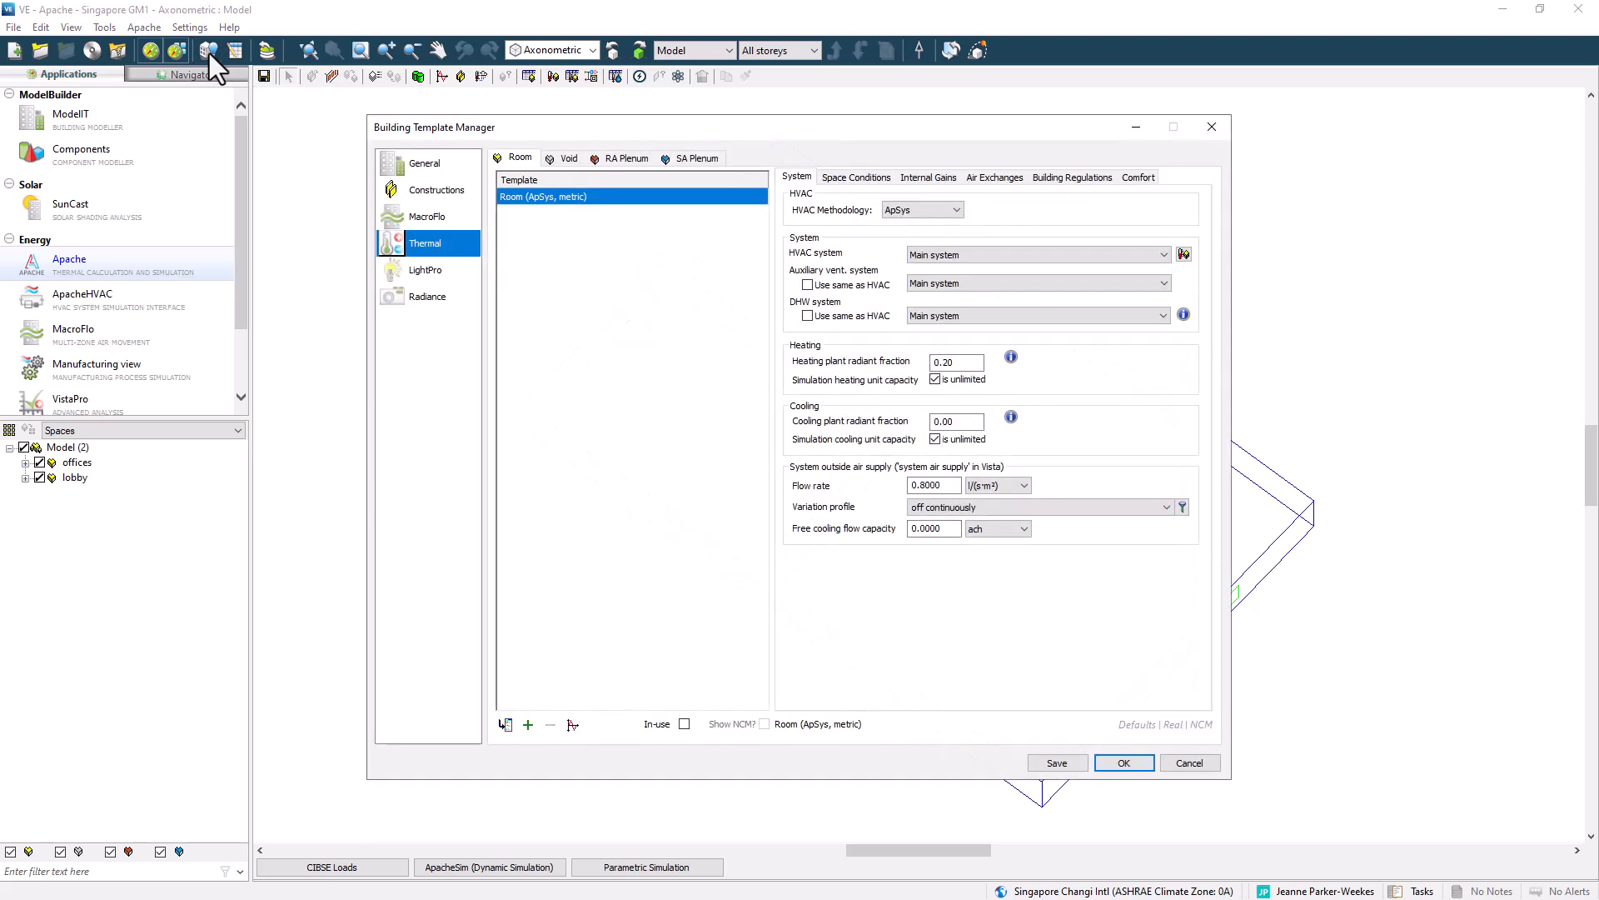
click(466, 194)
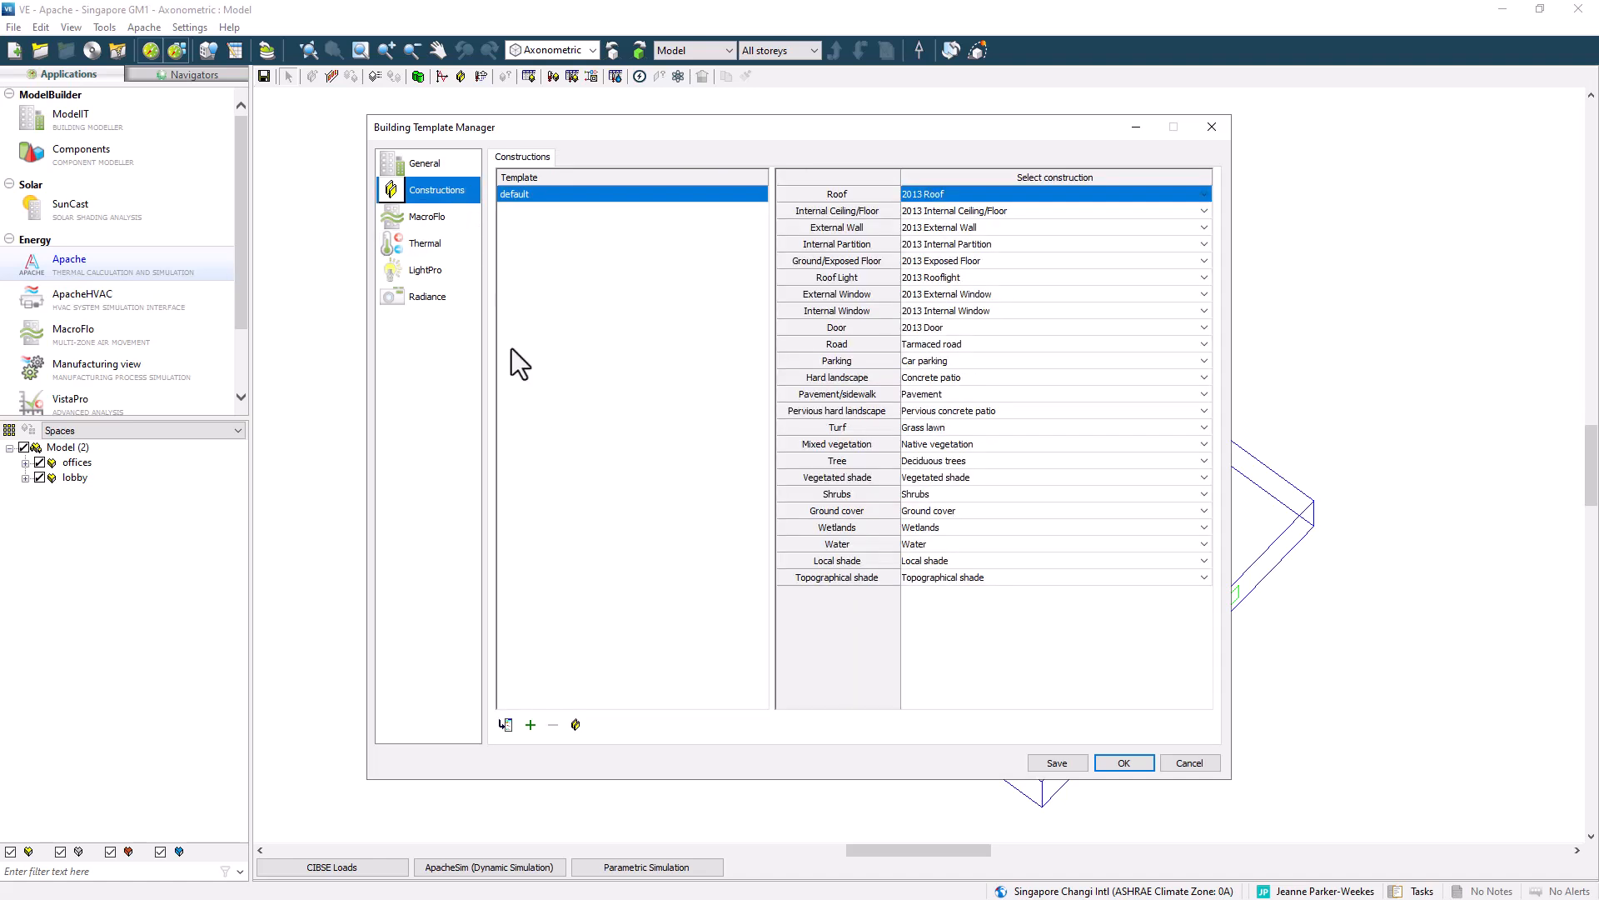
click(575, 725)
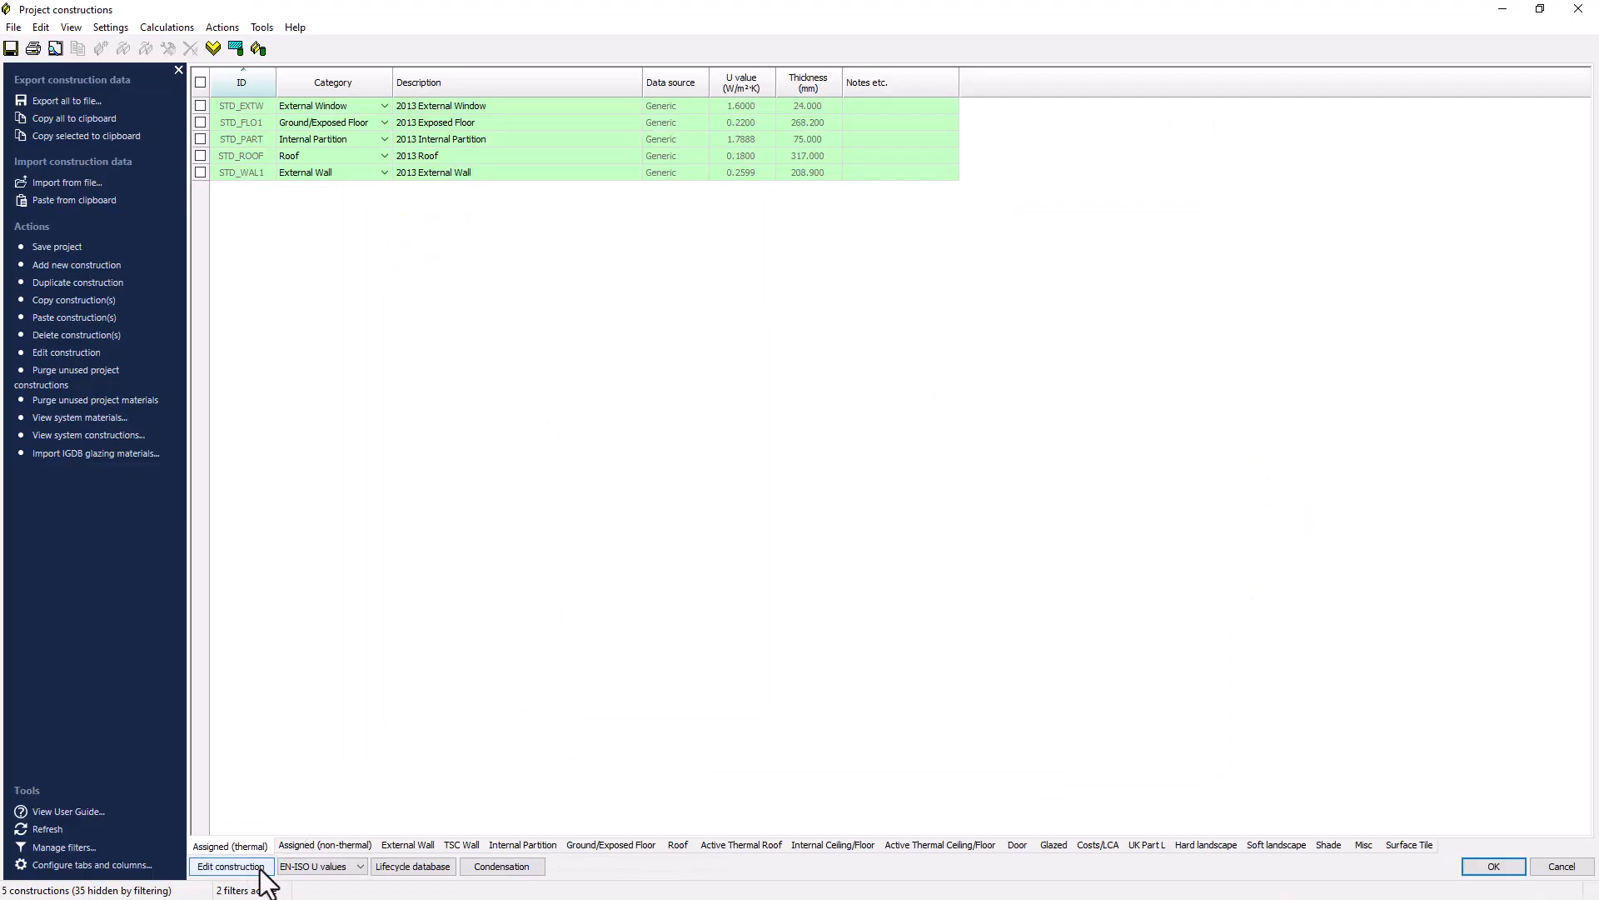
Browse the construction categories and the glazing library constructions.
click(424, 847)
click(523, 845)
click(682, 847)
click(833, 847)
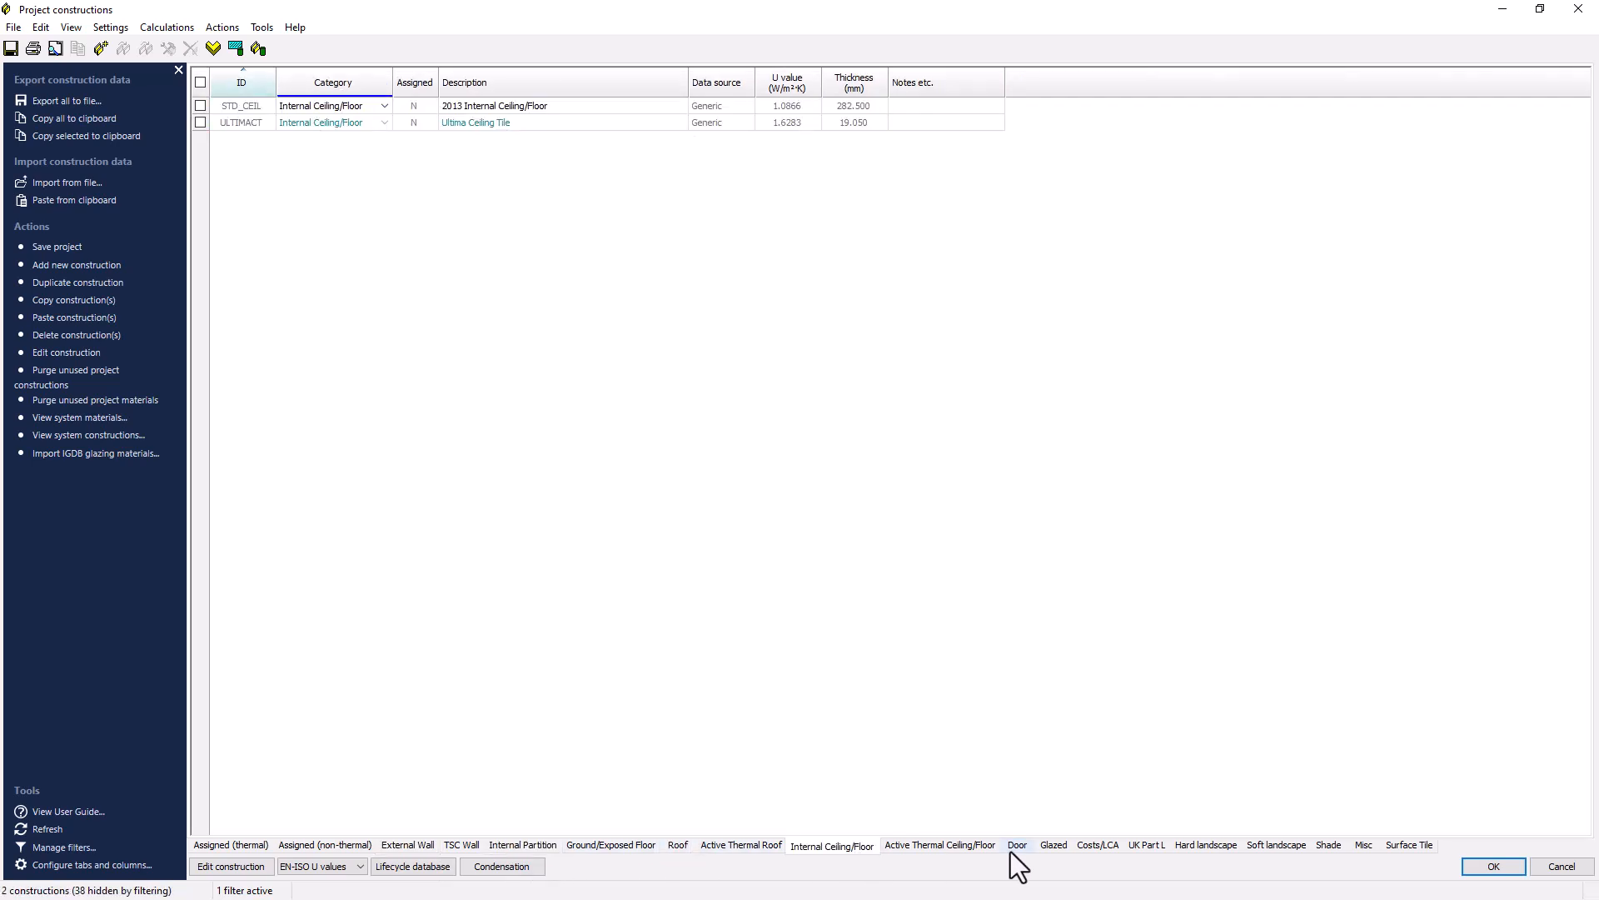
click(1016, 846)
click(1054, 846)
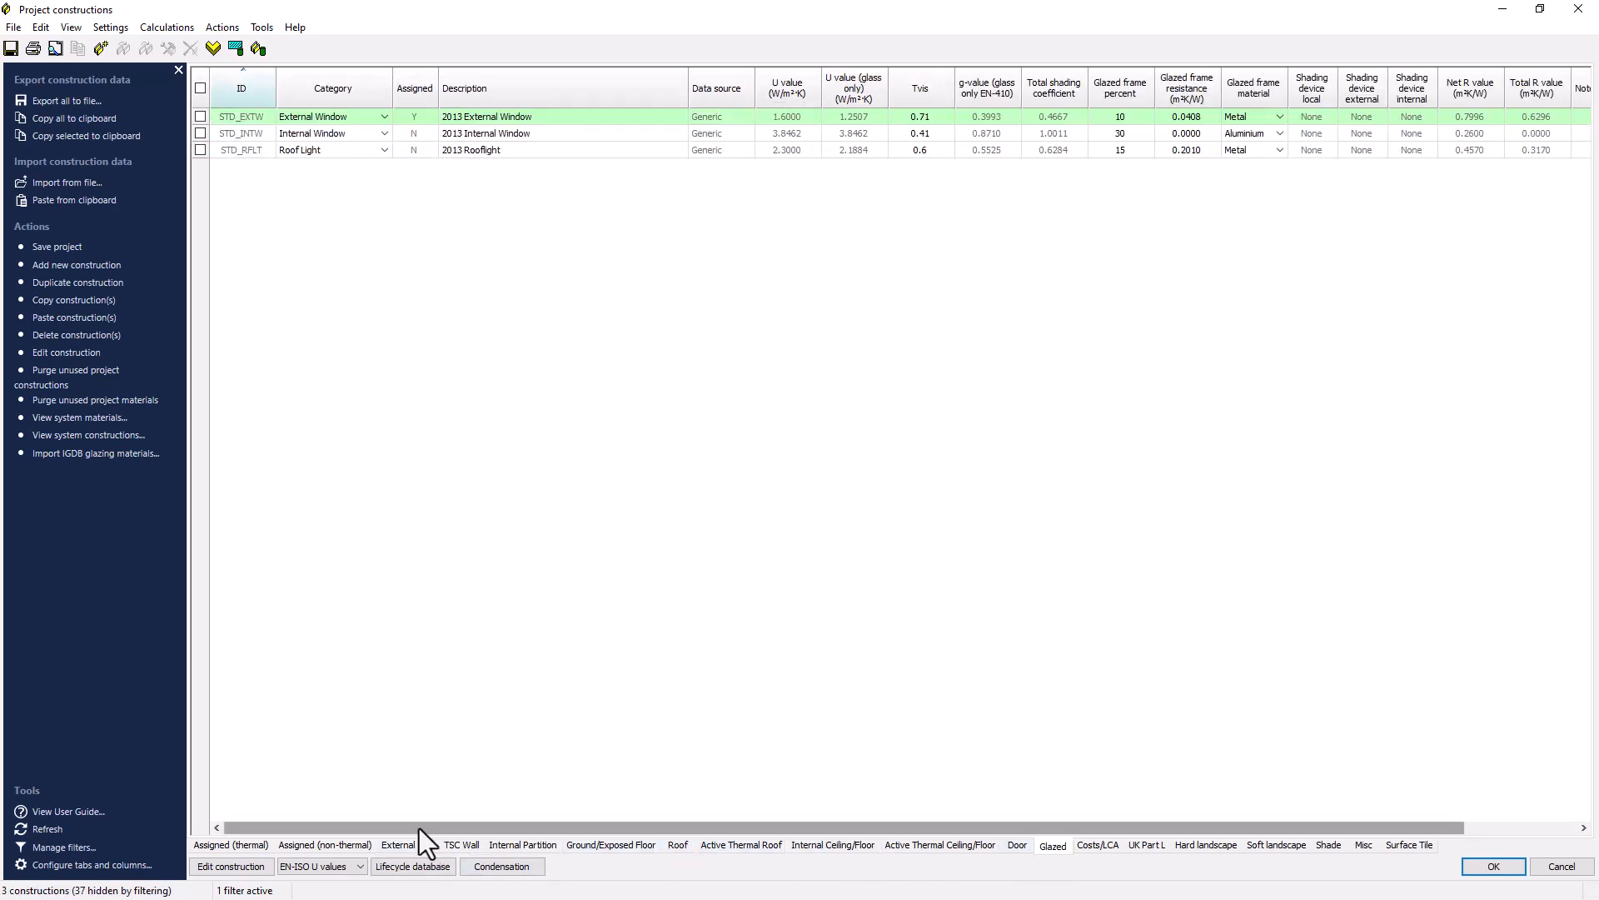
click(71, 27)
mouse_move(166, 253)
mouse_move(387, 253)
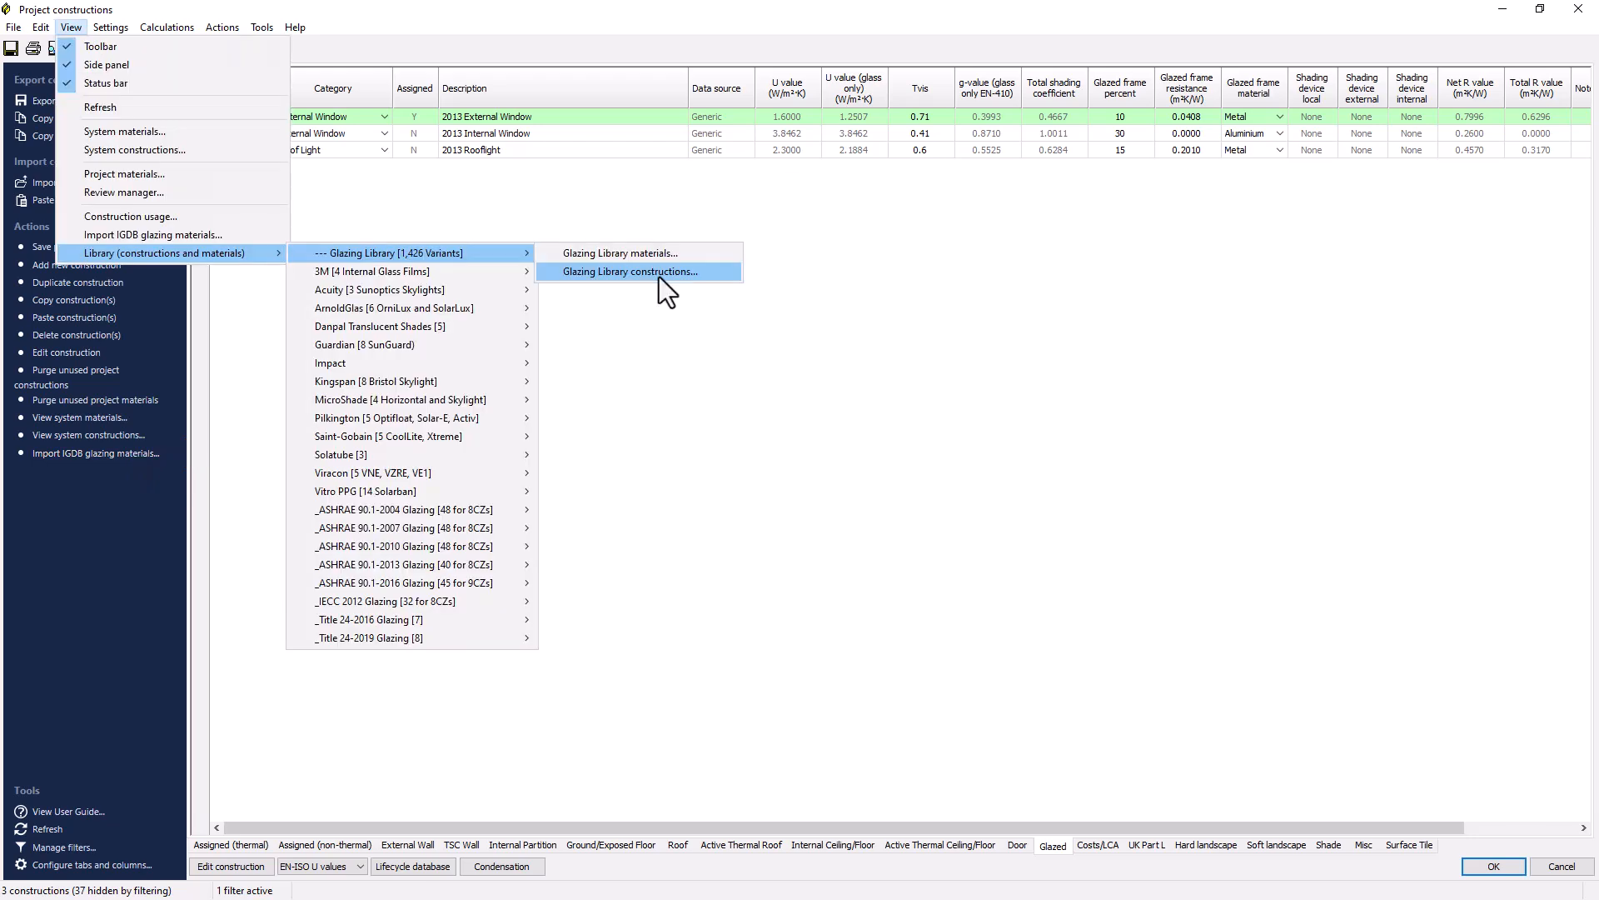
click(658, 274)
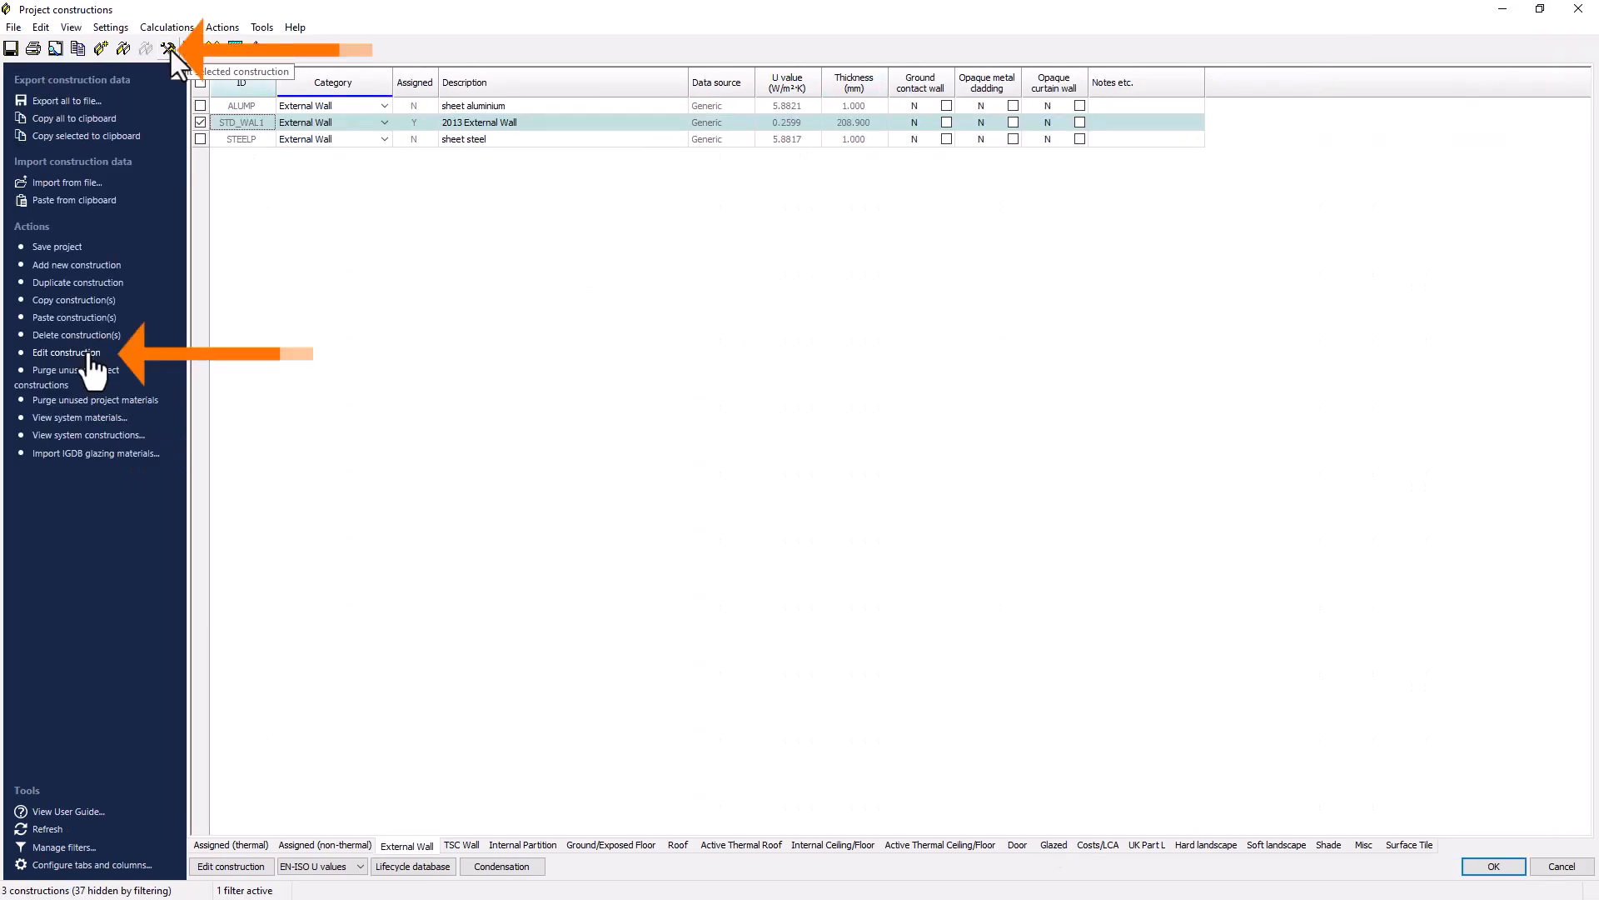
Add a new external wall construction and describe it as proposed External Wall.
click(103, 265)
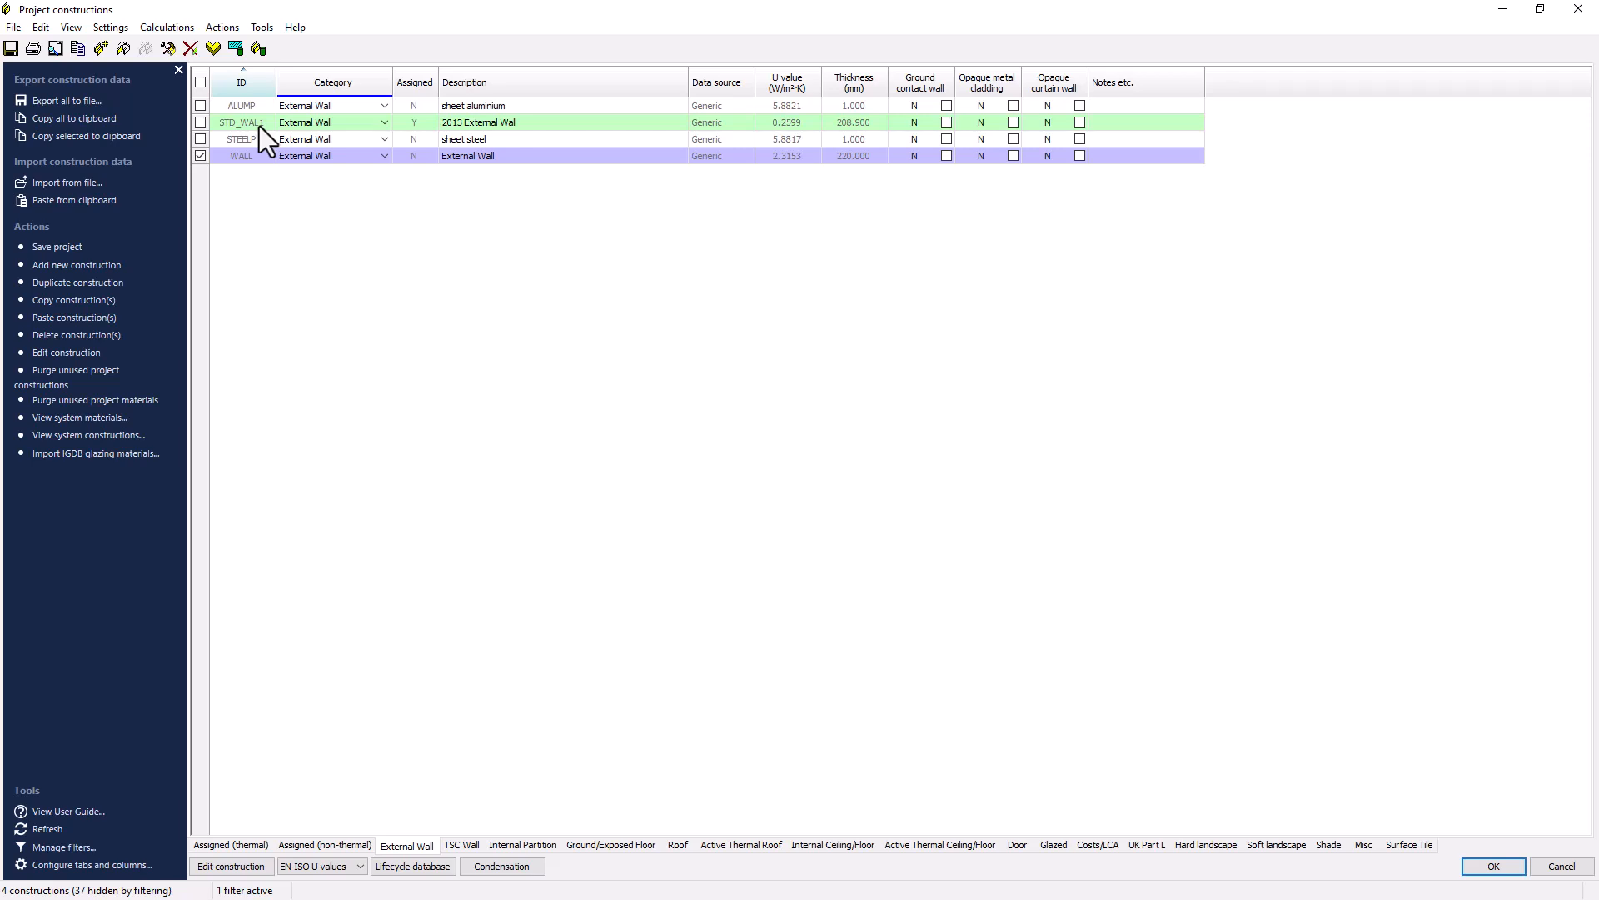
click(178, 58)
text(Exposed)
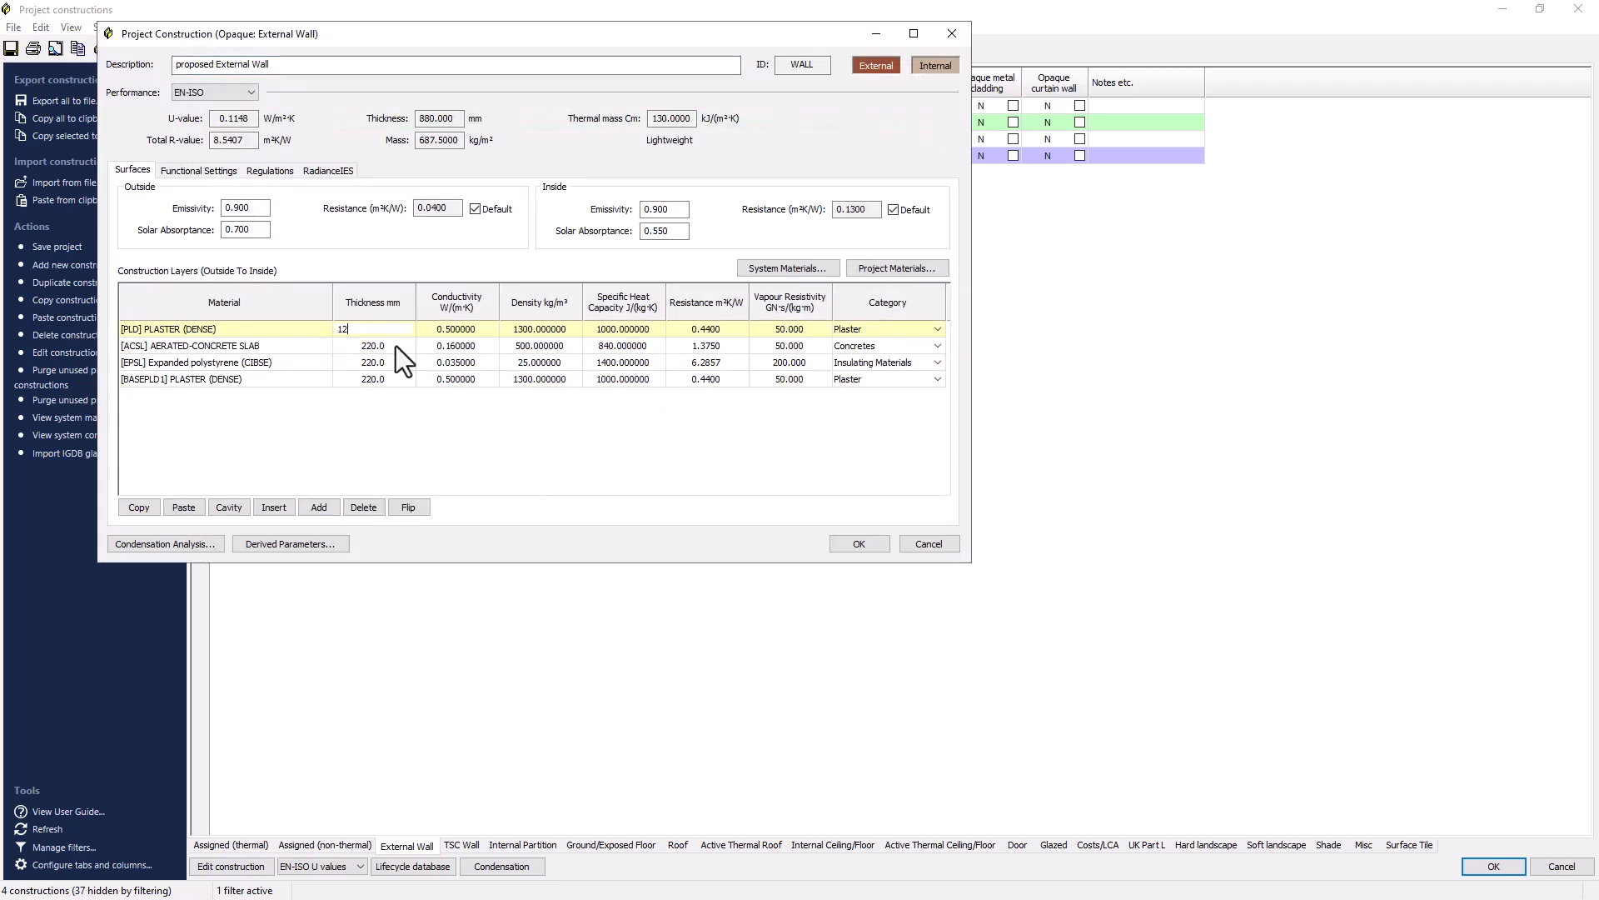
Set the aerated concrete slab layer thickness to 200 mm and confirm the construction.
double_click(373, 346)
text(200)
key(Return)
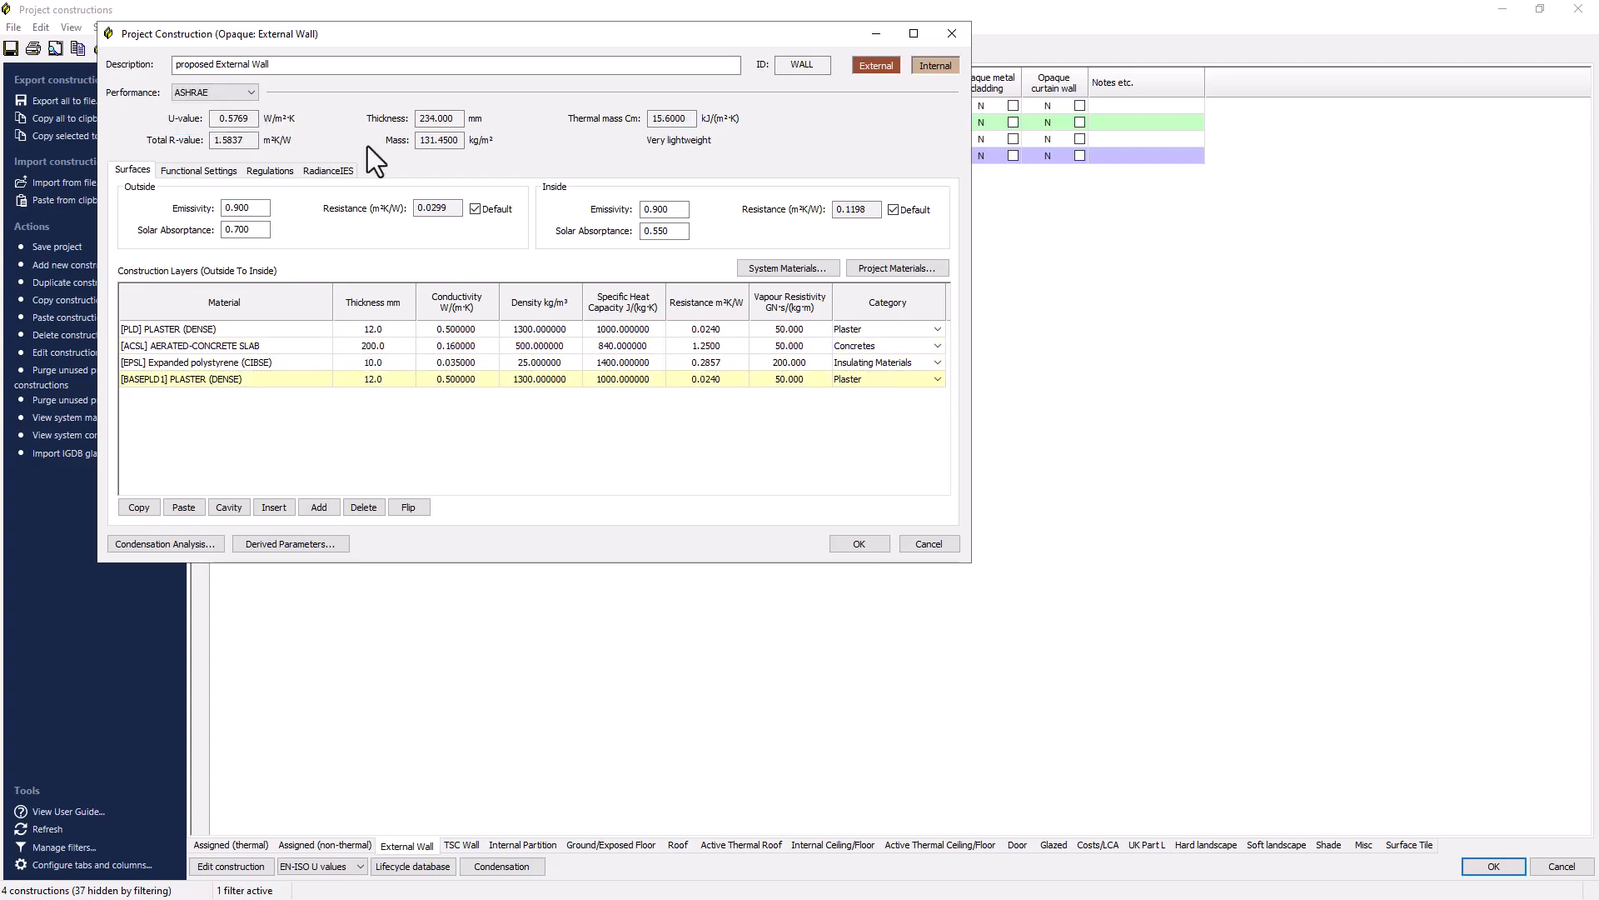
click(854, 543)
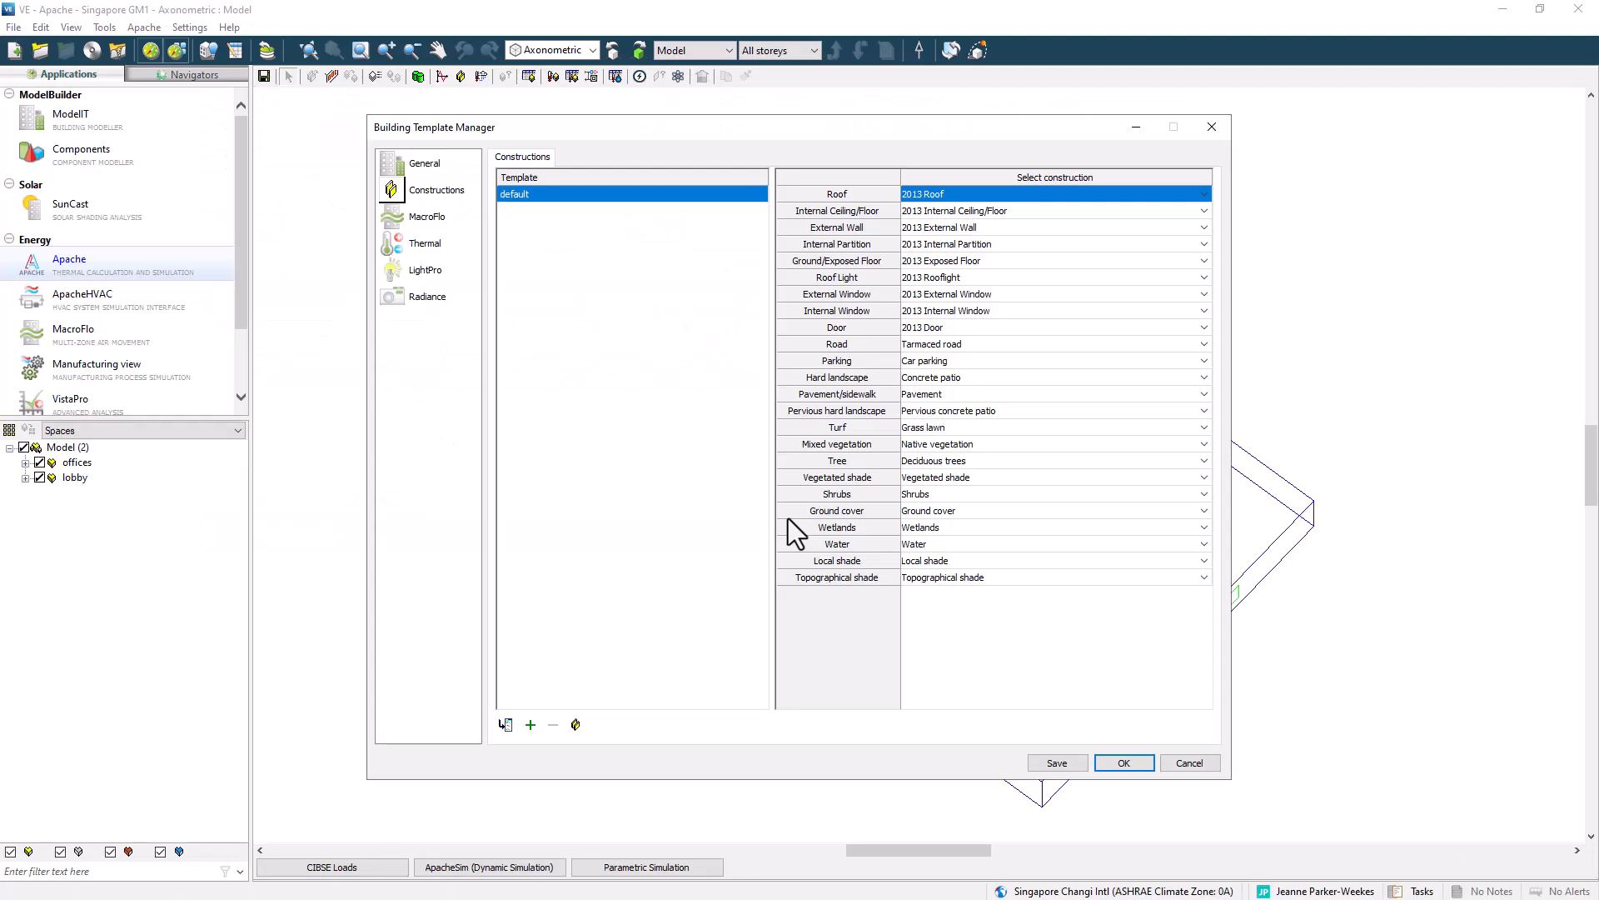
Replace the external walls of both spaces with the proposed External Wall construction.
click(1120, 765)
drag(717, 412, 716, 410)
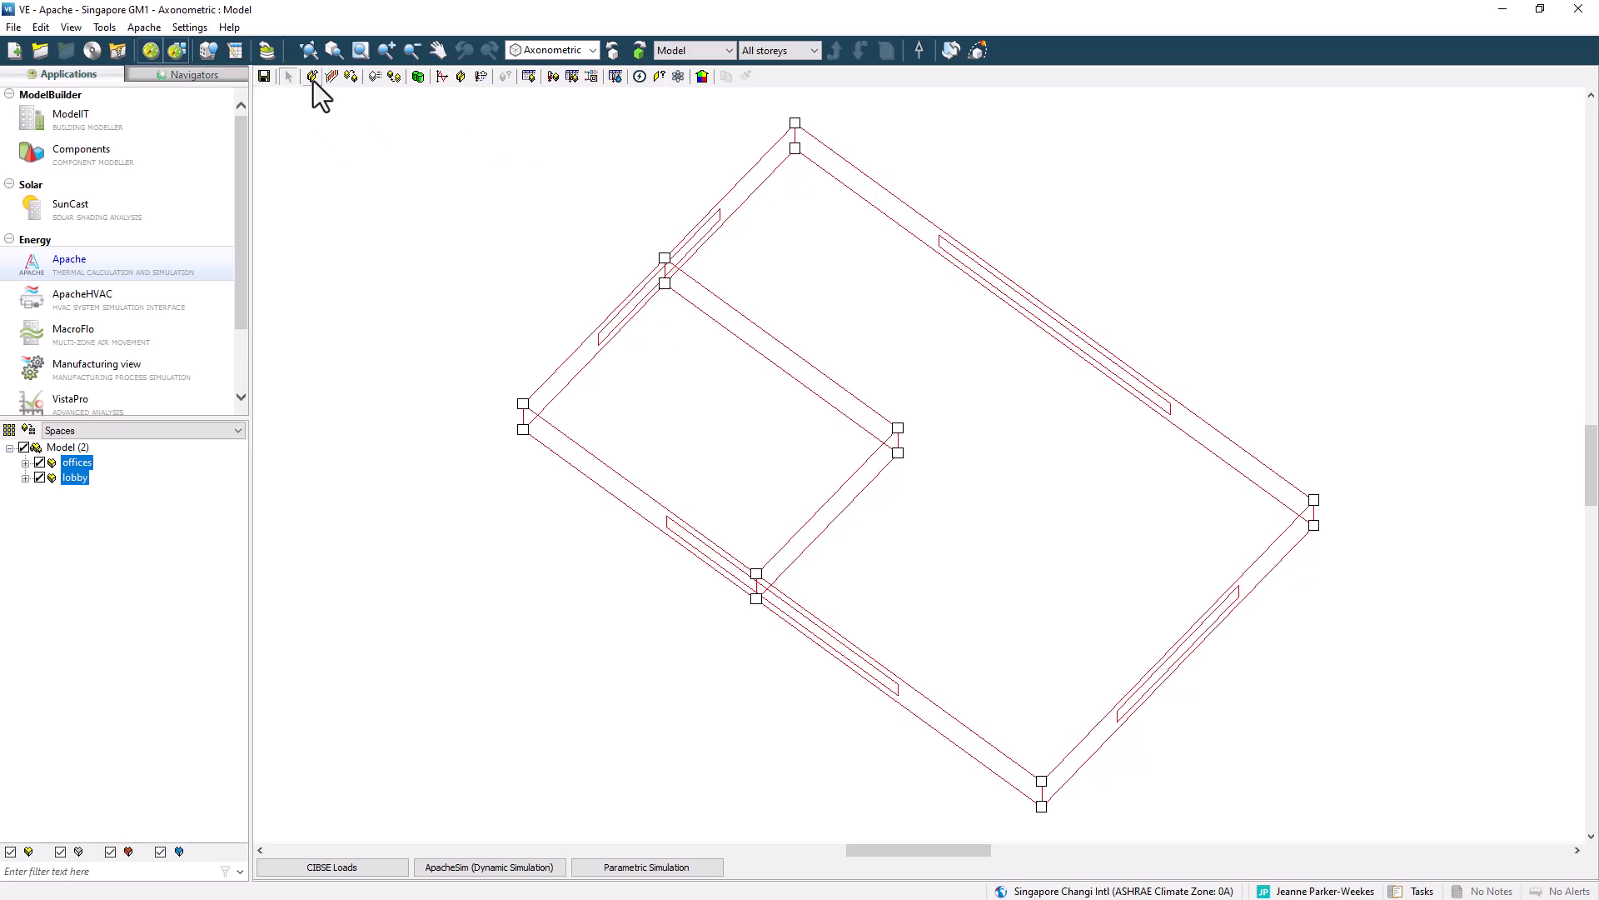
click(312, 76)
click(965, 66)
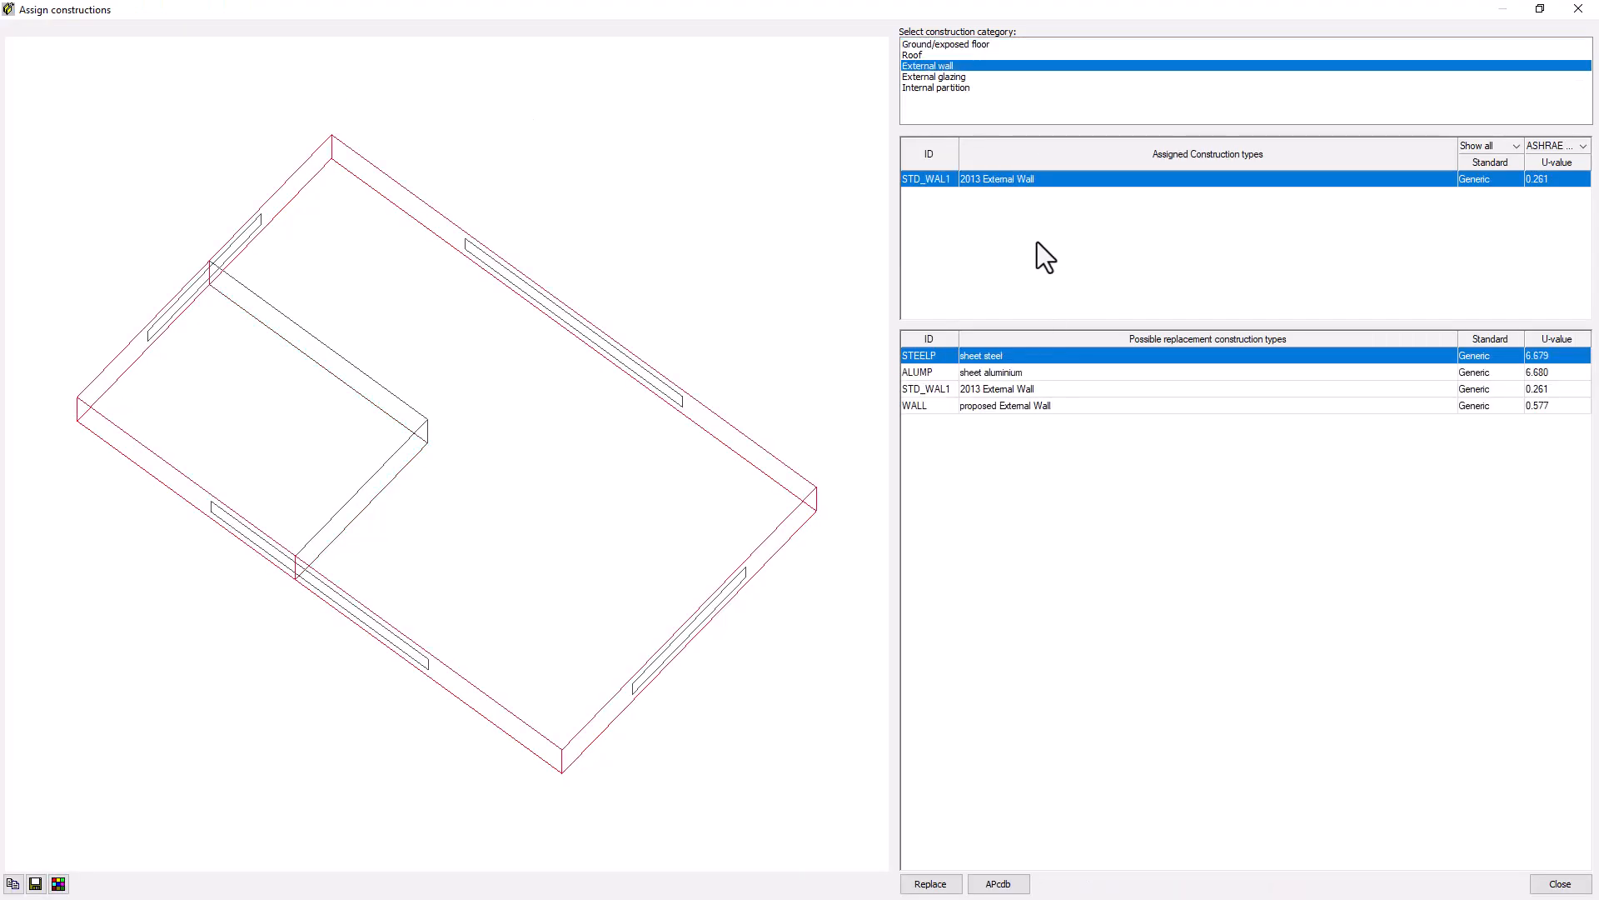
click(1011, 408)
click(931, 883)
click(1559, 883)
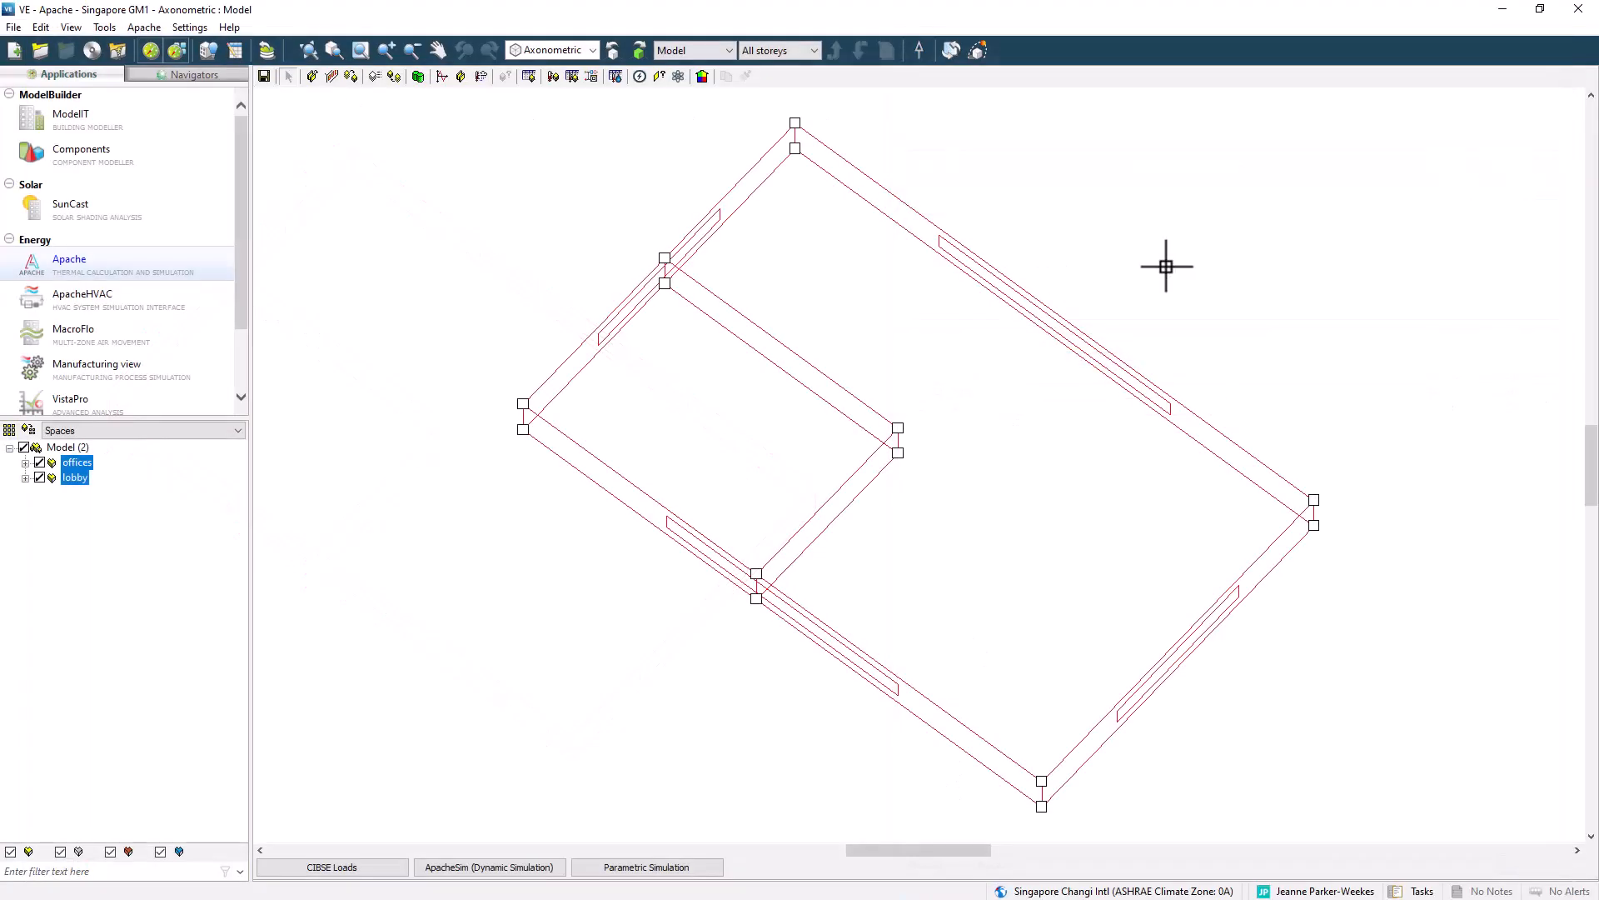
Display the model coloured by construction using the input data visualisation.
click(702, 76)
click(696, 361)
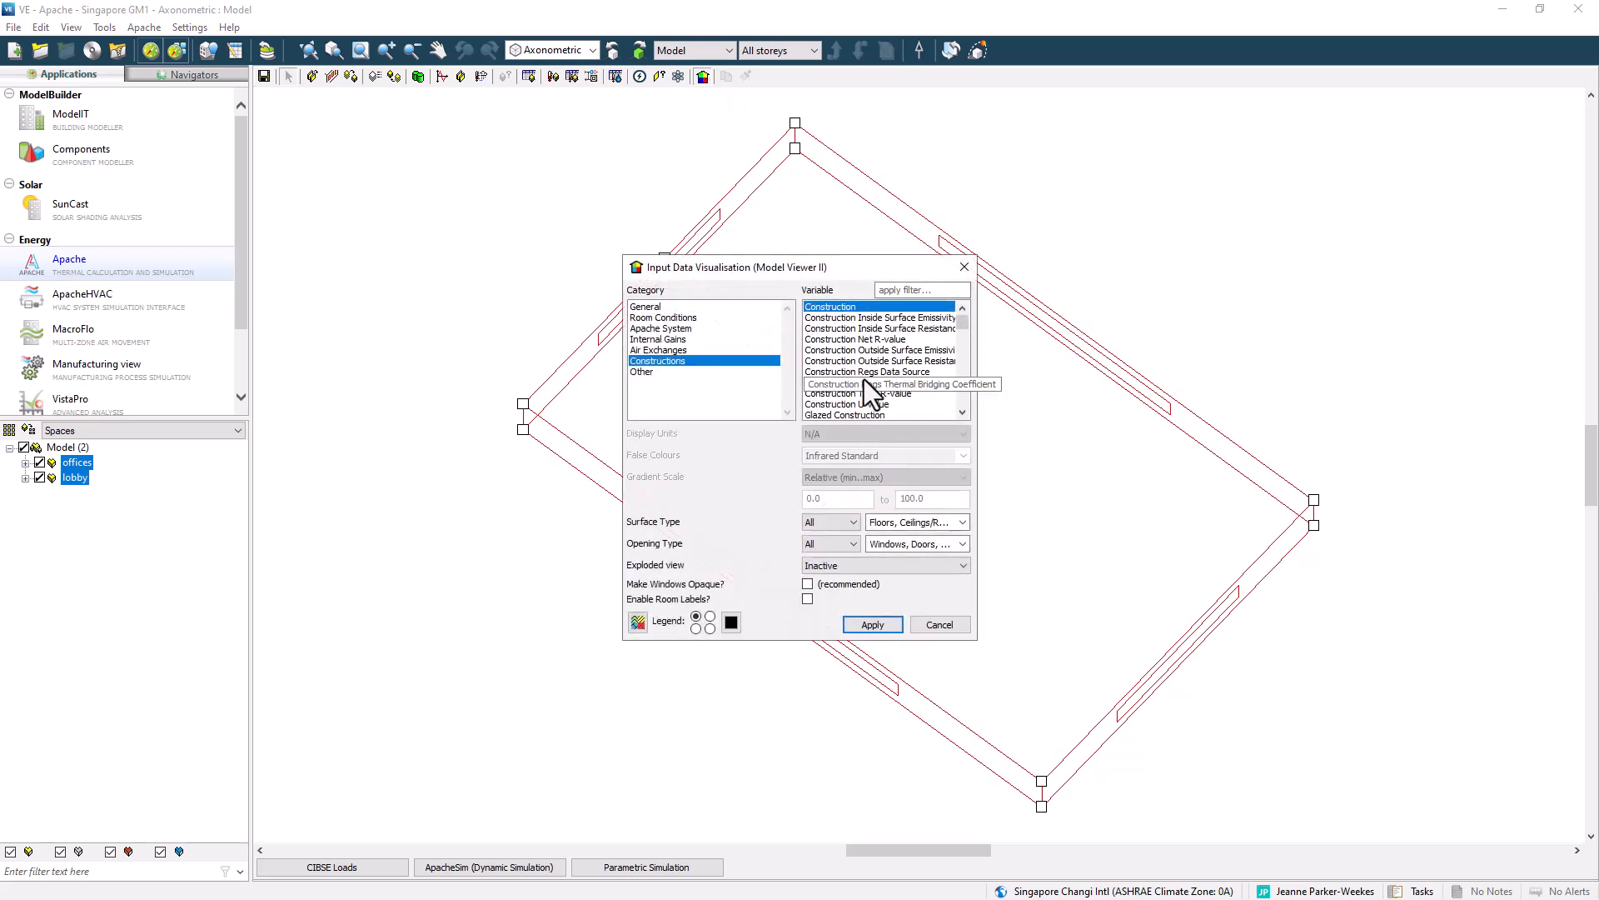
click(870, 635)
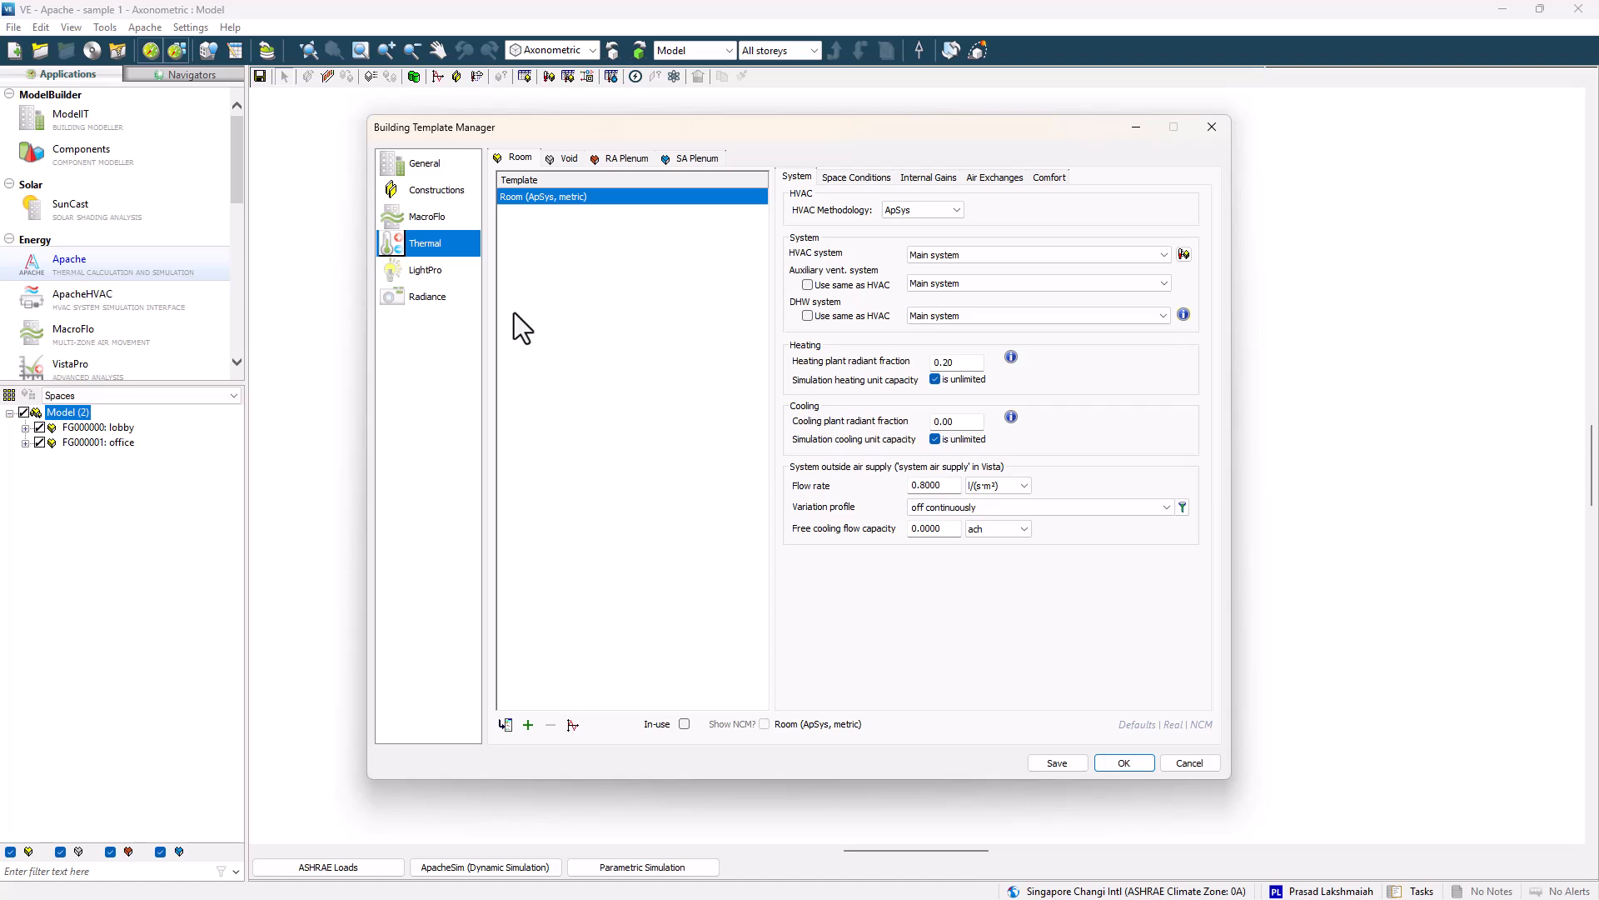
Import the BuildingAreaTypeDefaultOffice and Lobby thermal templates from the template database into the project.
click(505, 724)
scroll(610, 587, down, 5)
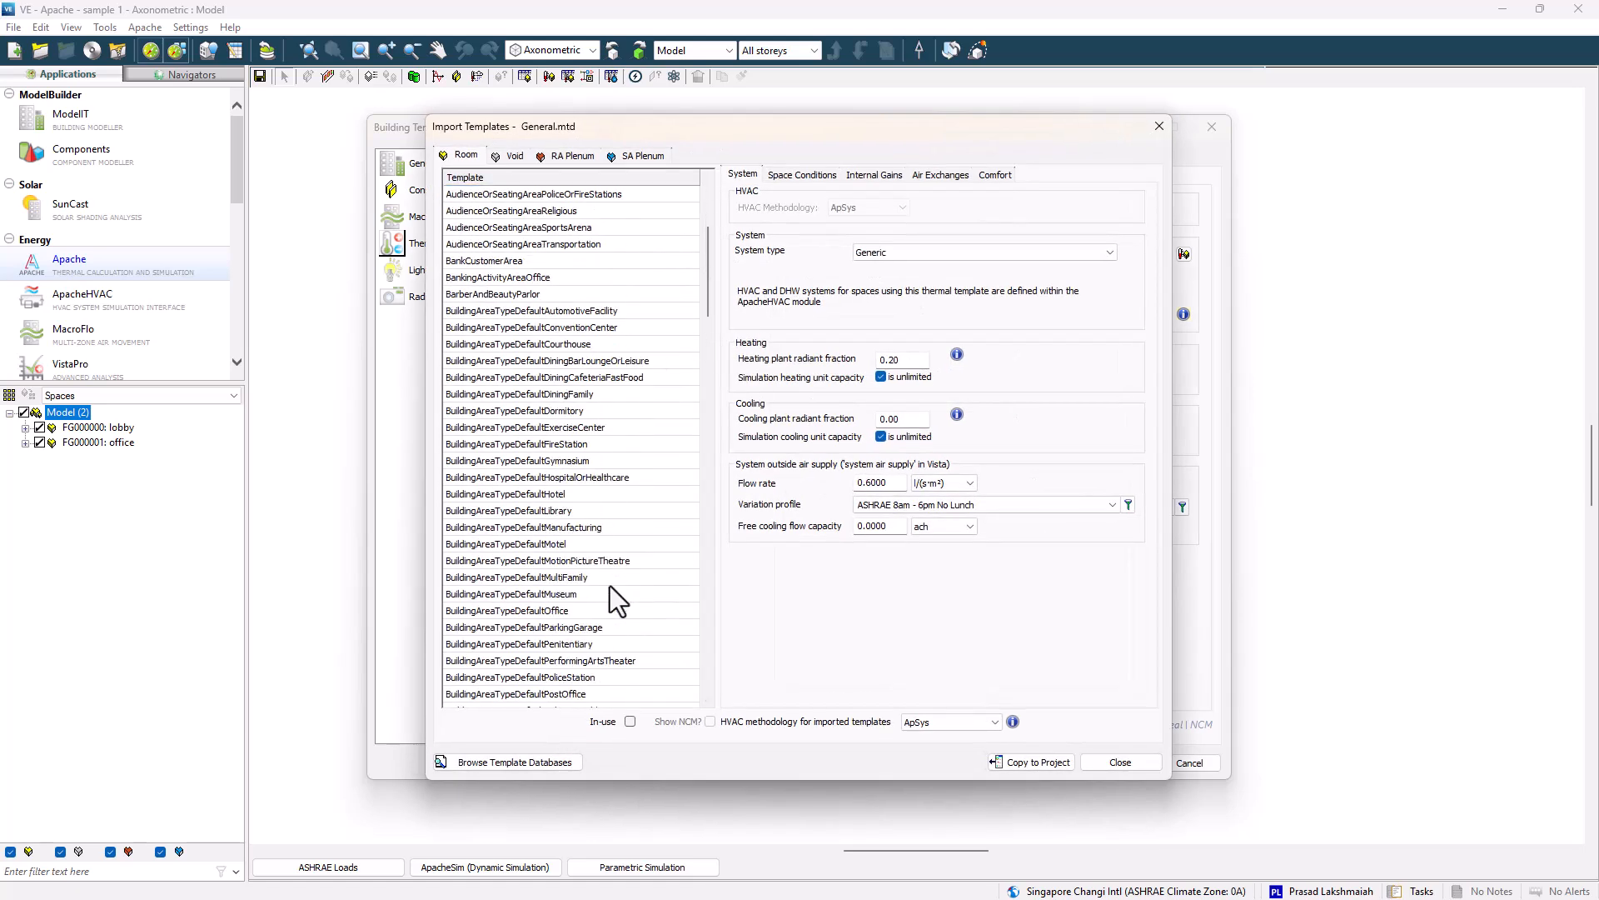
scroll(610, 586, down, 5)
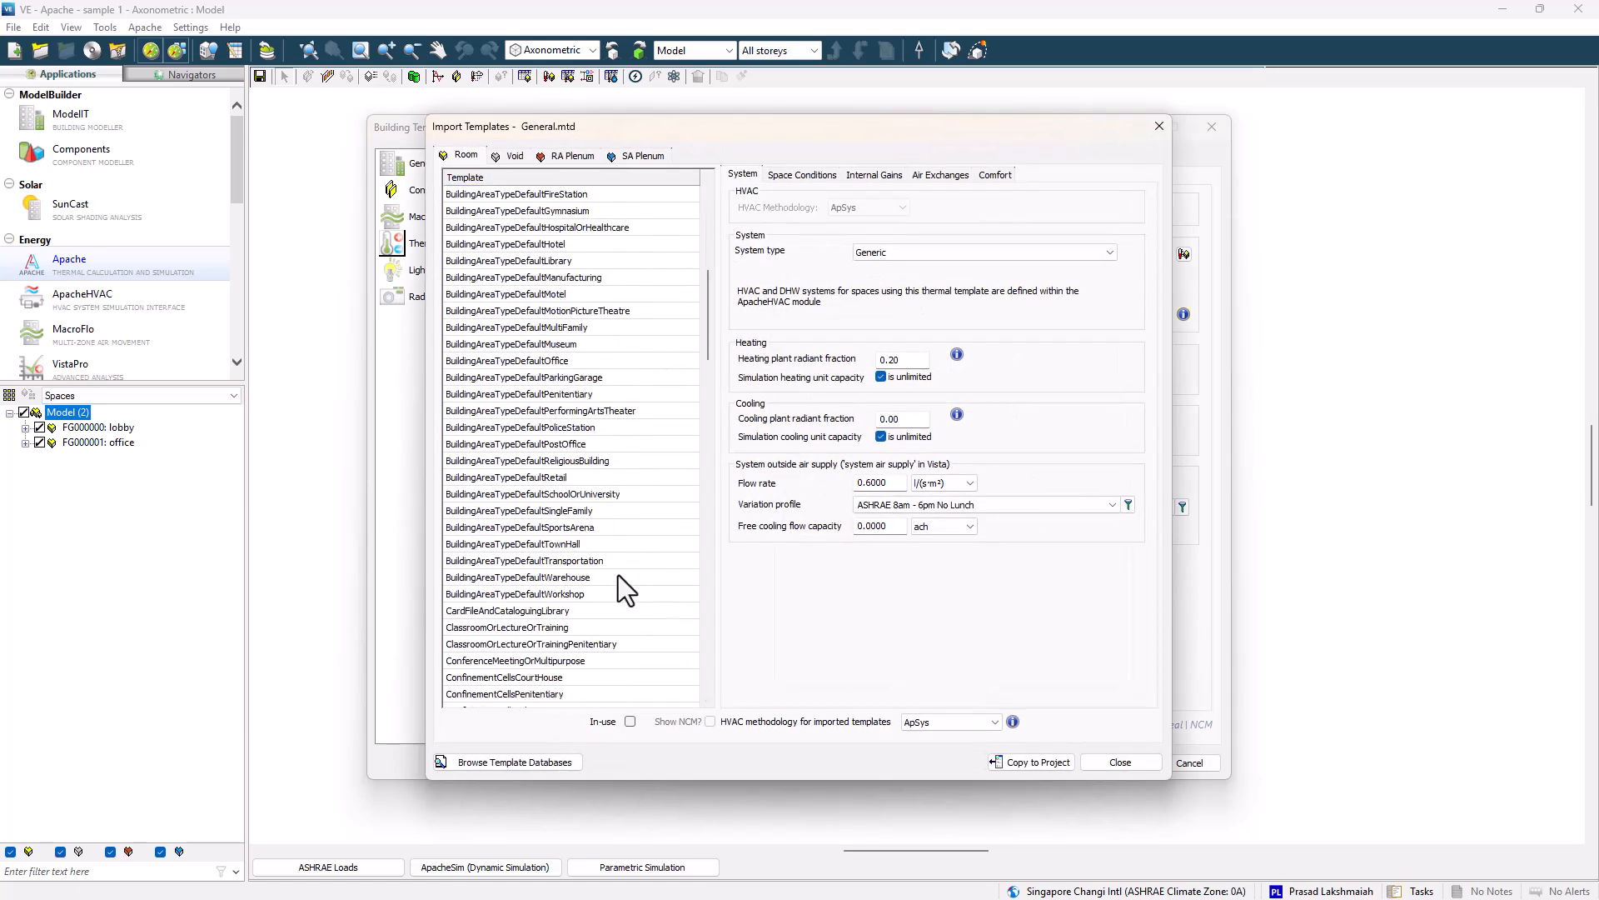
click(614, 360)
scroll(522, 620, down, 20)
click(506, 644)
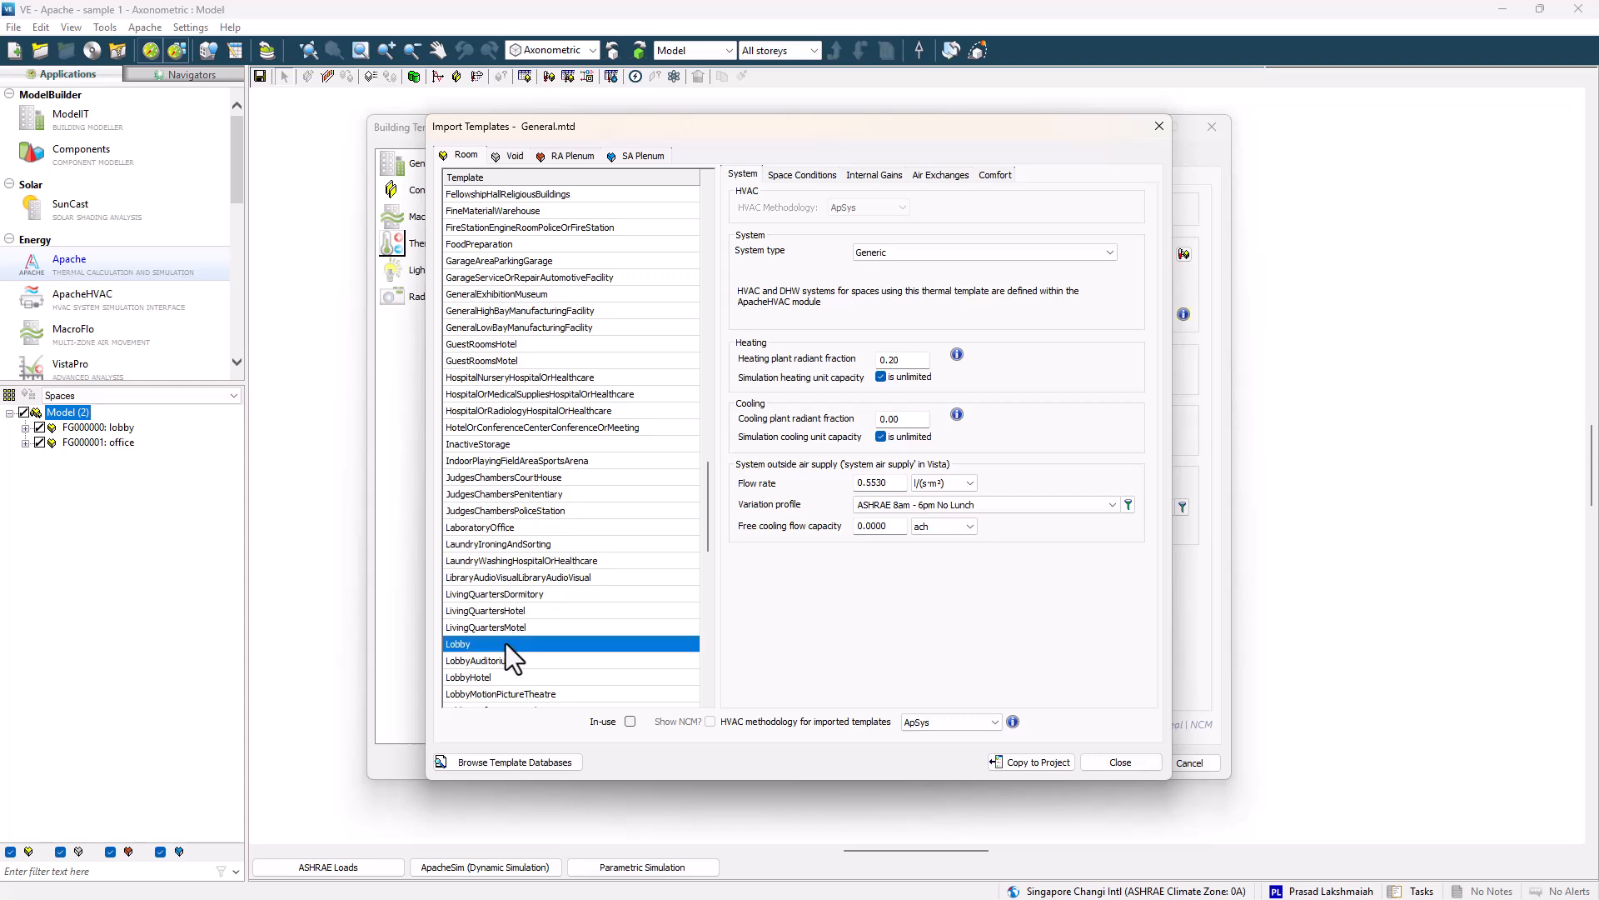
click(1109, 763)
In the office template, set the cooling setpoint to 24 °C, plant operation to the cooling profile, and 60 in the next field.
click(676, 214)
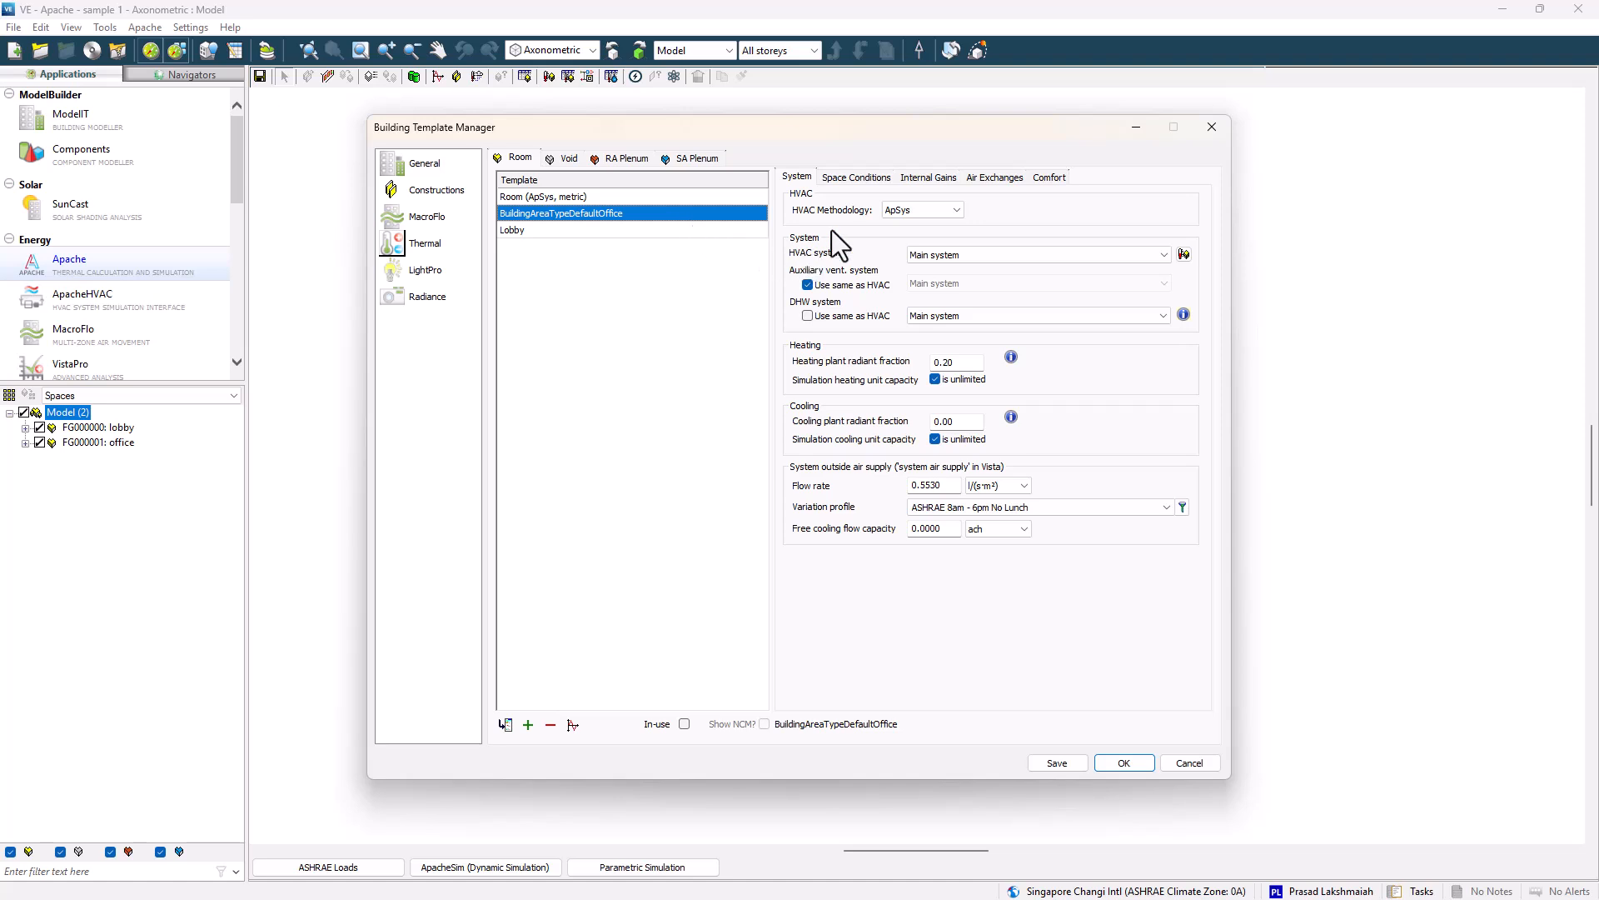
click(856, 177)
double_click(966, 383)
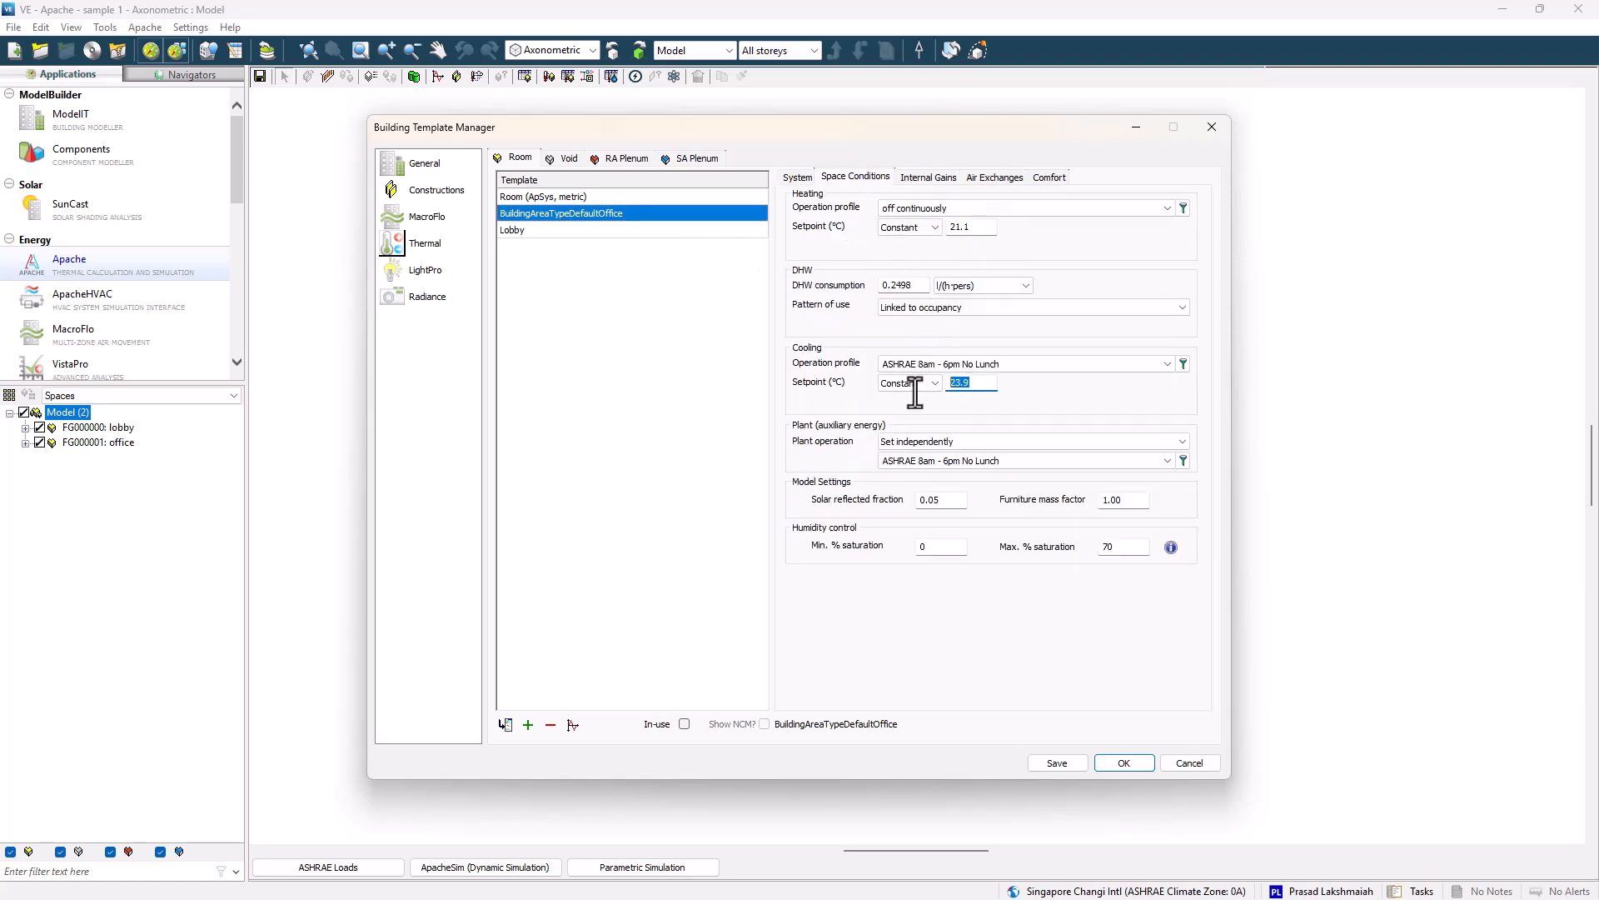
text(24)
click(986, 441)
click(974, 473)
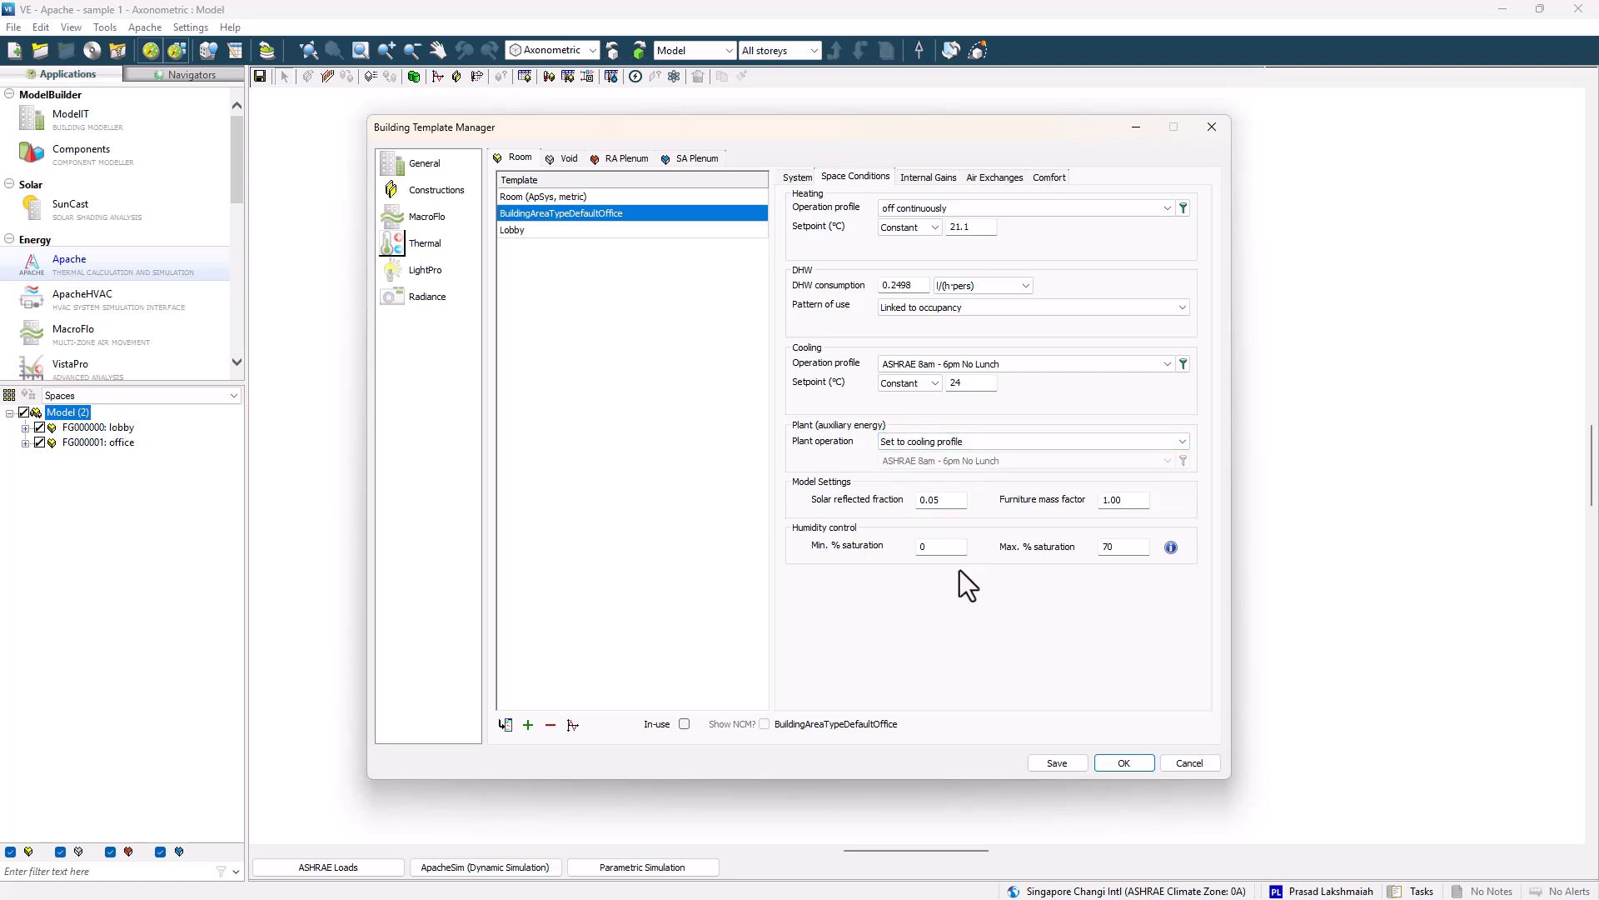
key(Tab)
text(60)
Review the office template's lighting, miscellaneous and people internal gains and their variation profiles.
click(923, 178)
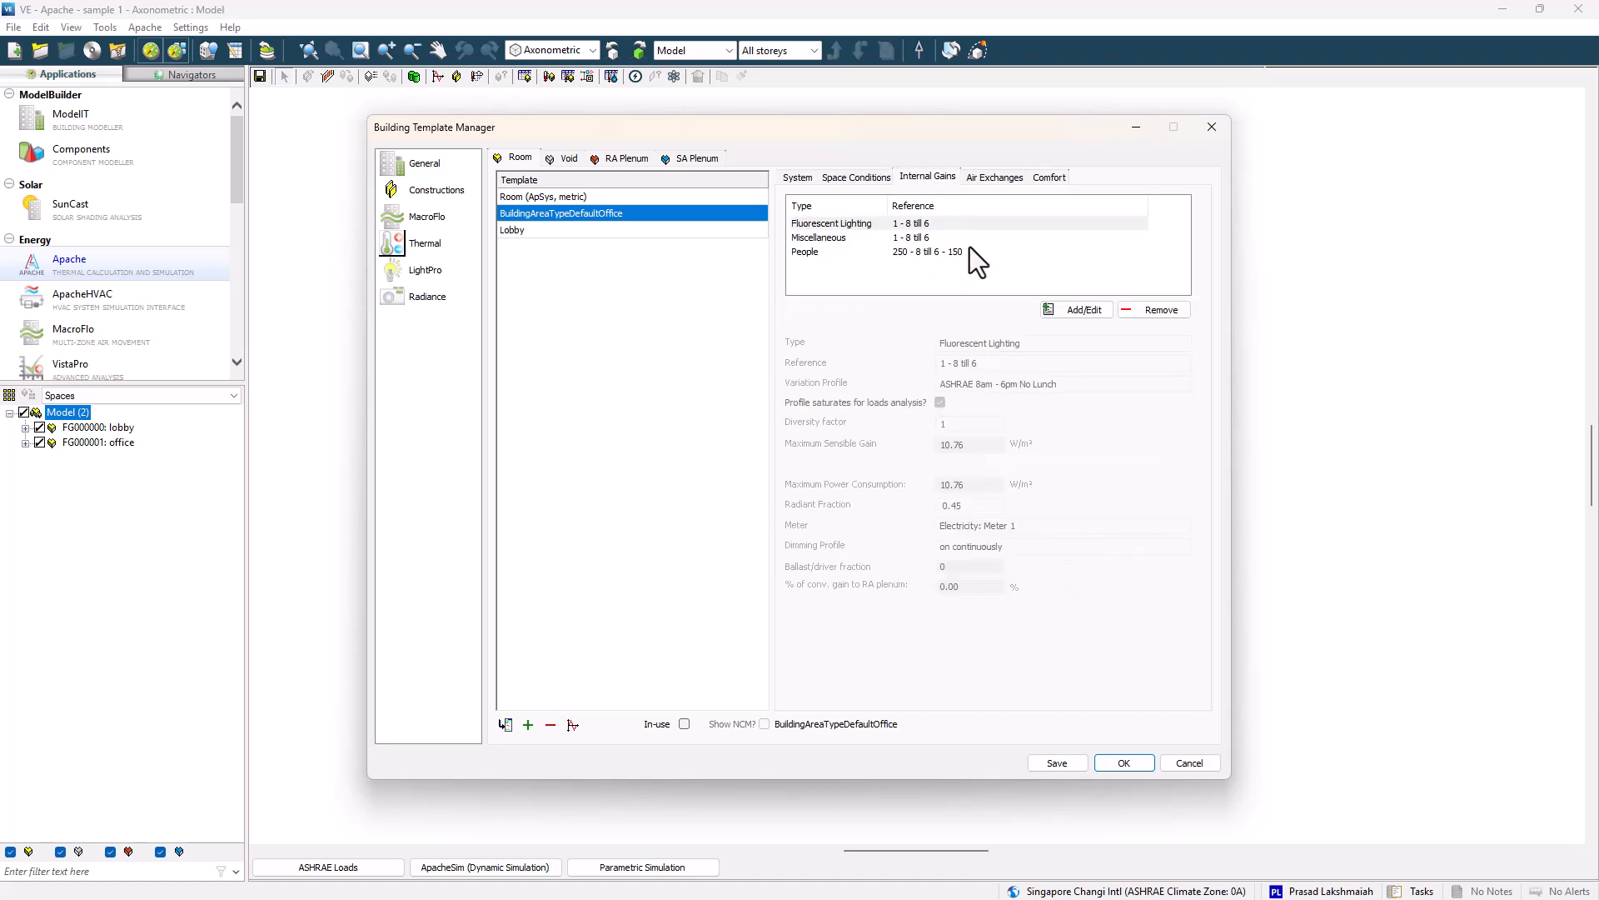
click(1082, 307)
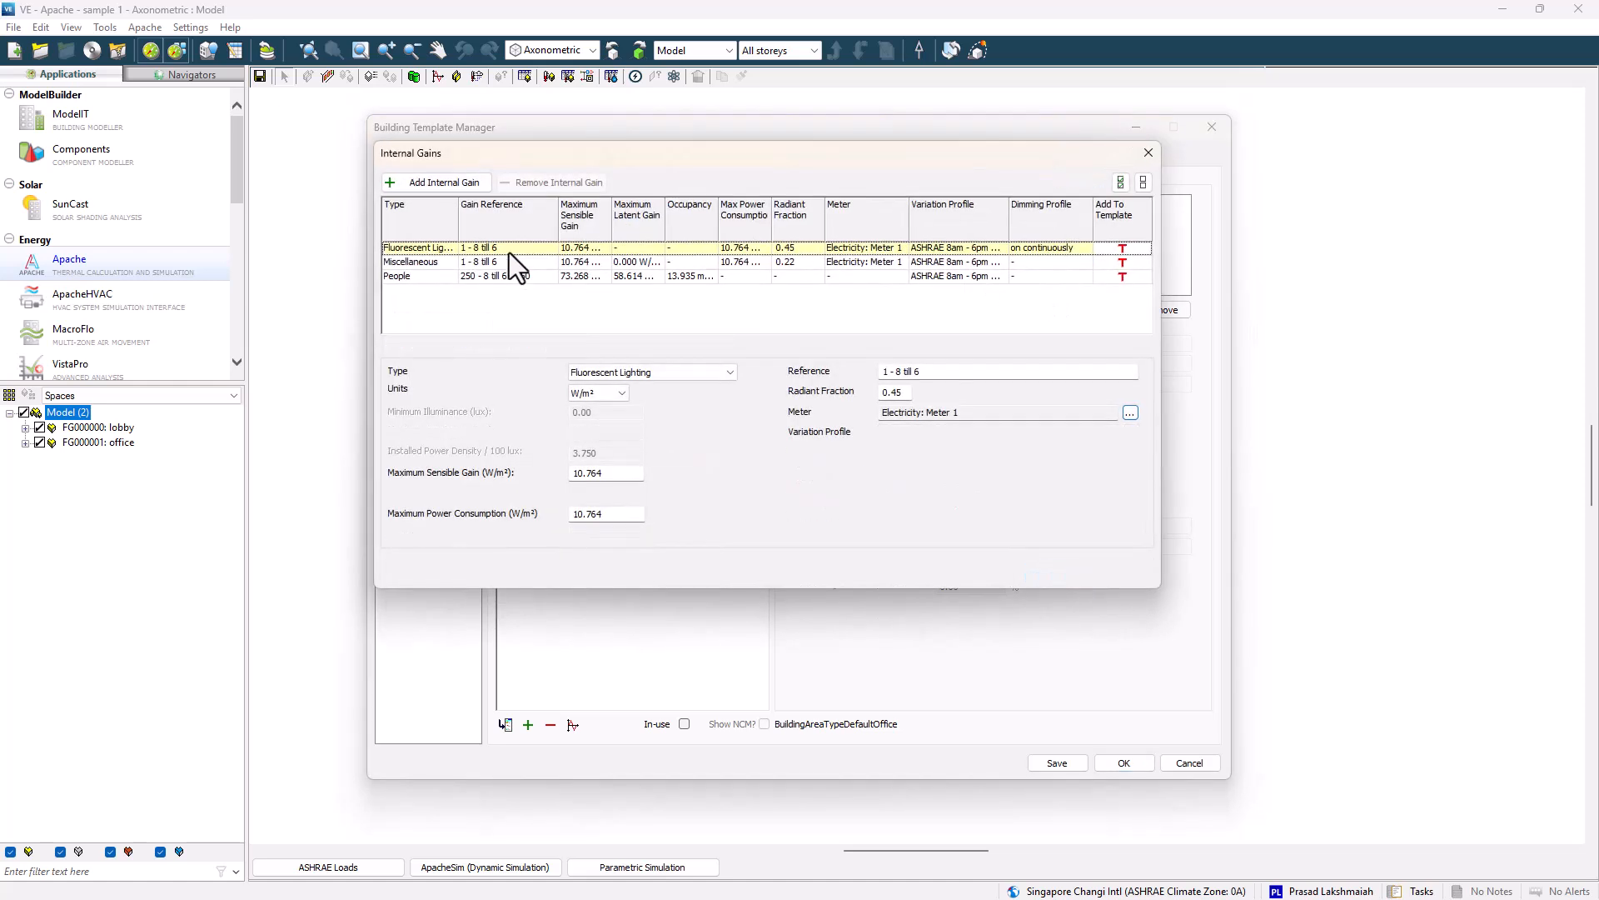
click(637, 378)
click(637, 378)
click(962, 438)
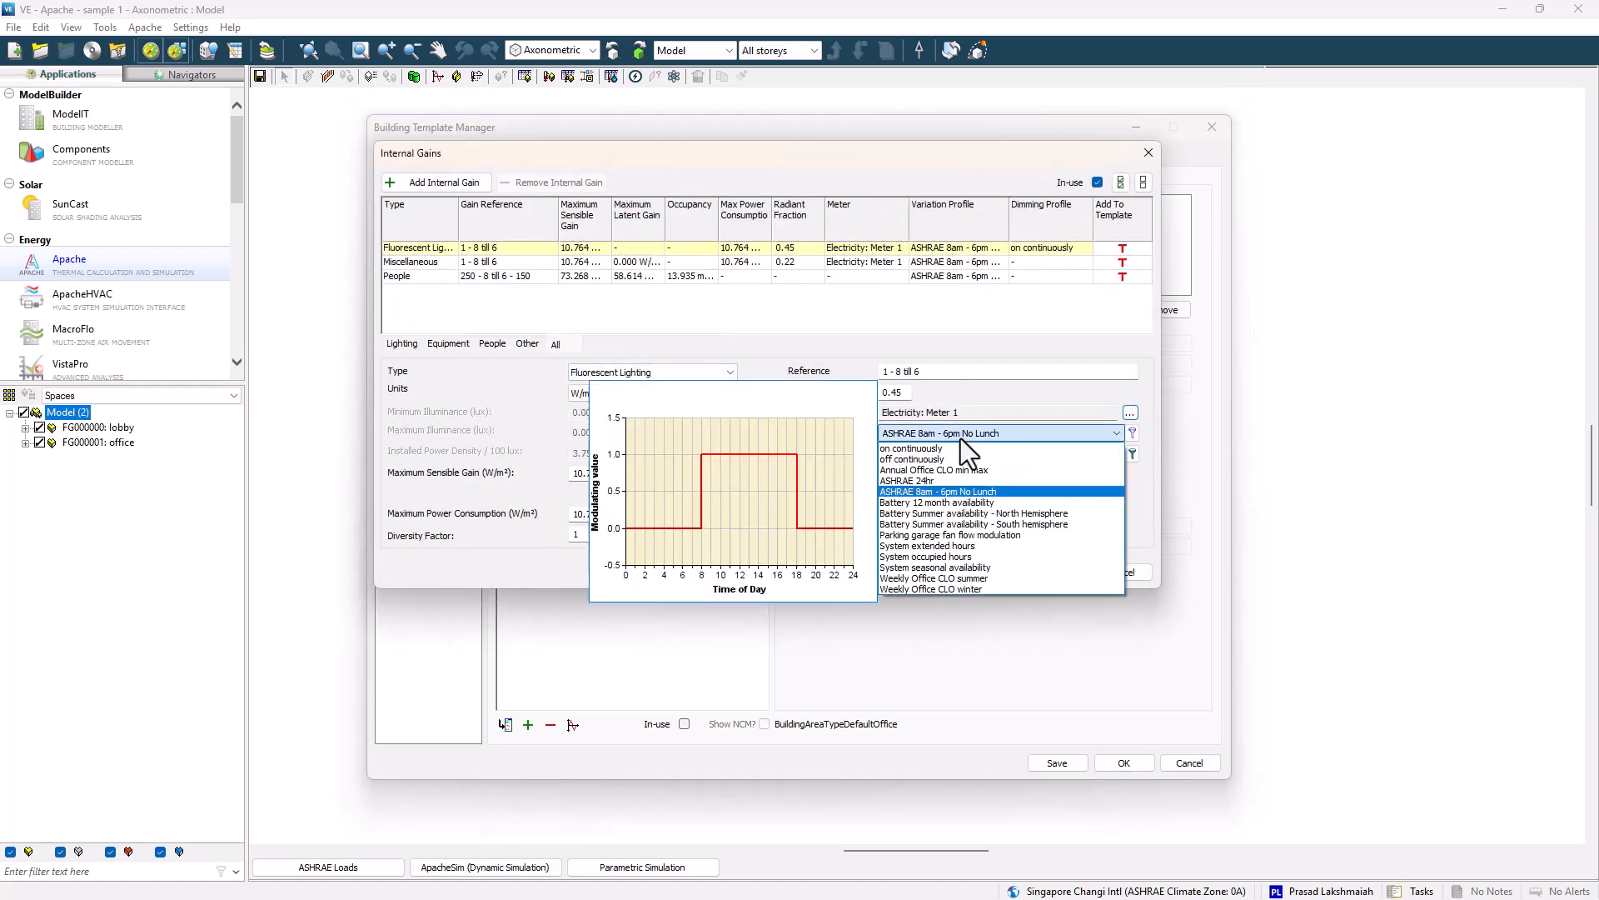
click(961, 438)
click(798, 263)
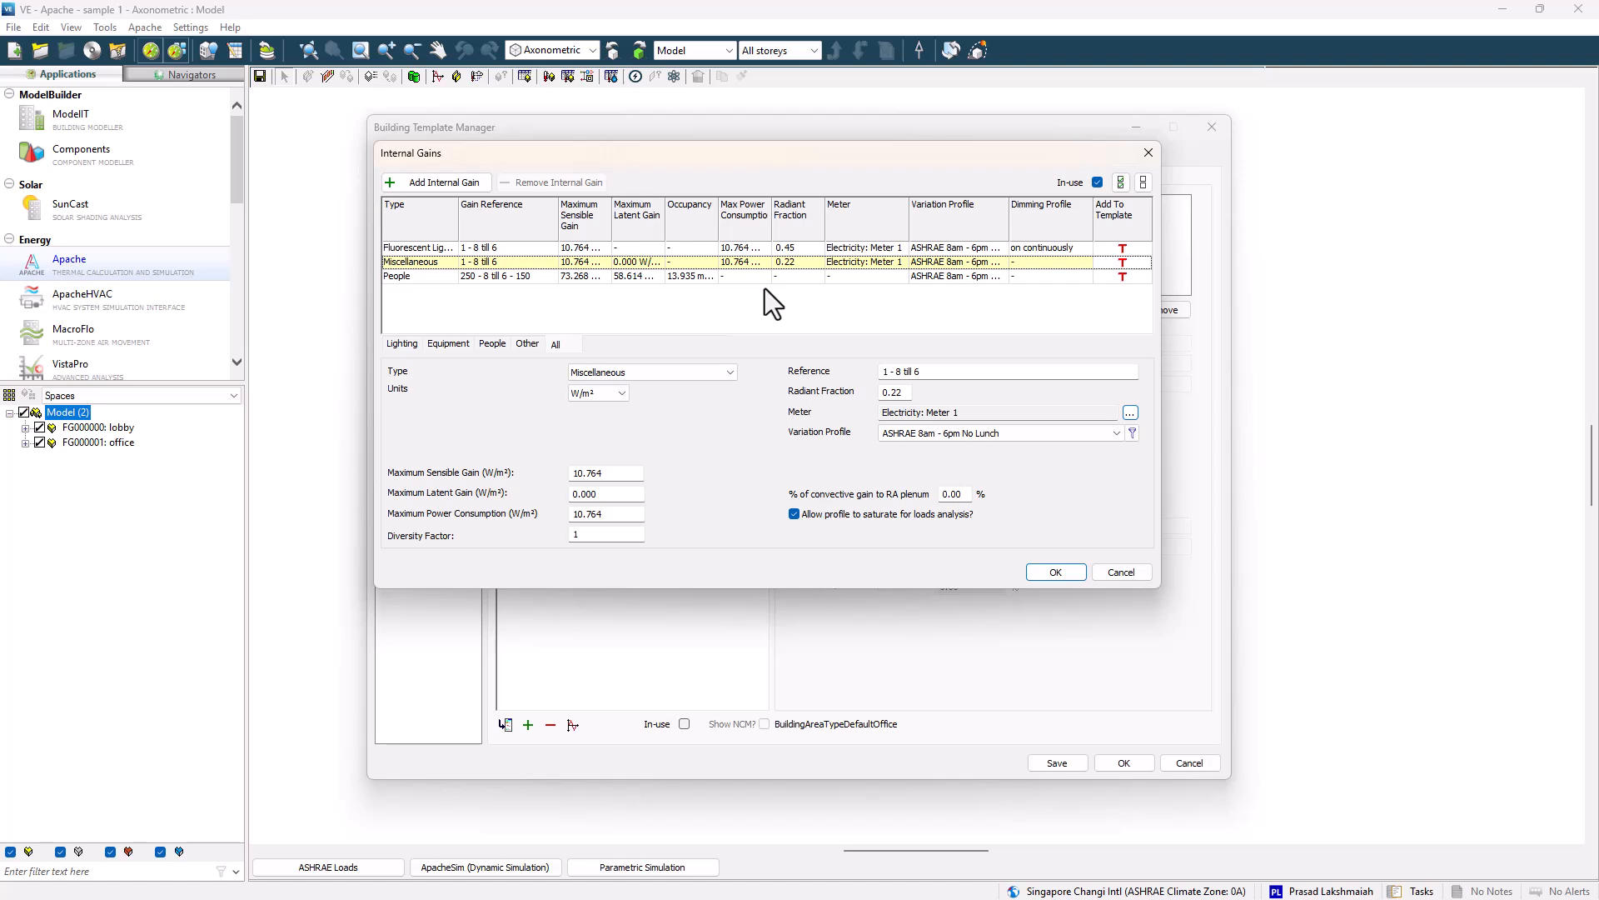
click(758, 278)
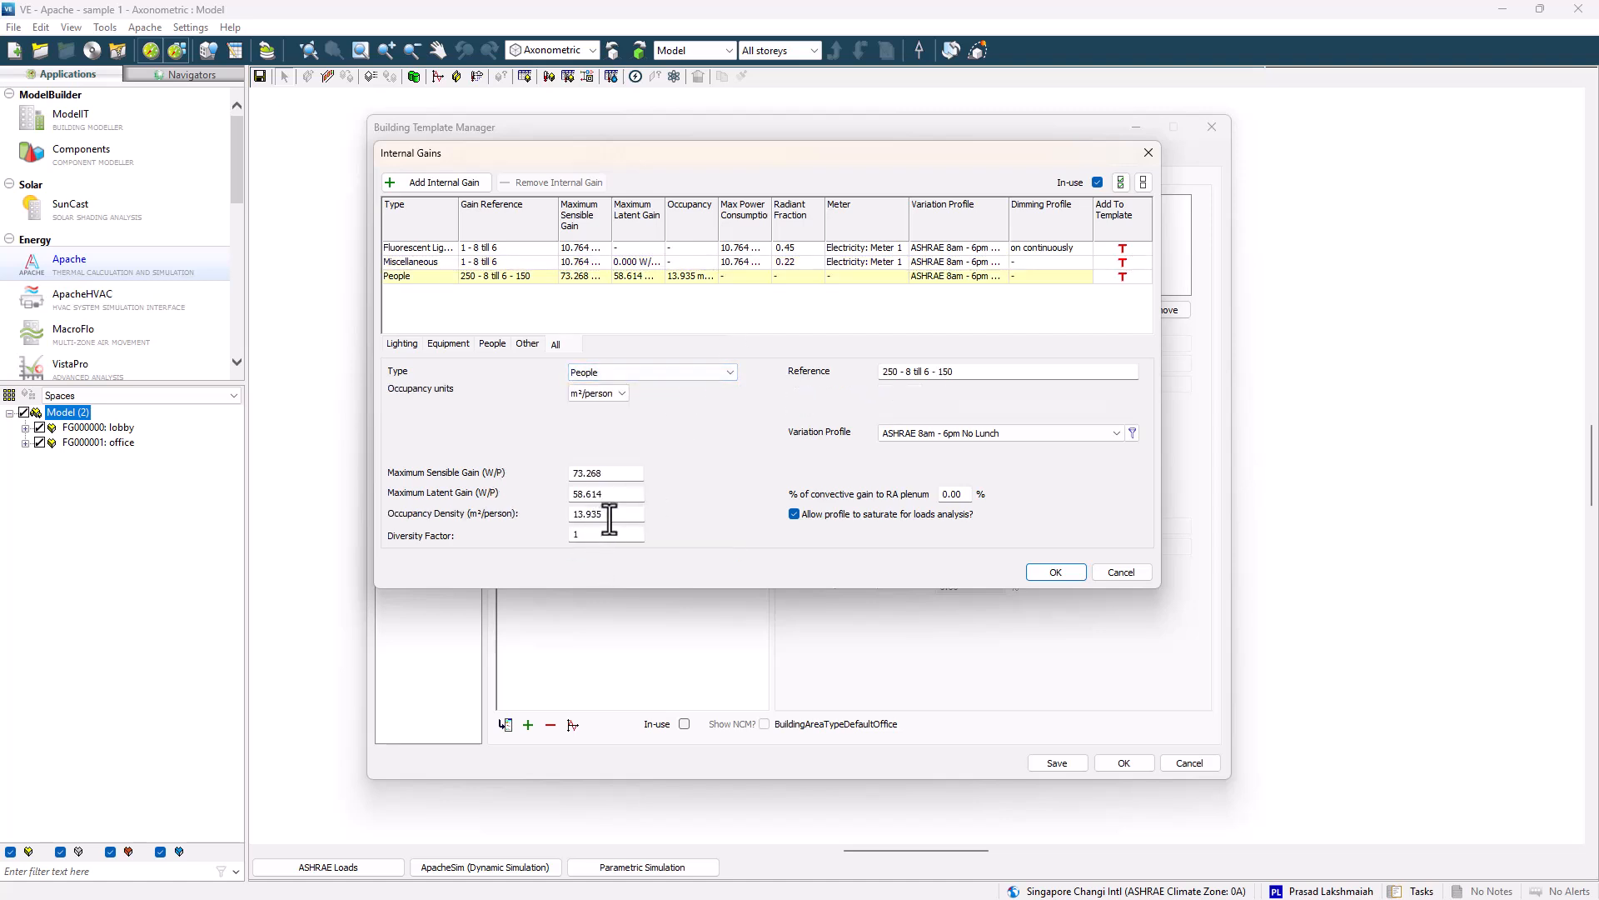
click(1051, 572)
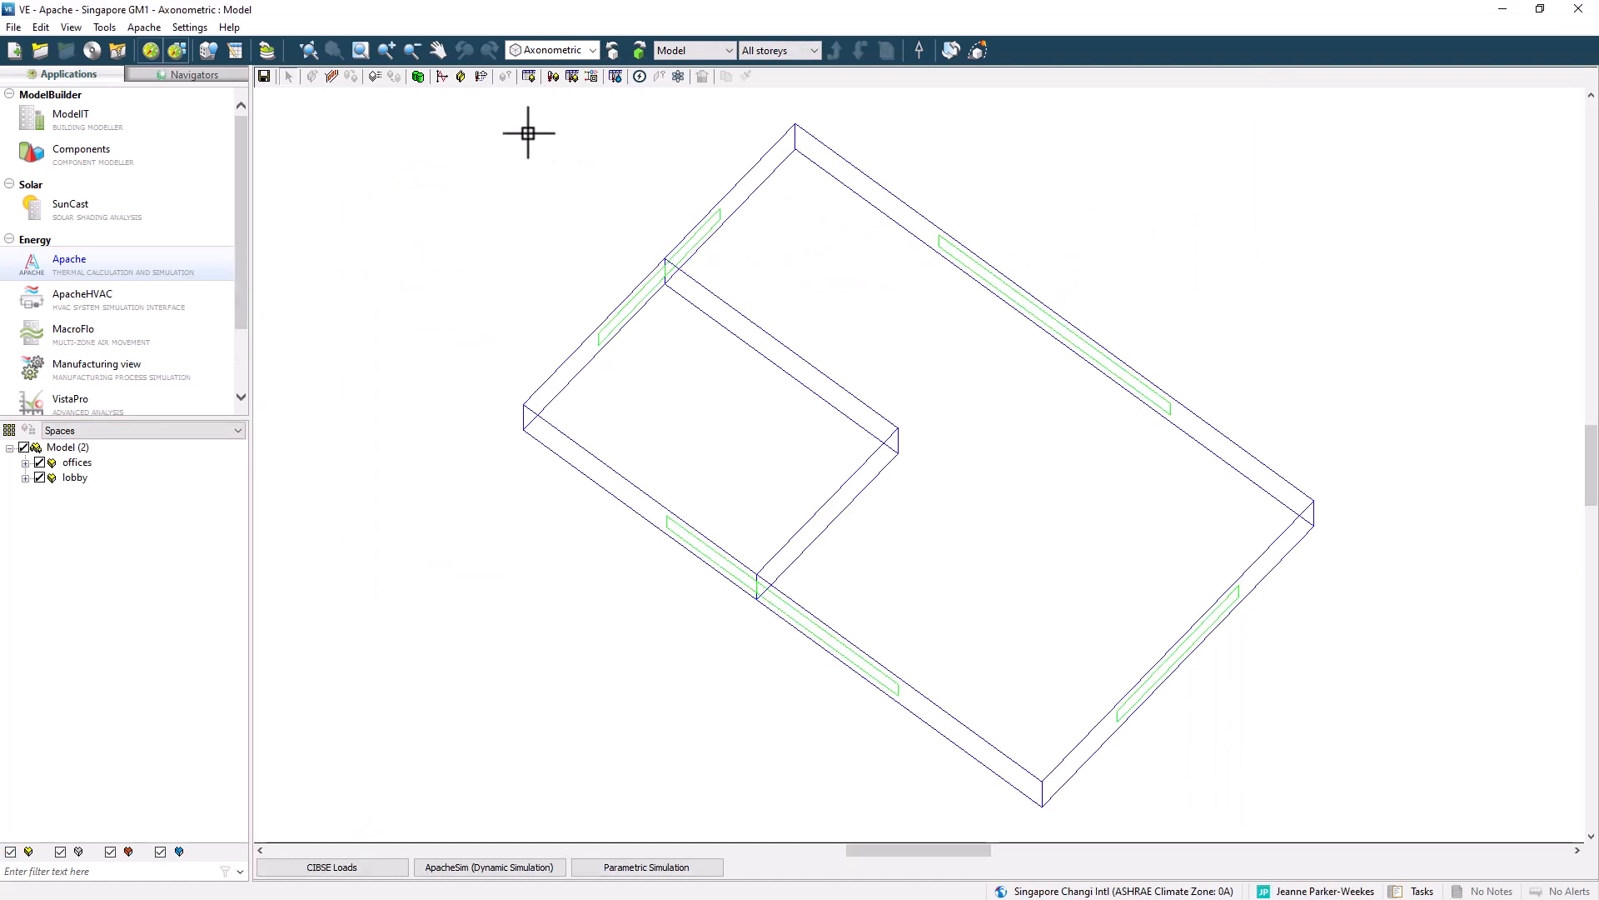
Open the profiles database and inspect the 8 - 6 weekday working (no lunch) weekly and daily profiles.
click(441, 80)
click(803, 107)
click(741, 129)
drag(833, 73, 880, 75)
click(781, 178)
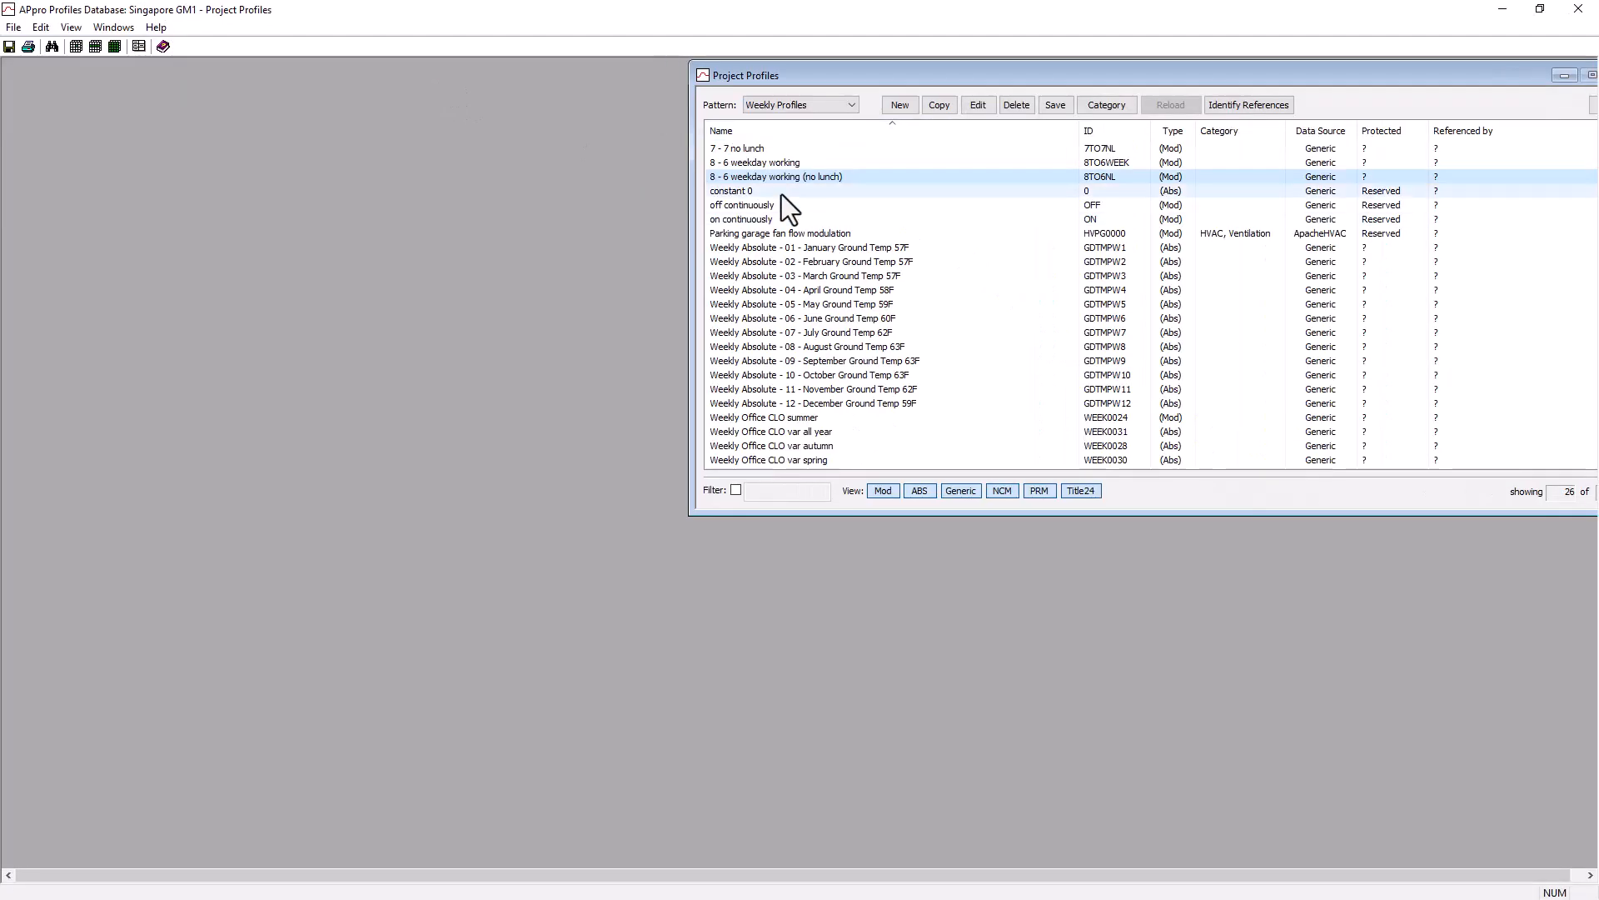
double_click(781, 177)
click(144, 298)
click(71, 495)
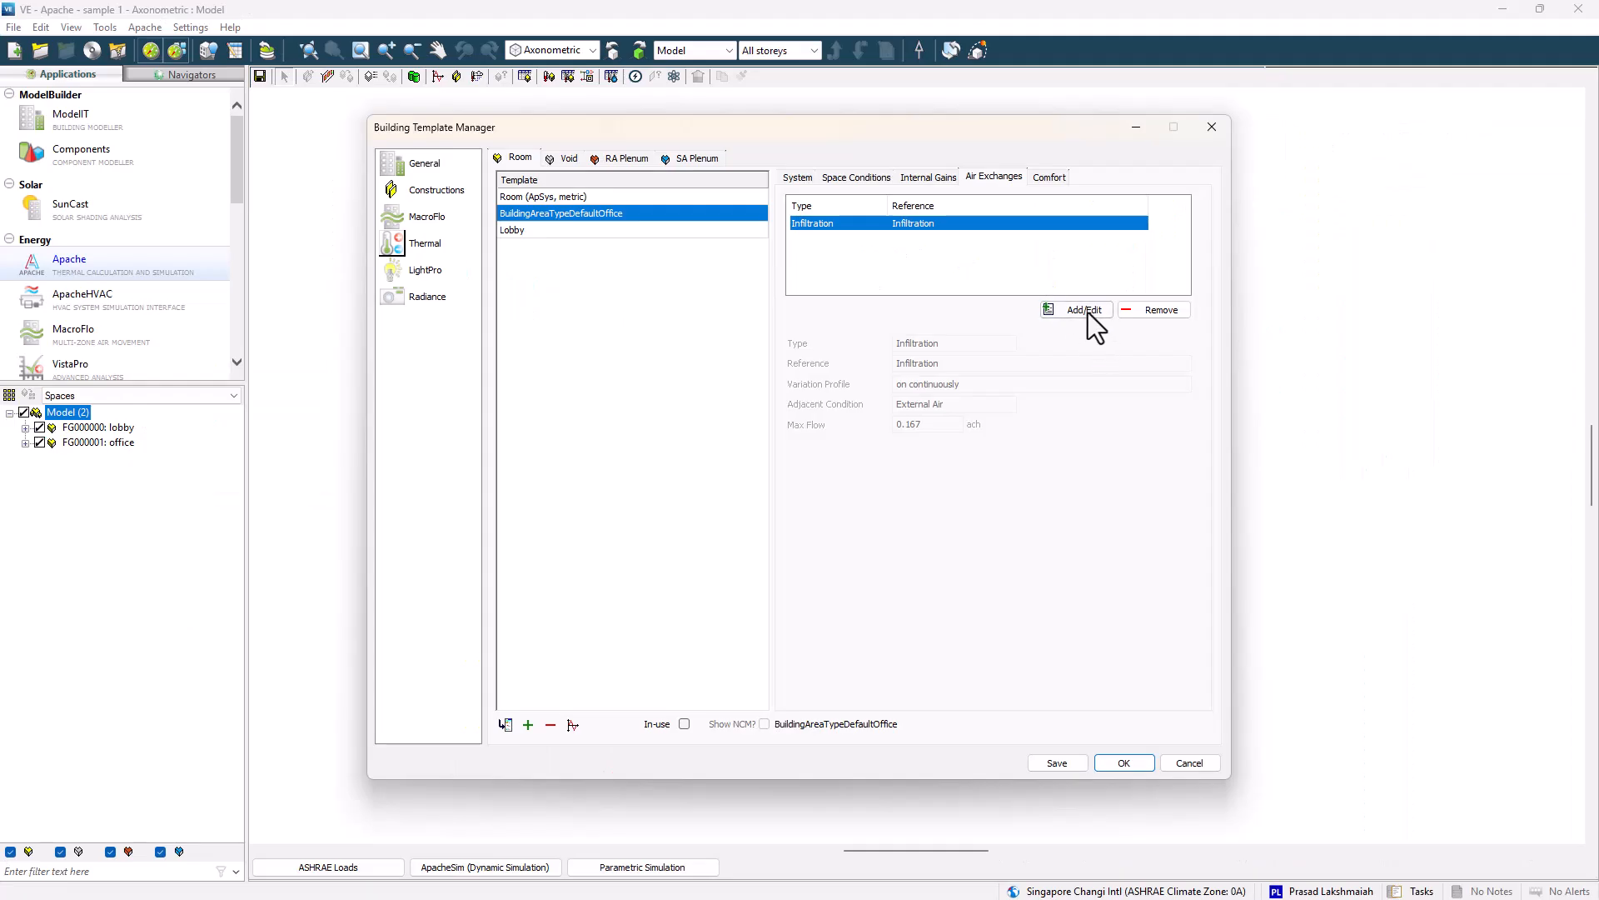
Review the office template's infiltration air exchange, then close the template manager.
click(1088, 312)
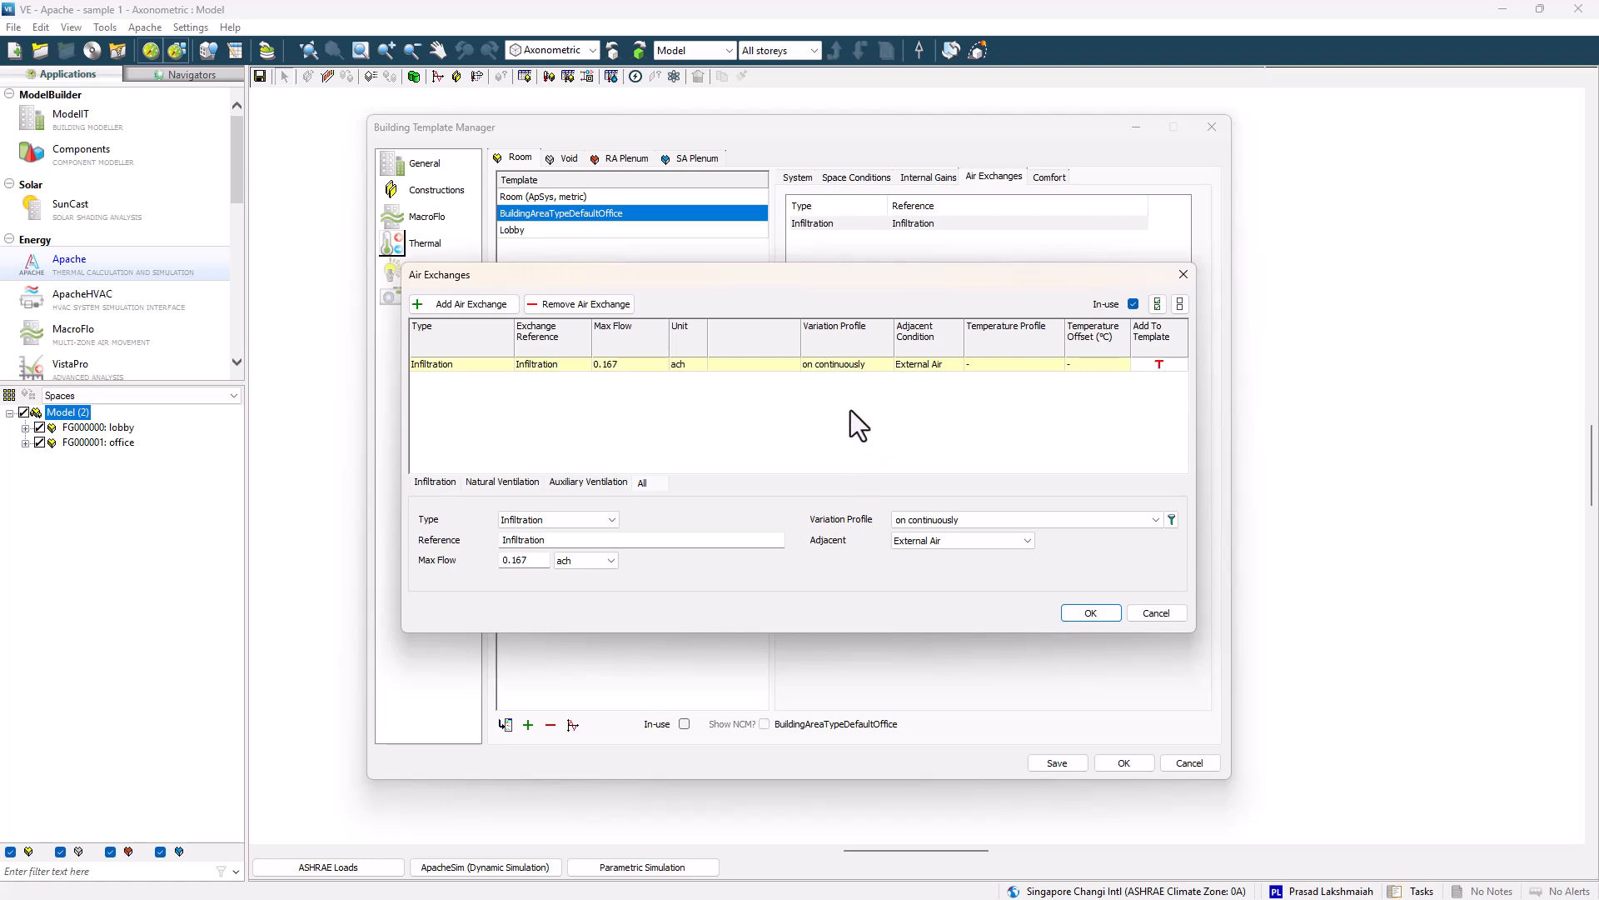
click(933, 520)
click(933, 520)
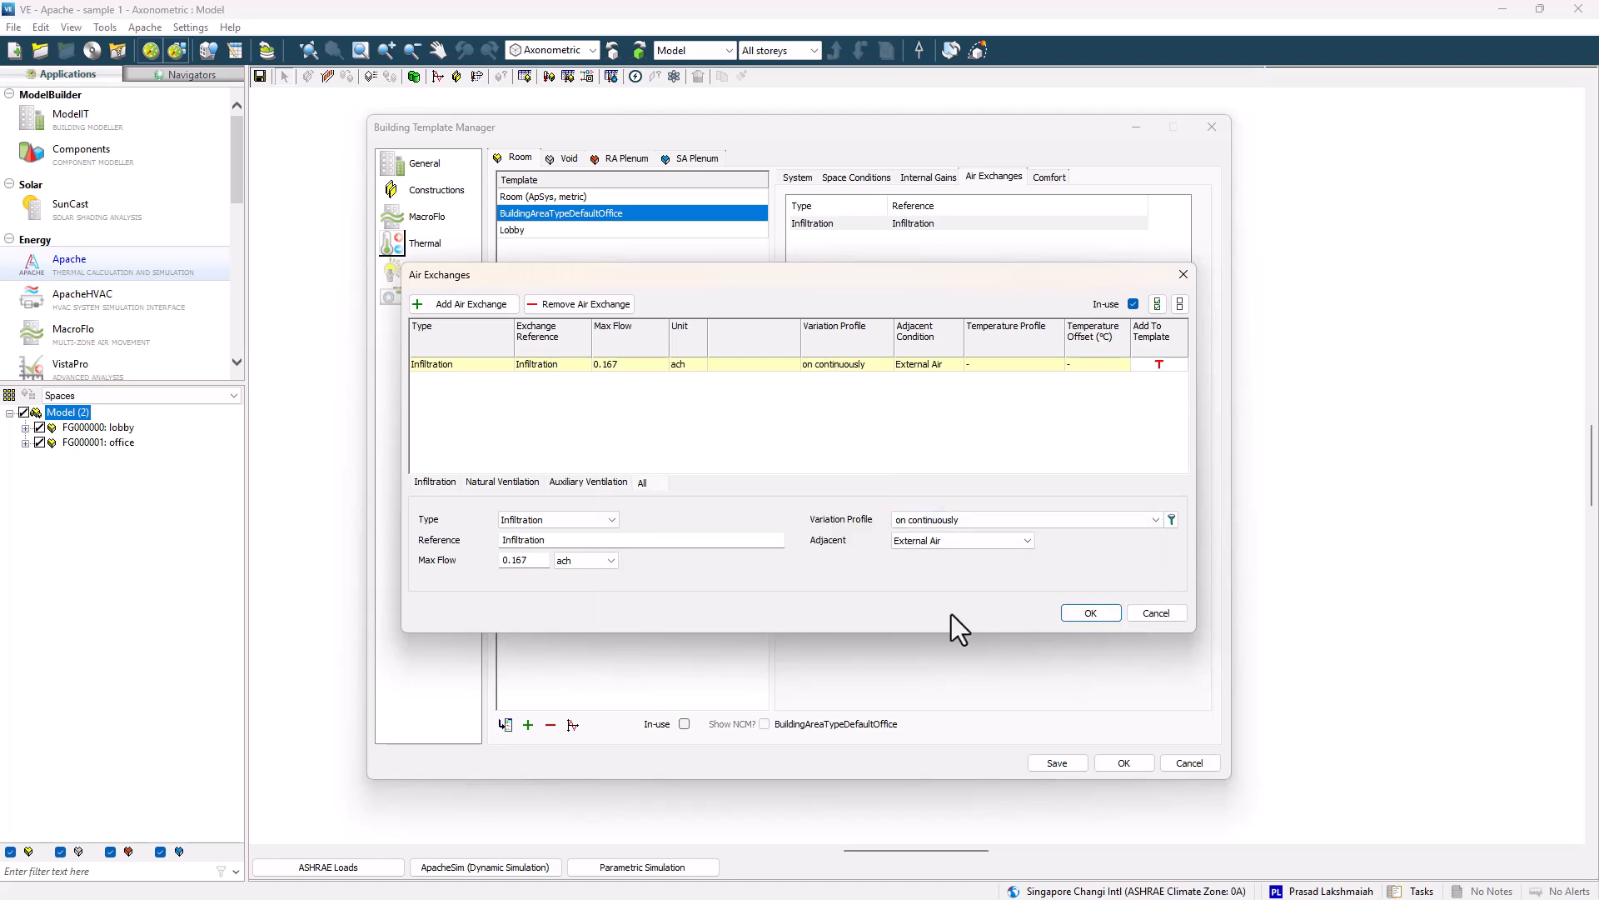
click(1088, 613)
click(1212, 128)
Assign the Lobby thermal template to the lobby space.
click(827, 509)
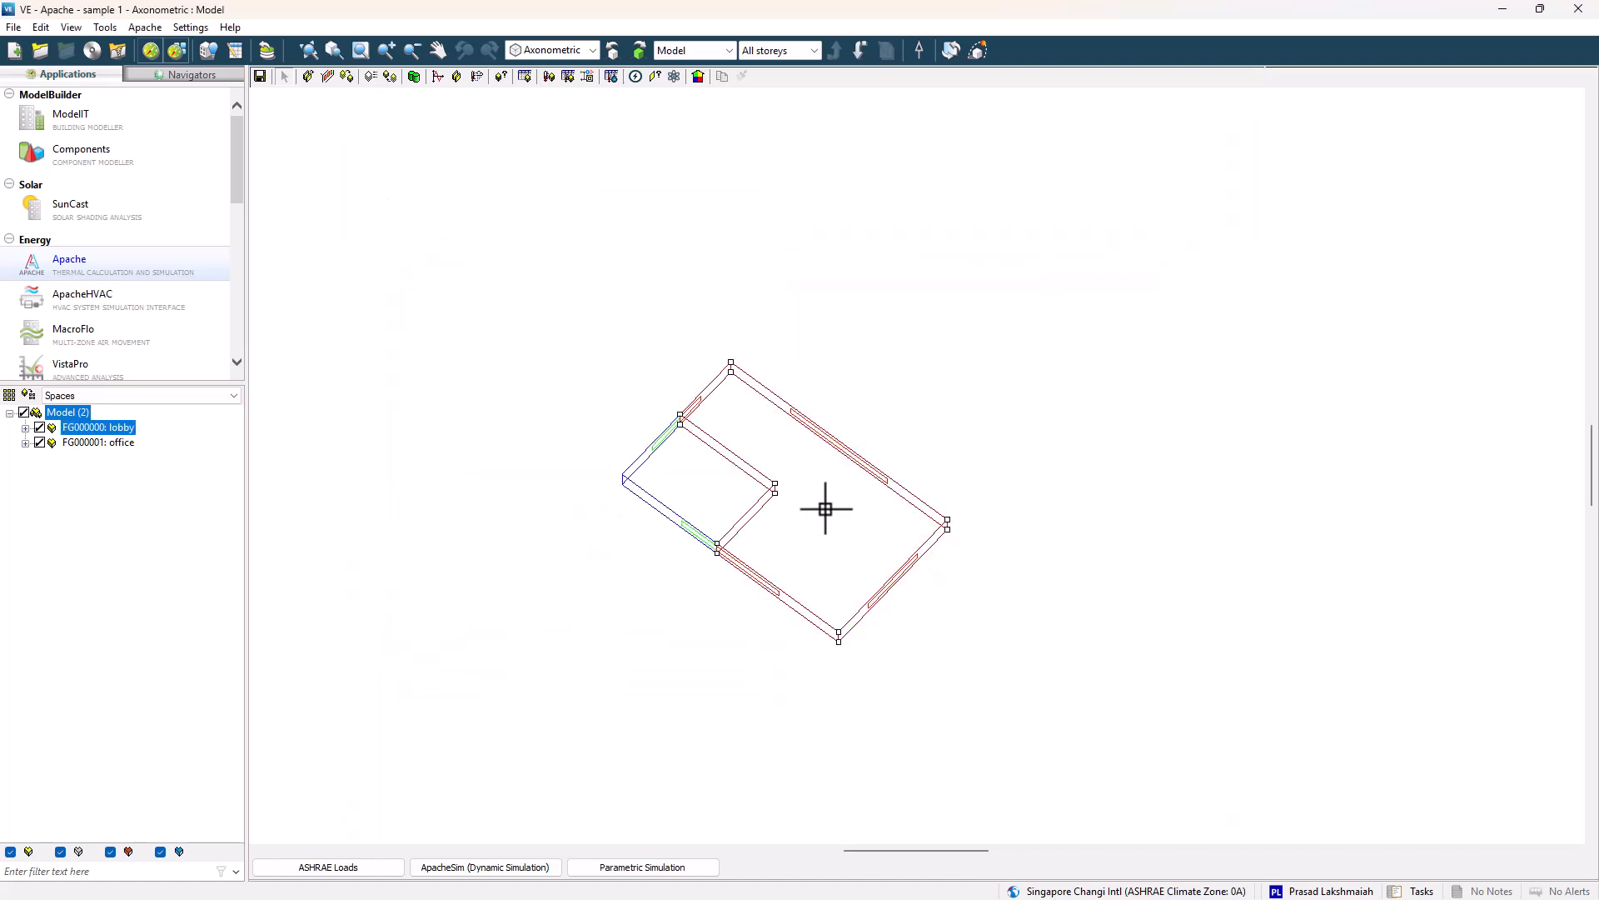
click(347, 76)
click(685, 386)
click(740, 386)
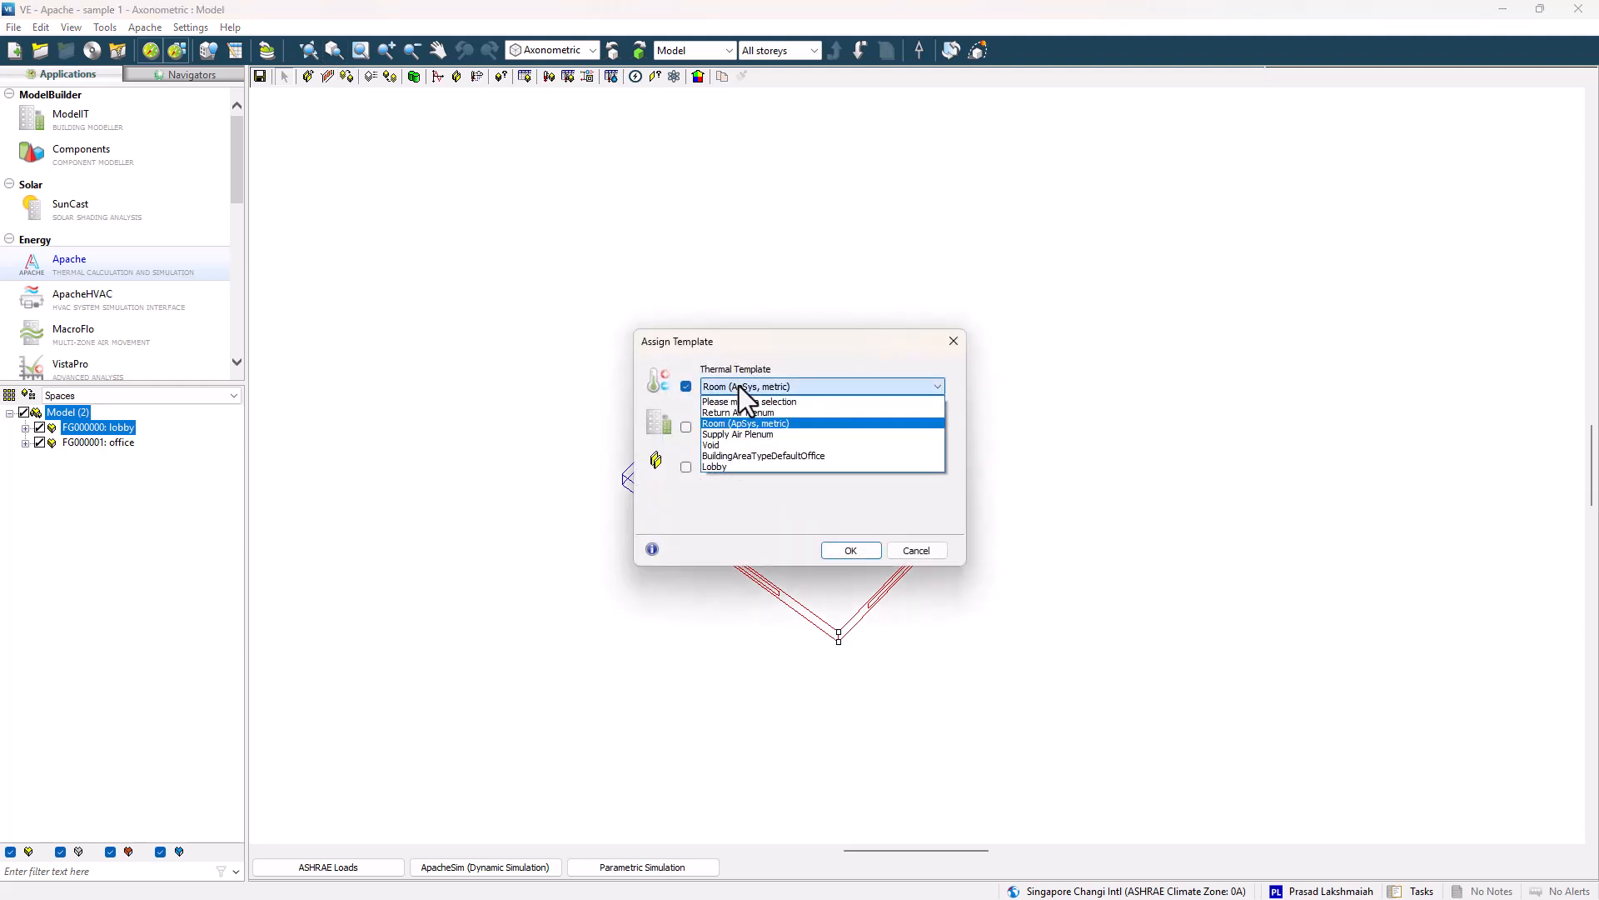
click(715, 466)
click(851, 550)
Assign the BuildingAreaTypeDefaultOffice thermal template to the office space.
click(700, 491)
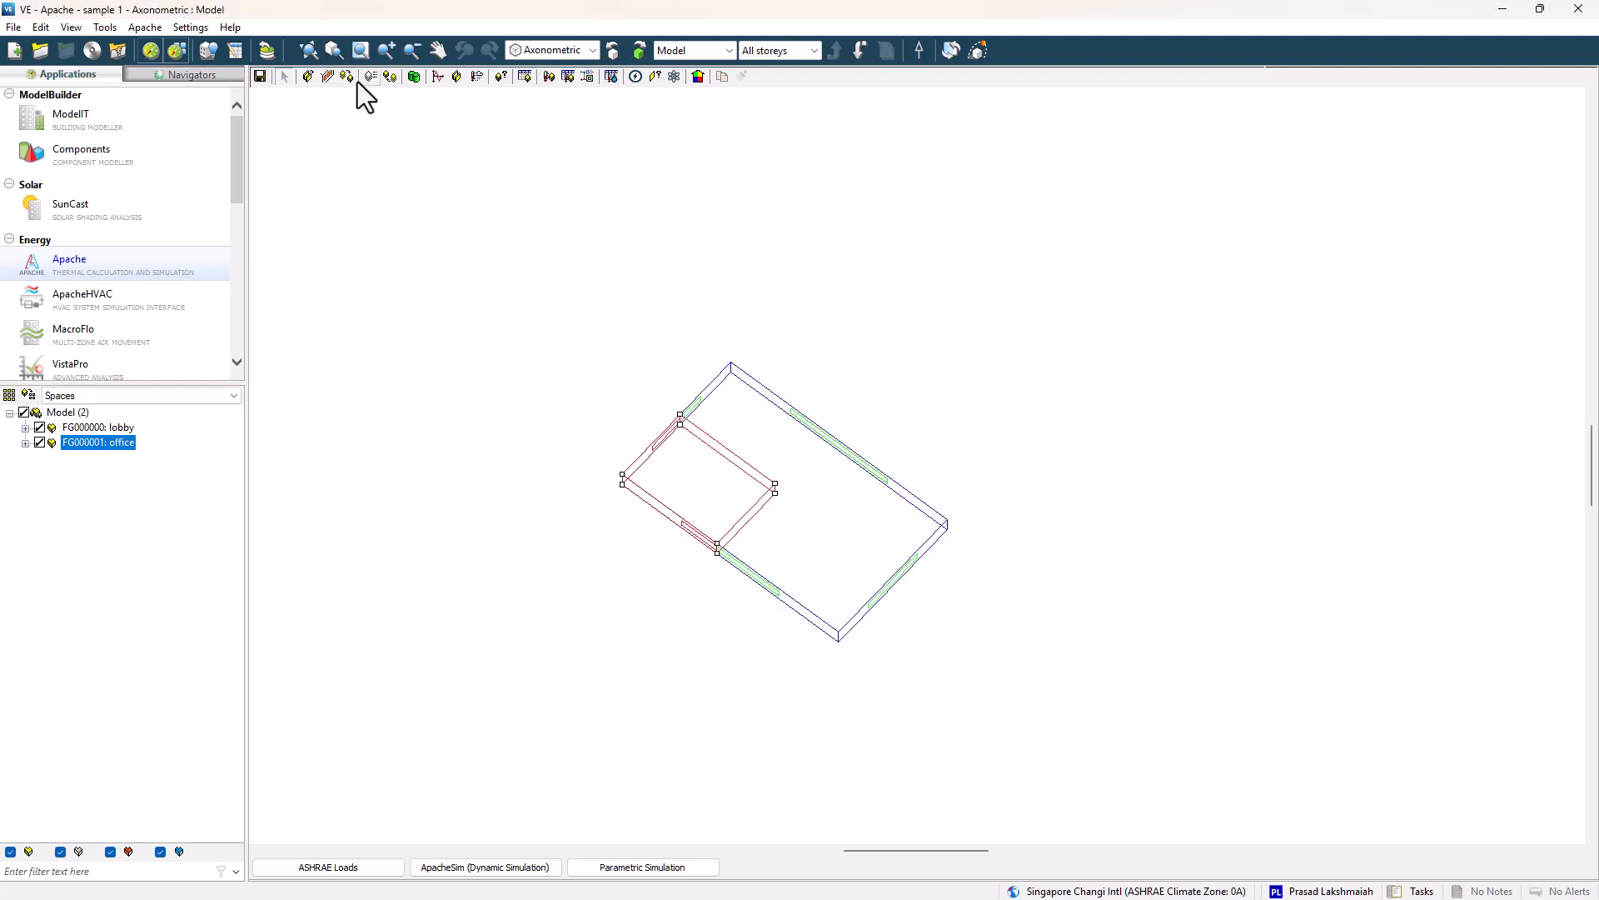
click(349, 77)
click(712, 389)
click(730, 456)
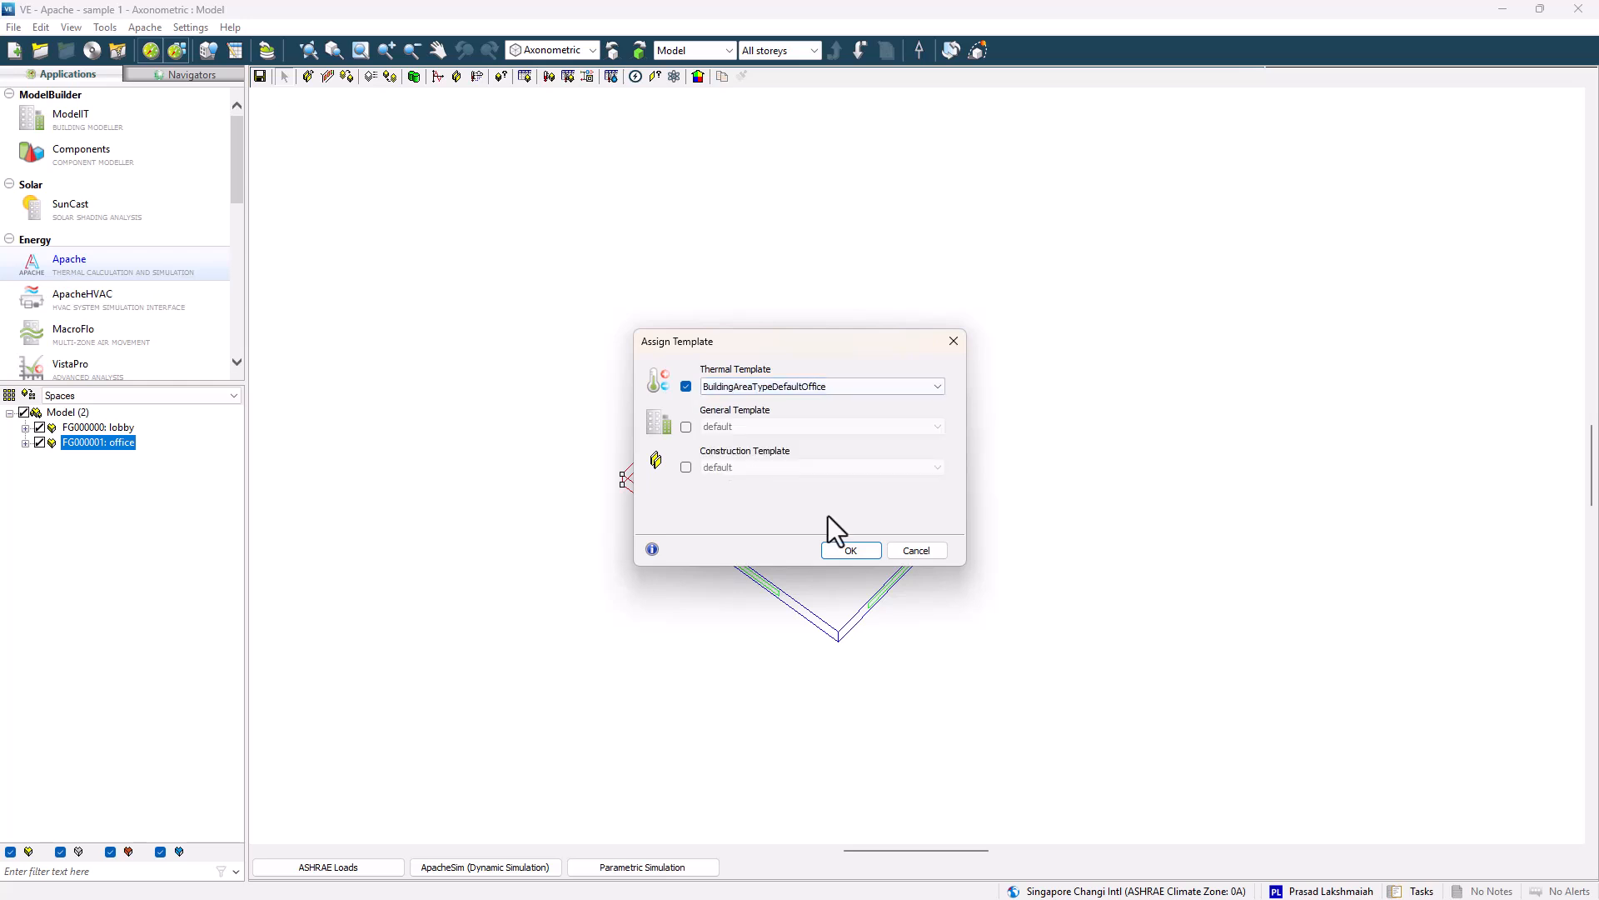
click(851, 550)
Review both spaces' template data across the tabular space data tabs.
click(861, 492)
key(ctrl+a)
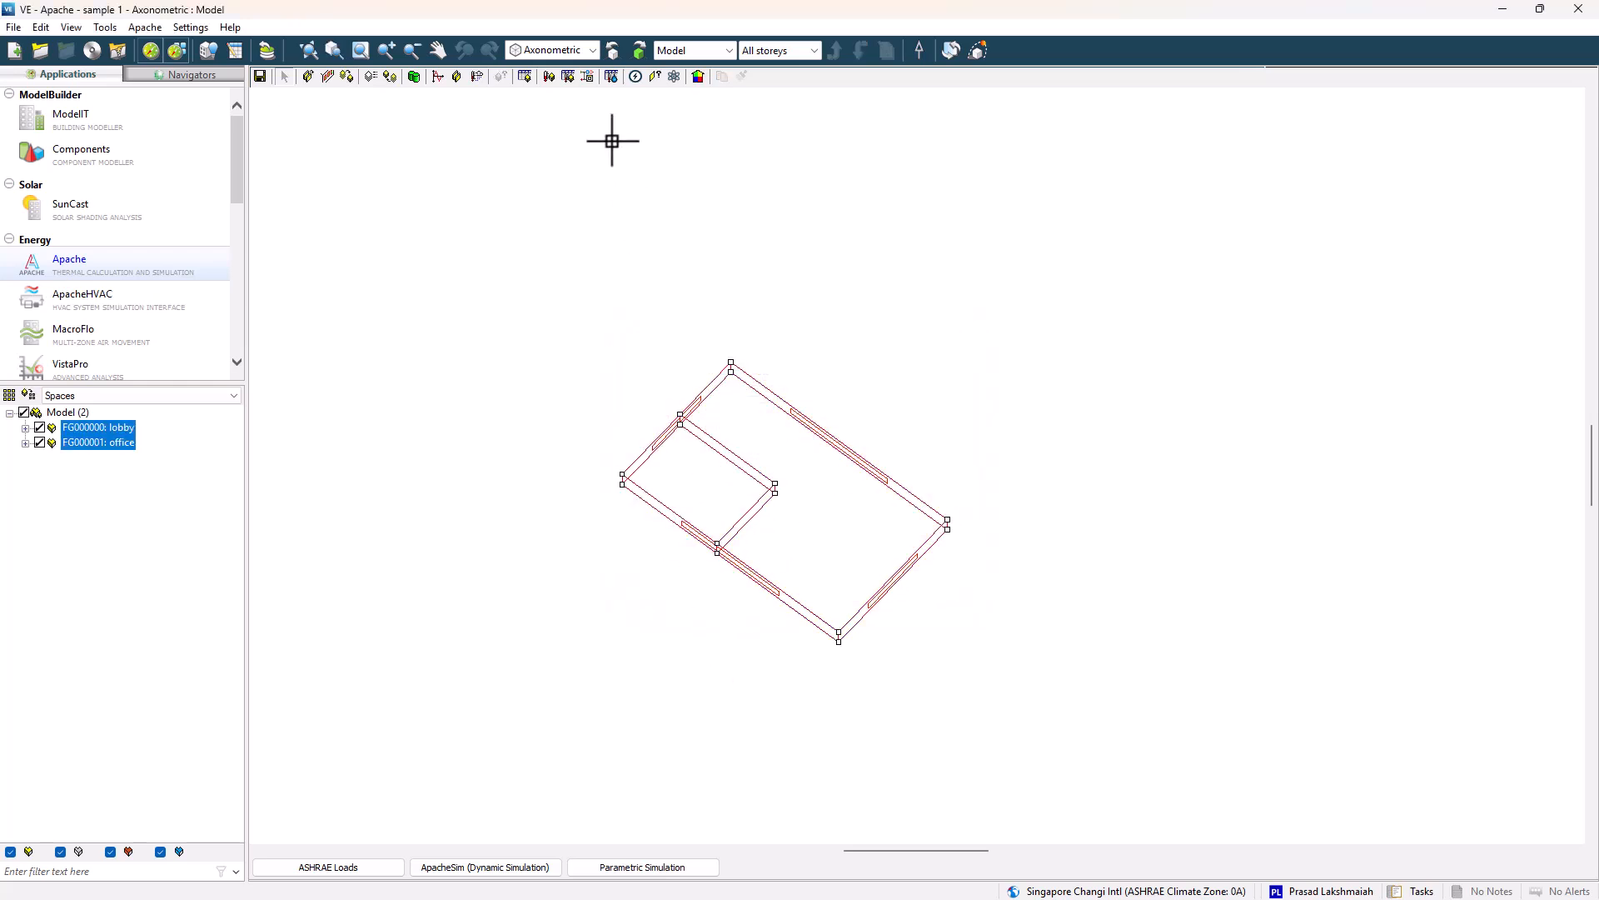
click(524, 77)
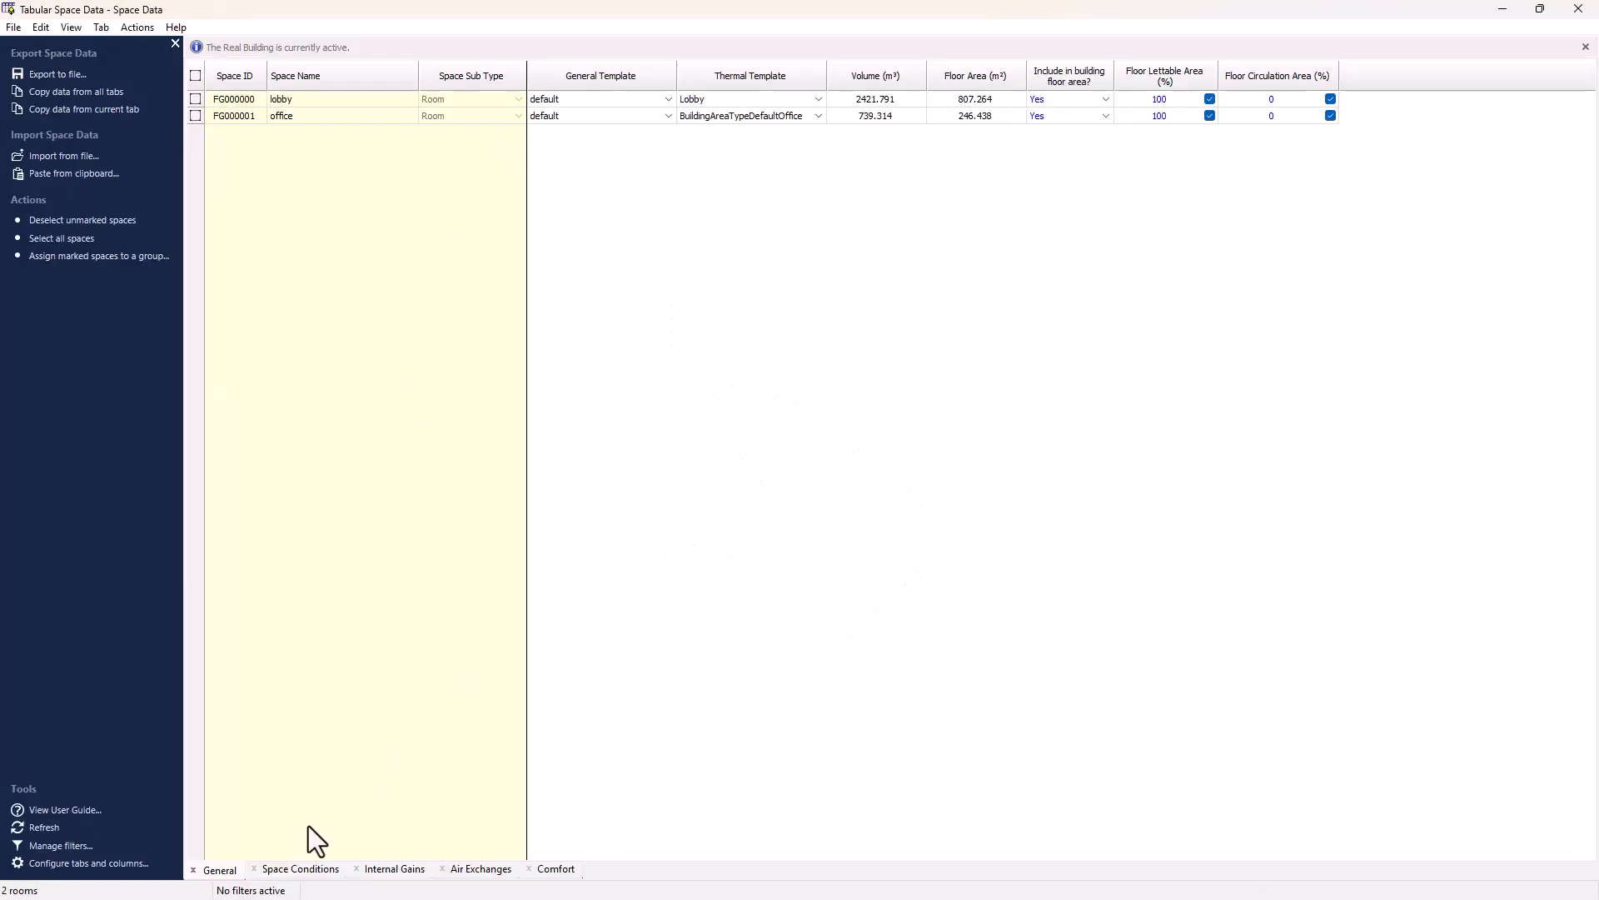
click(310, 869)
click(387, 869)
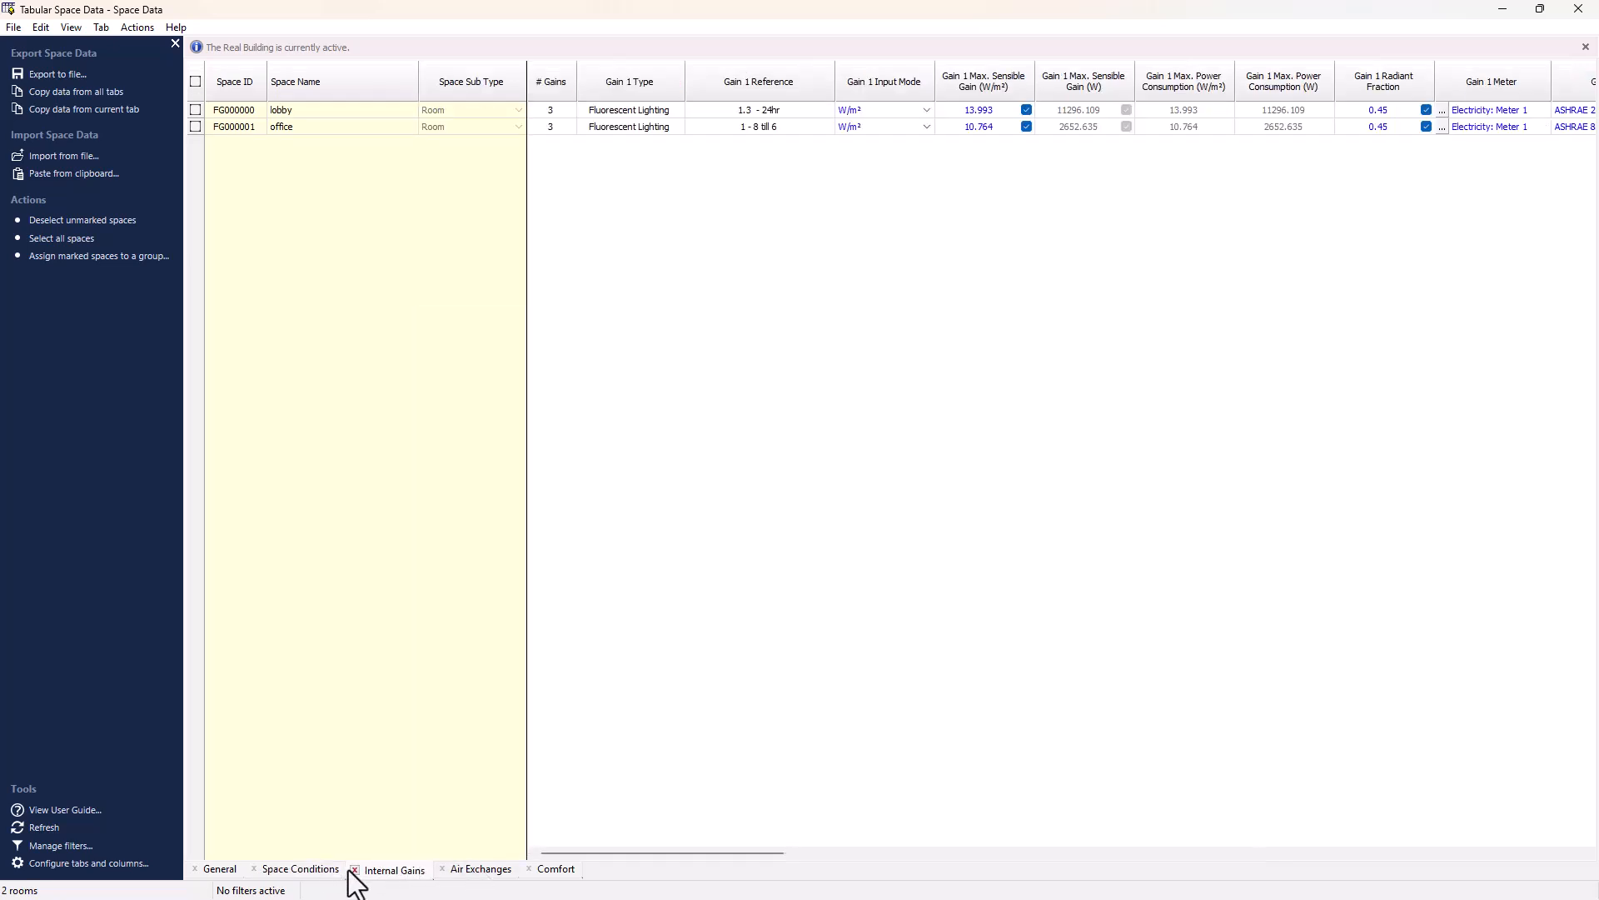
drag(652, 854, 1537, 785)
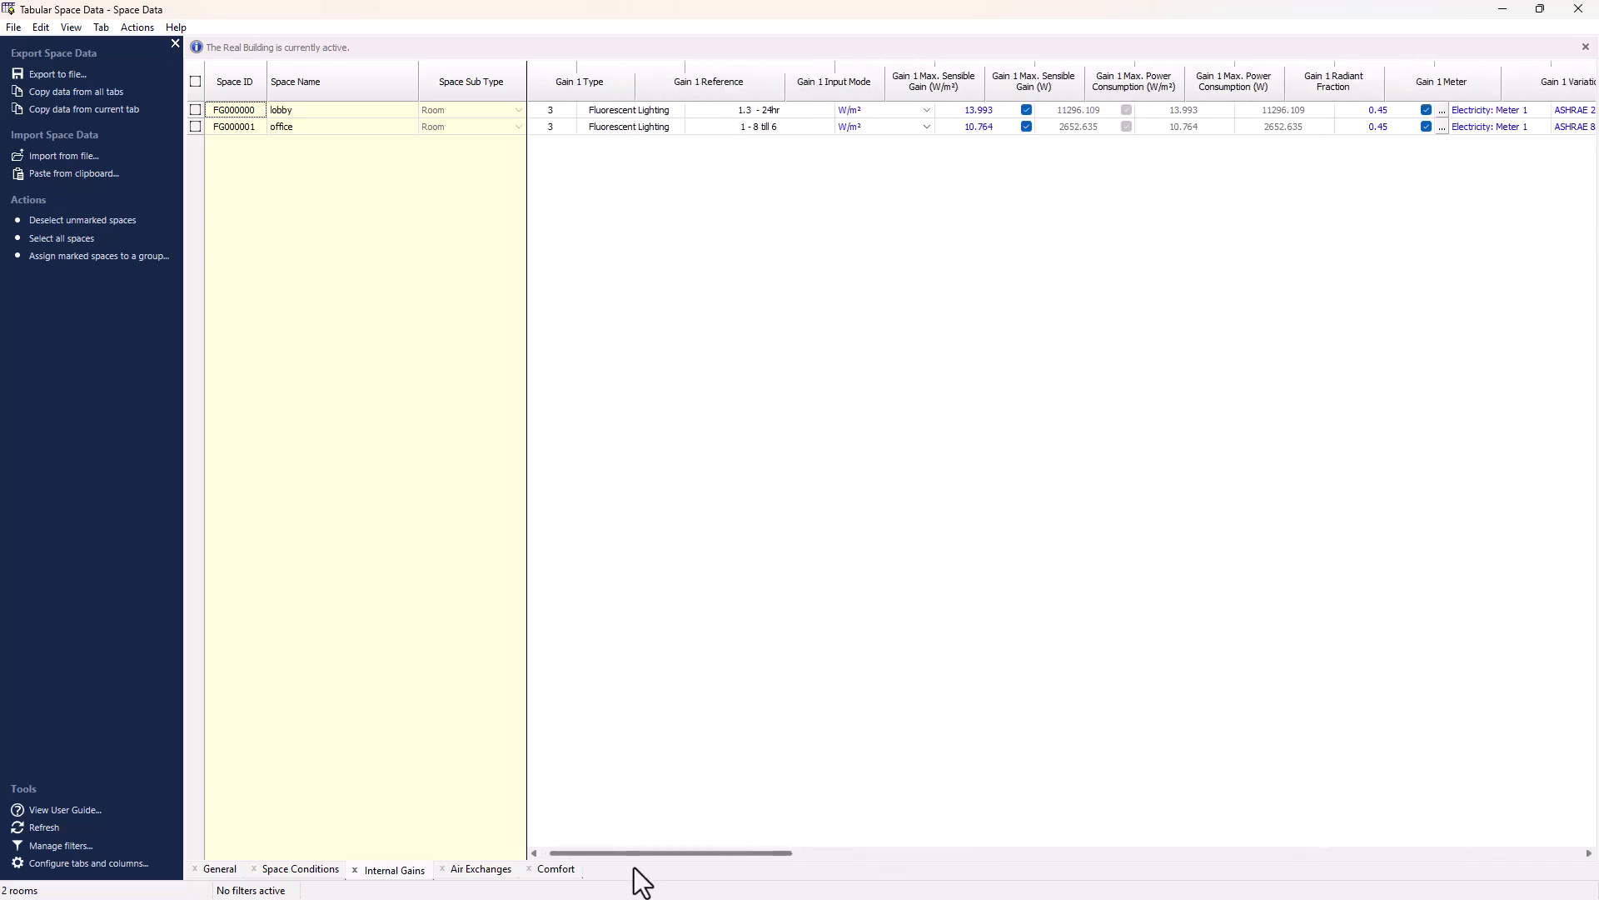
click(468, 869)
click(555, 869)
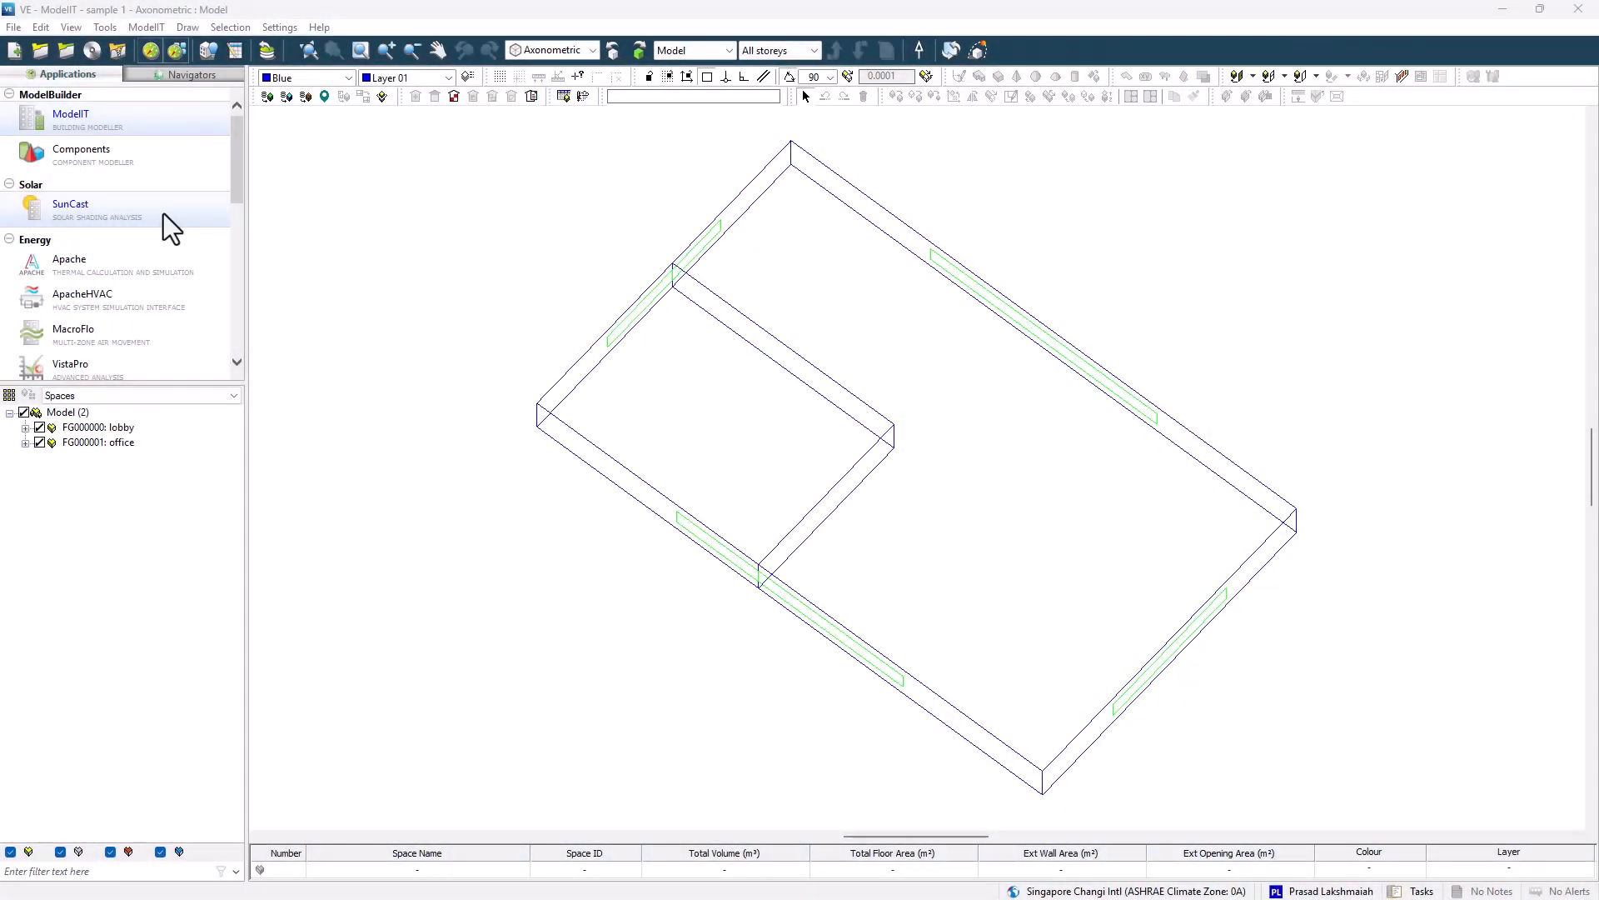
Run the SunCast solar shading calculation from January to December.
click(163, 213)
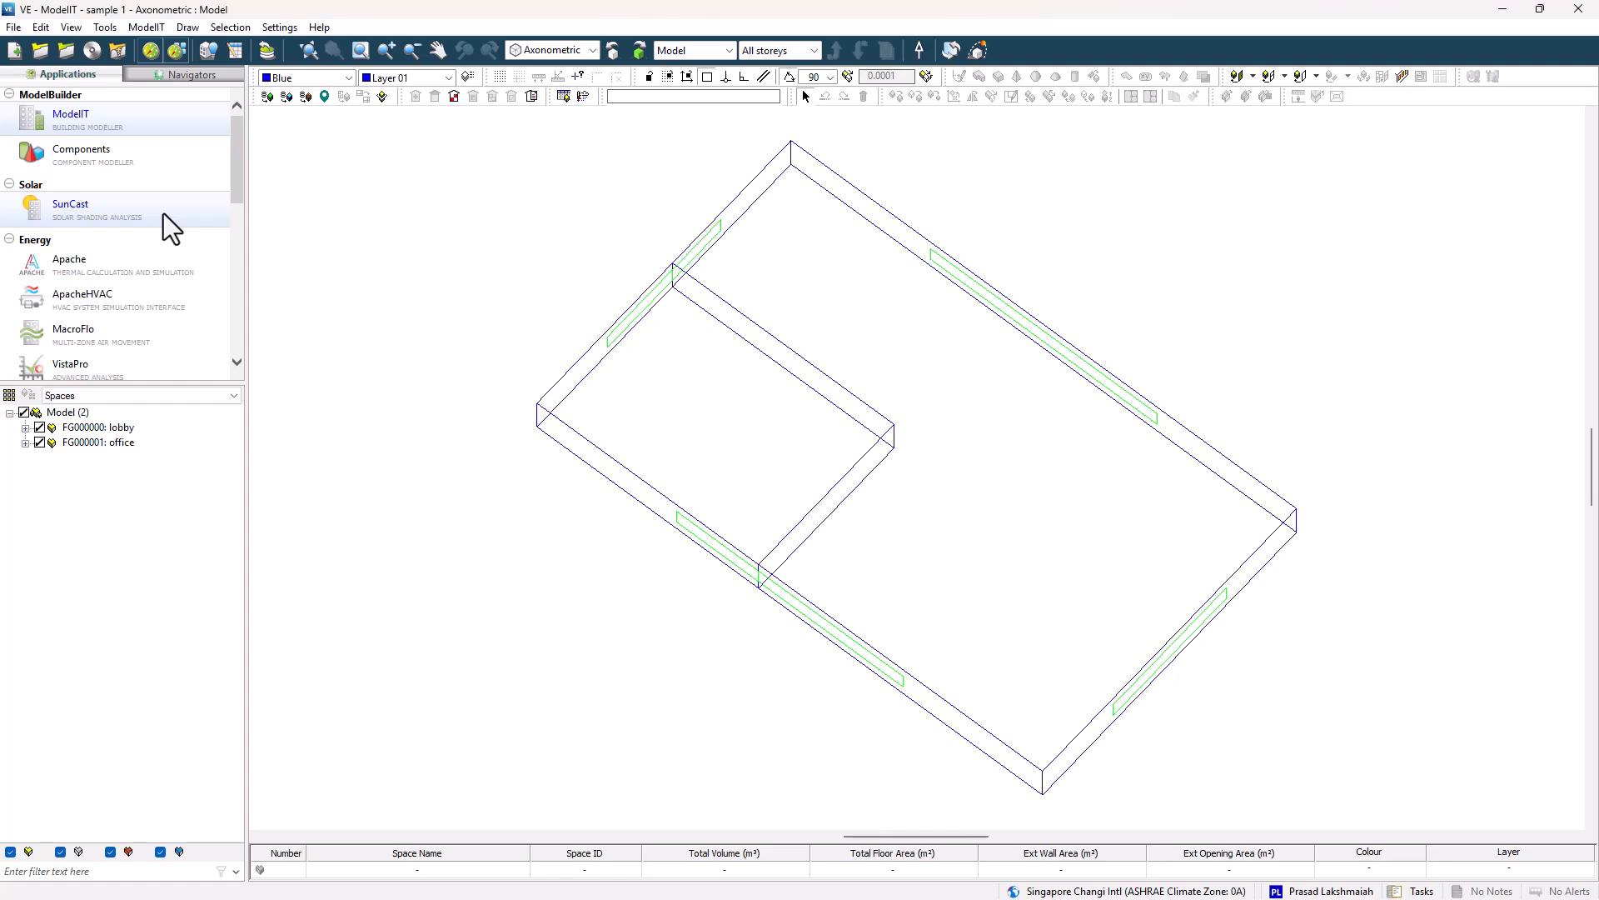
click(430, 76)
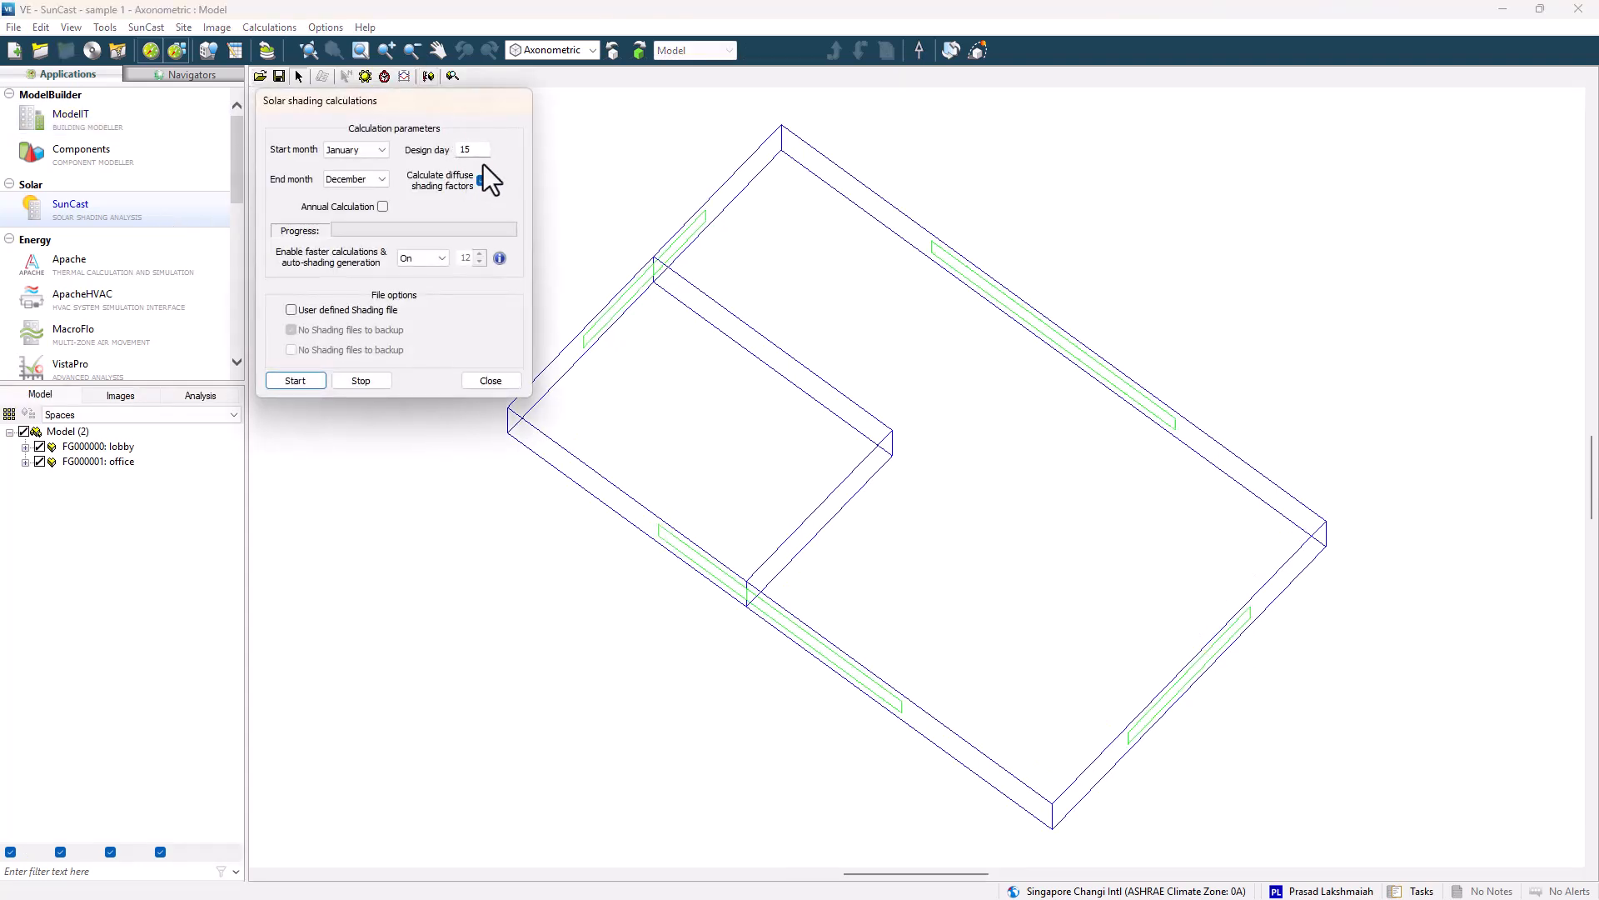
click(304, 375)
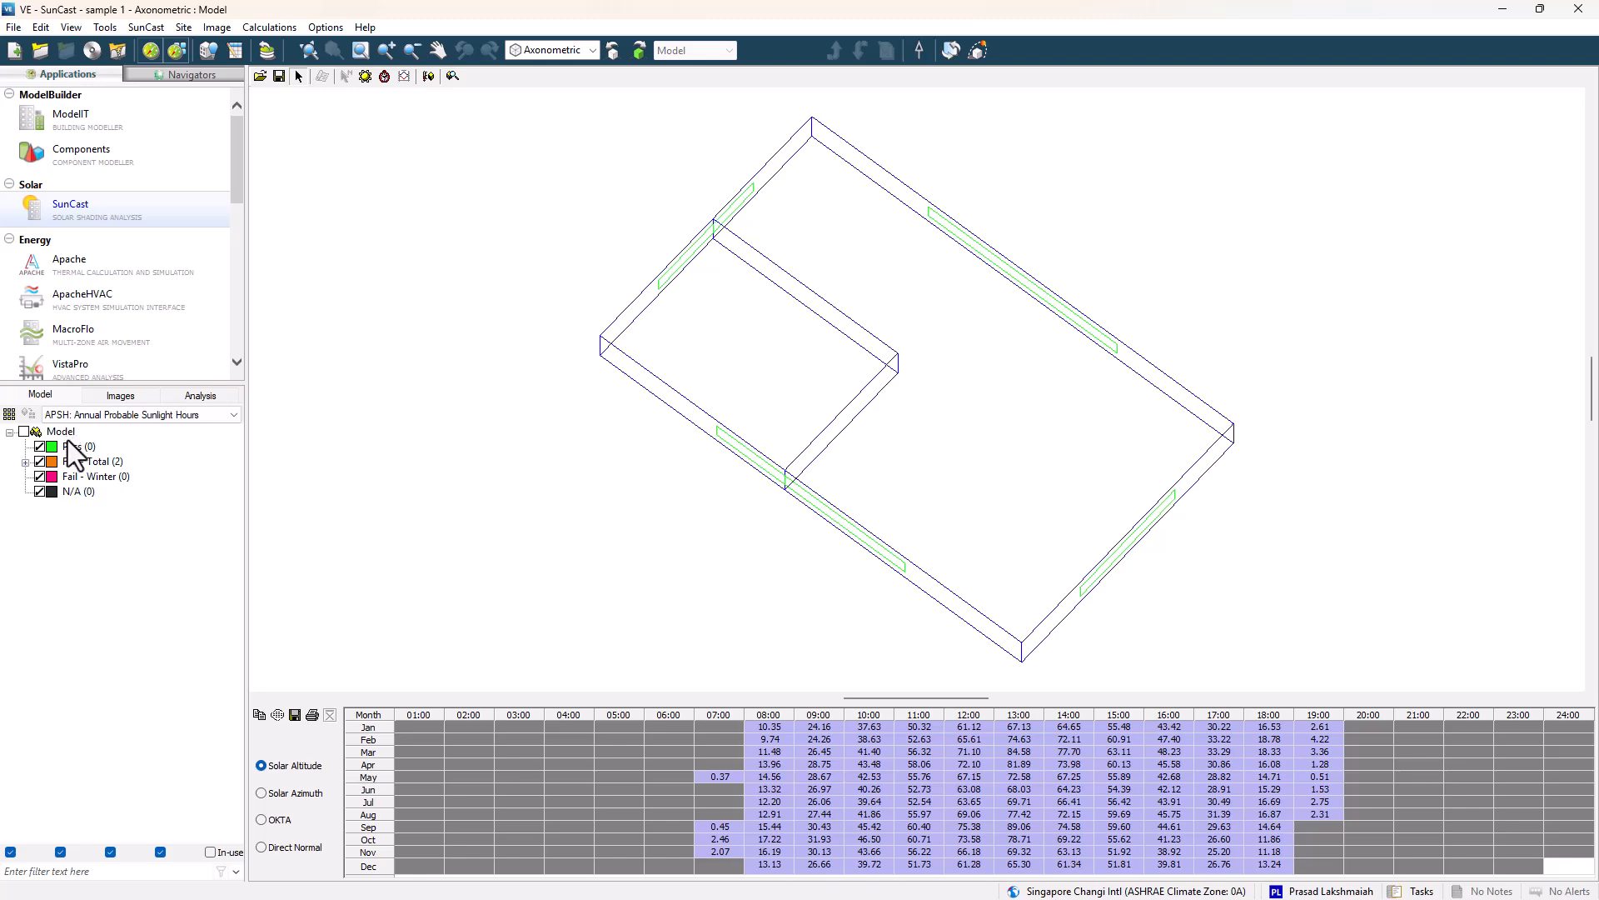
Run an annual SunCast radiation analysis with diffuse shading factors and show the sun path on the model.
click(131, 397)
click(193, 397)
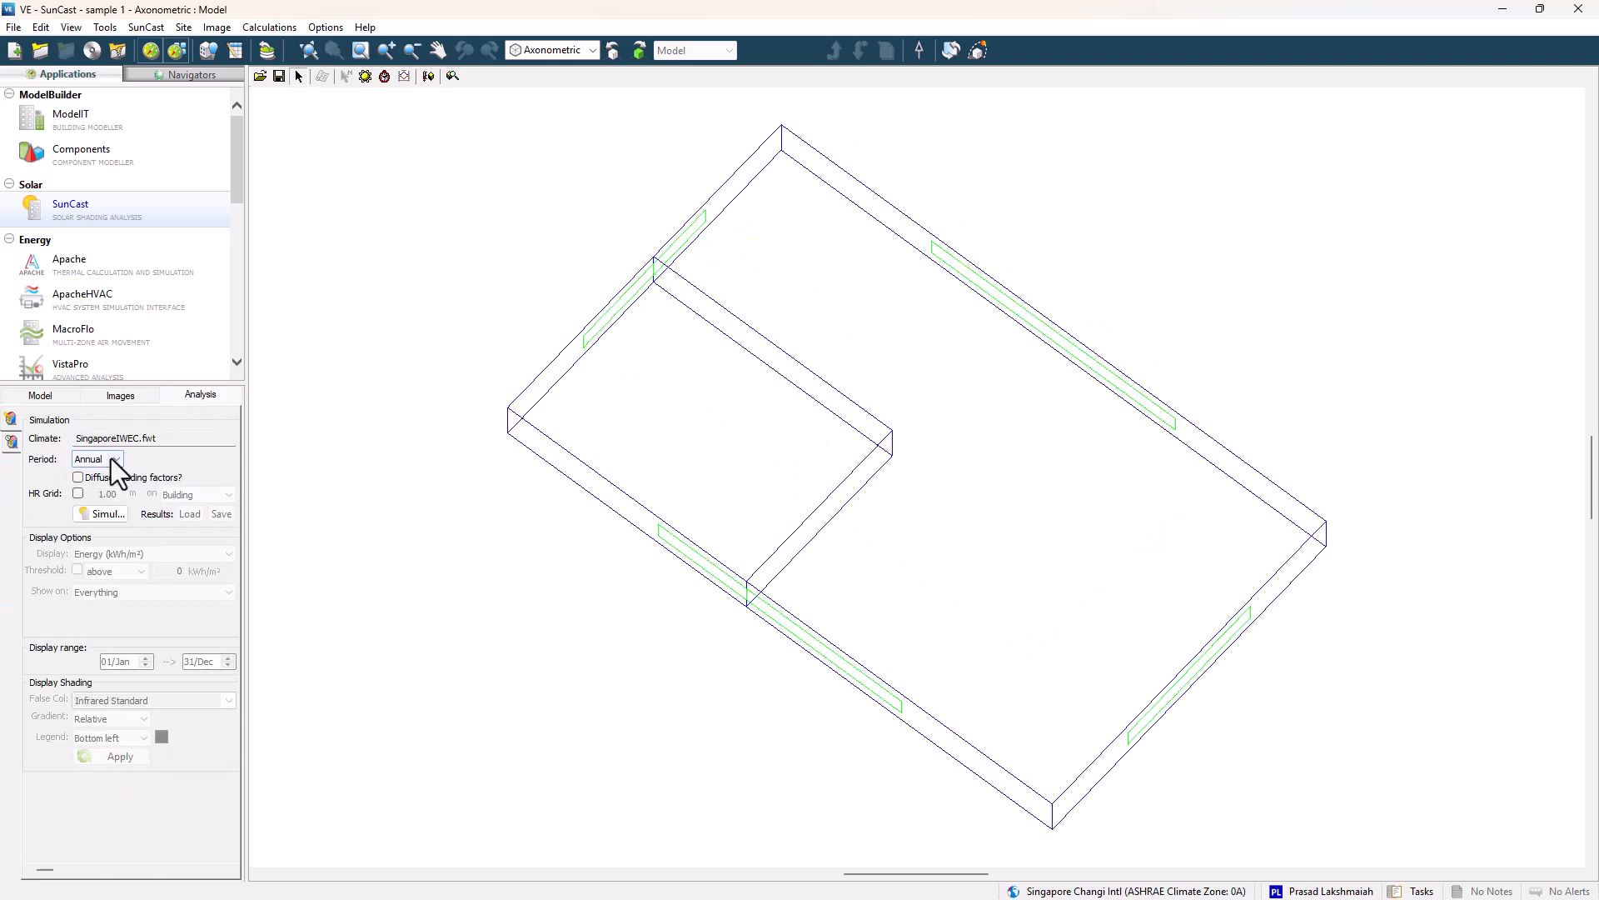
click(78, 476)
click(121, 517)
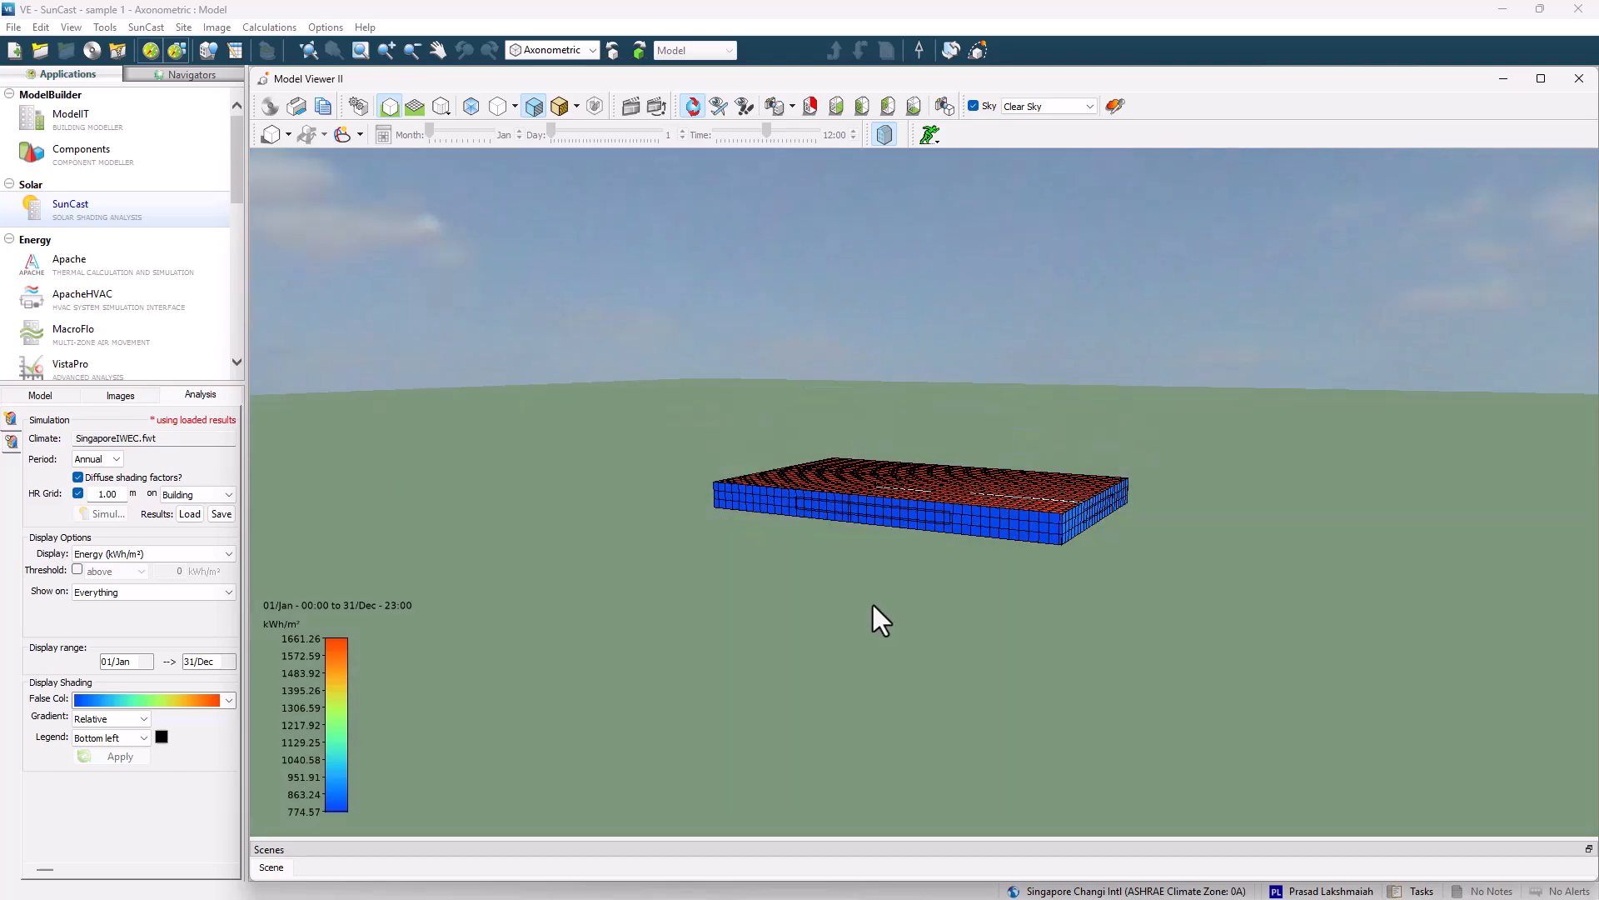
drag(873, 608, 796, 671)
click(342, 134)
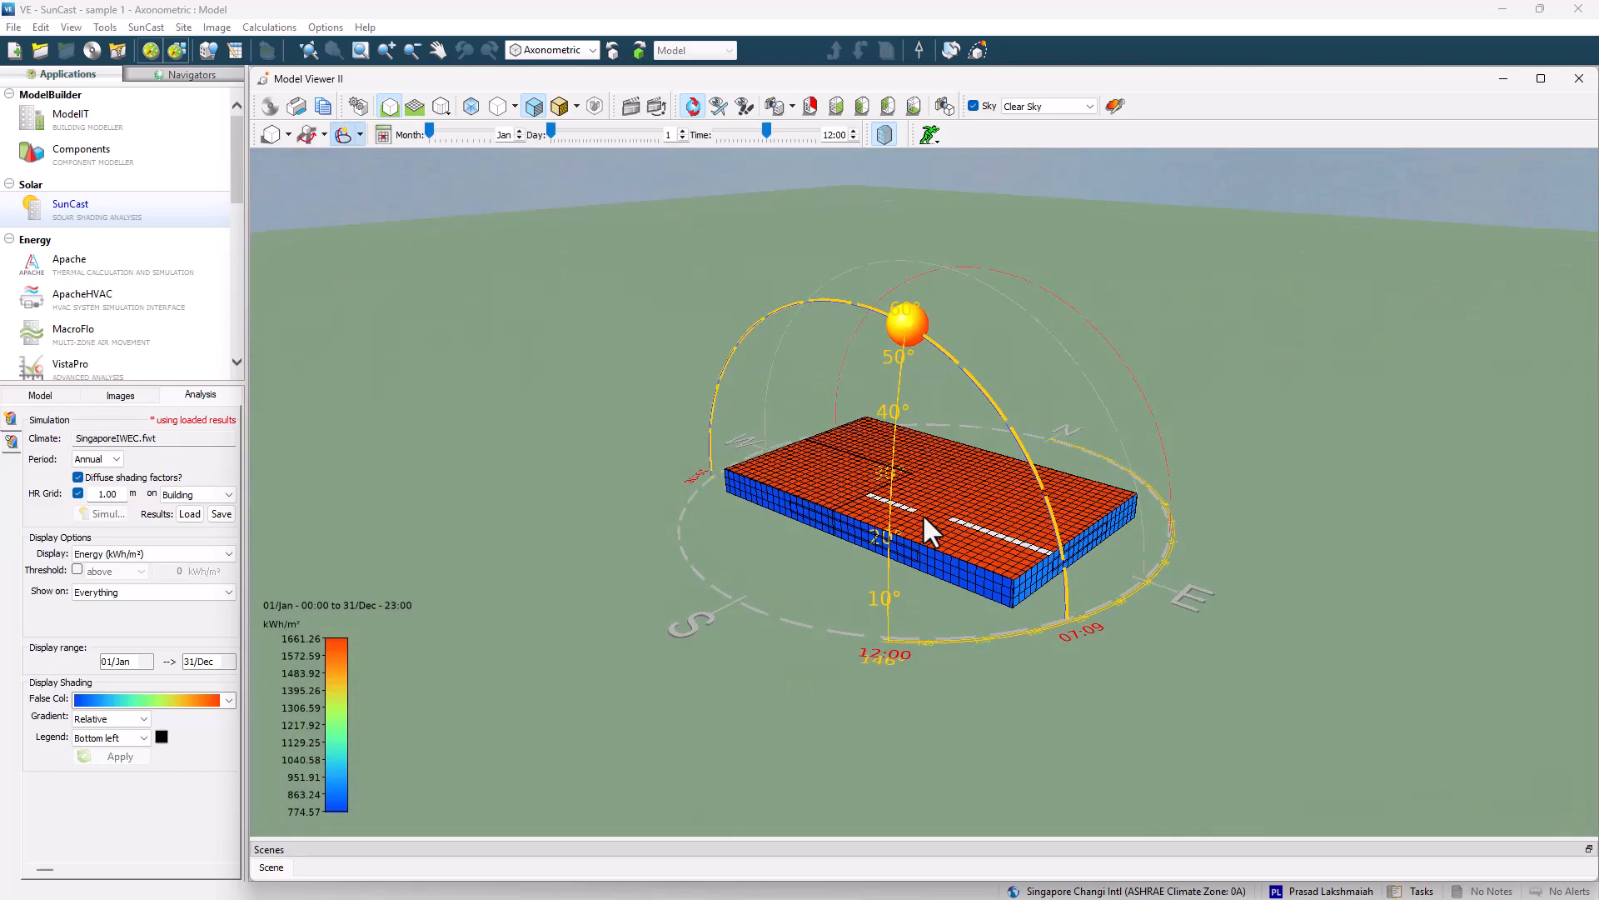
drag(922, 513, 771, 536)
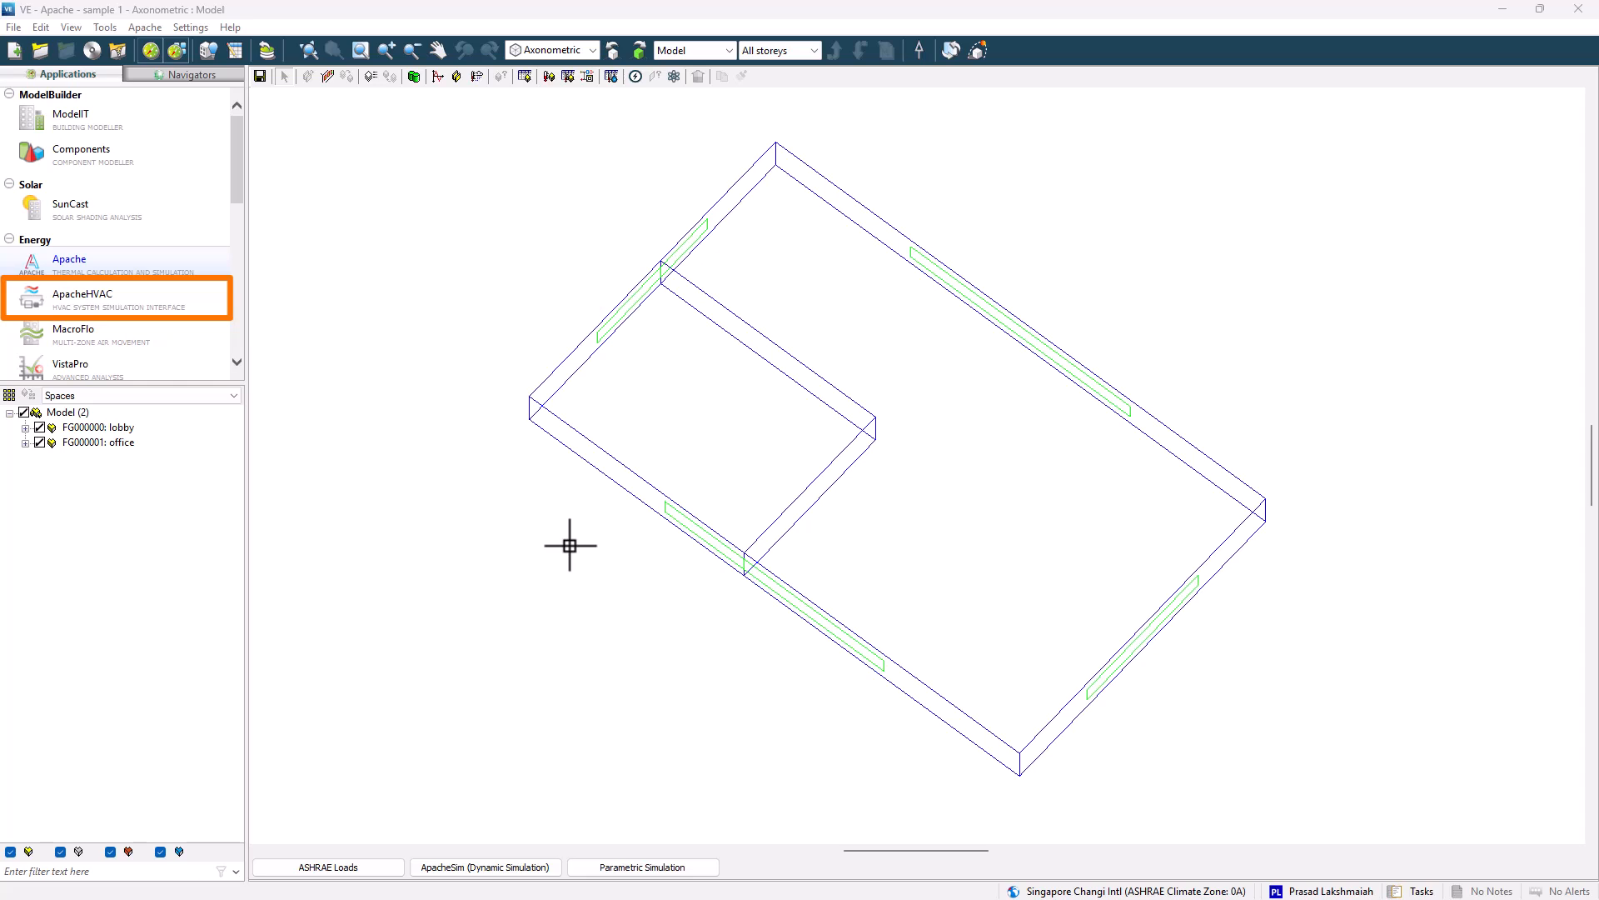
Add a new space grouping scheme named proposed.
click(9, 394)
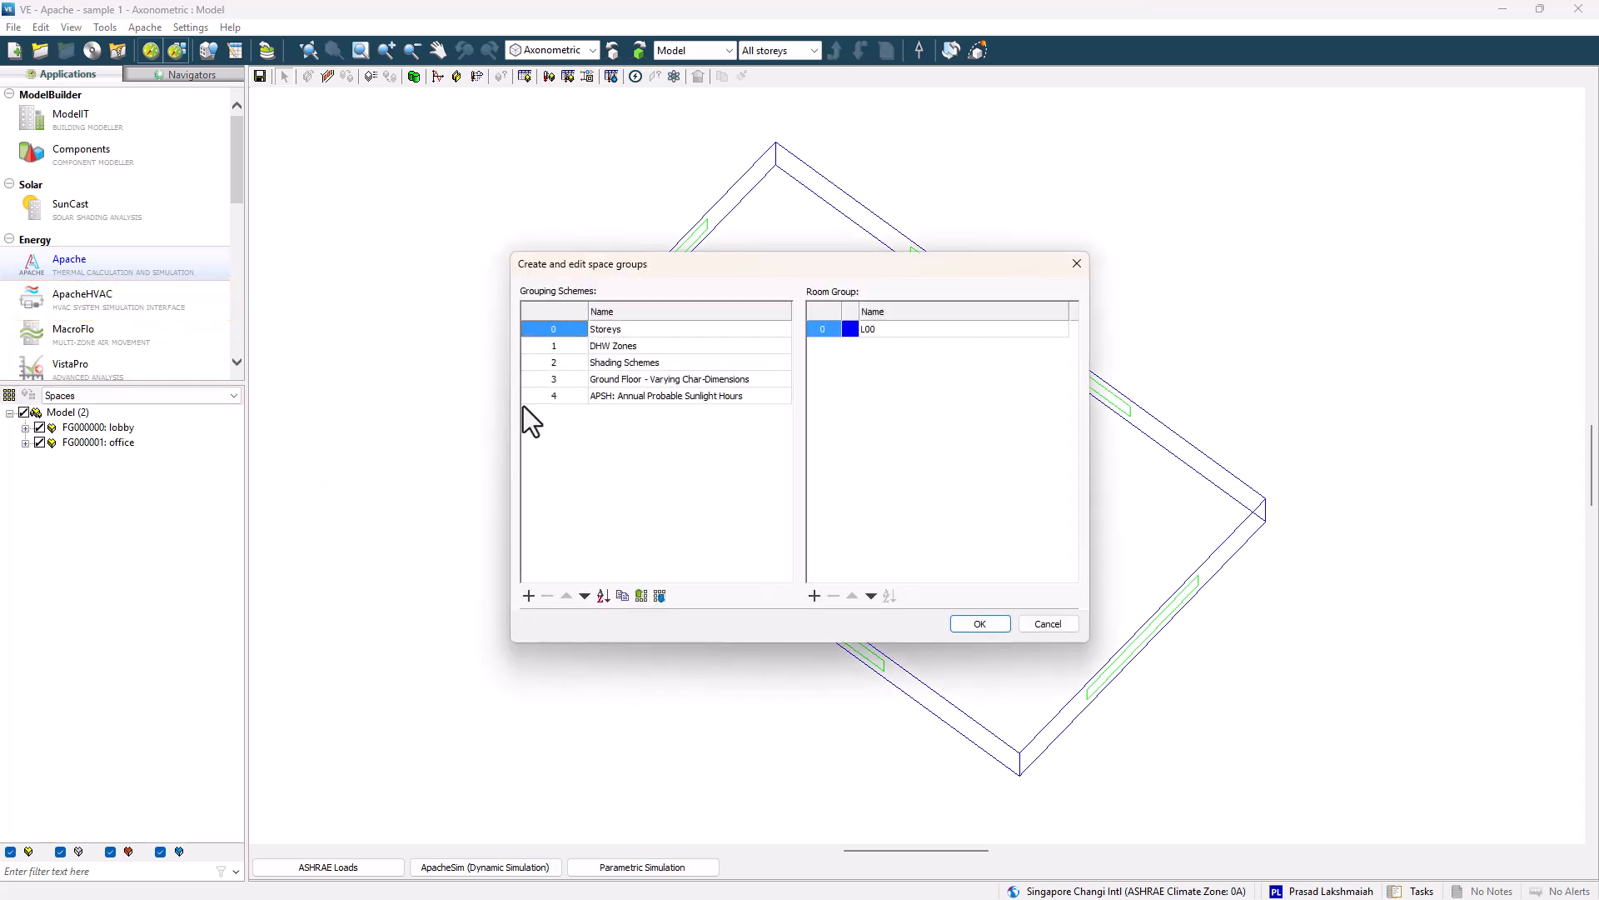
click(670, 345)
text(proposed)
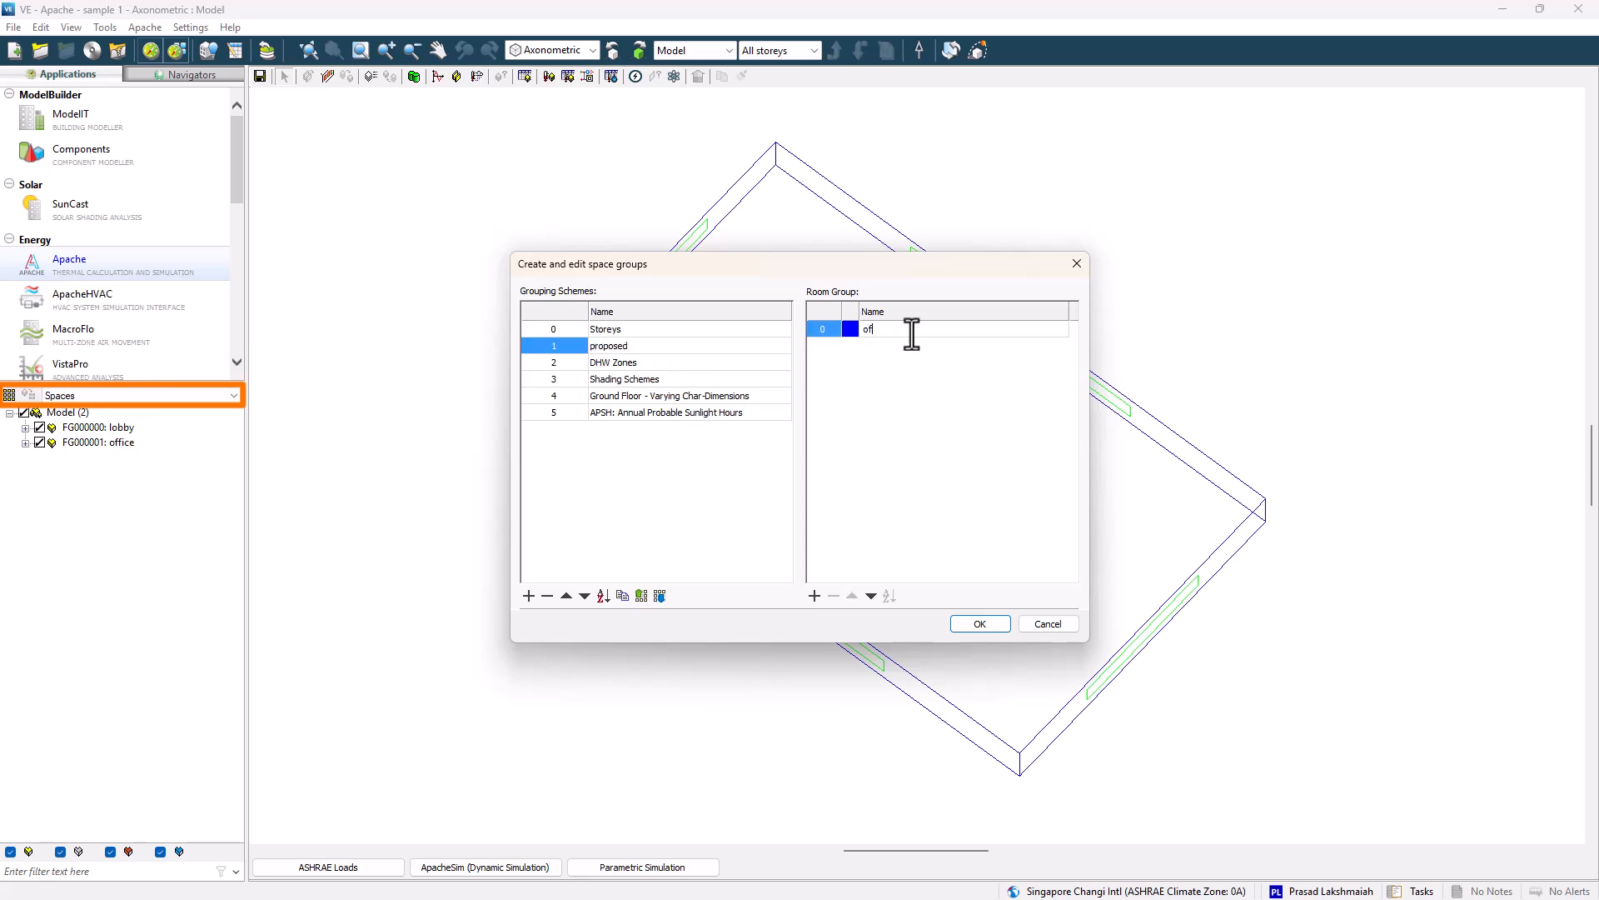
Add a lobby room group to the proposed grouping scheme and close the space groups dialog.
click(814, 596)
click(882, 347)
text(lobby)
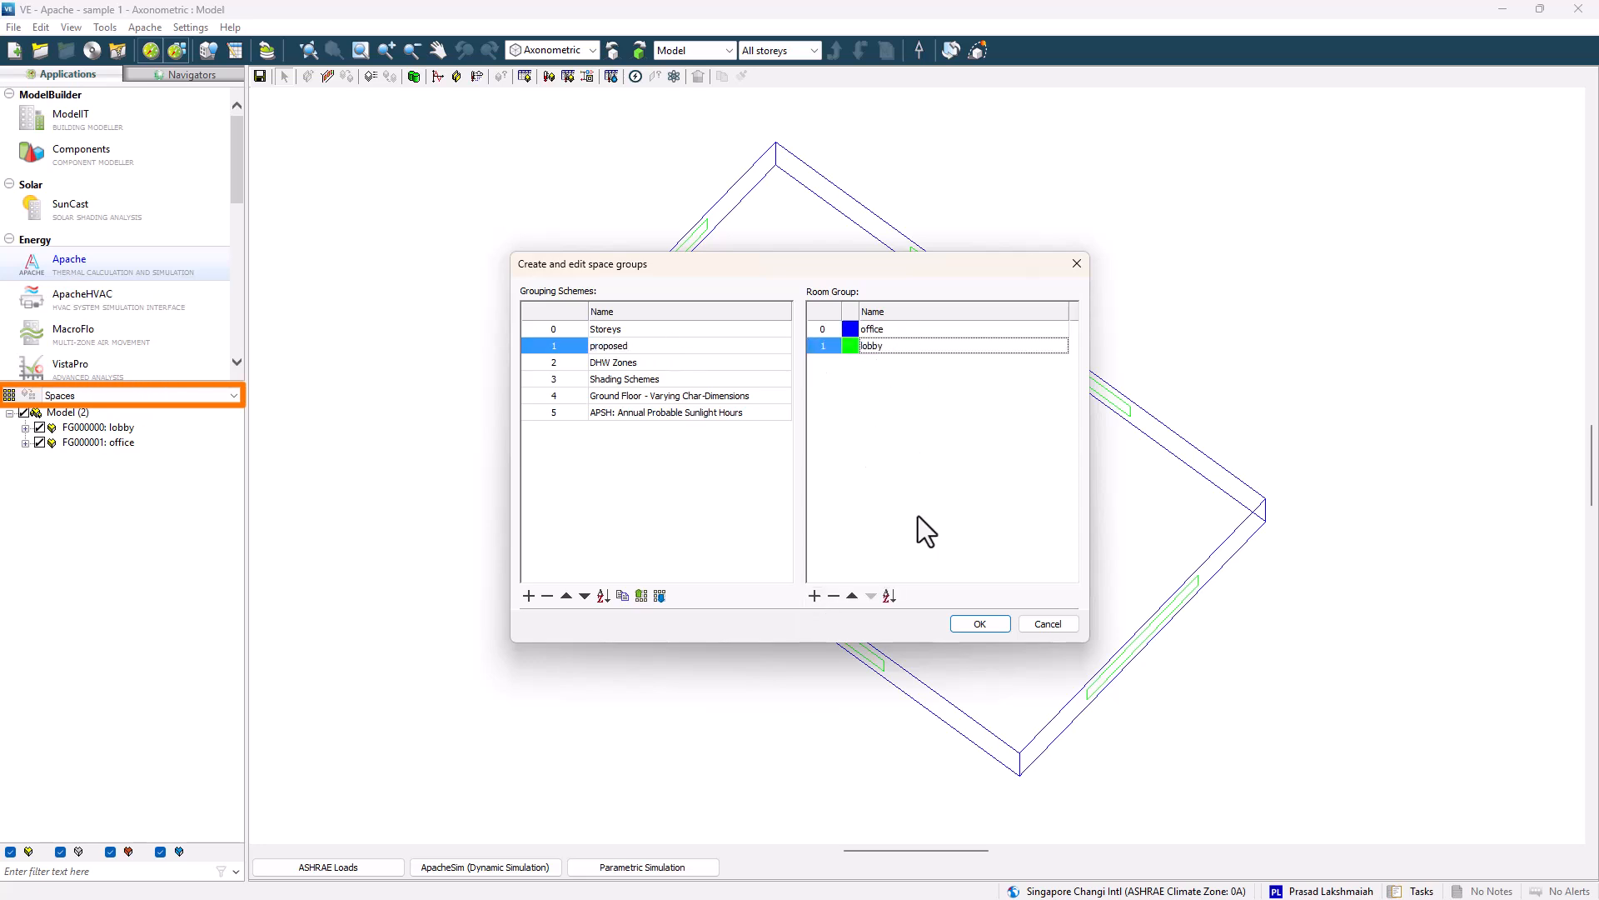
click(980, 624)
Assign the office and lobby spaces to their room groups in the proposed scheme.
click(98, 443)
click(29, 395)
click(181, 150)
click(180, 163)
click(229, 181)
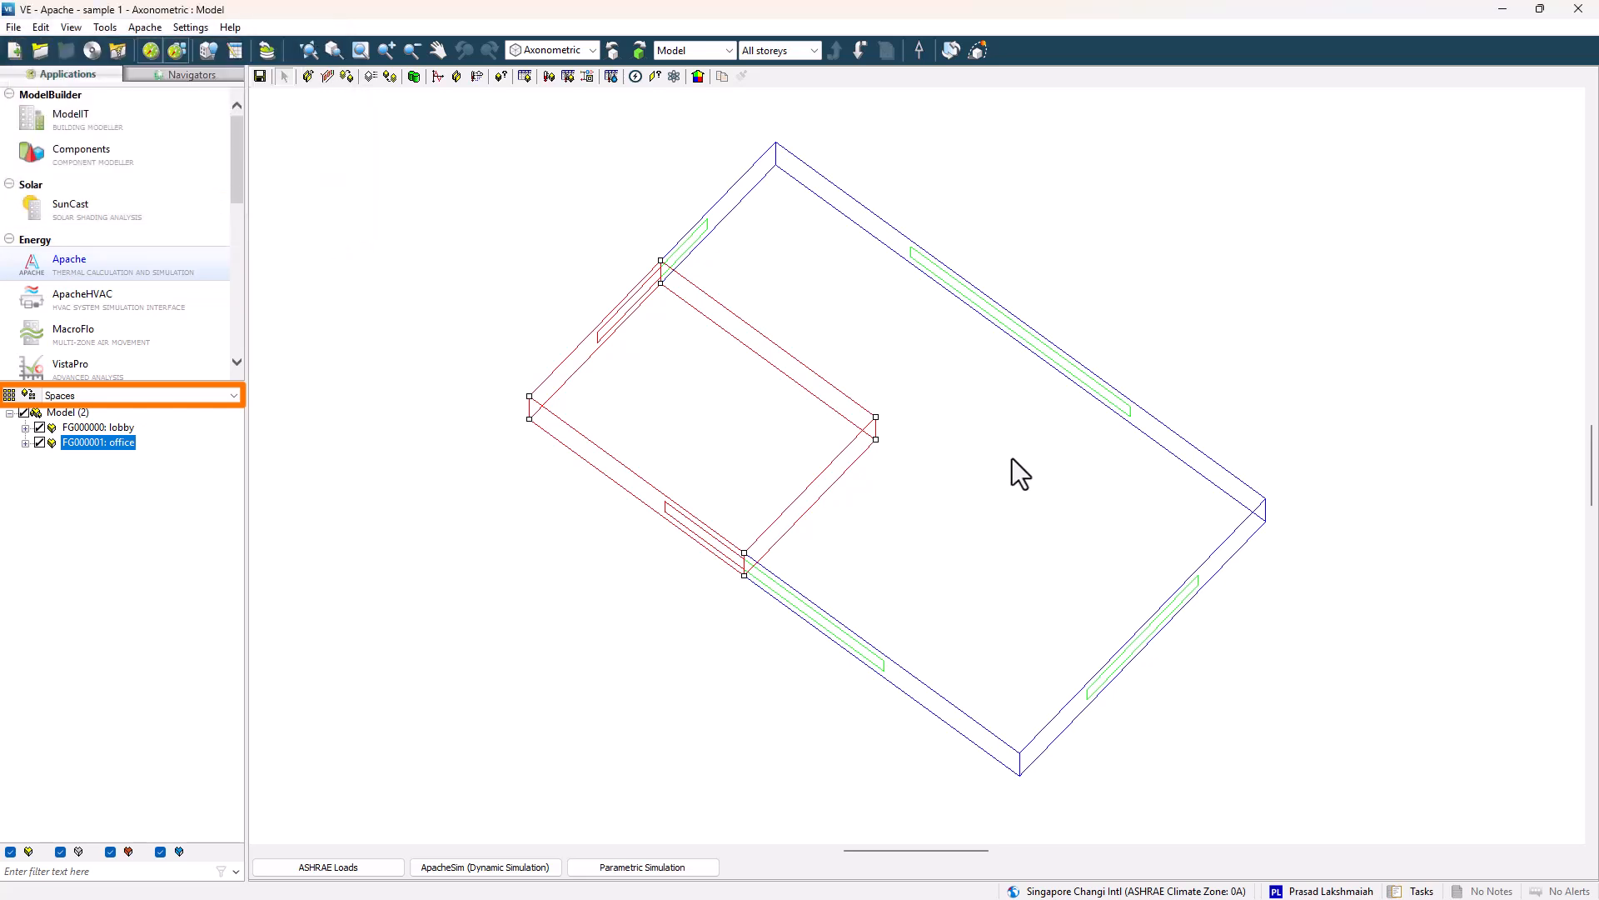
click(1013, 459)
click(28, 395)
click(147, 151)
click(147, 174)
click(229, 182)
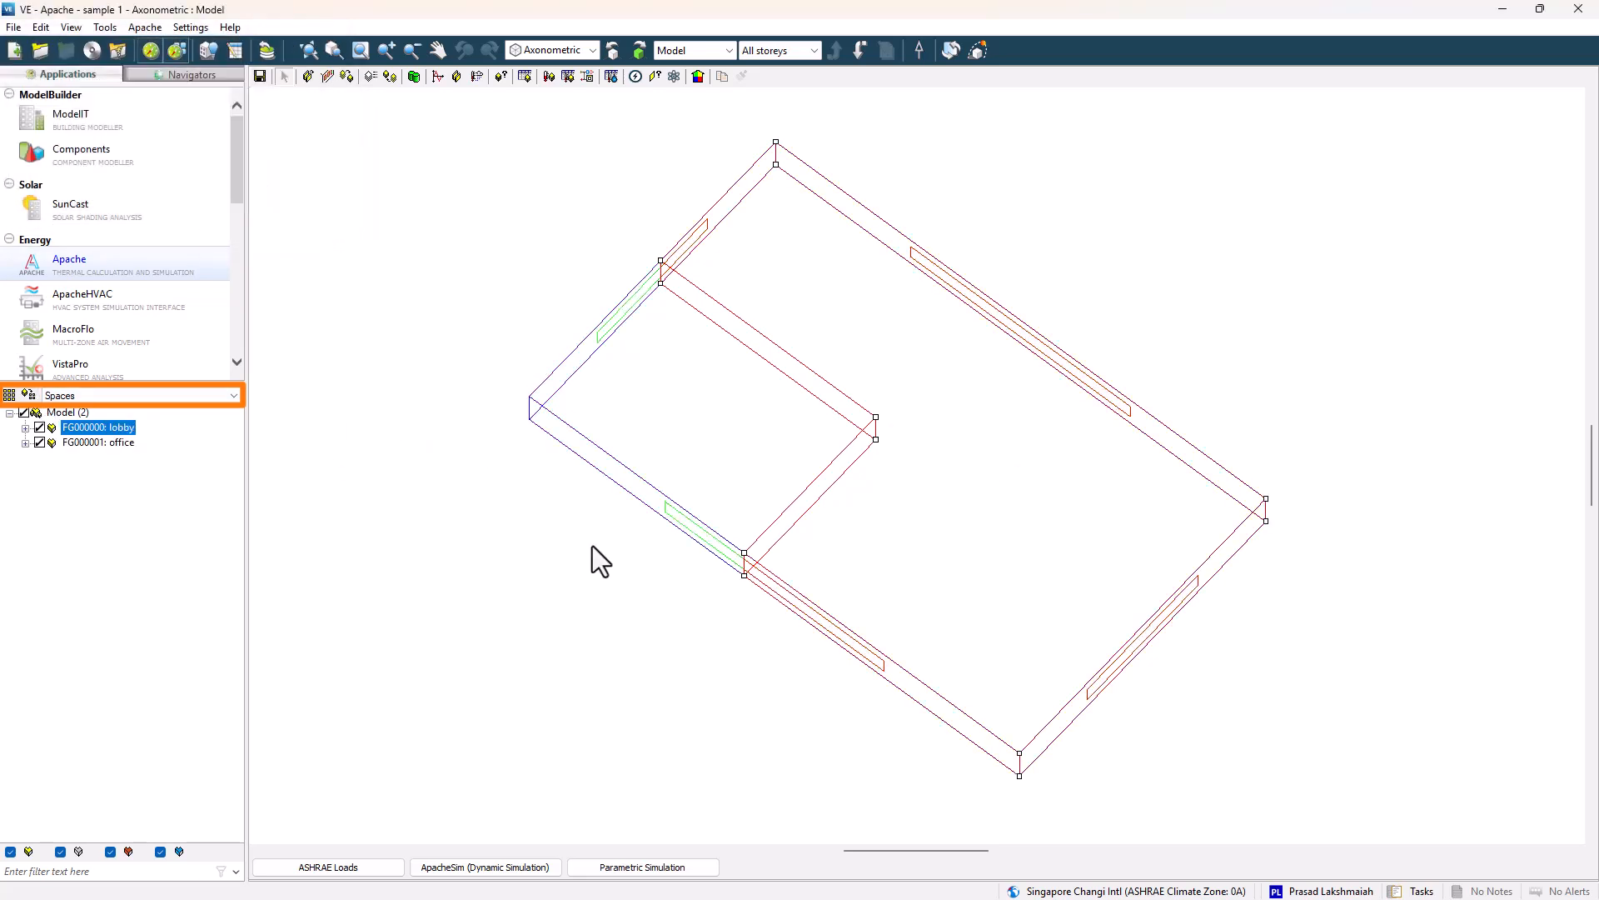
Start the ApacheHVAC system wizard with the file name Demo and continue to airside system selection.
click(191, 296)
text(Demo)
click(914, 731)
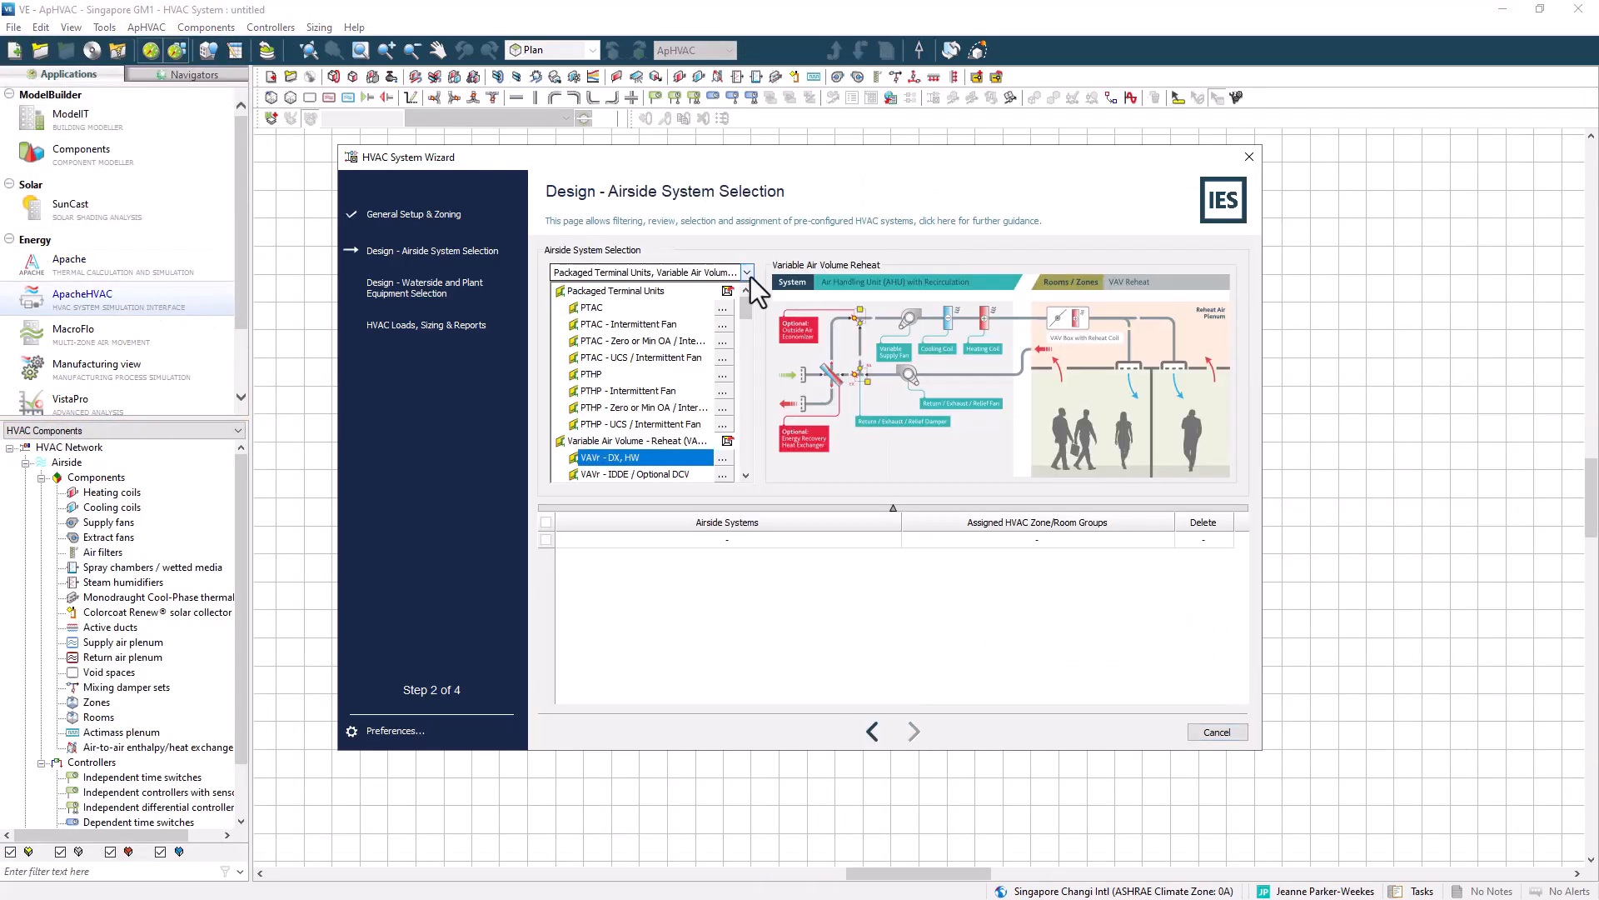
Select the Variable Air Volume Reheat airside system, review its description, and assign it to all rooms.
click(649, 272)
click(776, 613)
click(840, 360)
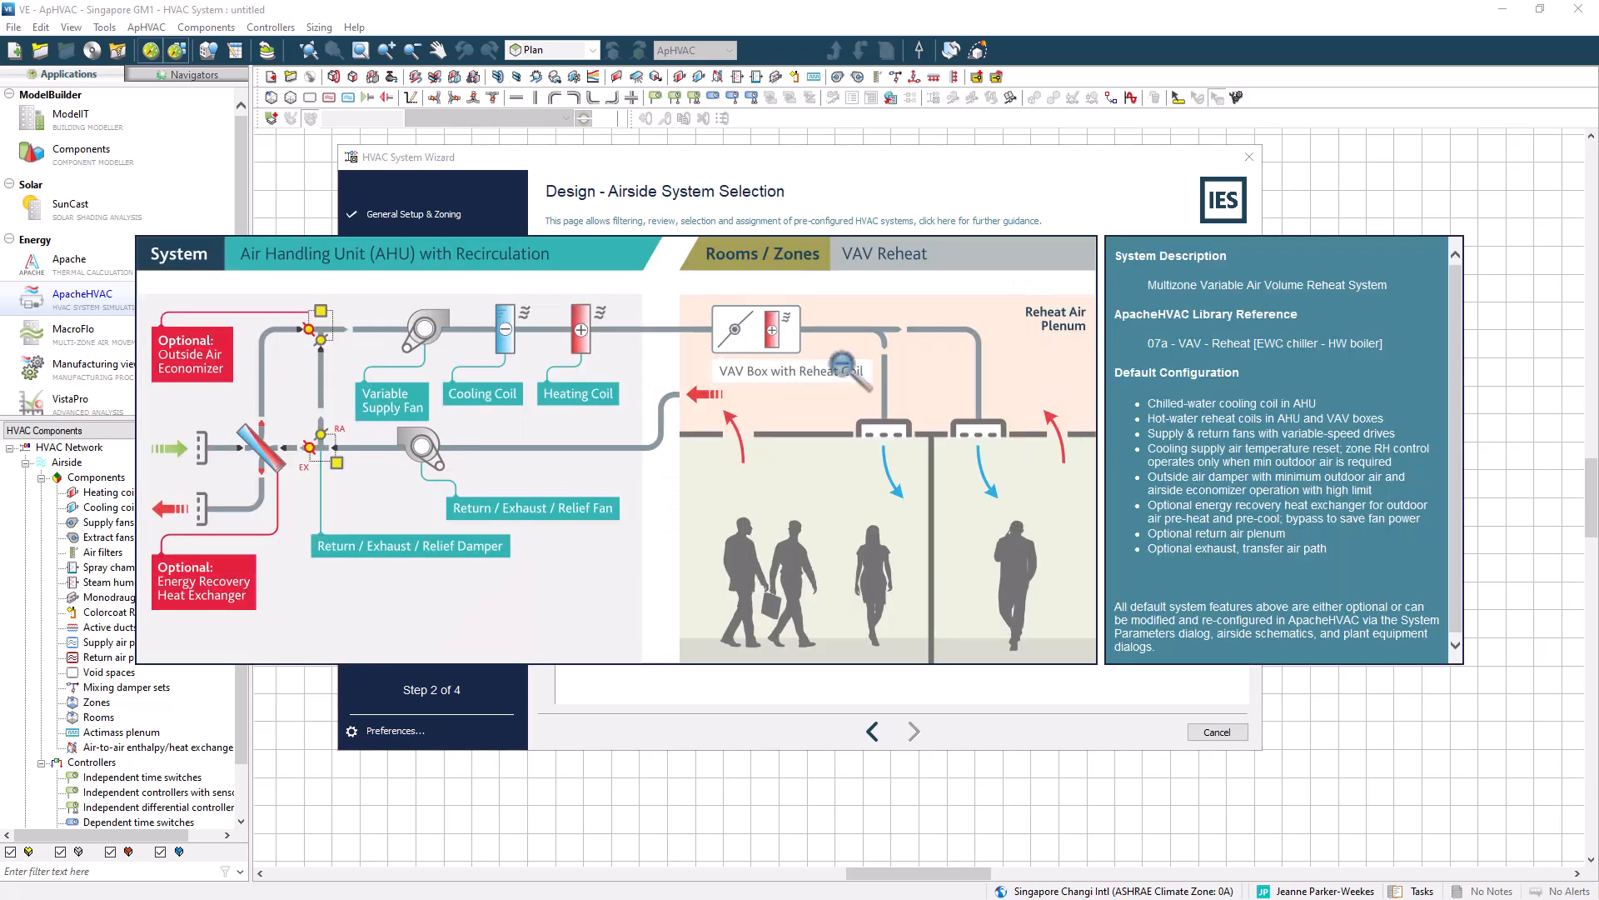
click(1165, 471)
click(723, 374)
click(865, 347)
click(906, 608)
click(914, 731)
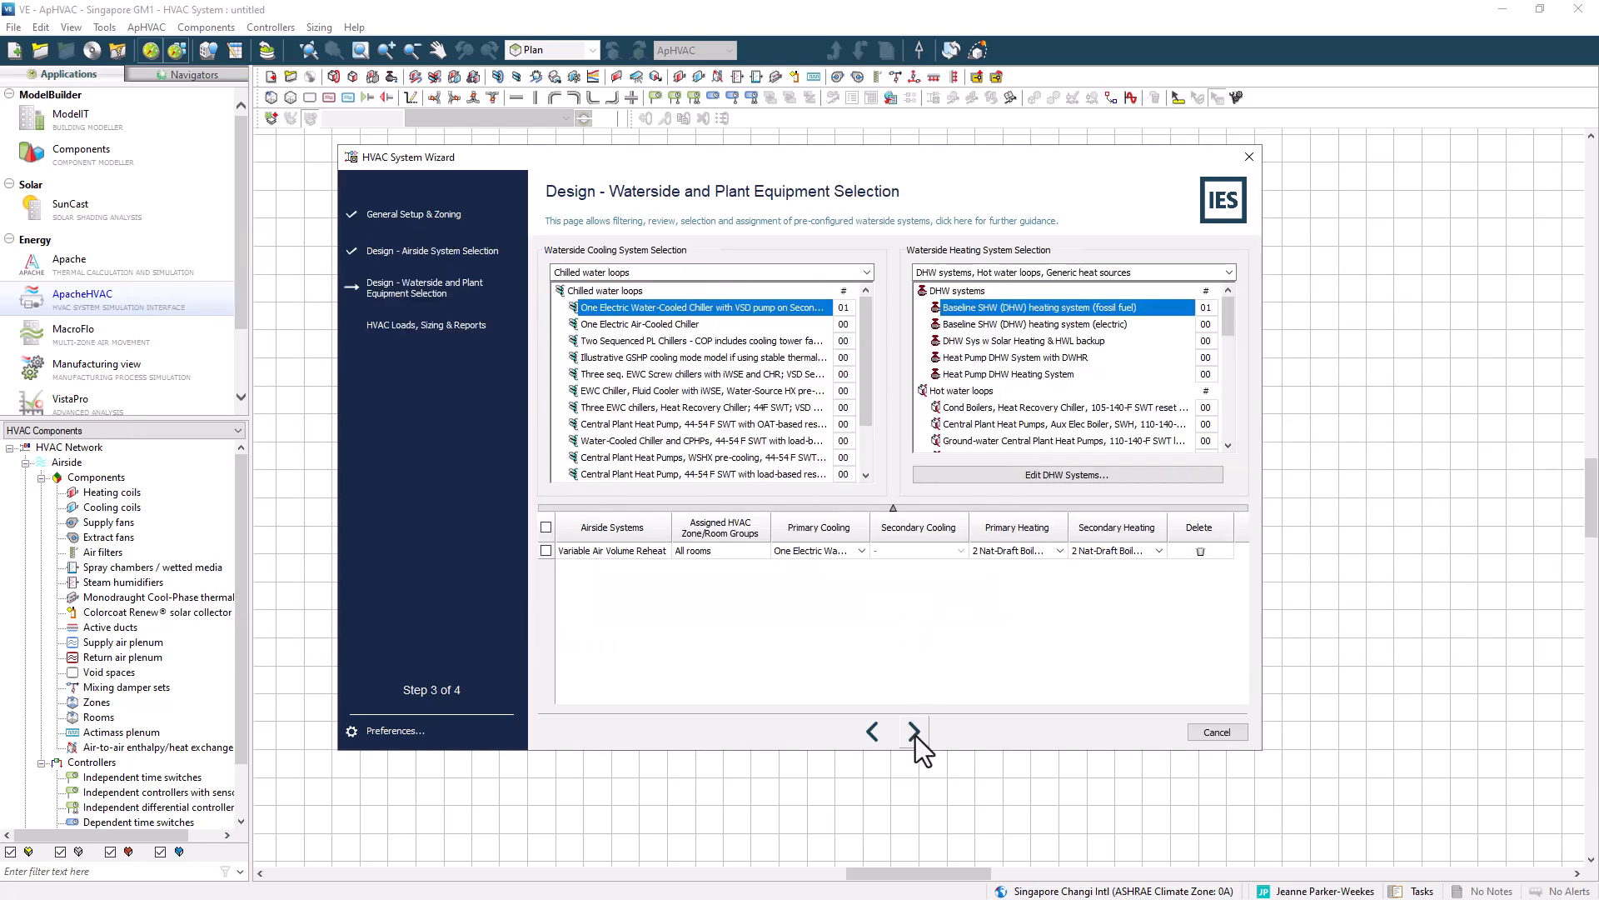
Accept the waterside cooling and heating plant selections and continue.
click(846, 546)
click(846, 578)
click(914, 731)
Enable the Simulation option and finish the HVAC system wizard.
click(561, 334)
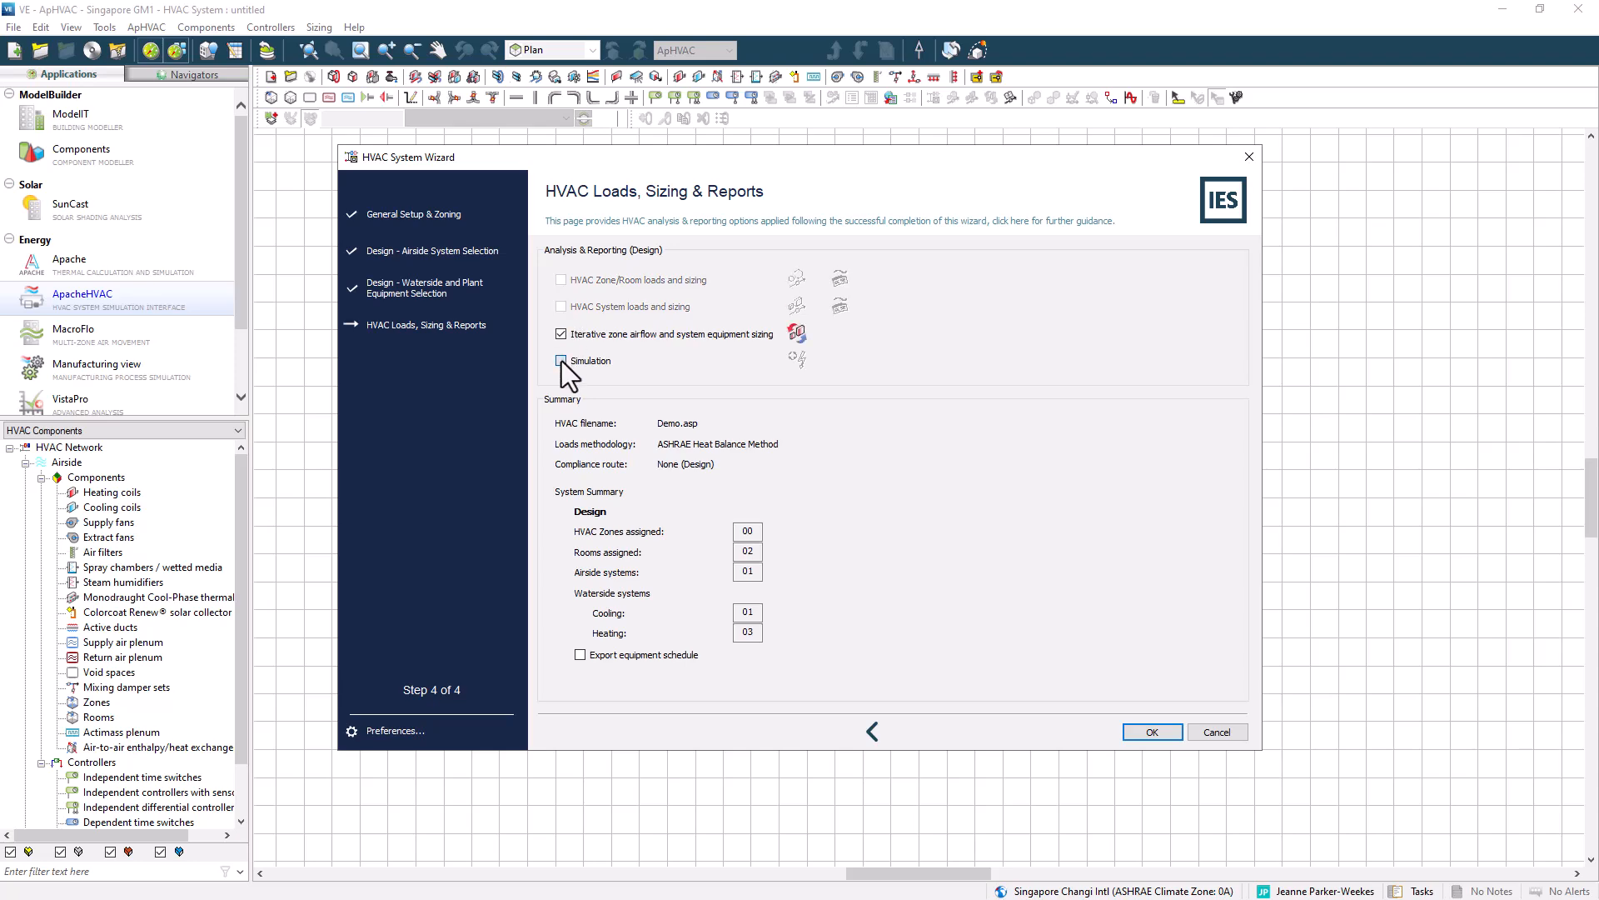
click(1152, 732)
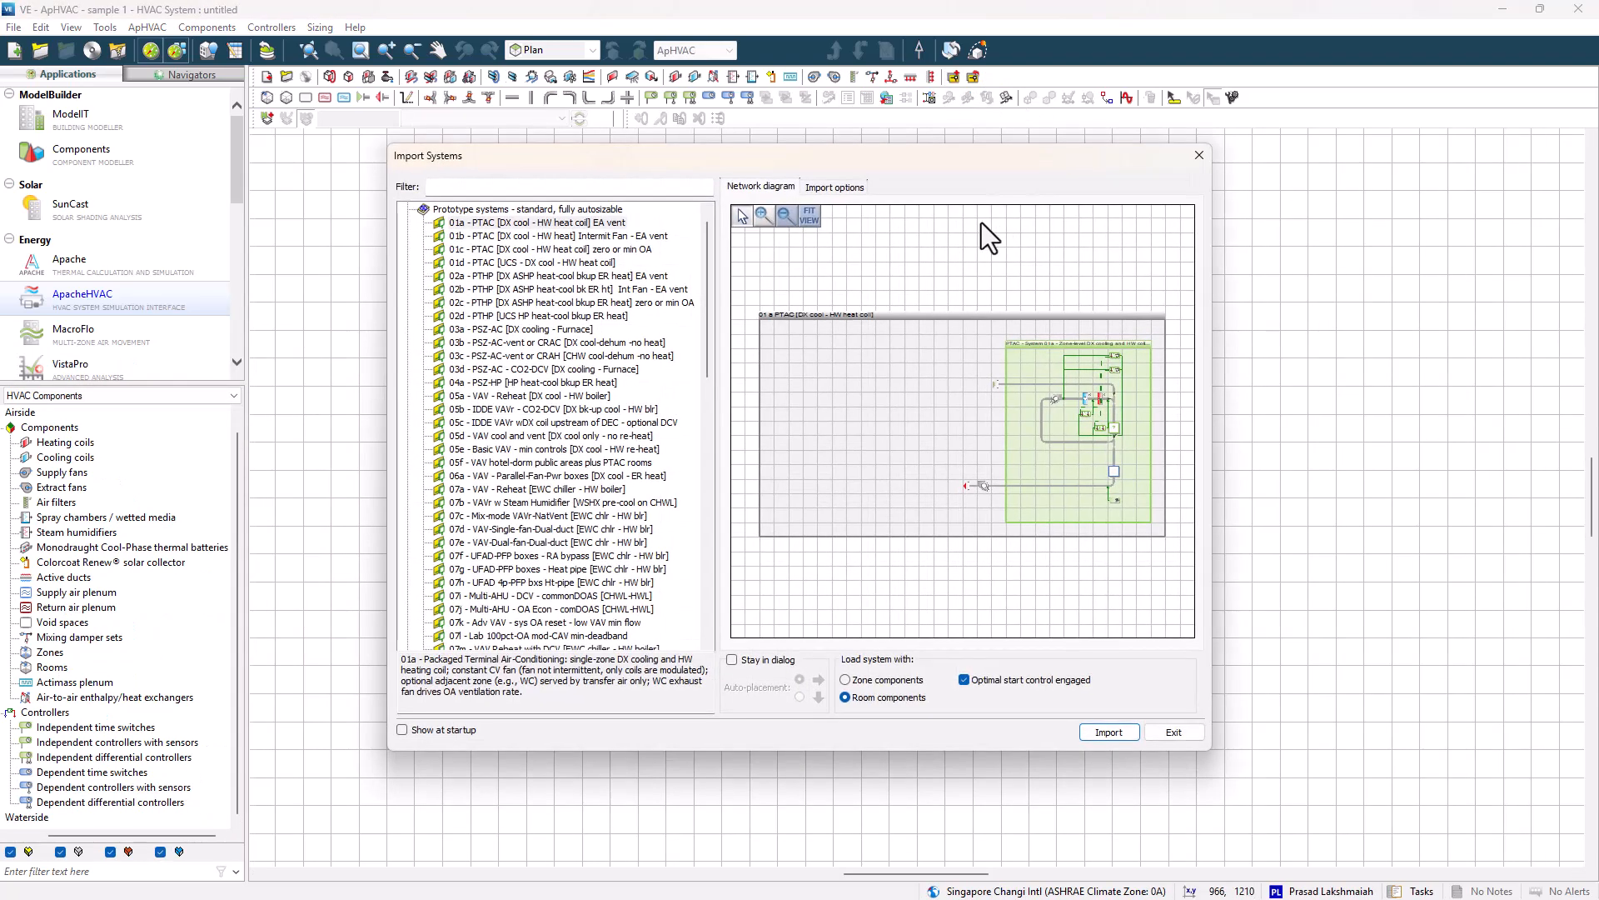
Import the 07a VAV - Reheat [EWC chiller - HW boiler] prototype system with room components.
click(574, 489)
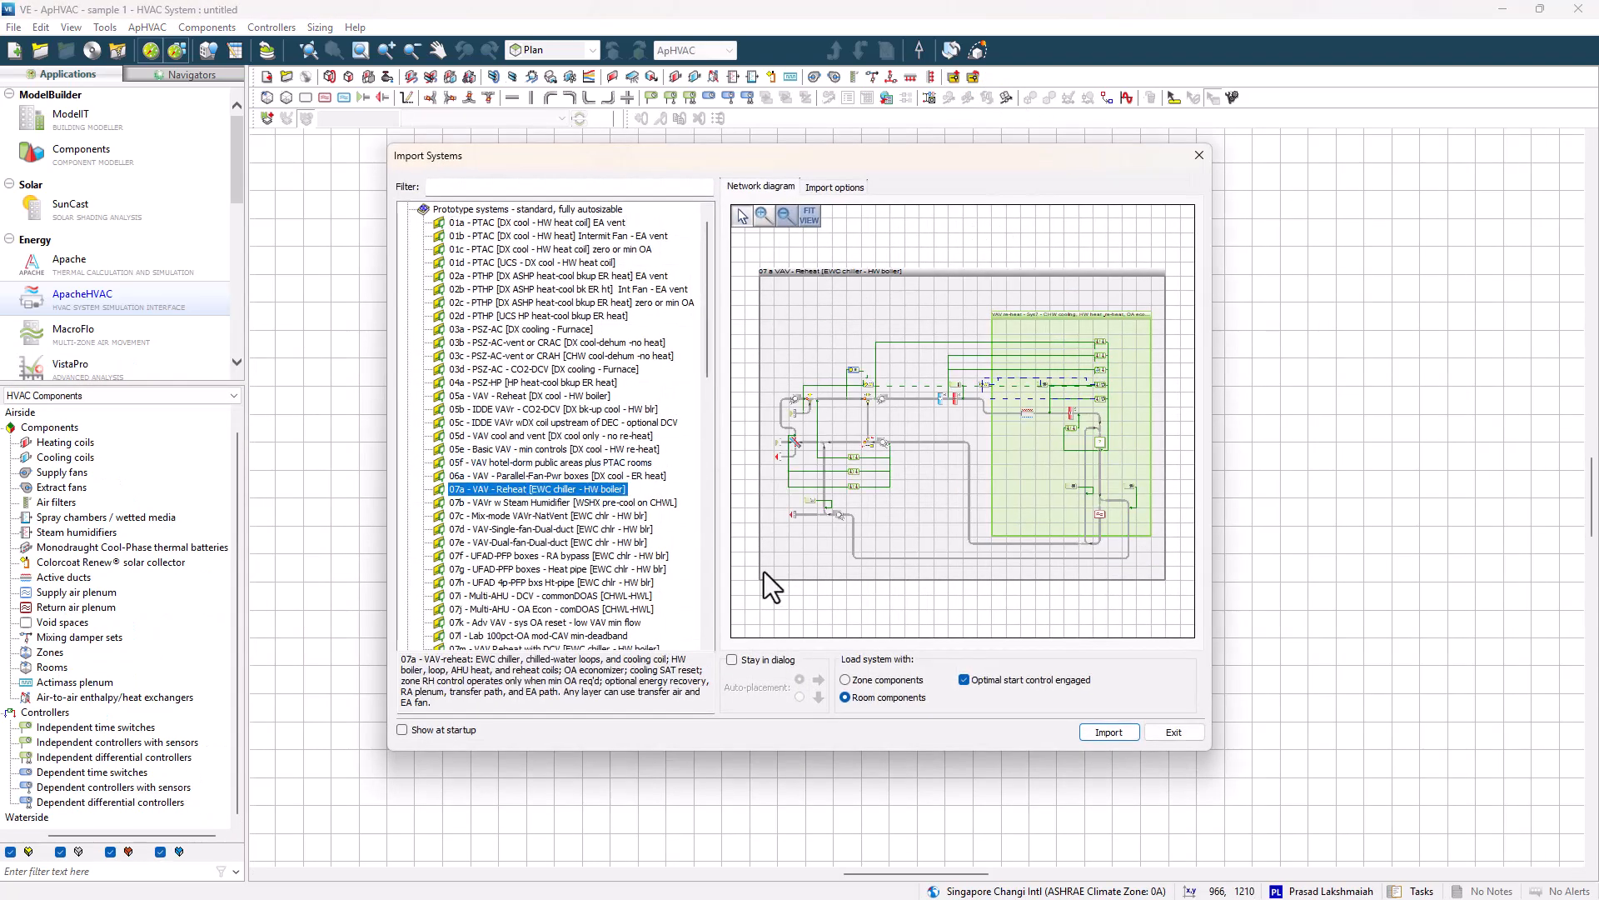
click(1108, 733)
click(607, 203)
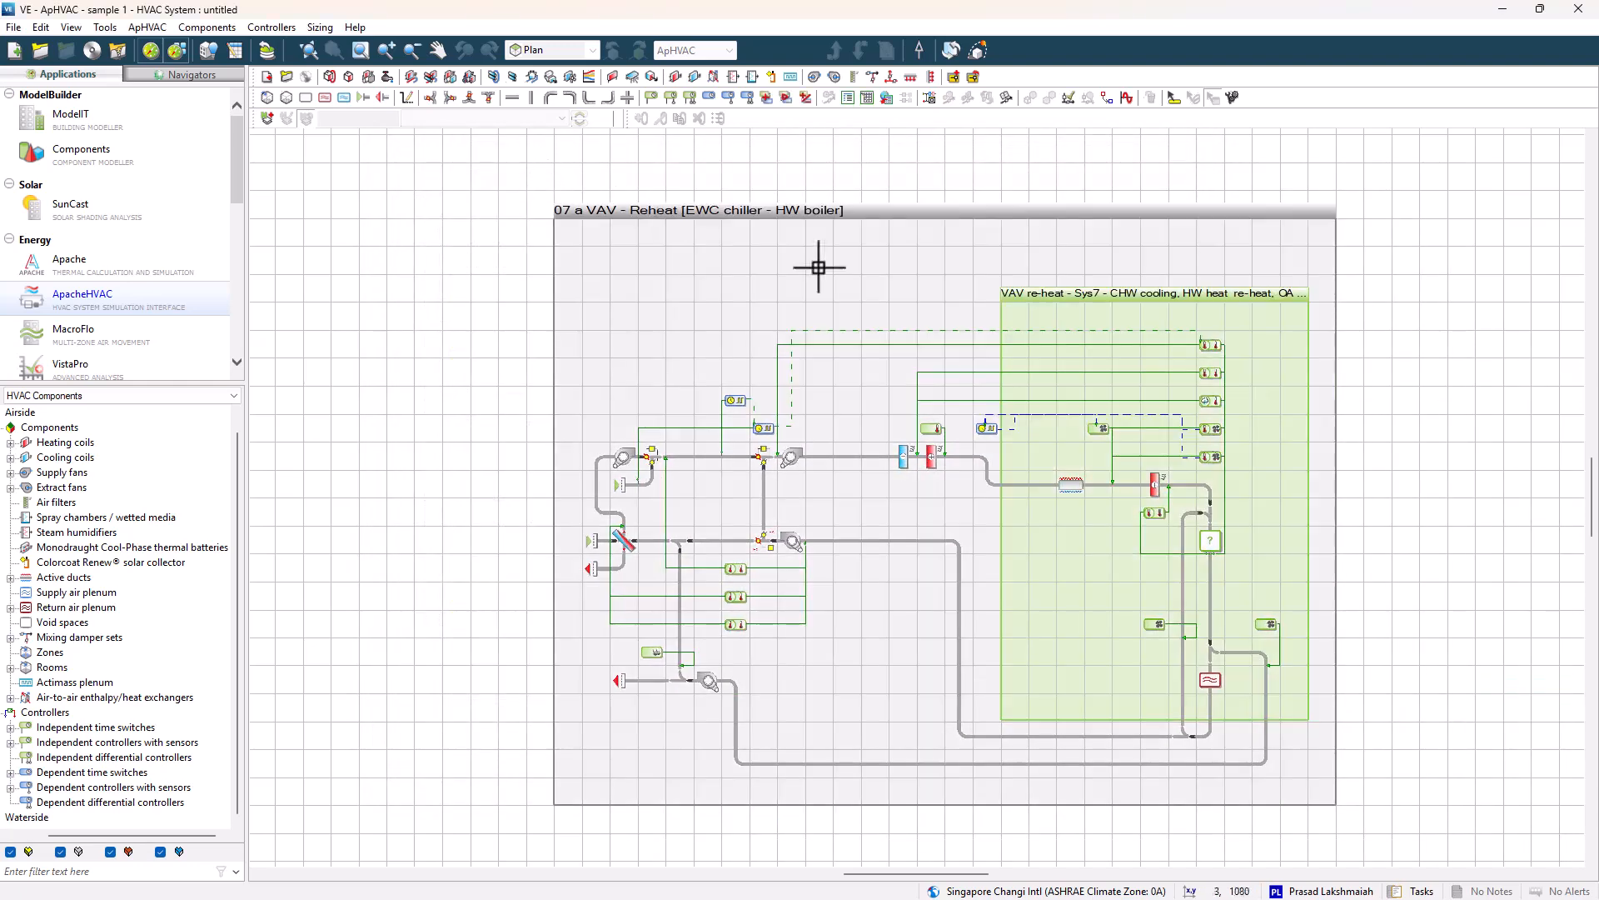
Assign the office and lobby rooms to the system multiplex layers from the room group.
click(983, 240)
click(656, 347)
click(888, 329)
ctrl+click(891, 346)
click(980, 622)
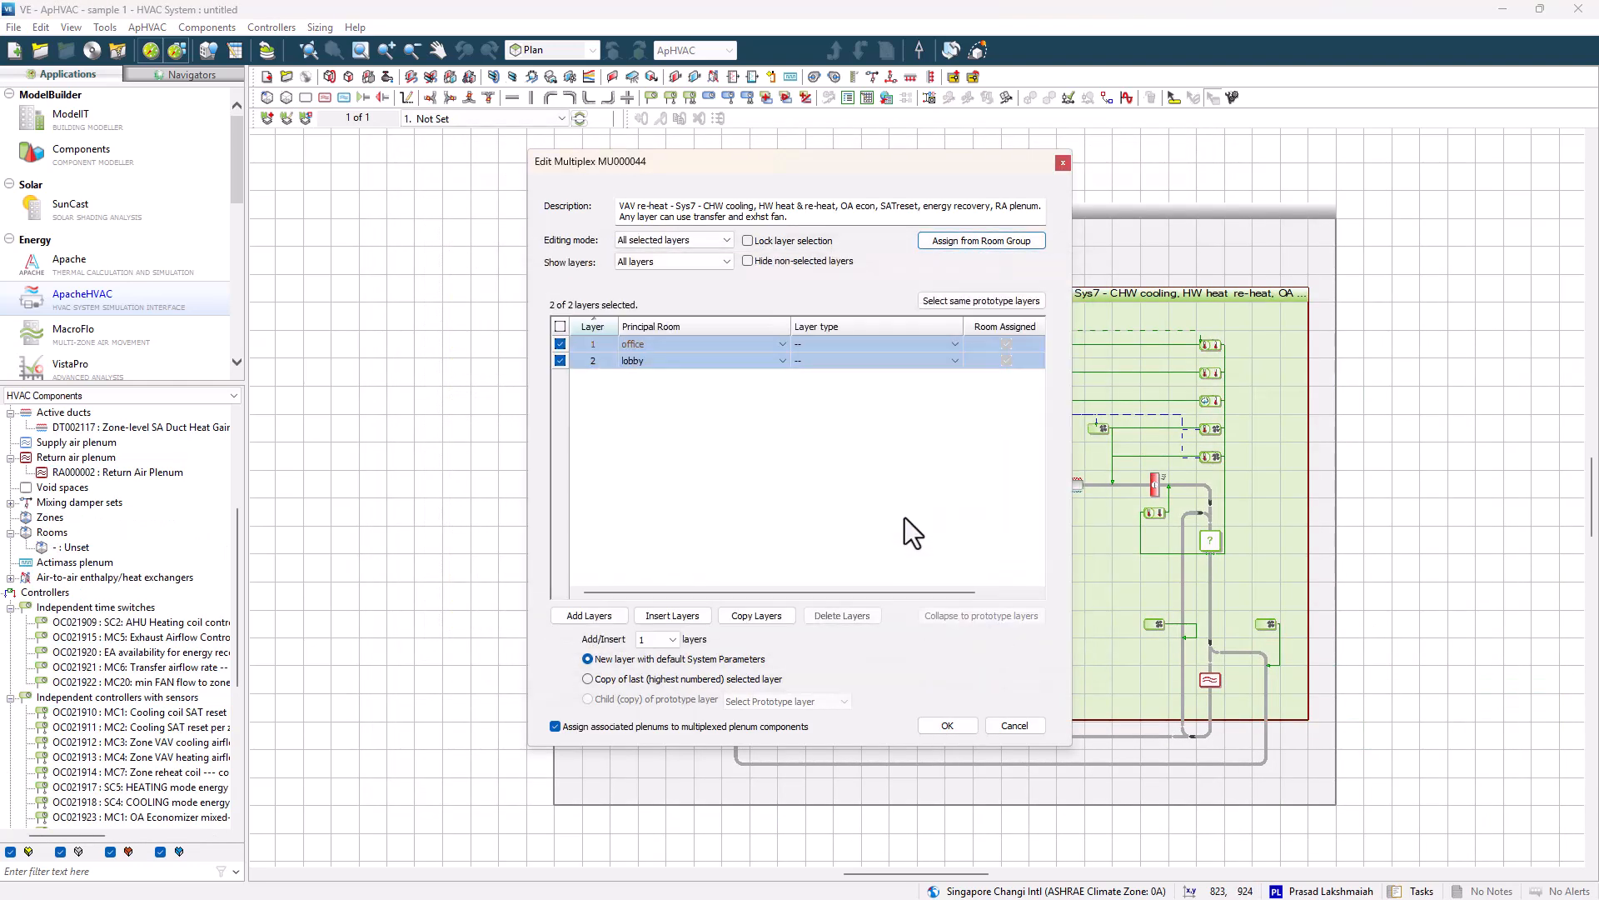
click(947, 726)
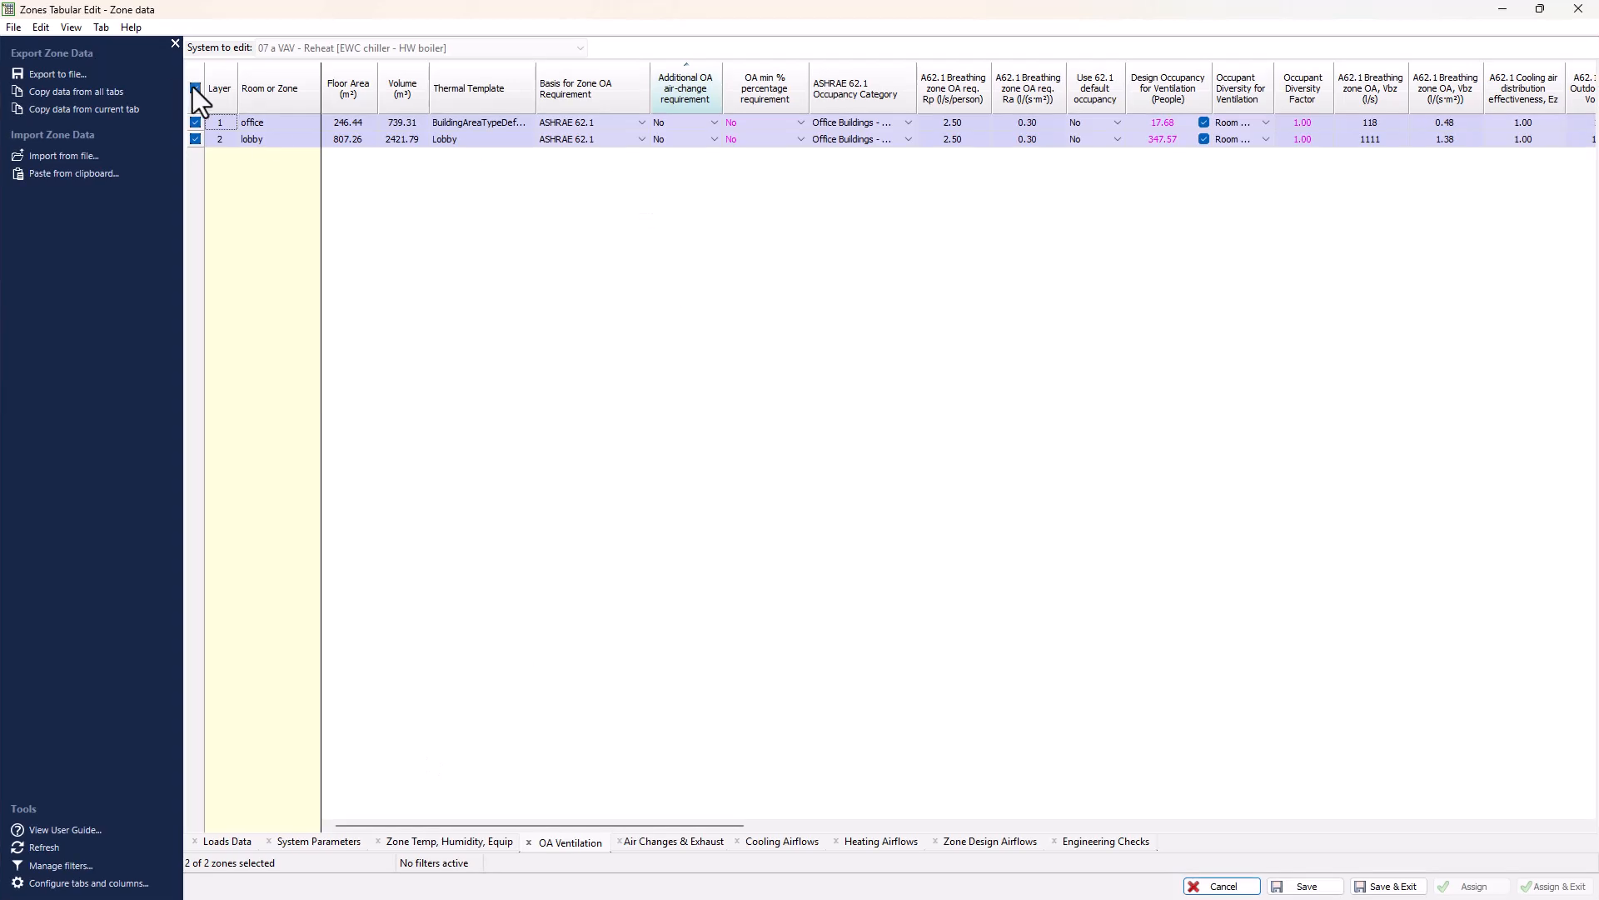
Review the zones' OA ventilation data, save the tabular edit, and assign the system parameters.
click(906, 139)
click(911, 187)
click(1368, 883)
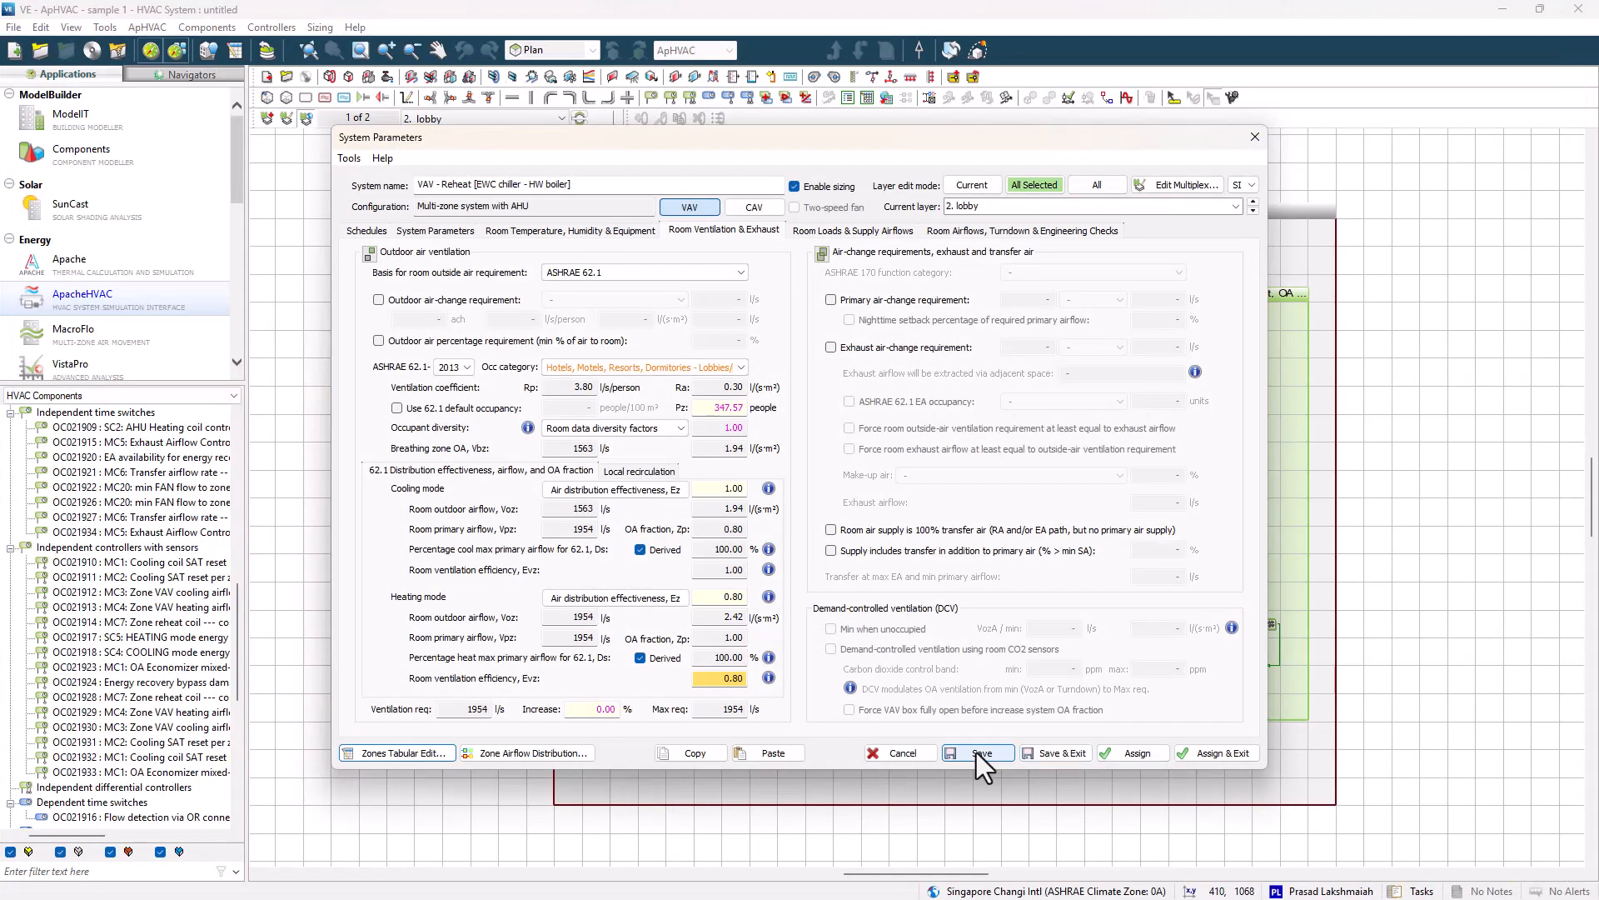
click(1183, 747)
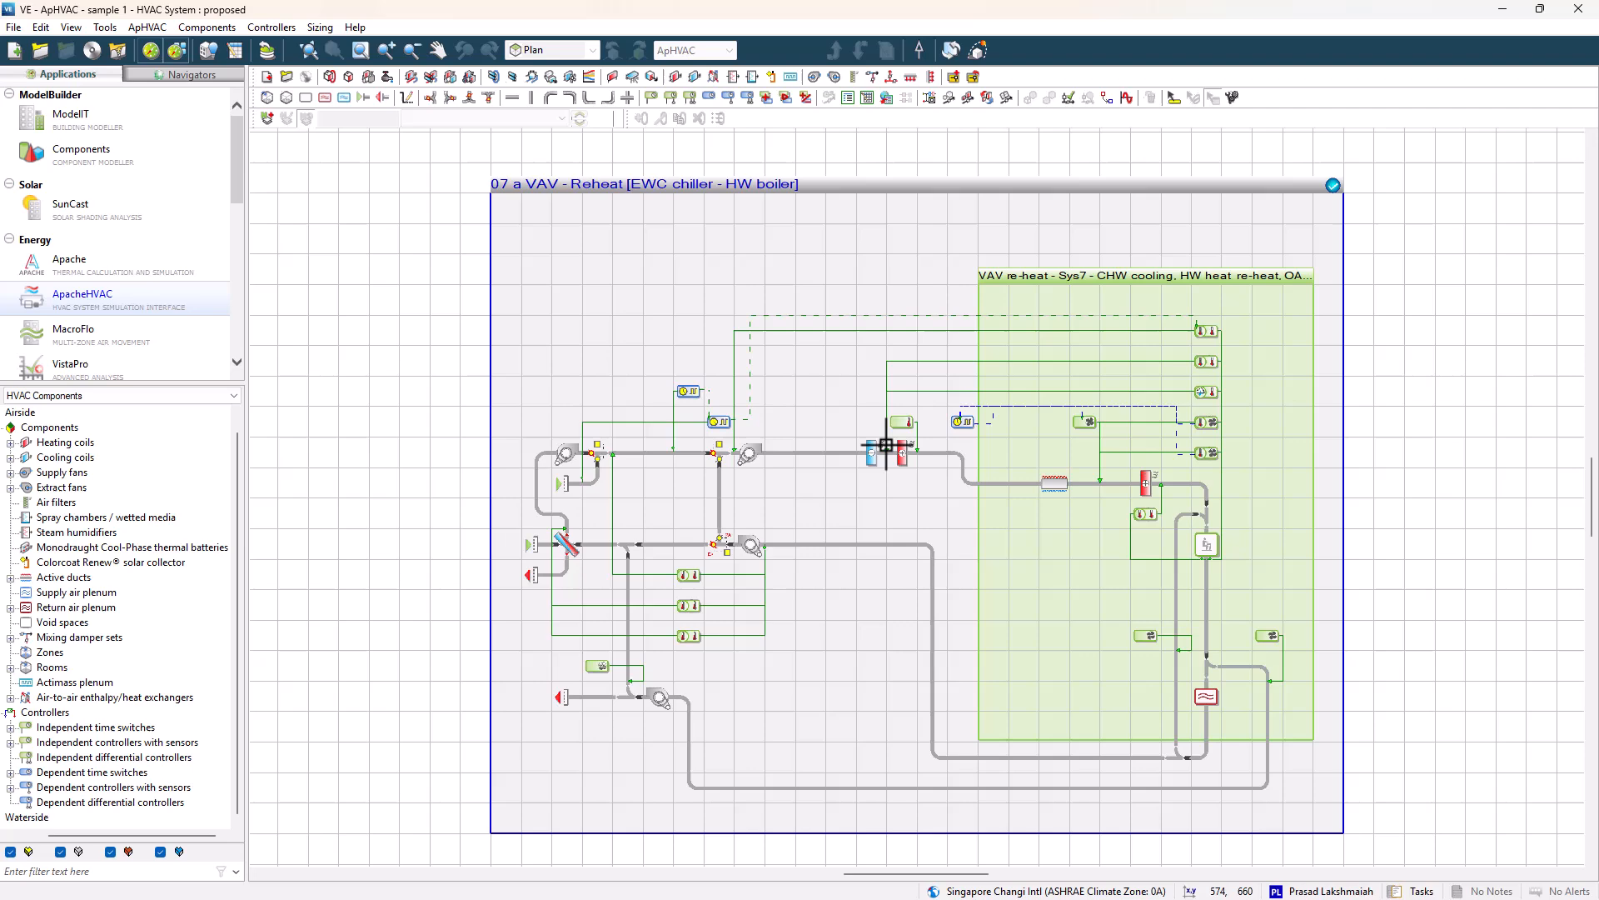
Open the AHU cooling coil and go to its chilled water loop.
double_click(886, 445)
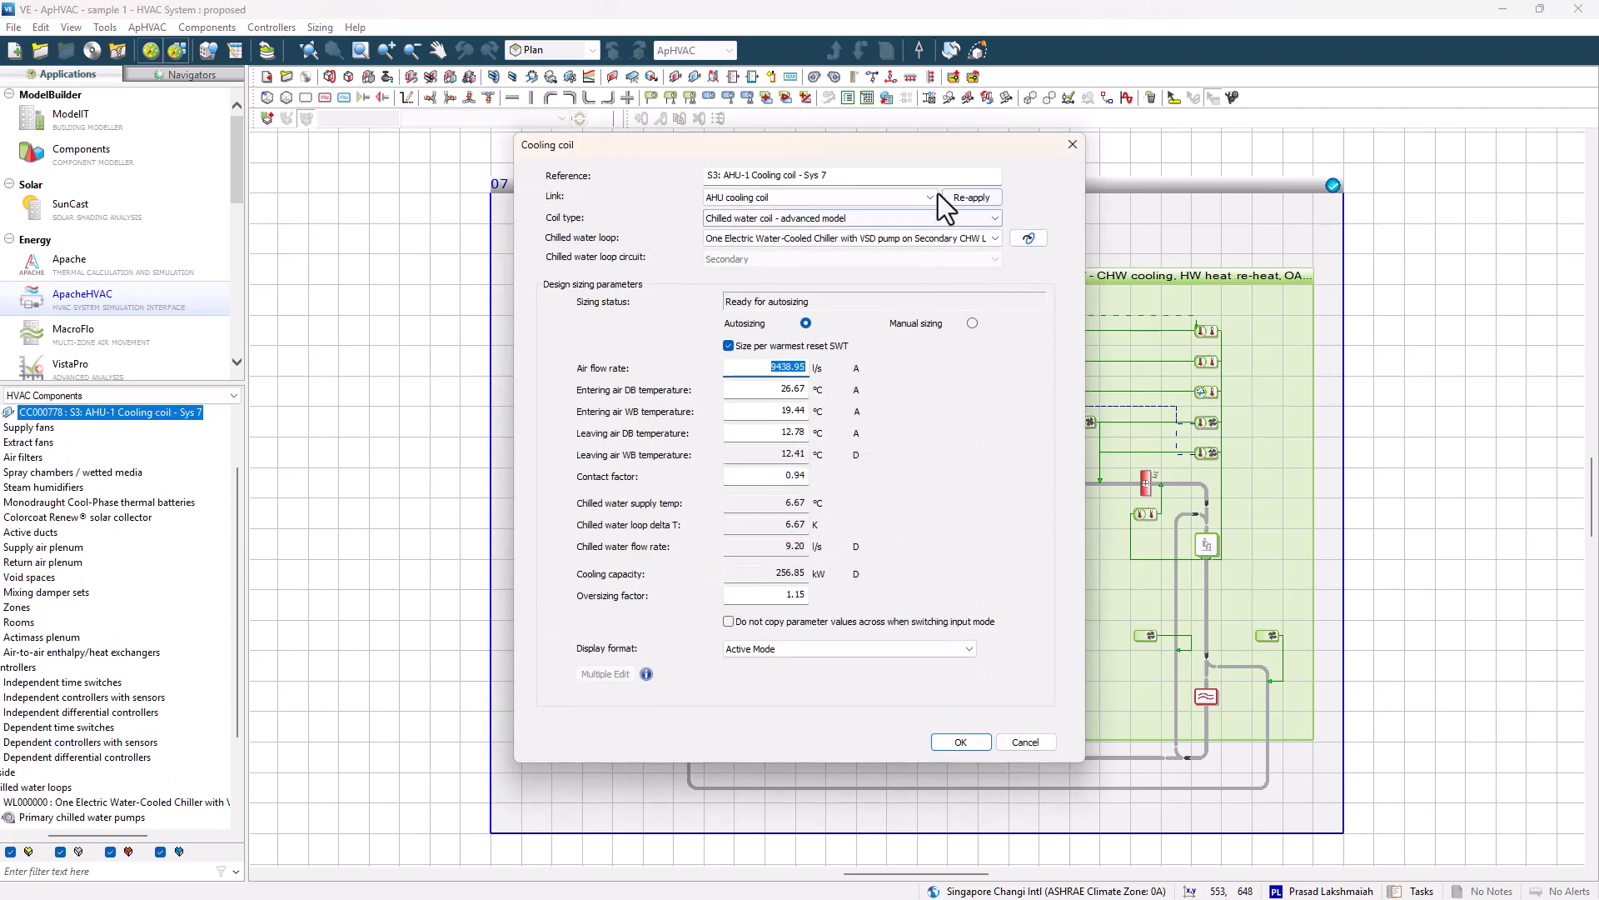
click(929, 196)
click(1037, 208)
click(995, 218)
click(1031, 212)
click(1029, 239)
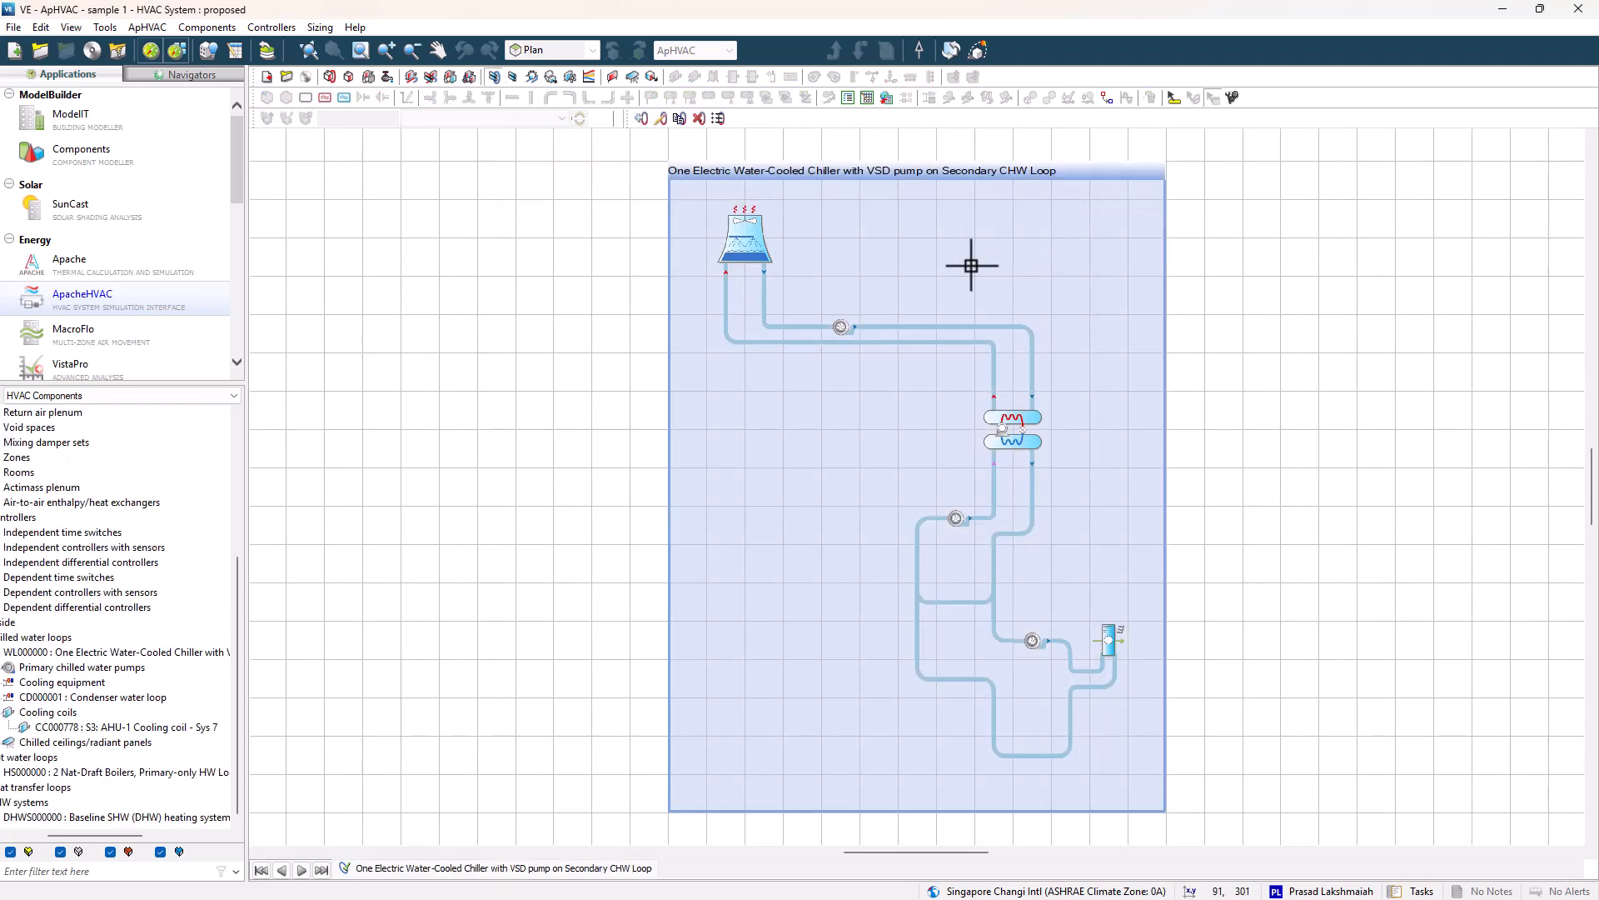
Set the chiller's performance curve set to Generic Hermetic screw - 1 compressor and confirm the loop.
click(1017, 432)
double_click(1008, 428)
click(833, 342)
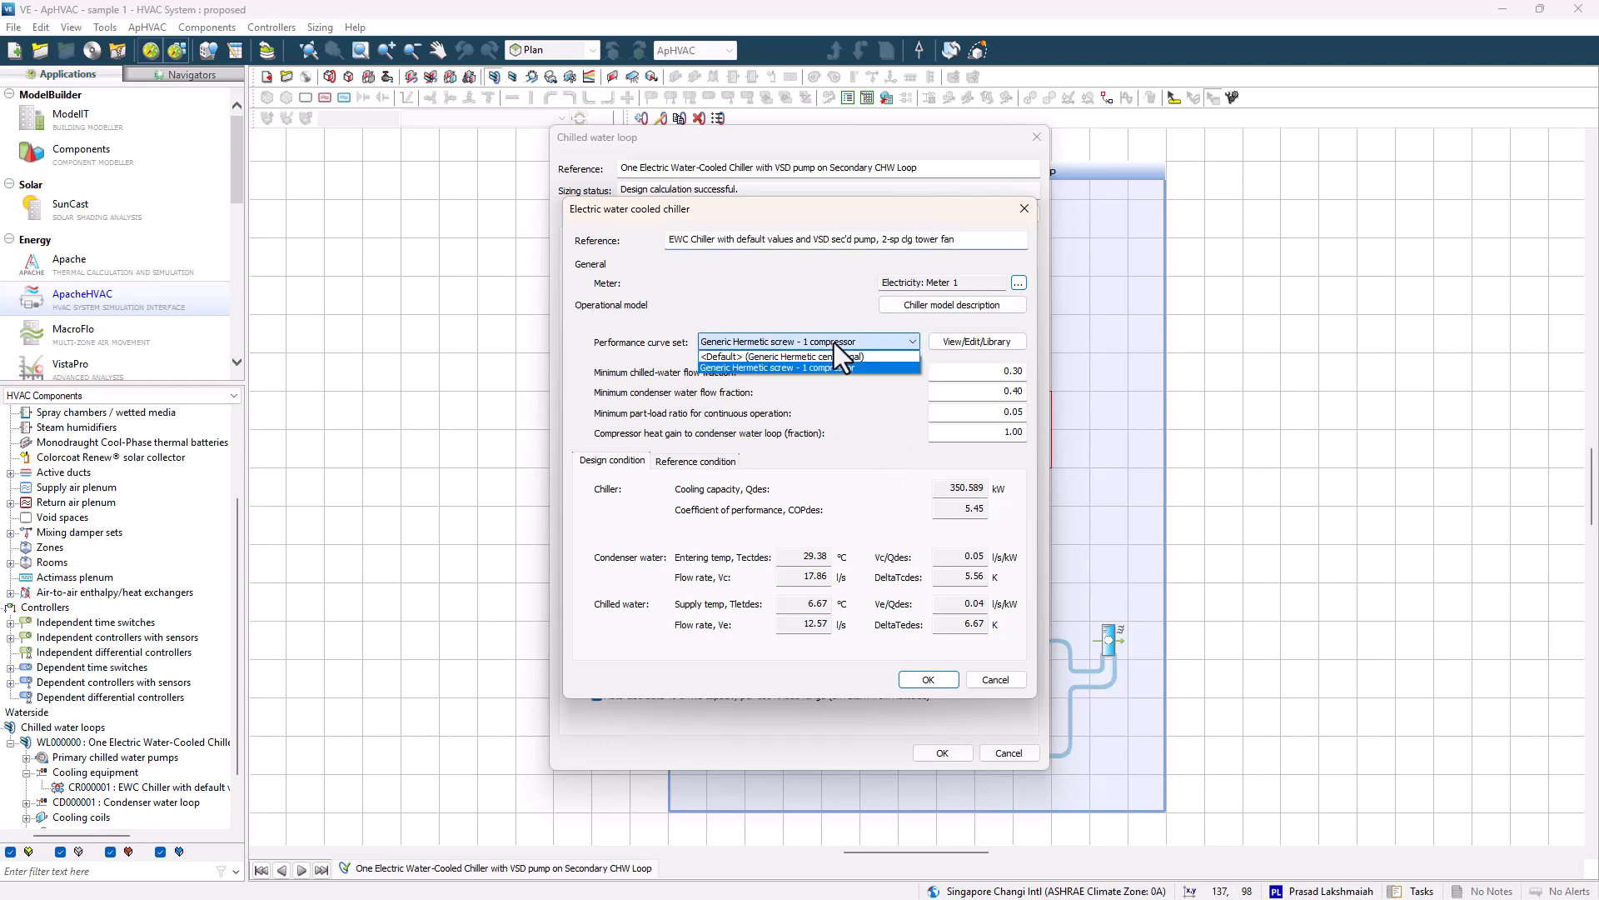
click(833, 342)
click(698, 462)
click(928, 680)
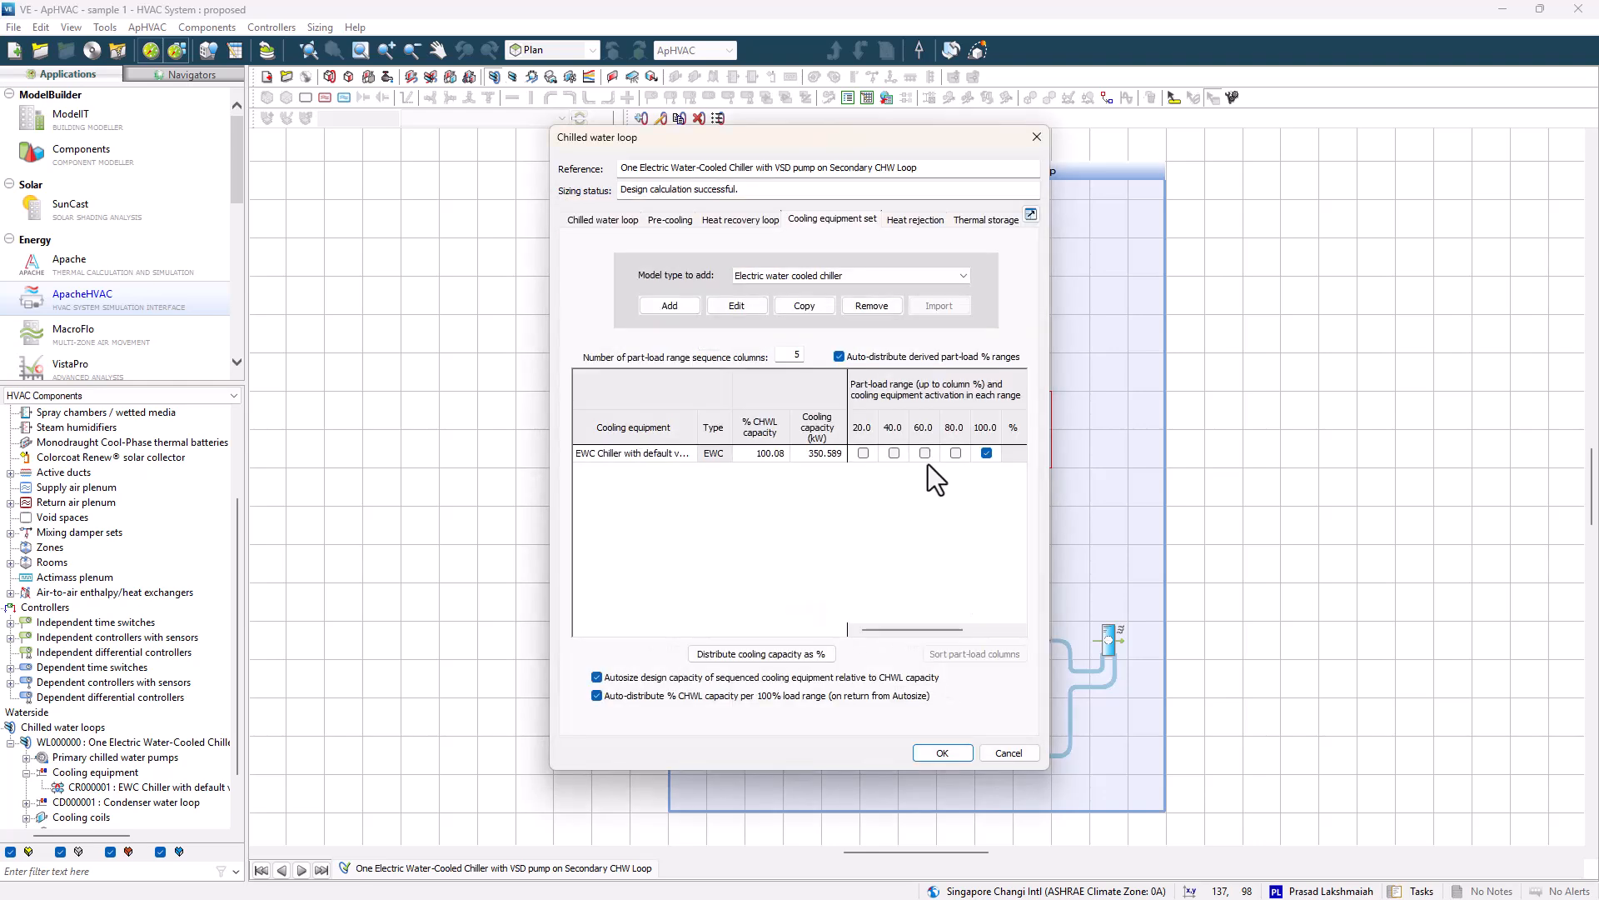
click(946, 752)
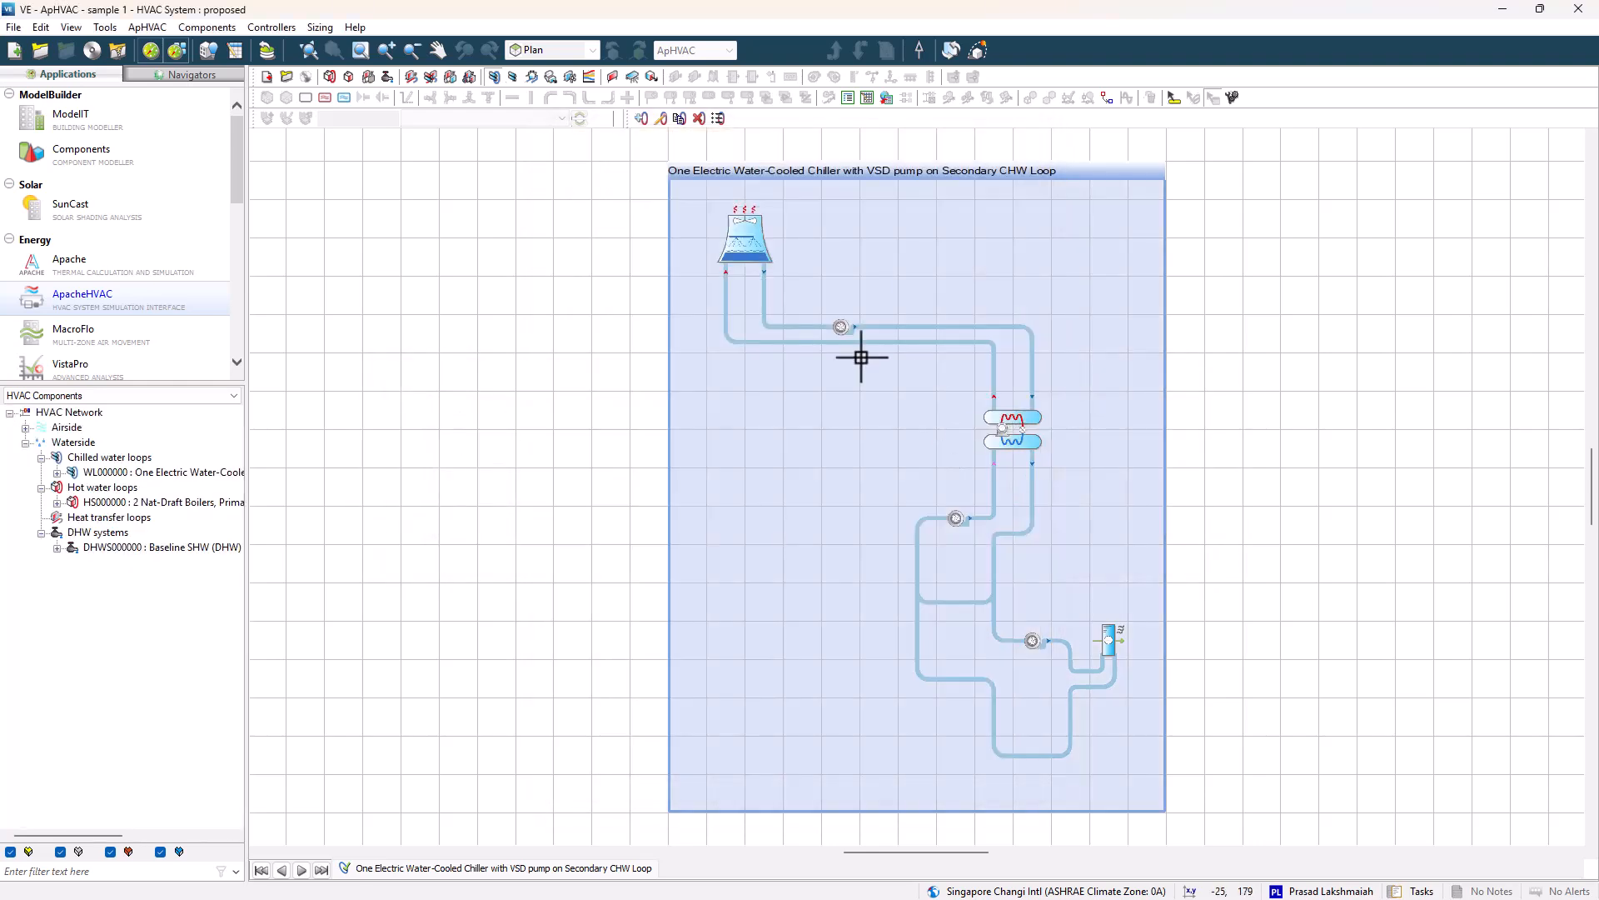
Check the cooling tower's approach and fan control settings and confirm the chilled water loop.
double_click(749, 241)
click(938, 284)
click(933, 298)
click(870, 430)
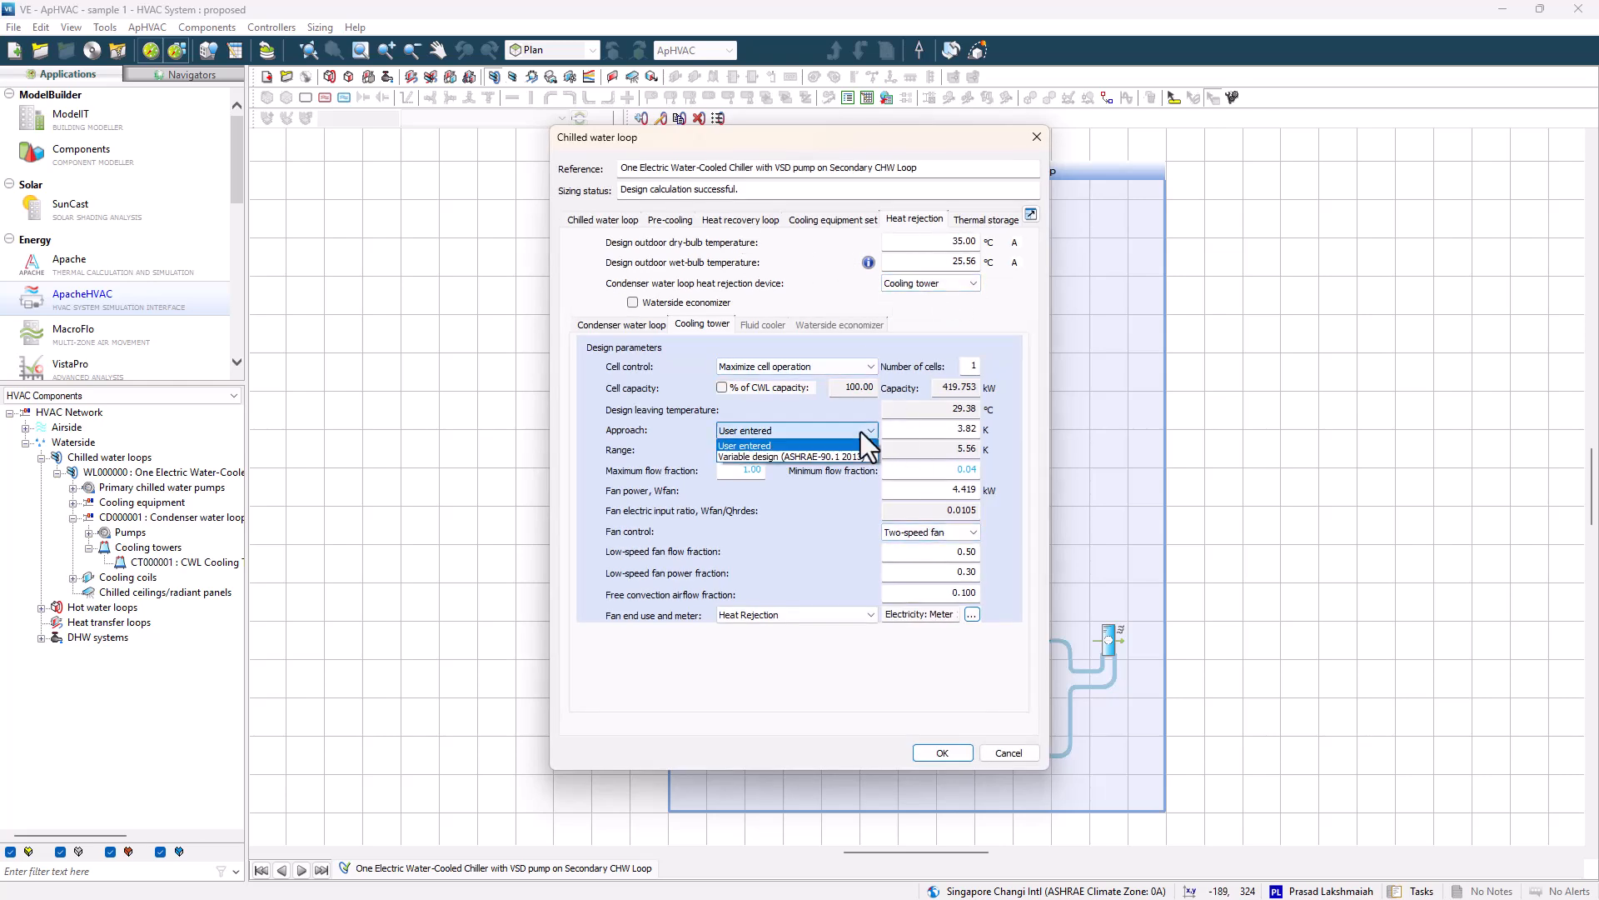
click(973, 532)
click(908, 563)
click(942, 753)
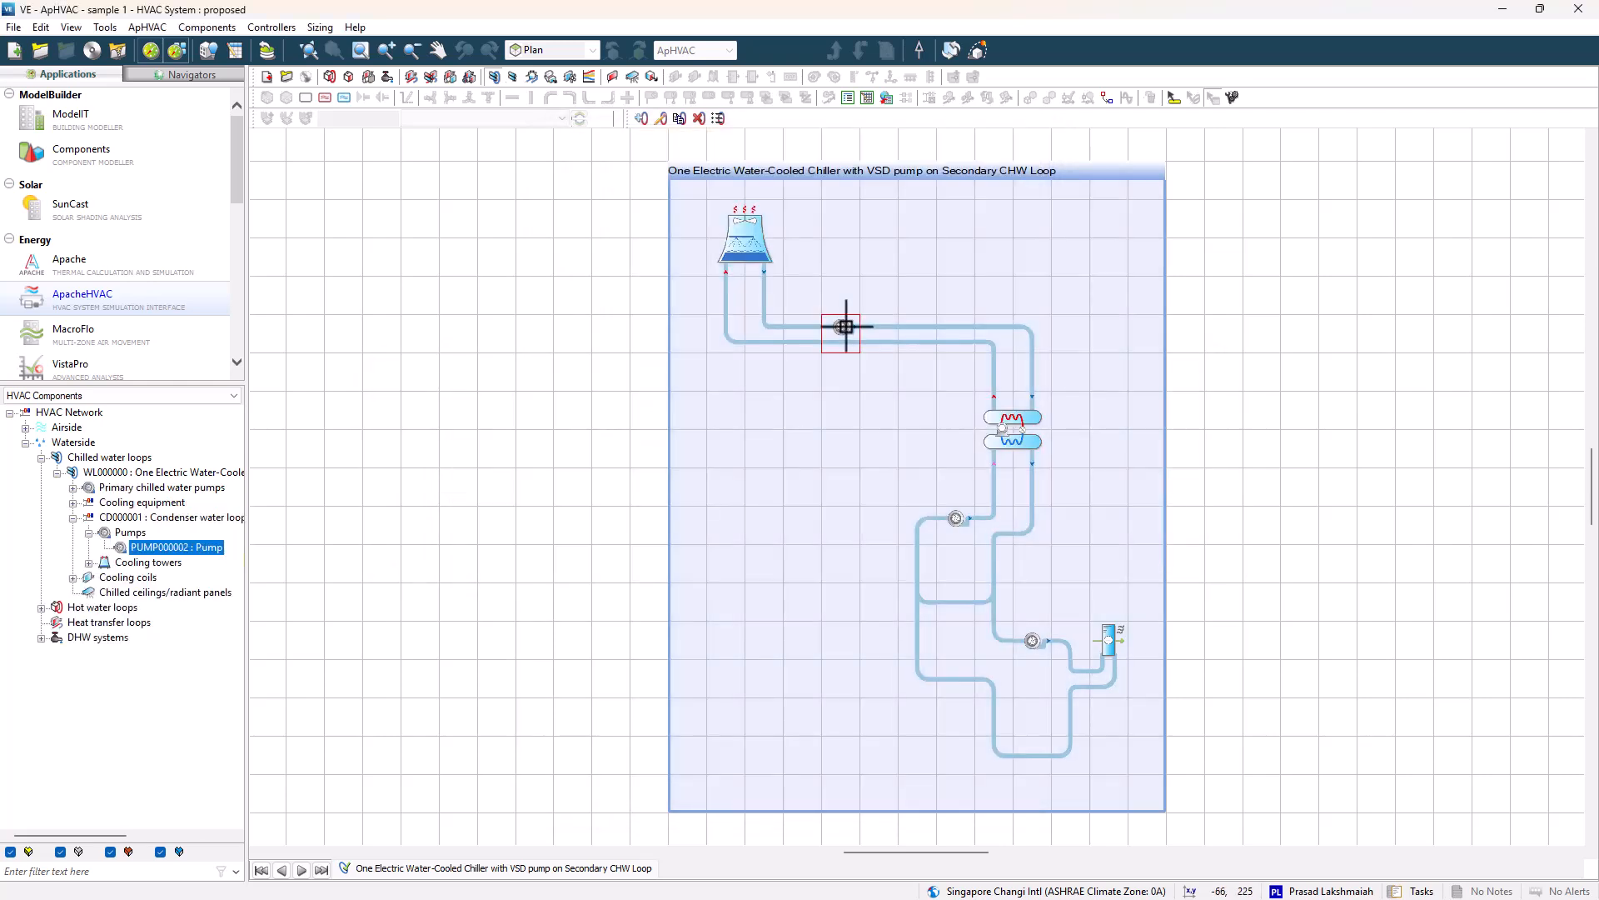
Set the condenser water loop to variable flow and its pump to detailed inputs with a VSD - typical curve.
double_click(845, 323)
click(863, 405)
click(930, 530)
click(923, 568)
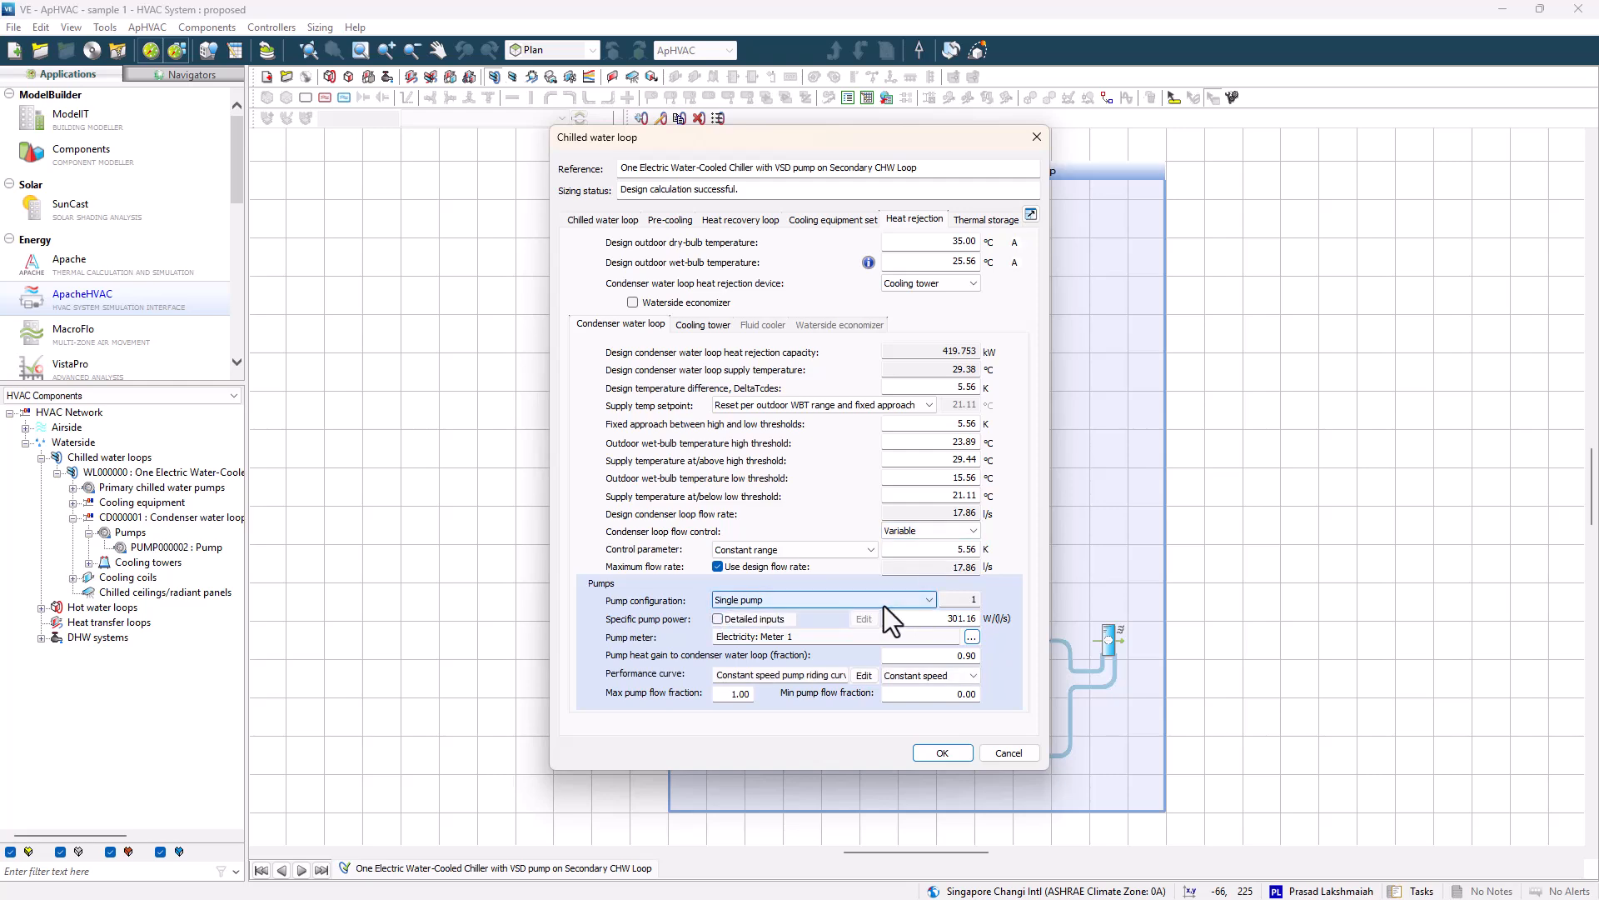
click(718, 619)
click(864, 619)
click(901, 549)
click(925, 702)
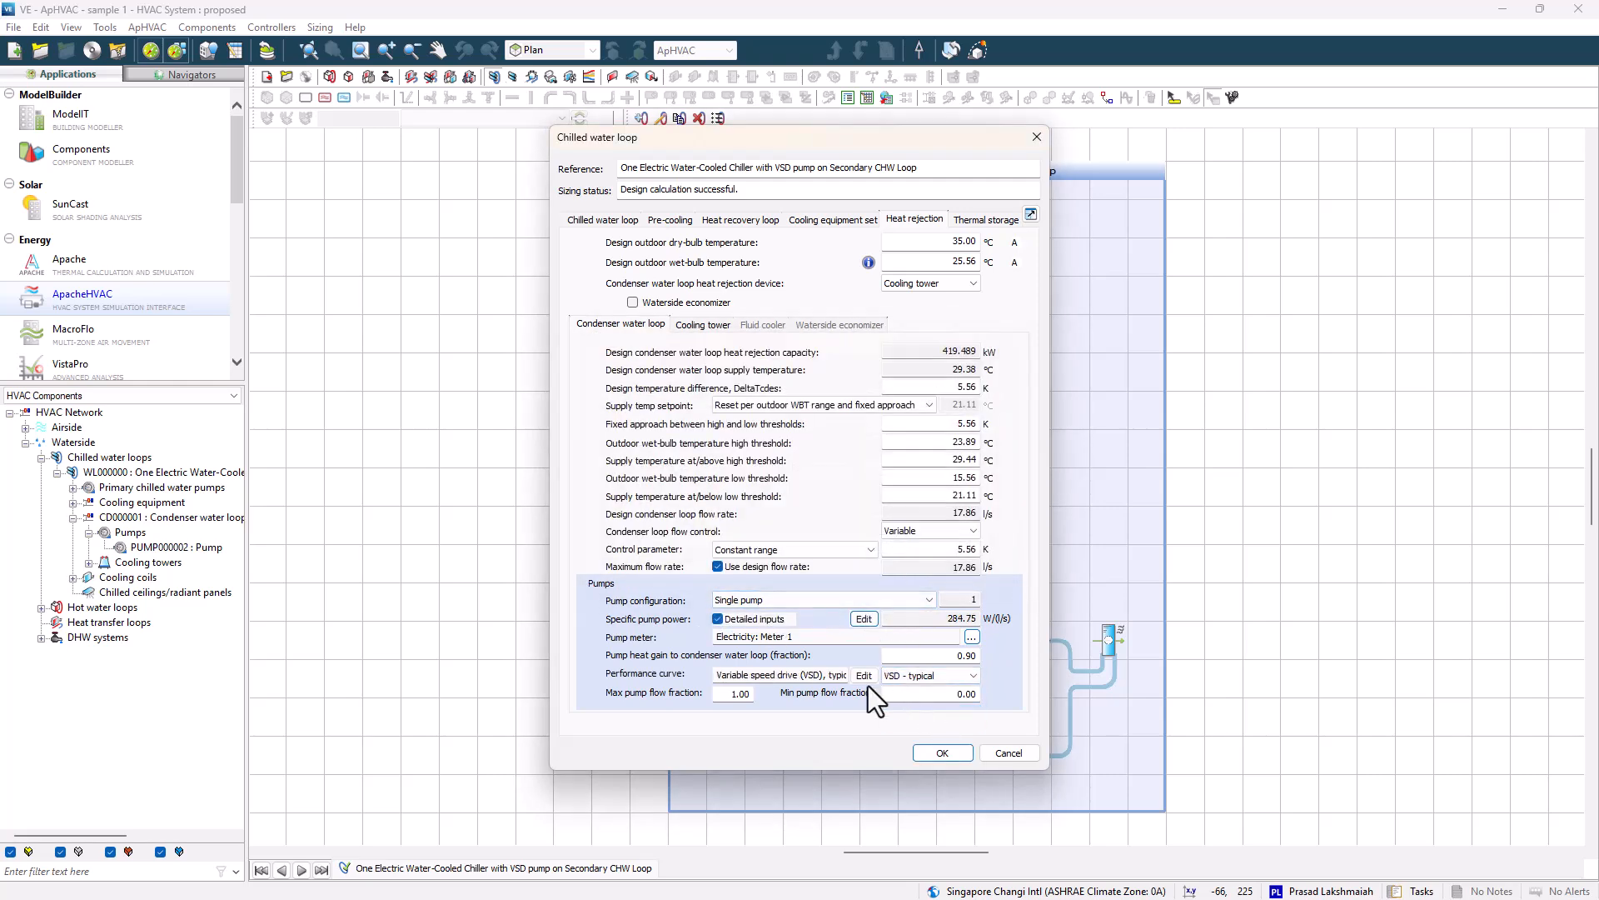
click(865, 676)
click(916, 706)
click(942, 752)
Set the chilled water supply temperature reset type to Outdoor dry-bulb temperature.
click(1167, 490)
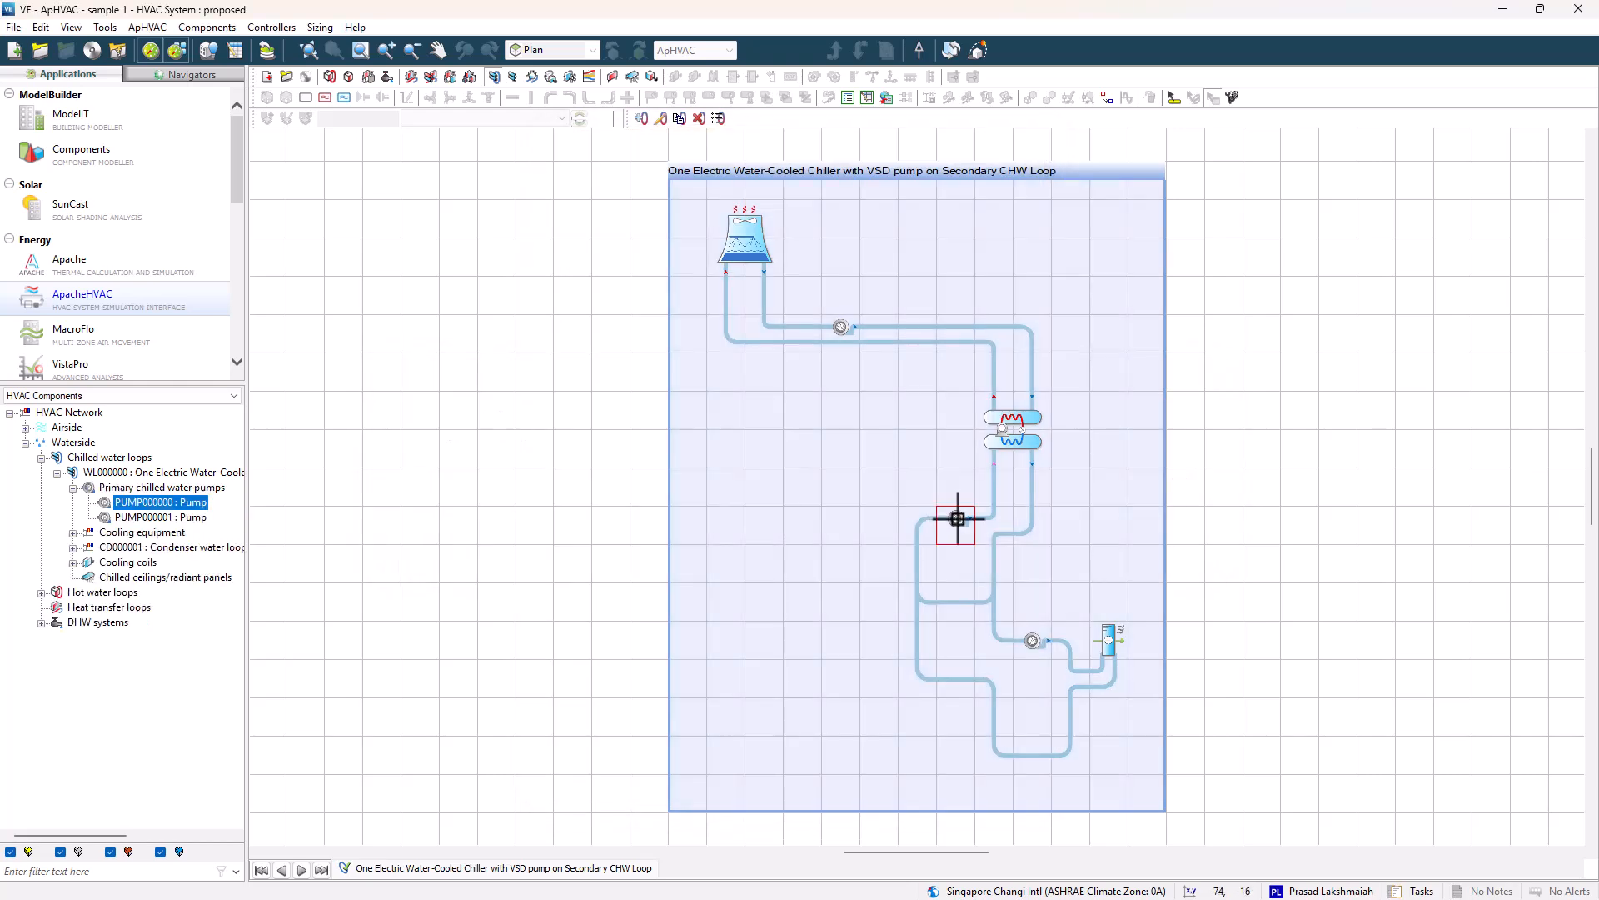
double_click(957, 517)
click(956, 388)
click(923, 432)
click(958, 465)
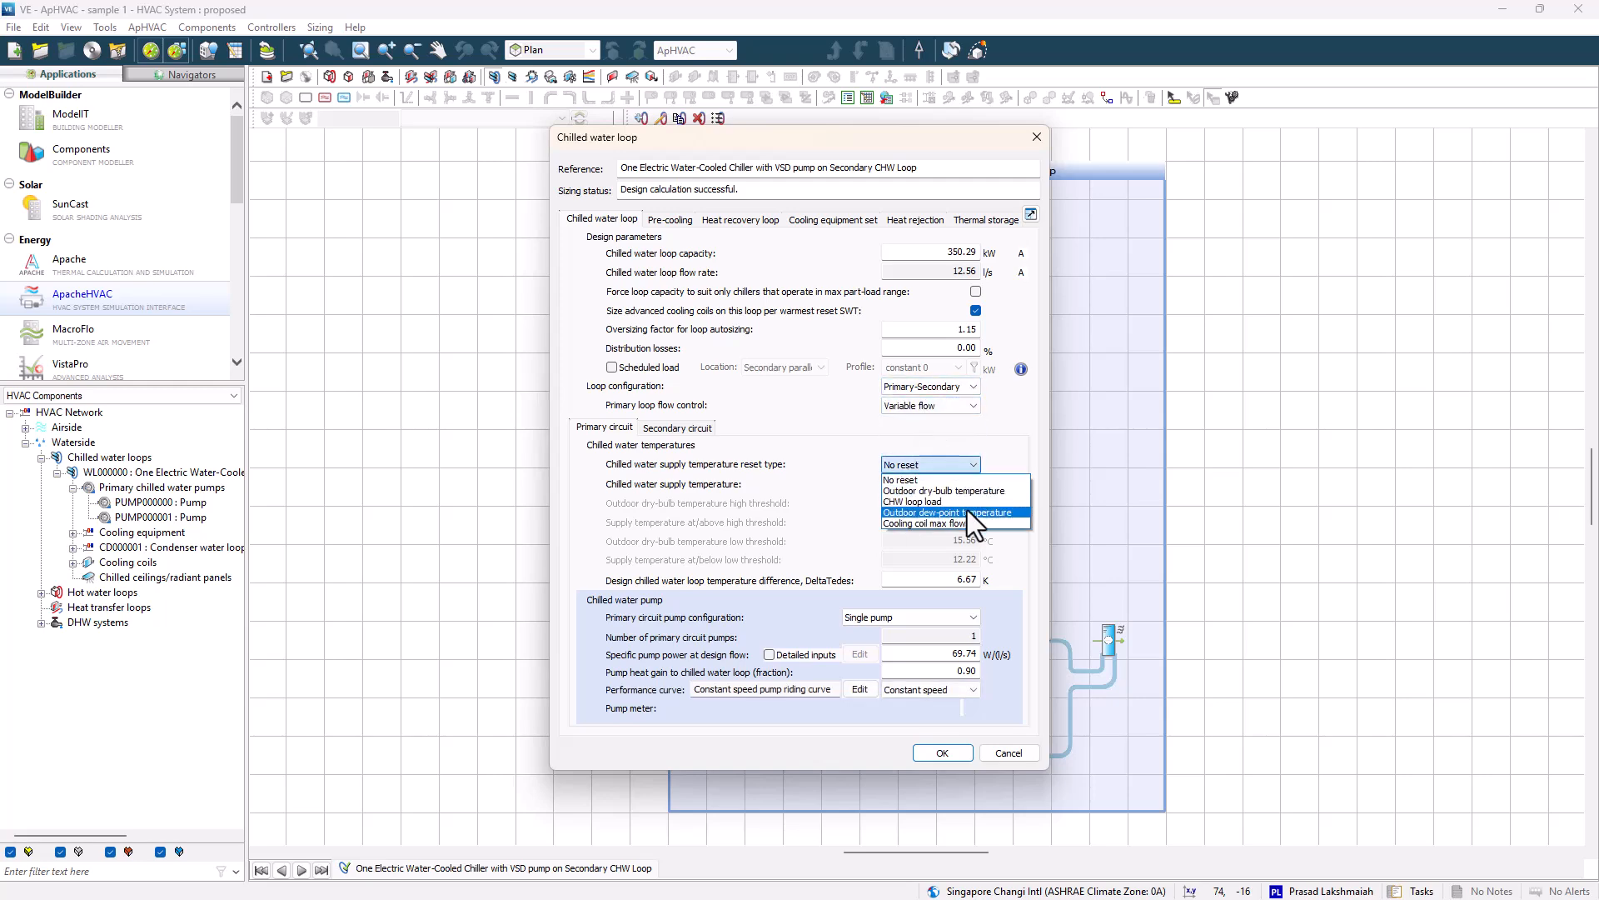
click(941, 491)
Set the primary chilled water pump to detailed inputs with a VSD - typical performance curve and confirm.
click(911, 618)
click(908, 632)
click(769, 654)
click(861, 654)
click(901, 548)
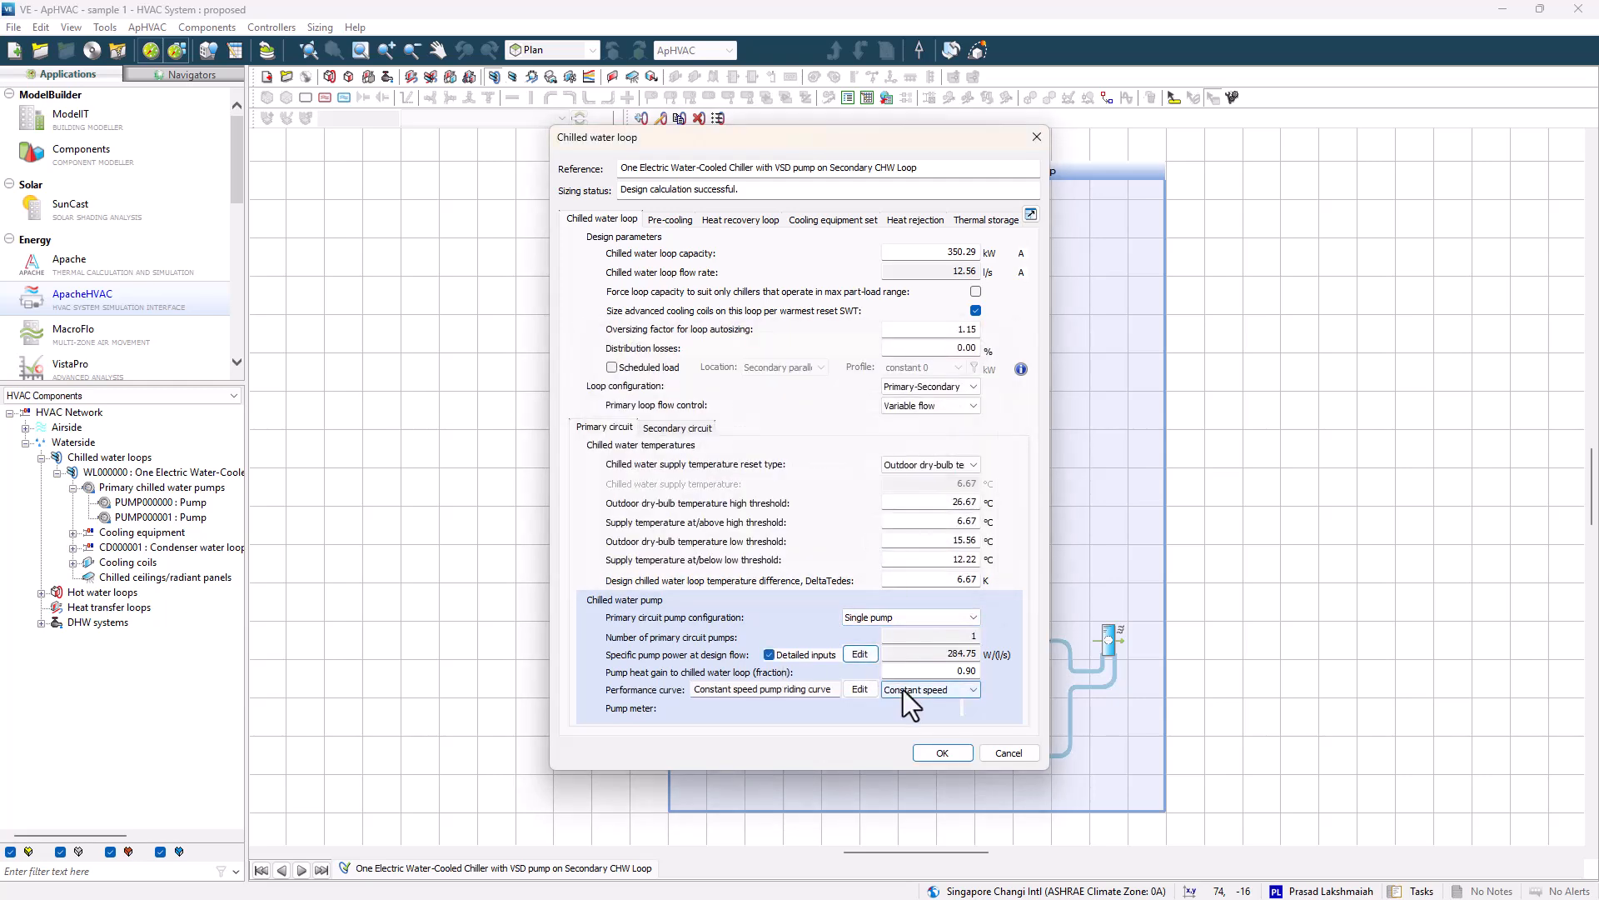
click(908, 692)
click(913, 715)
click(860, 689)
click(923, 642)
click(942, 752)
key(Return)
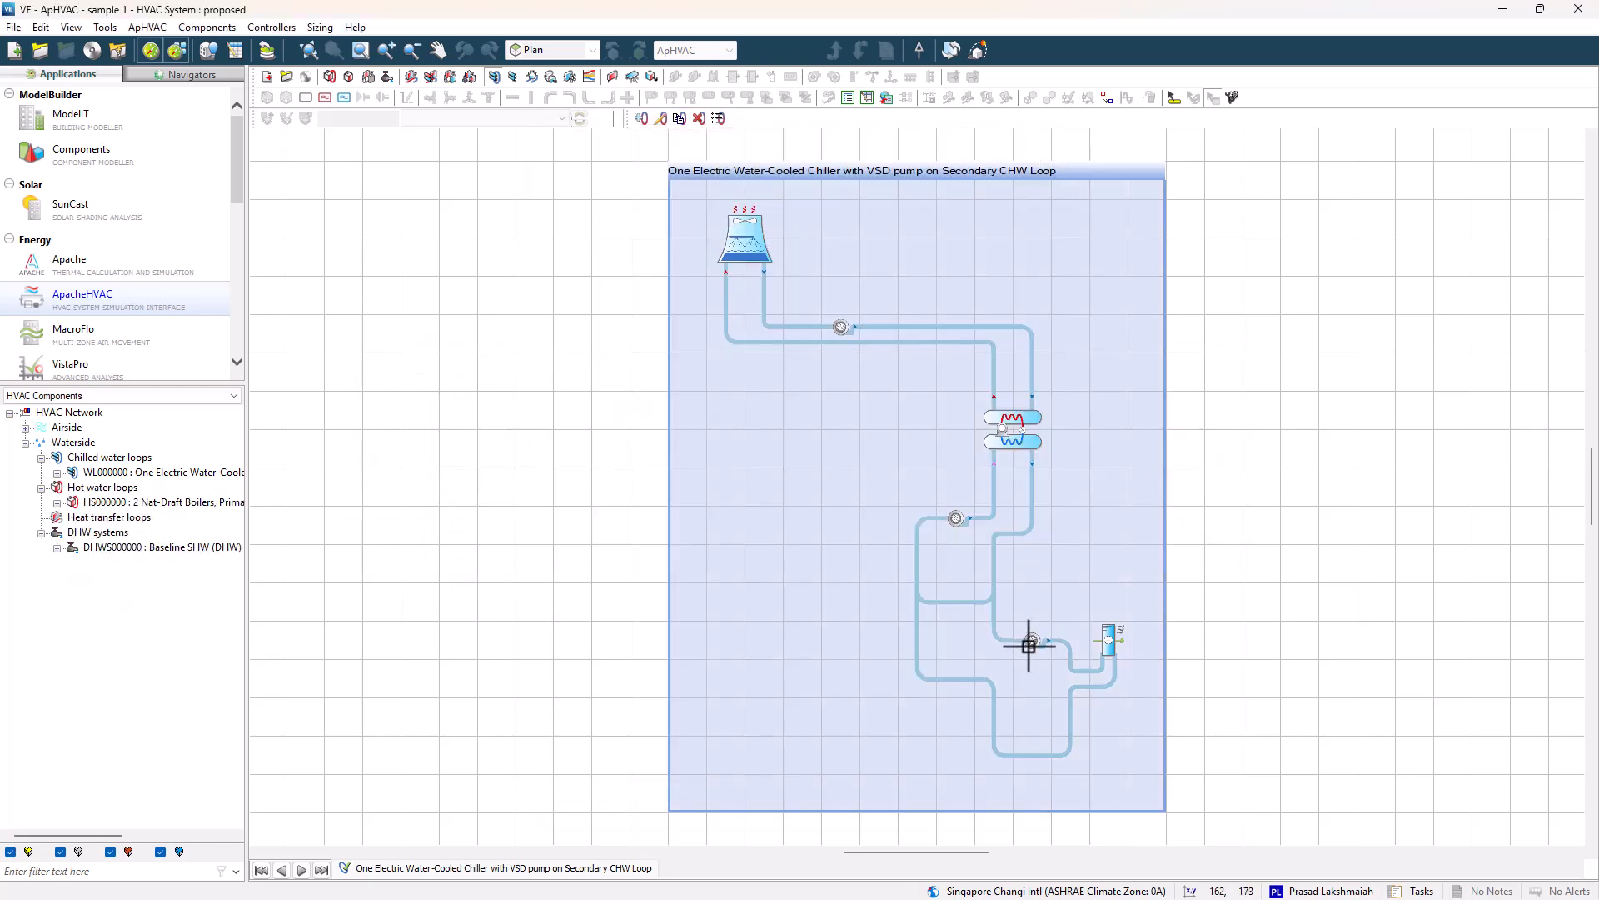
Set the secondary chilled water pump to detailed inputs with a VSD - typical performance curve and confirm.
double_click(1032, 643)
click(769, 633)
click(860, 632)
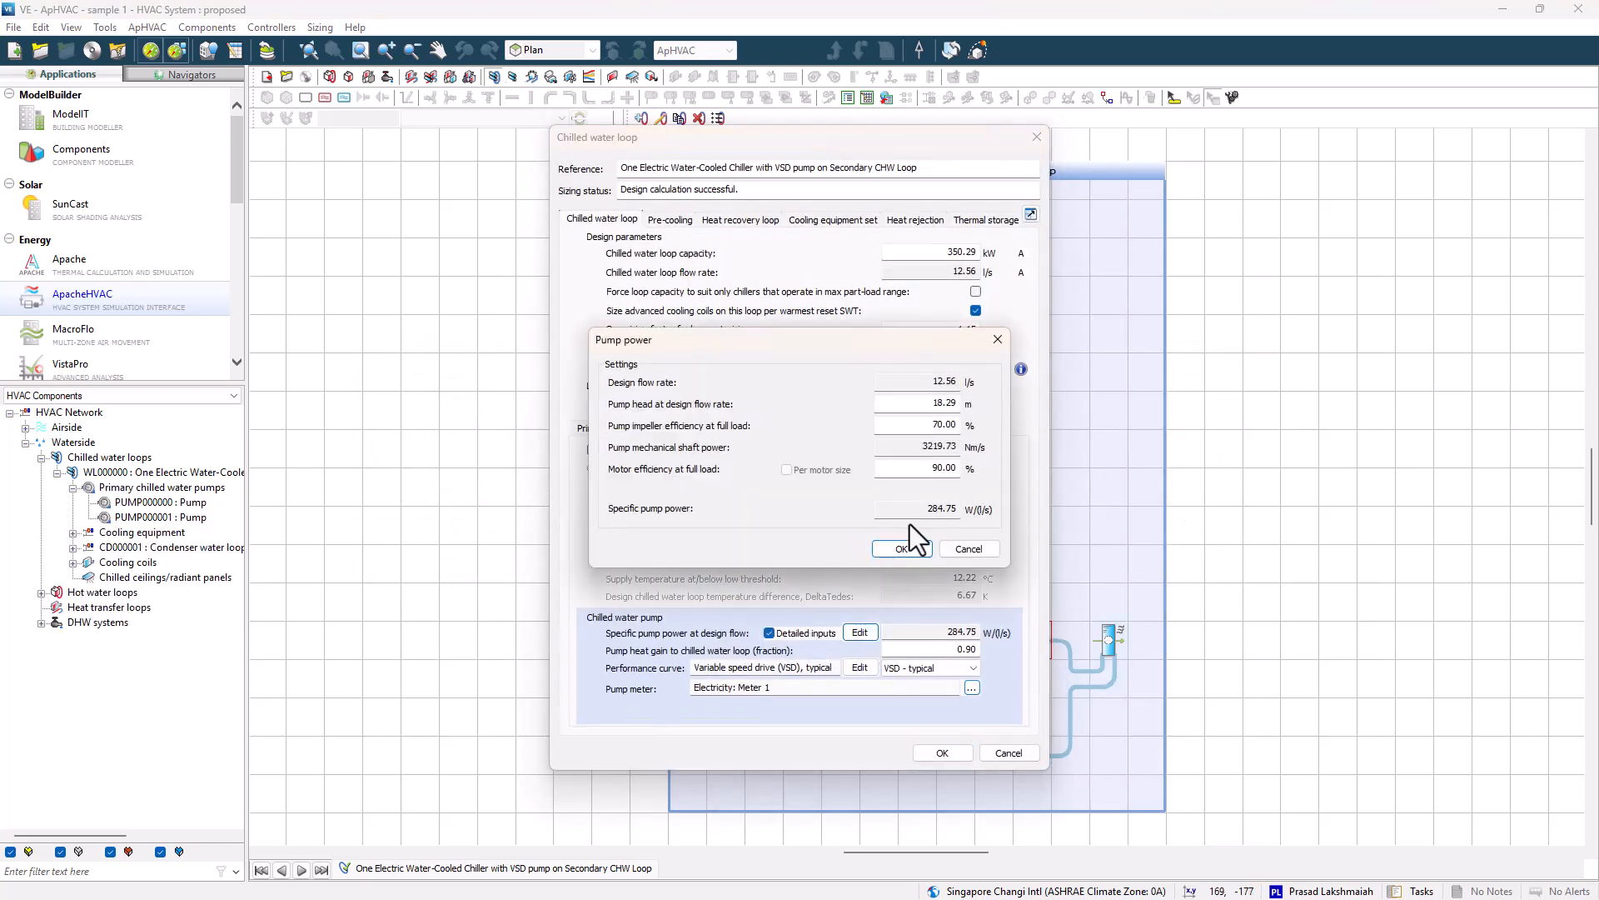
click(901, 548)
click(859, 668)
click(921, 635)
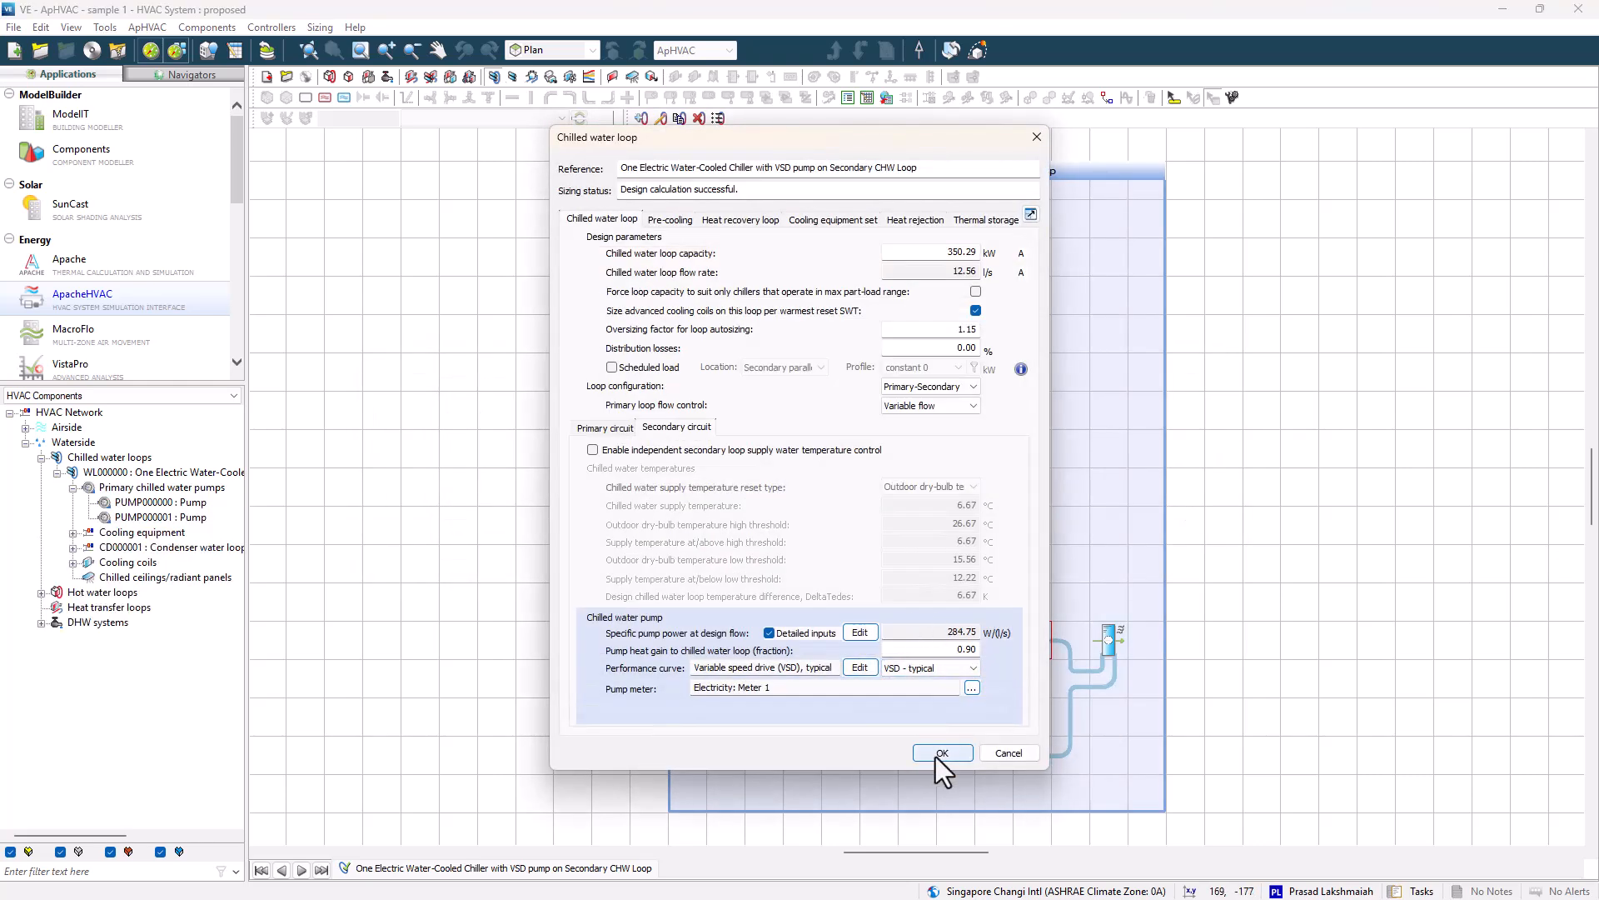
click(939, 753)
Reopen the AHU cooling coil and confirm its settings.
click(1176, 492)
double_click(1110, 639)
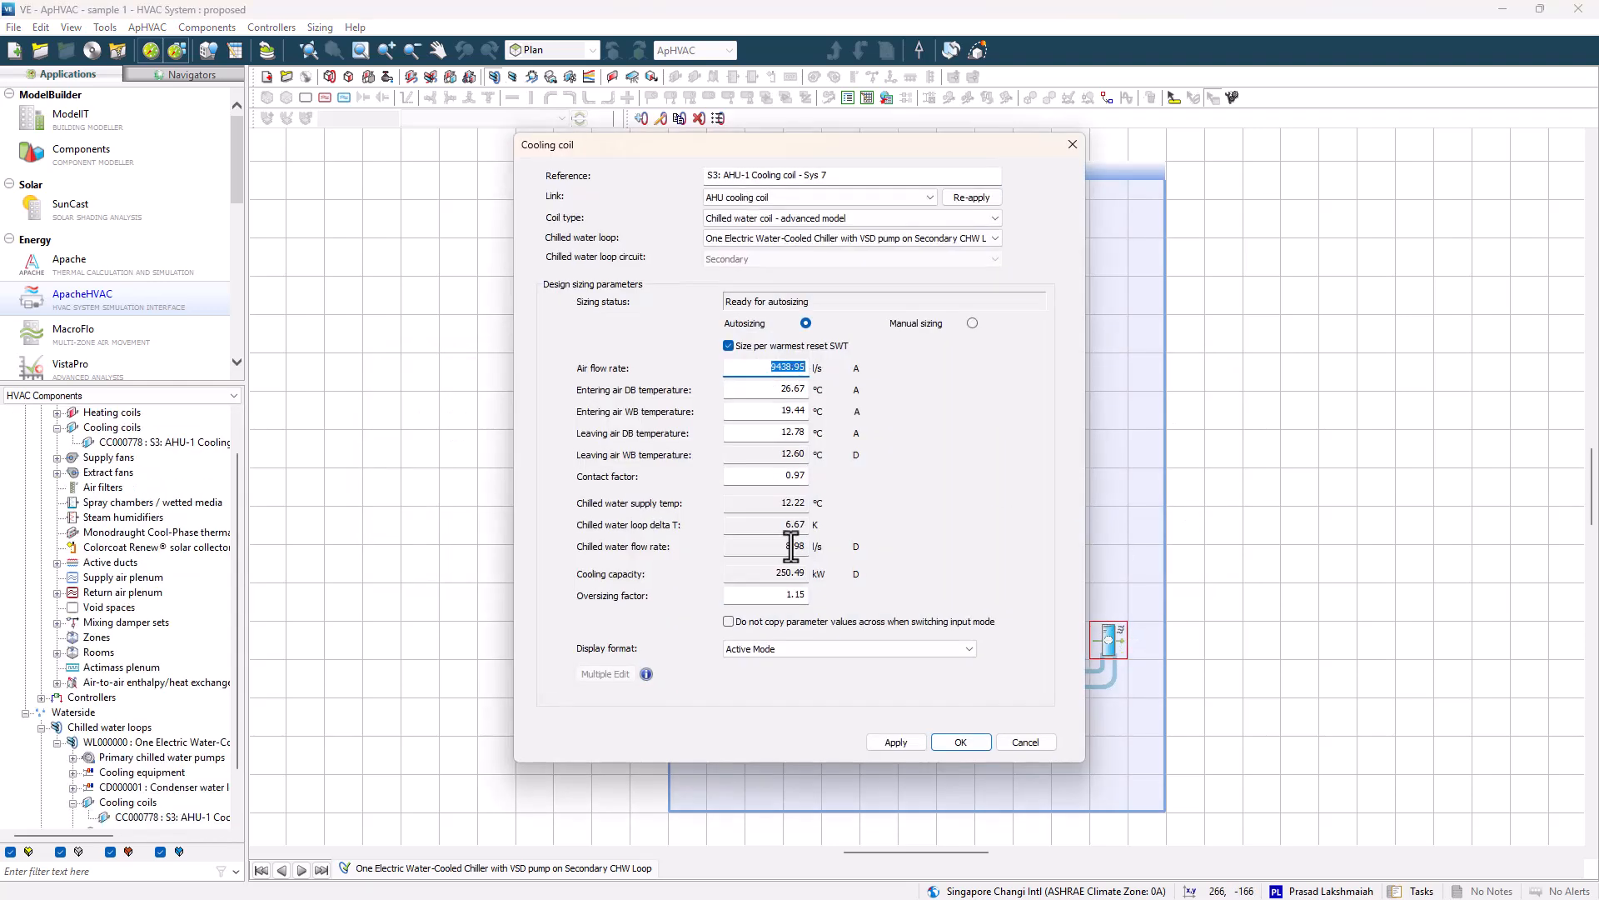
click(959, 742)
Set the SA supply fan's category to Interior central and its airflow curve to Variable-speed drive (VSD) fan.
click(497, 79)
double_click(750, 453)
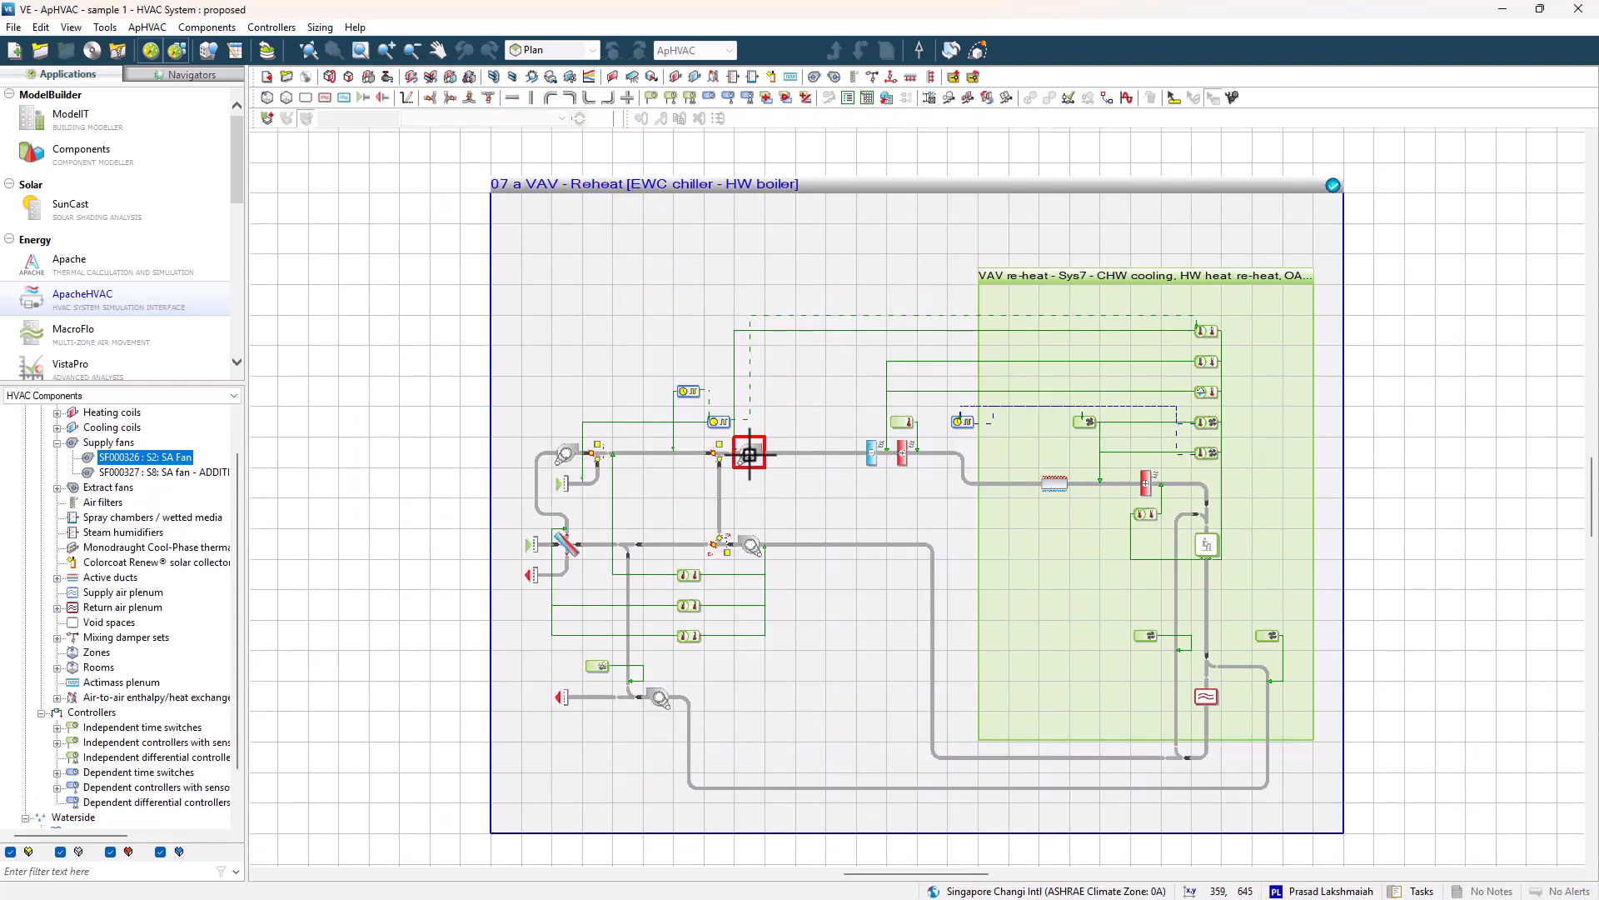
click(911, 225)
click(911, 225)
click(940, 469)
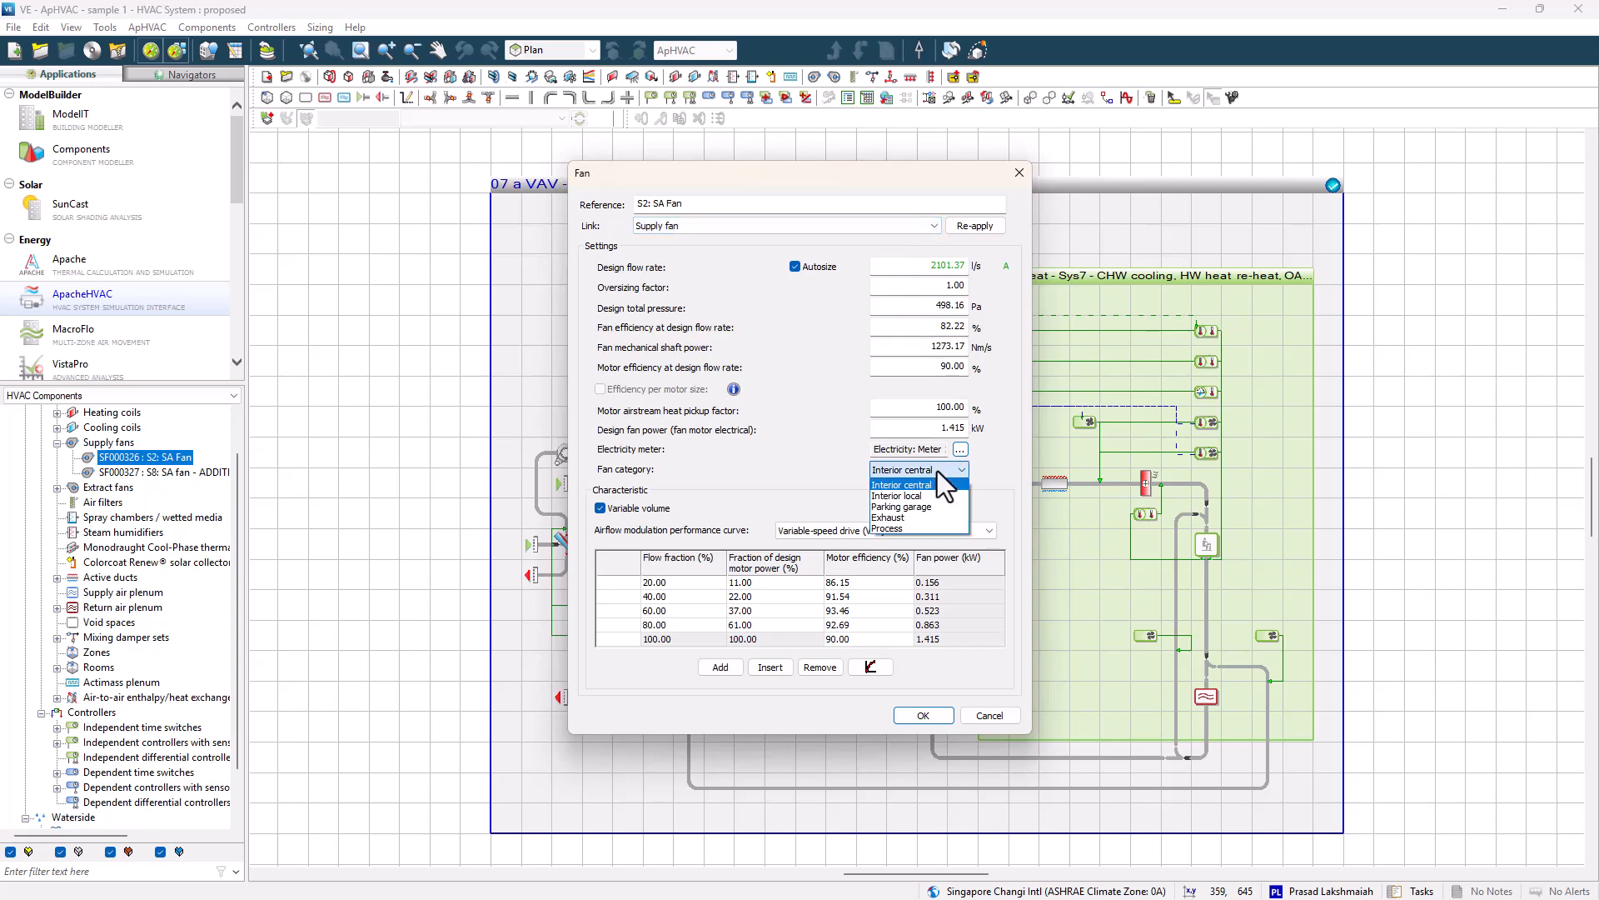
click(940, 471)
click(917, 531)
click(916, 556)
click(906, 713)
Check the RA fan and set the additional SA fan's airflow curve to Variable-speed drive (VSD) fan.
double_click(750, 543)
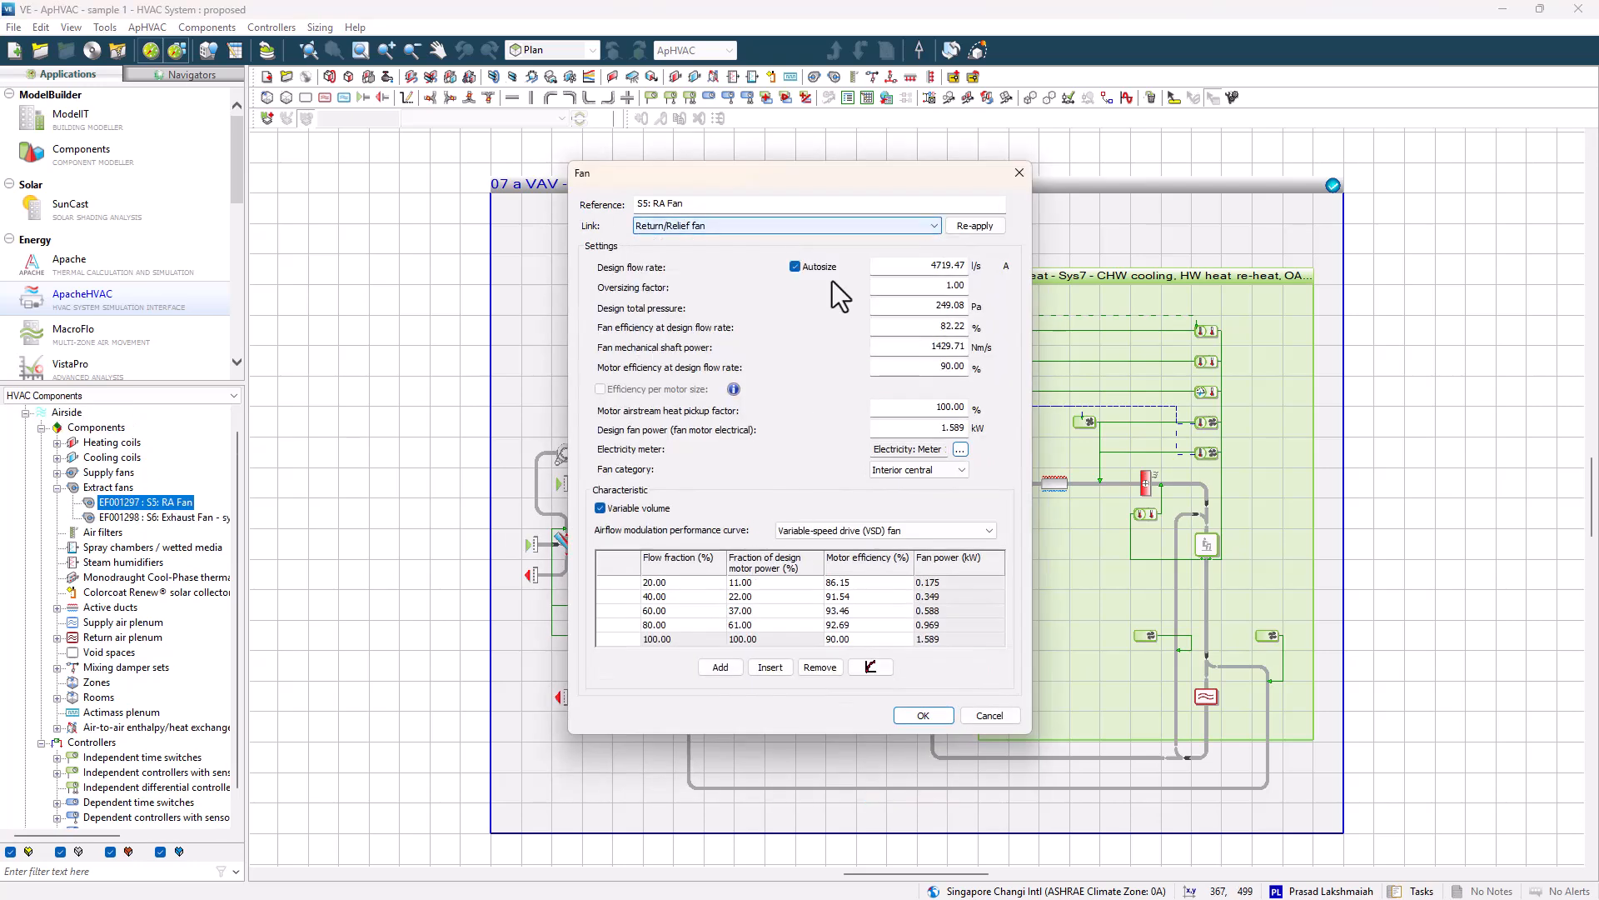
click(922, 715)
double_click(572, 453)
click(922, 532)
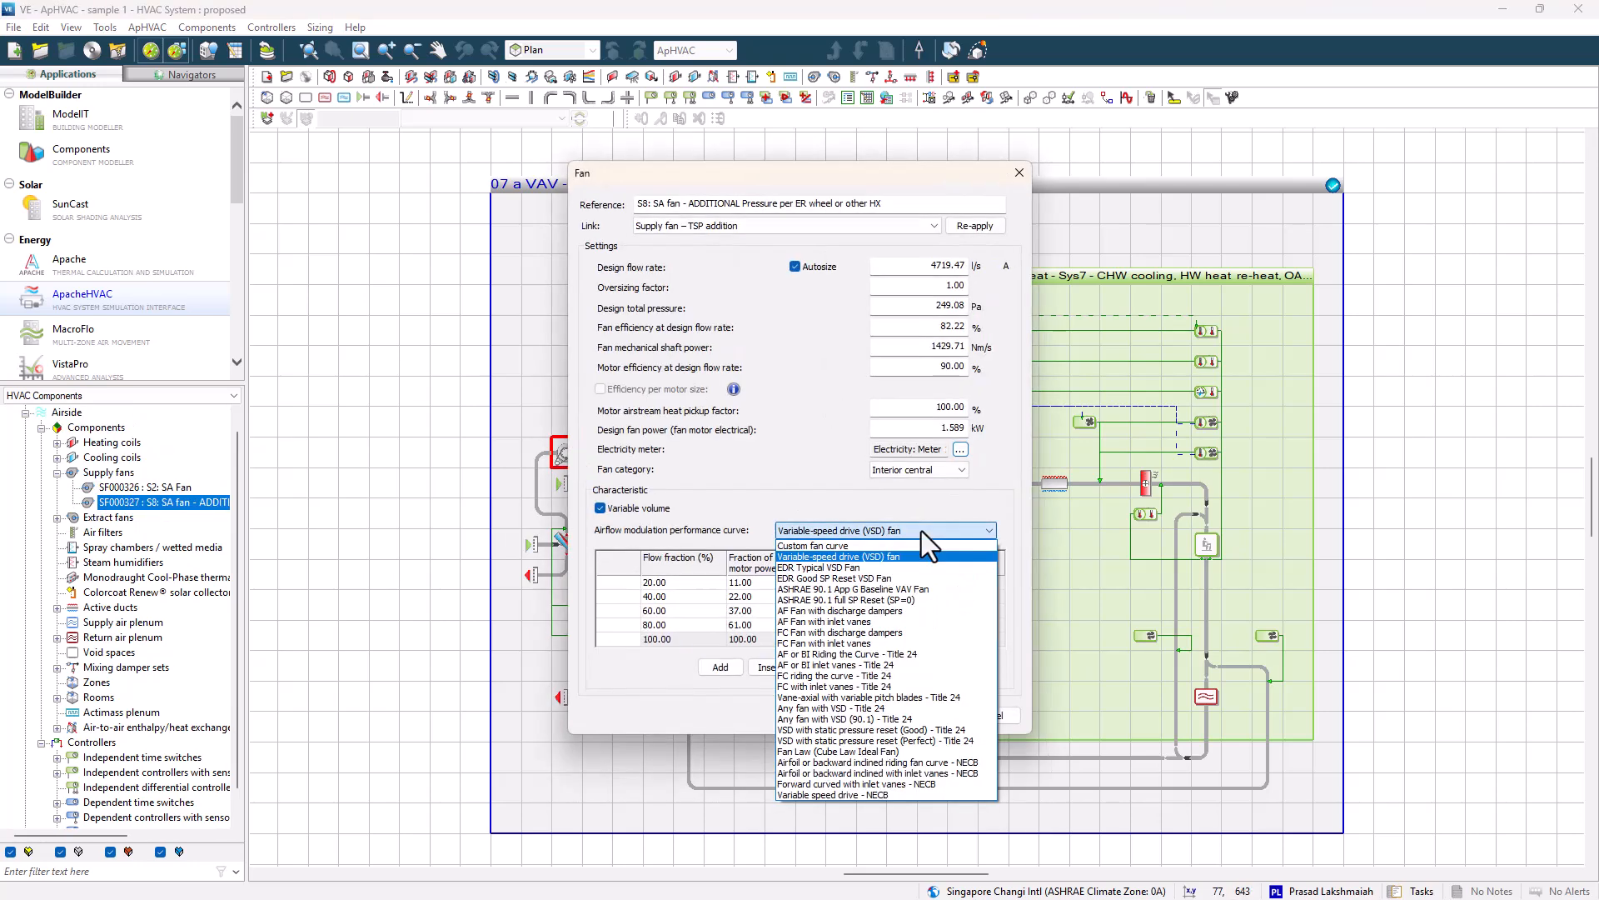
click(921, 532)
click(932, 713)
Open the S6 exhaust fan and confirm its settings.
click(666, 700)
double_click(667, 699)
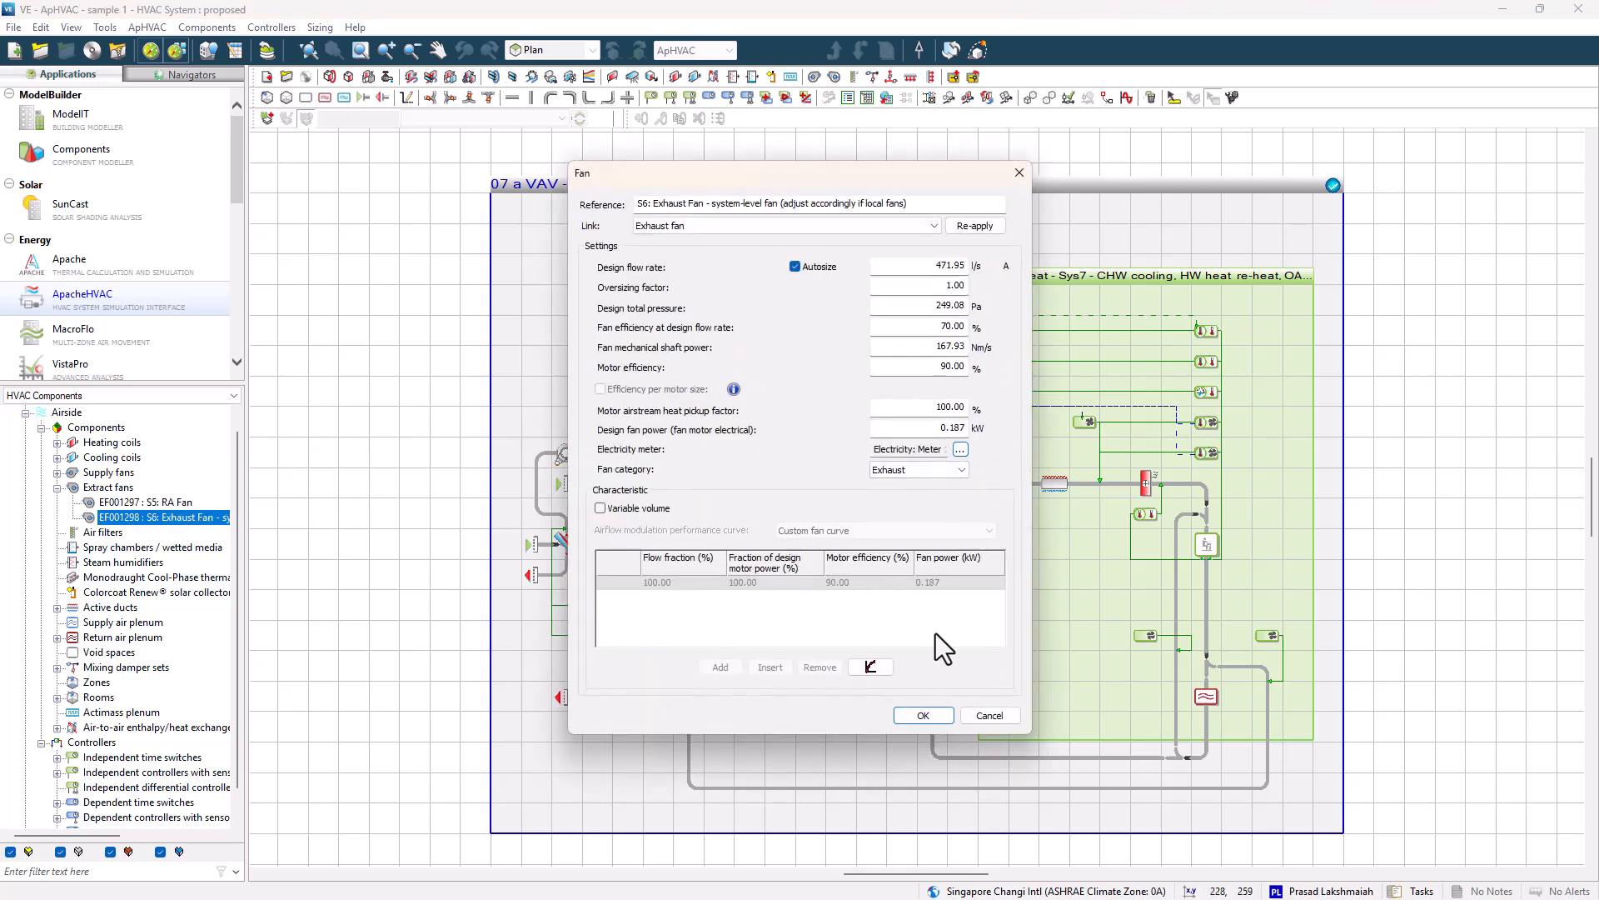
click(922, 714)
Set the energy recovery device's sensible heat effectiveness to 70% and confirm.
double_click(567, 544)
double_click(906, 411)
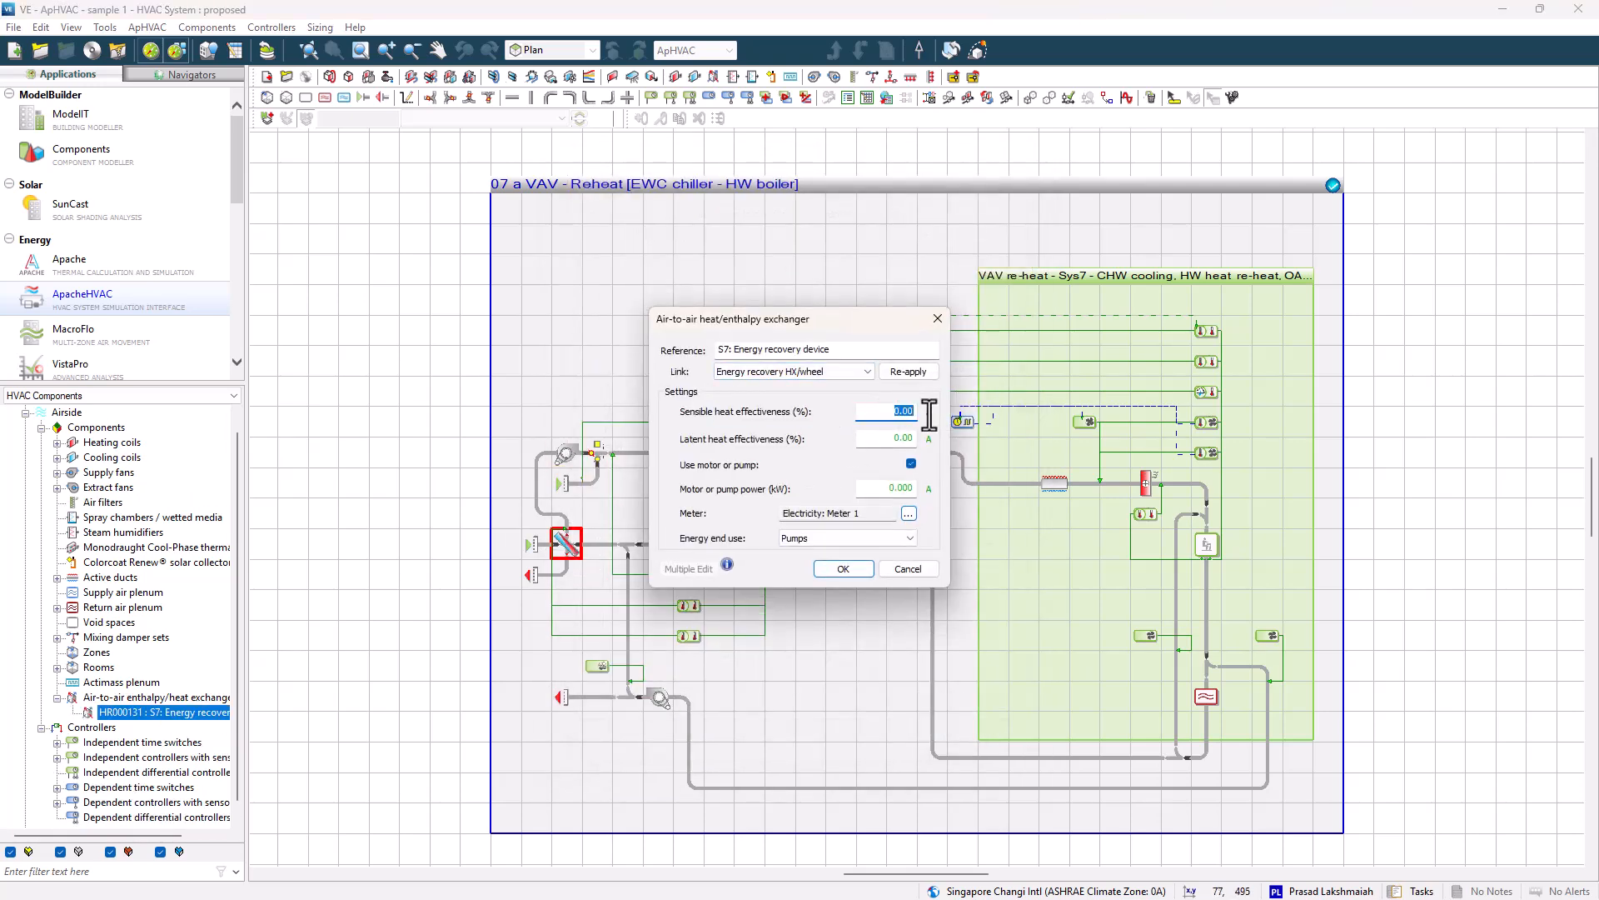
text(70)
click(845, 568)
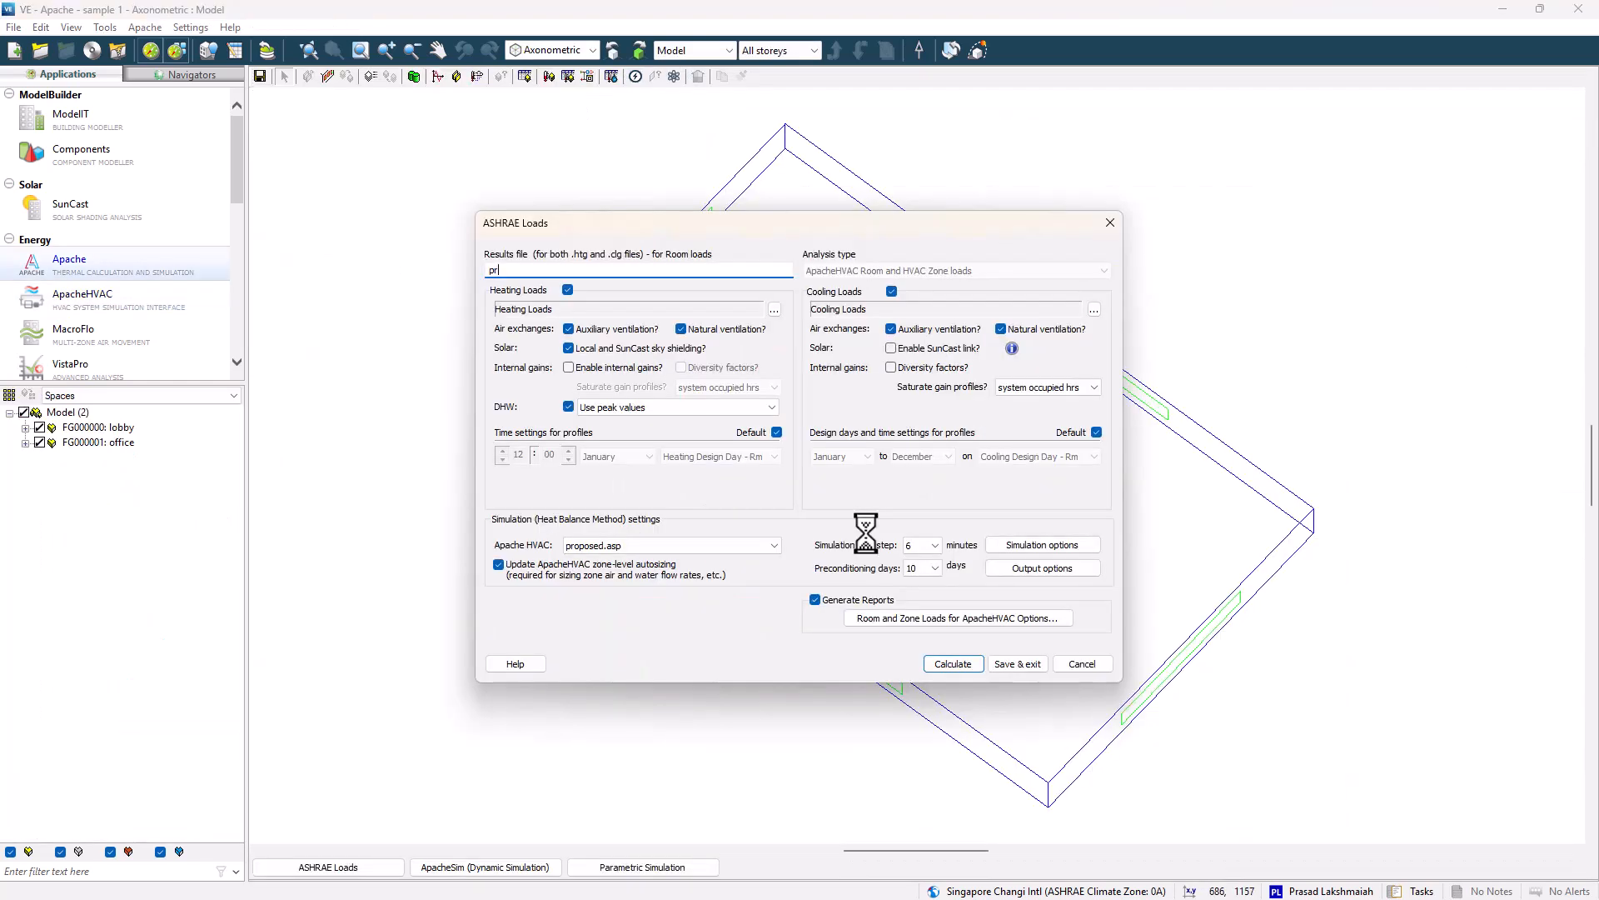
Enable internal gains for heating loads, turn off report generation, and calculate the ASHRAE loads for results file proposed.
click(569, 367)
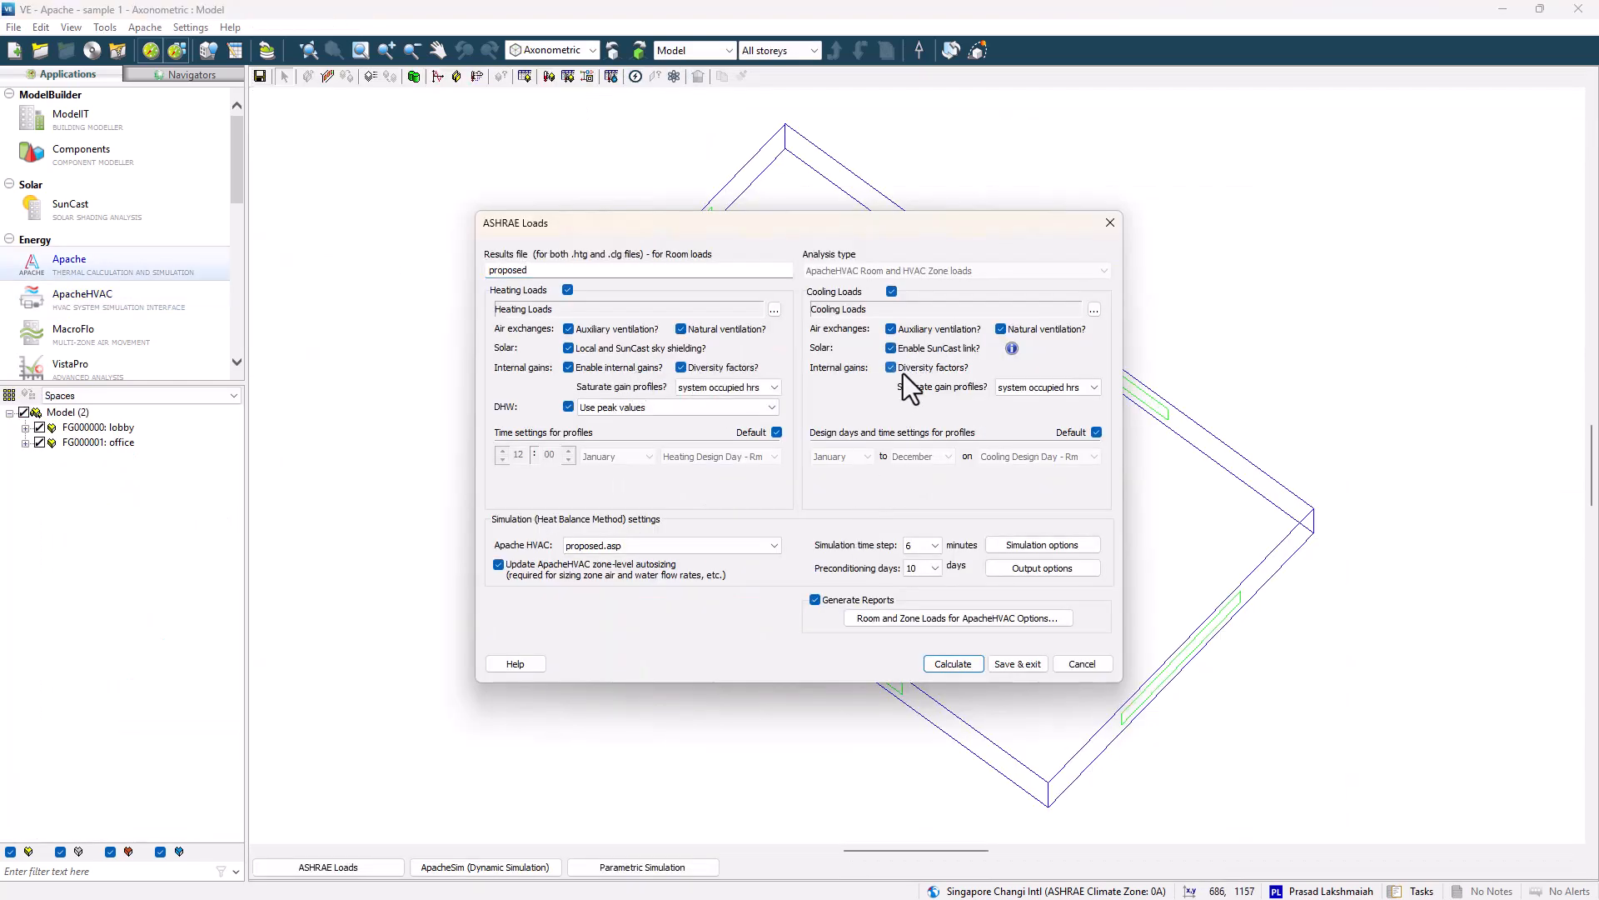
click(858, 599)
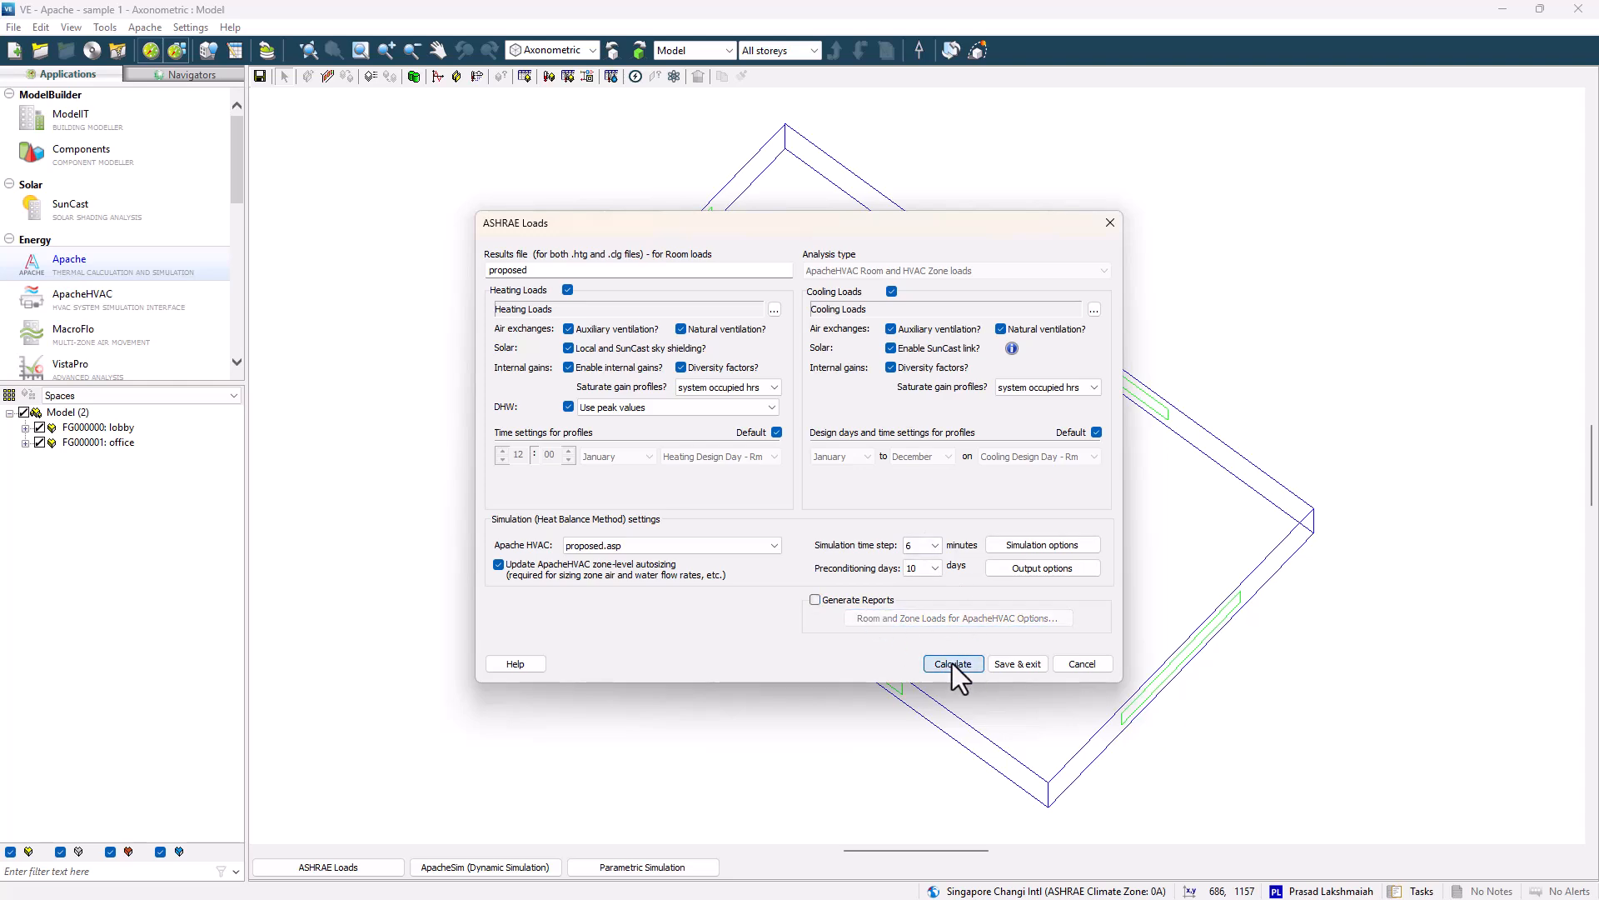
click(952, 663)
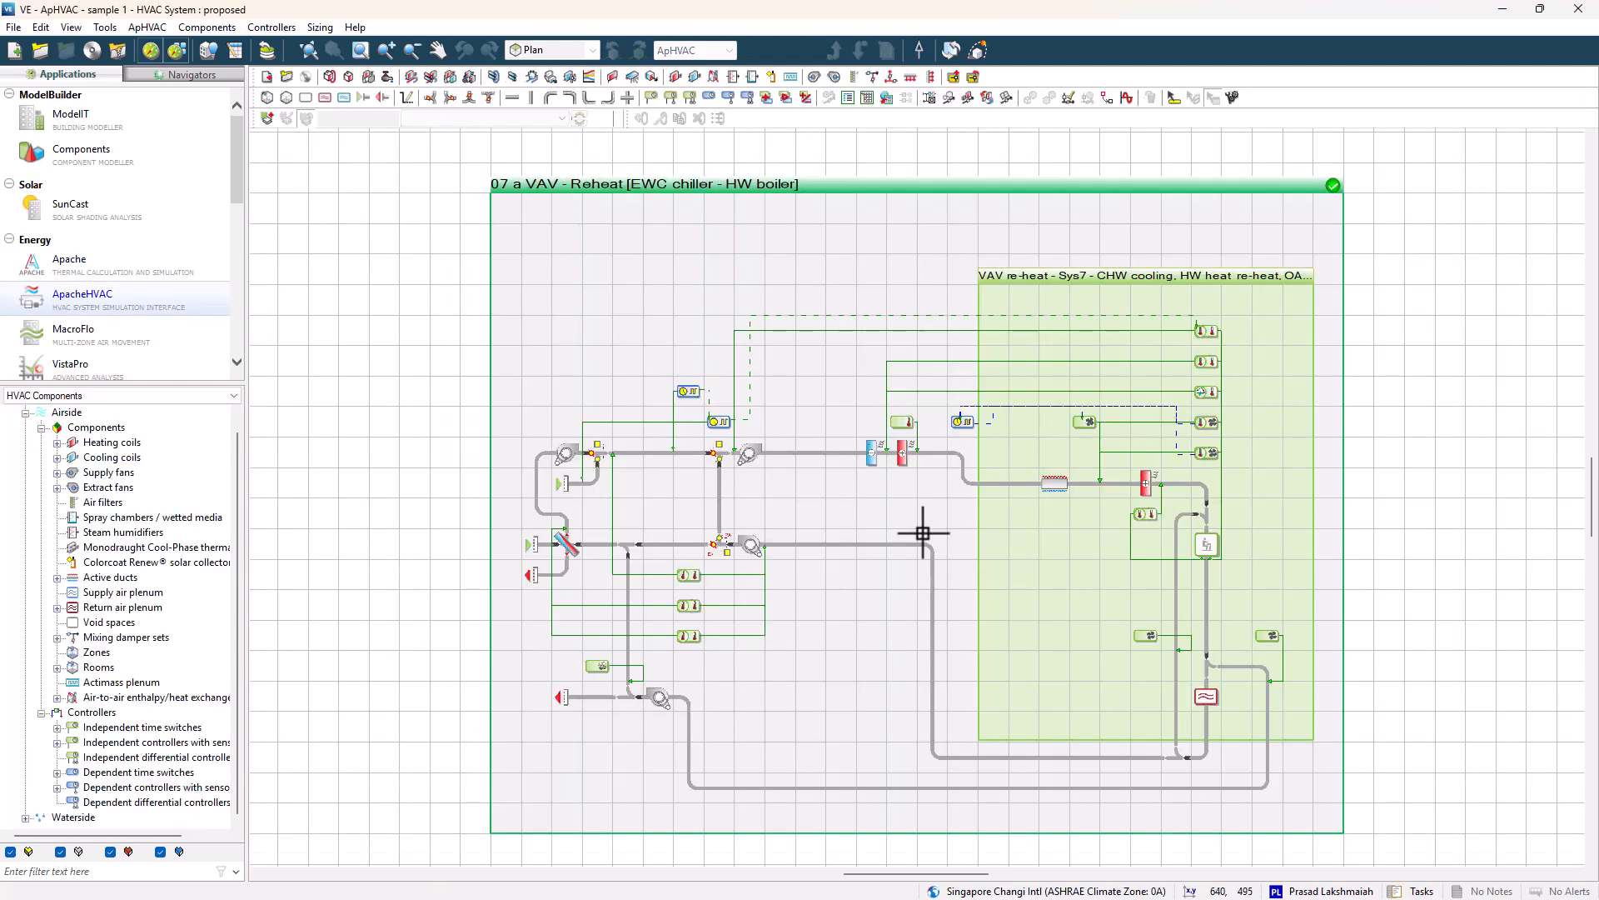
Open the AHU cooling coil's chilled water loop and review the electric water-cooled chiller's design conditions.
double_click(871, 454)
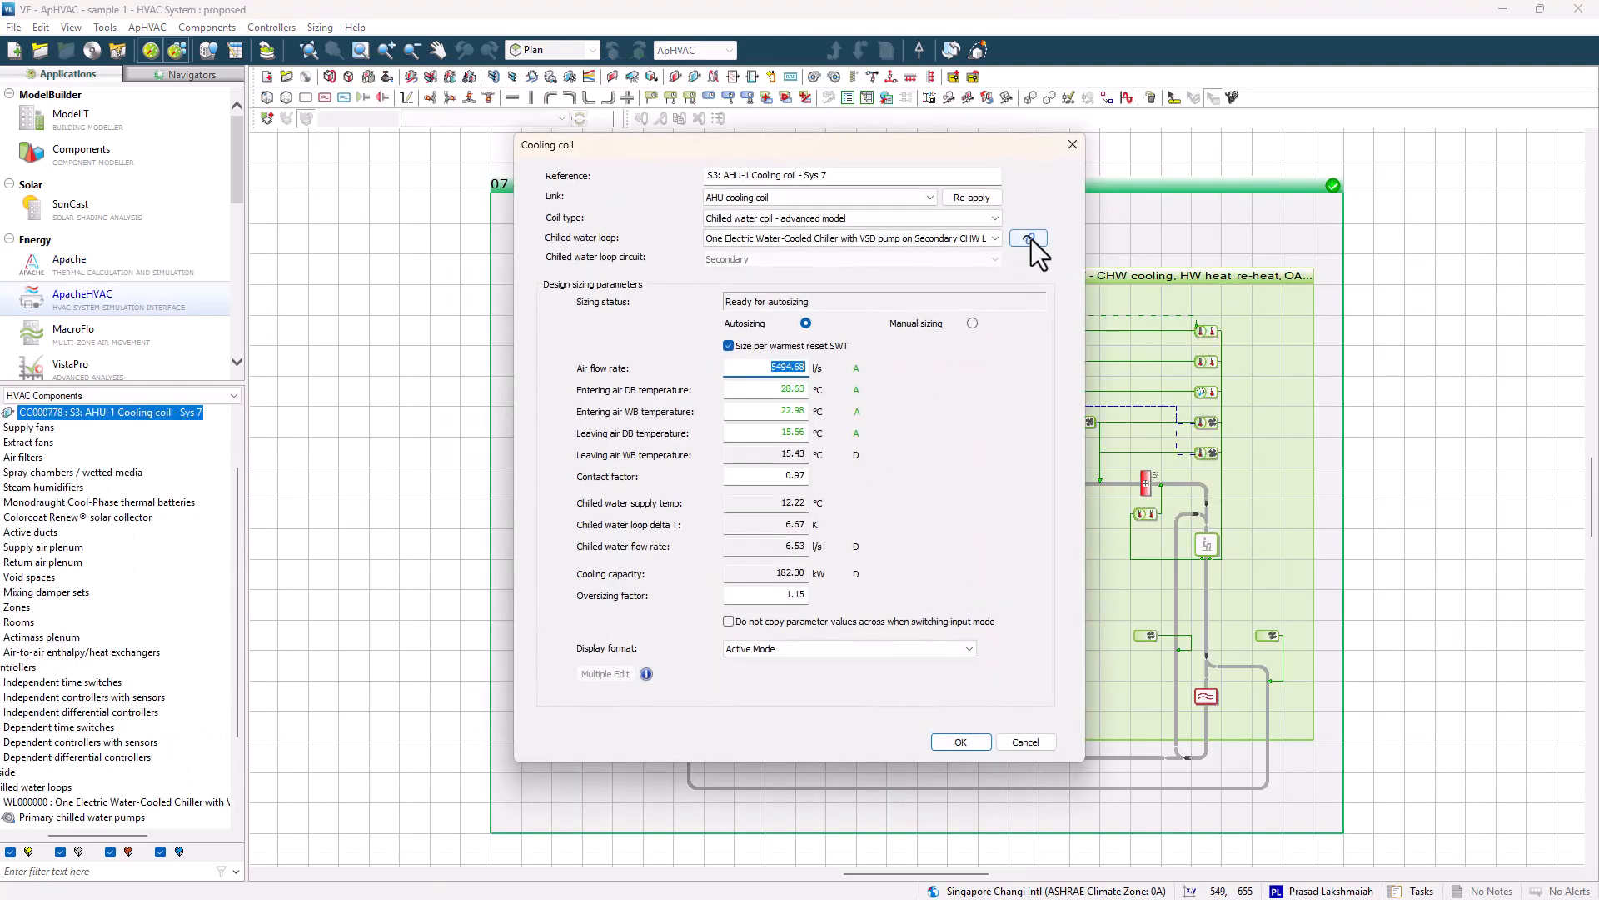
click(1030, 239)
click(1011, 433)
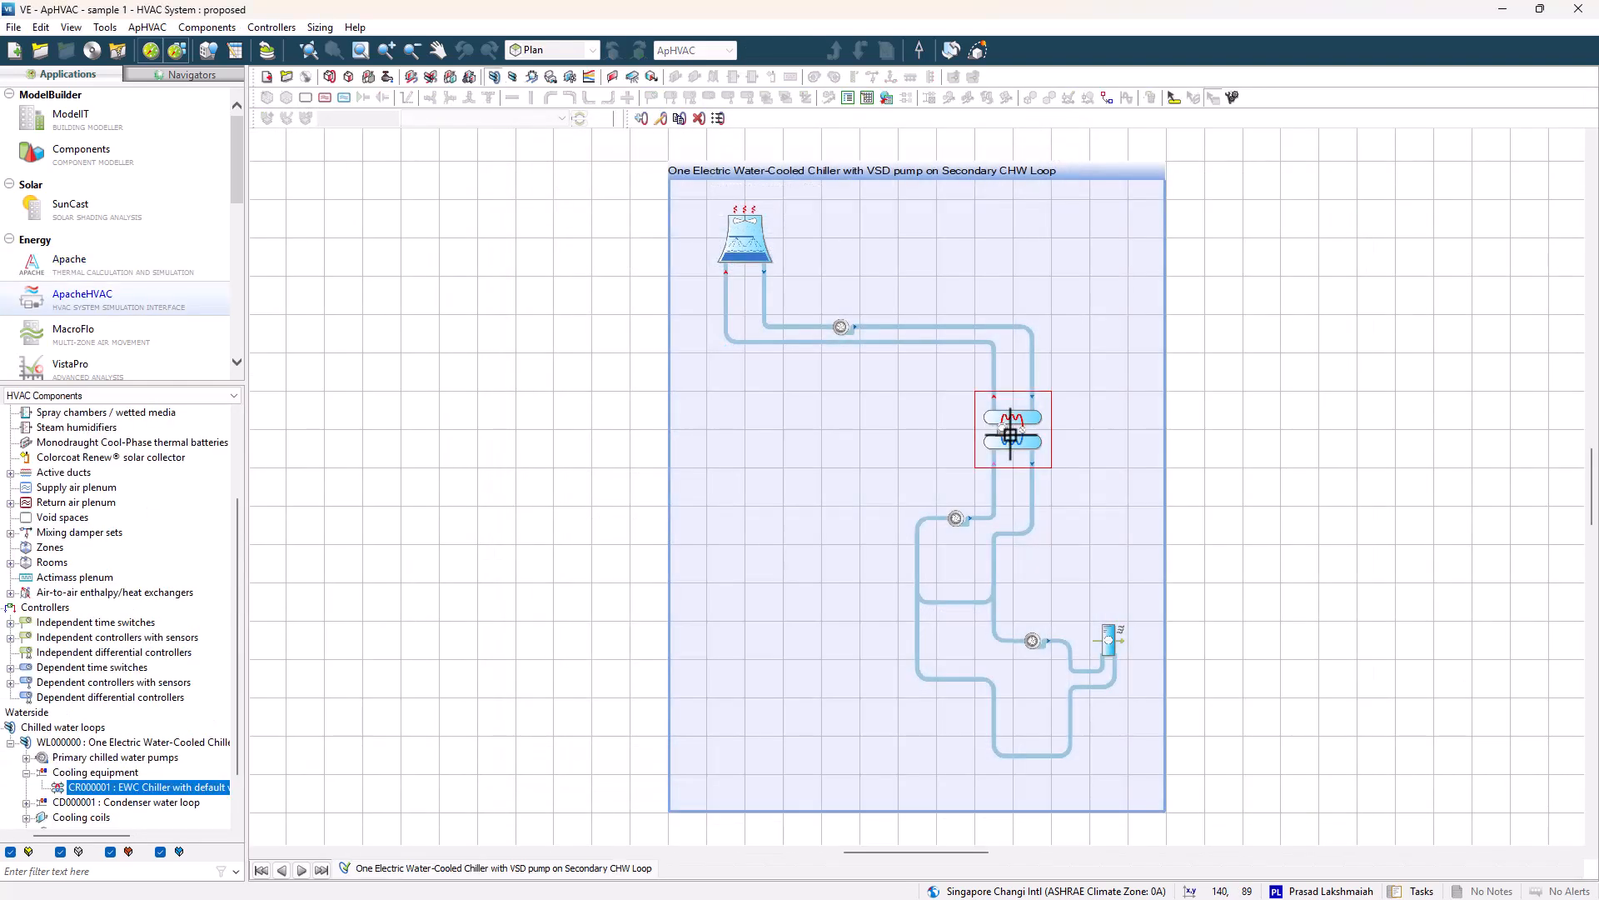
double_click(1010, 434)
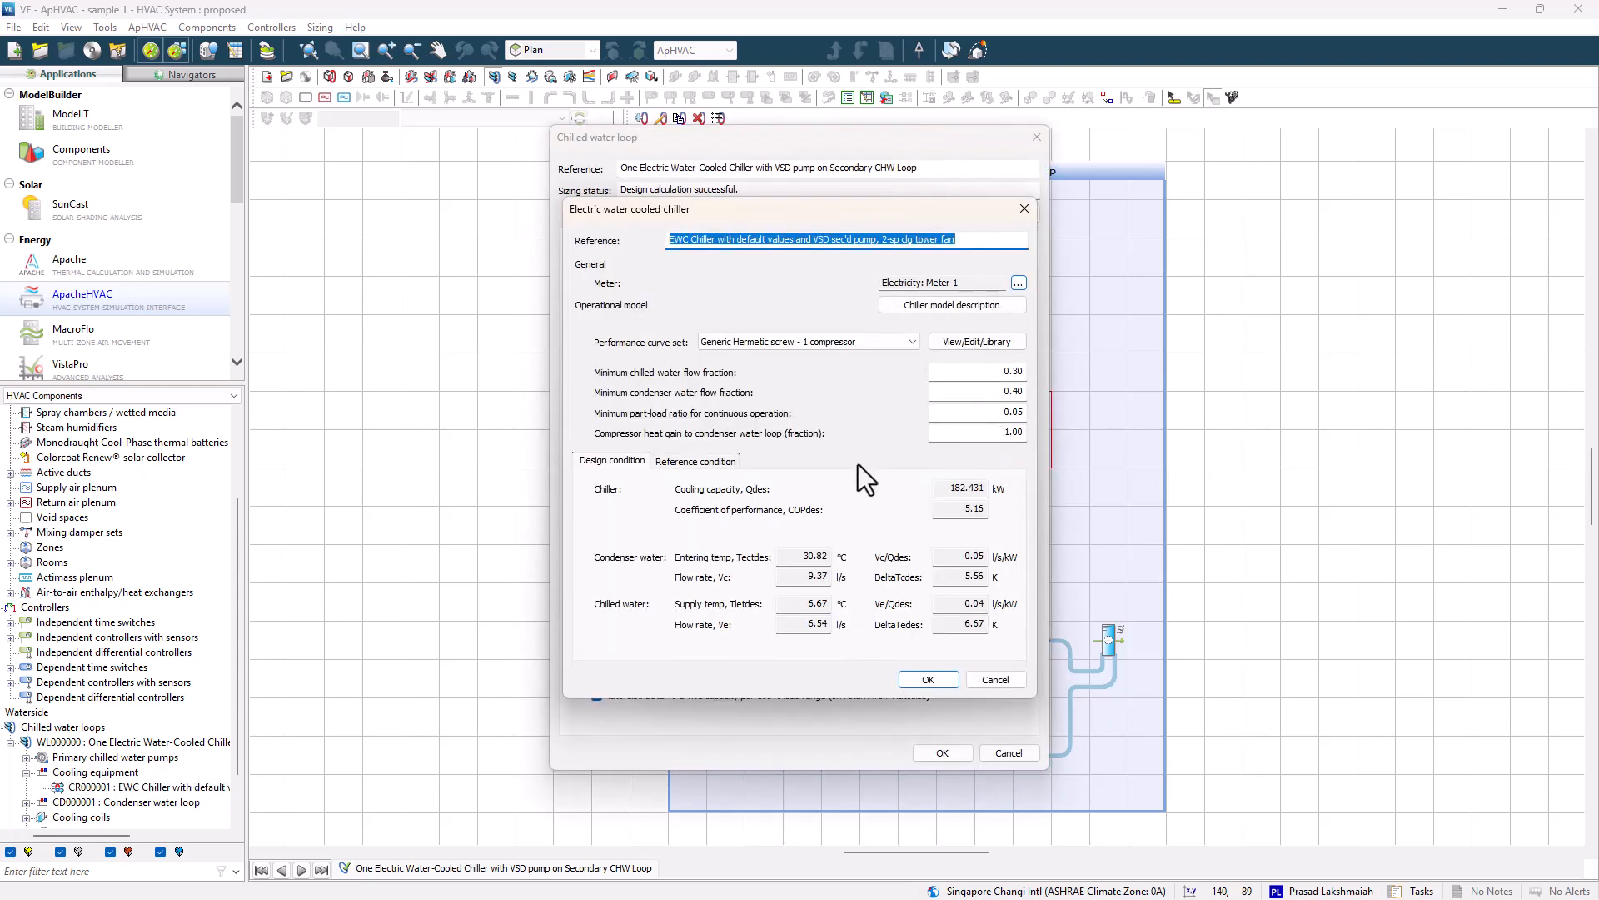
click(718, 462)
click(932, 682)
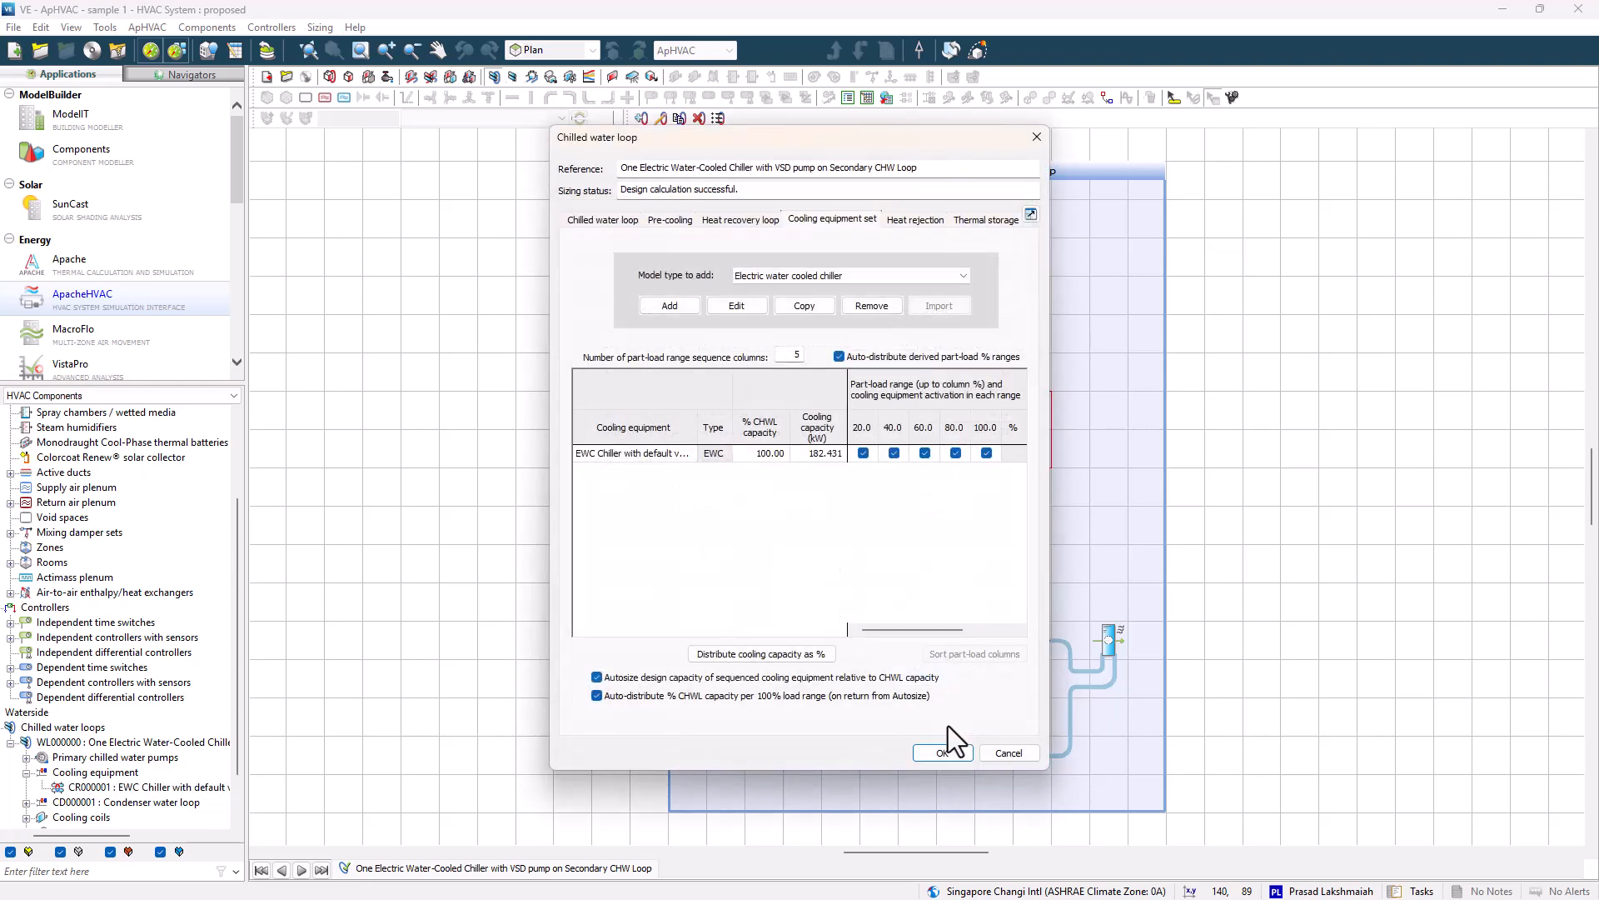
click(941, 752)
click(1172, 493)
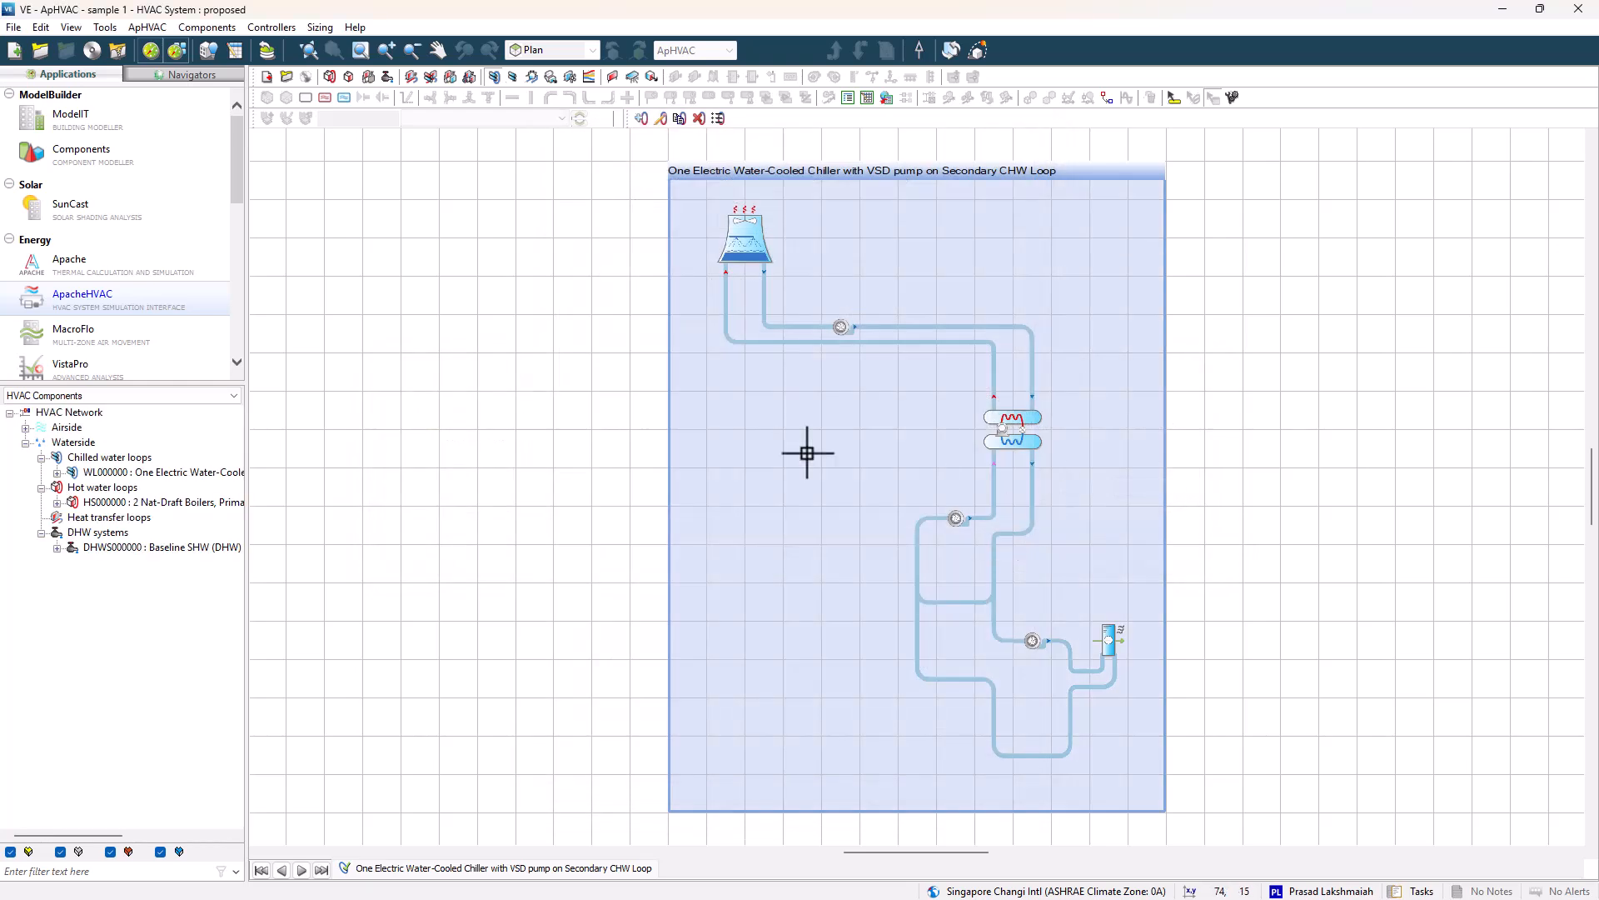
Open the ApacheSim dynamic simulation and enable the SunCast and ApacheHVAC links.
click(173, 271)
click(733, 518)
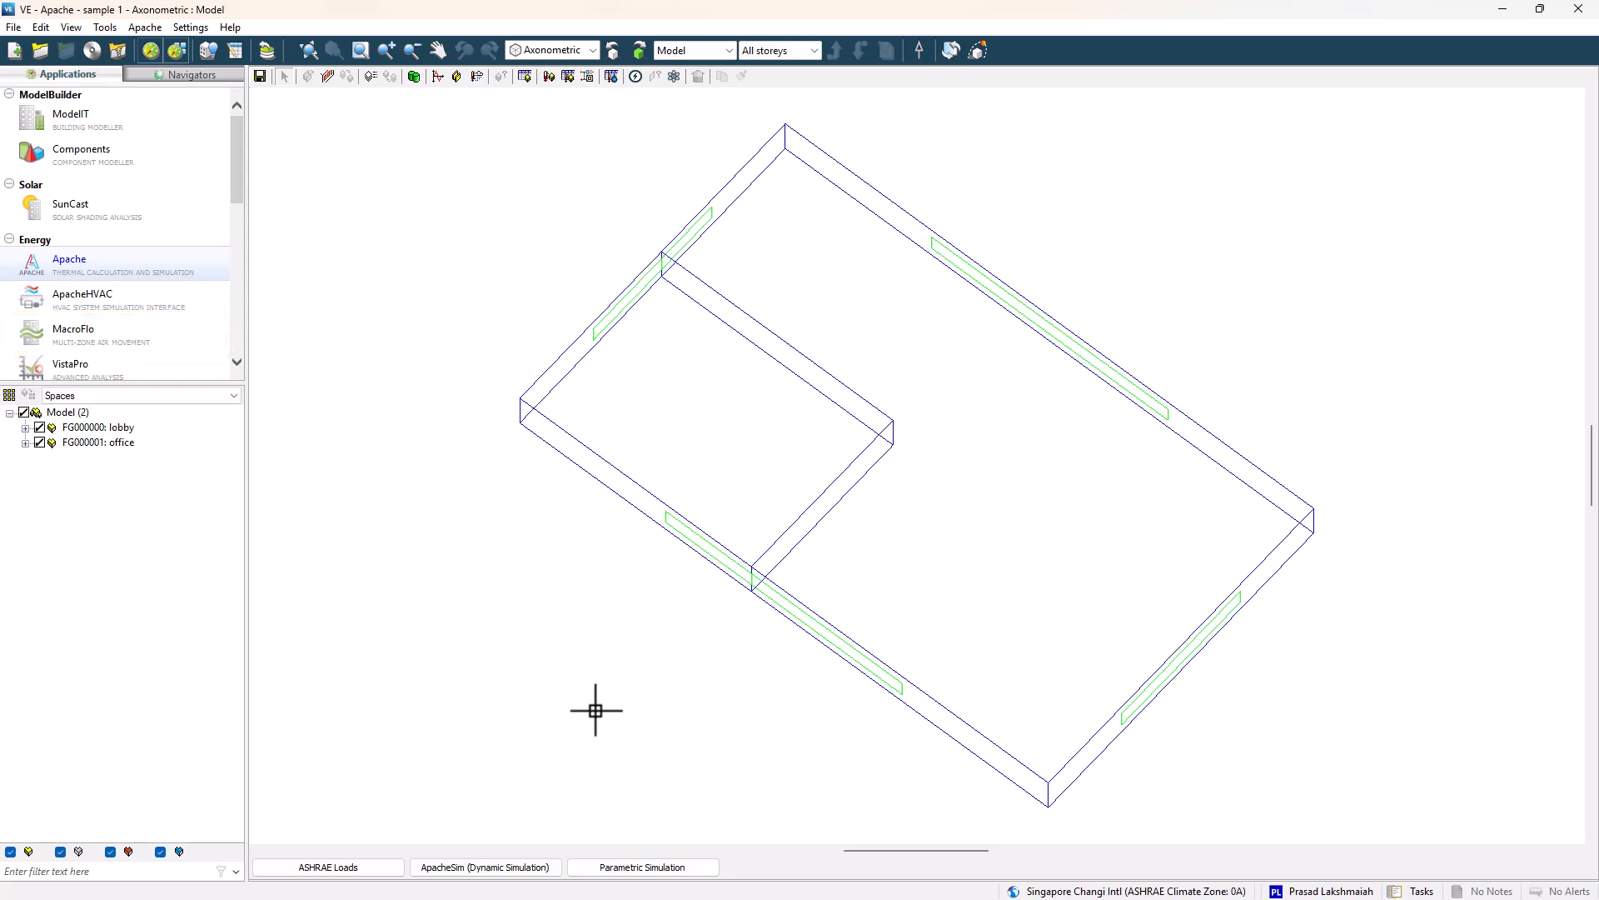
click(528, 868)
click(593, 368)
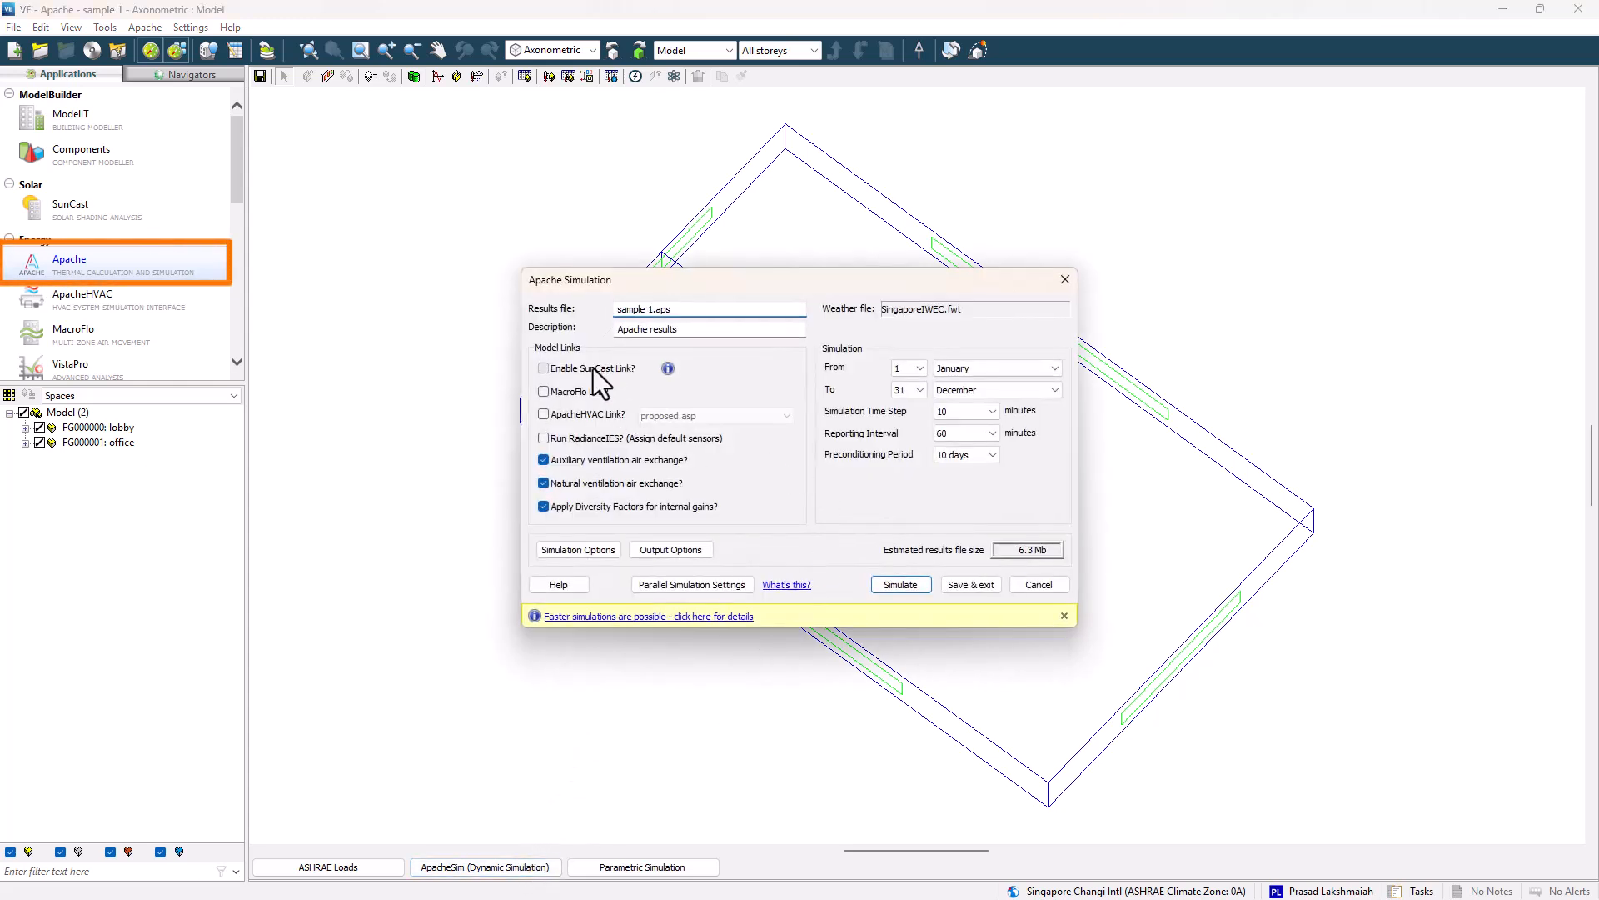
click(594, 413)
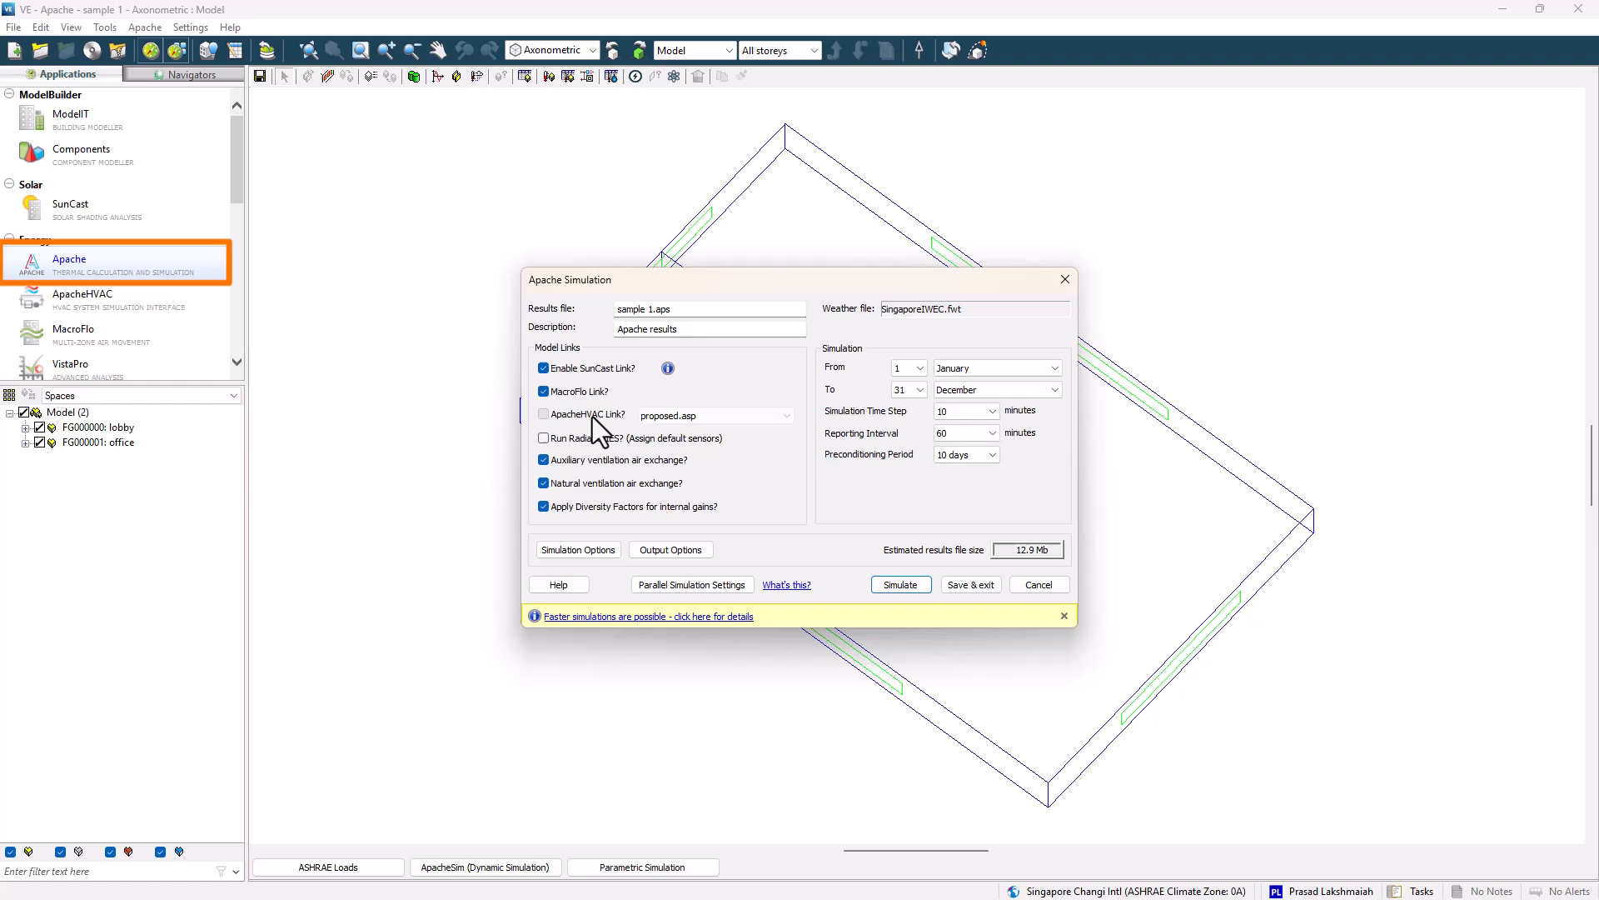
Turn on conduction gains, ApacheHVAC component and controller results and incident solar flux outputs, then start the simulation.
click(672, 548)
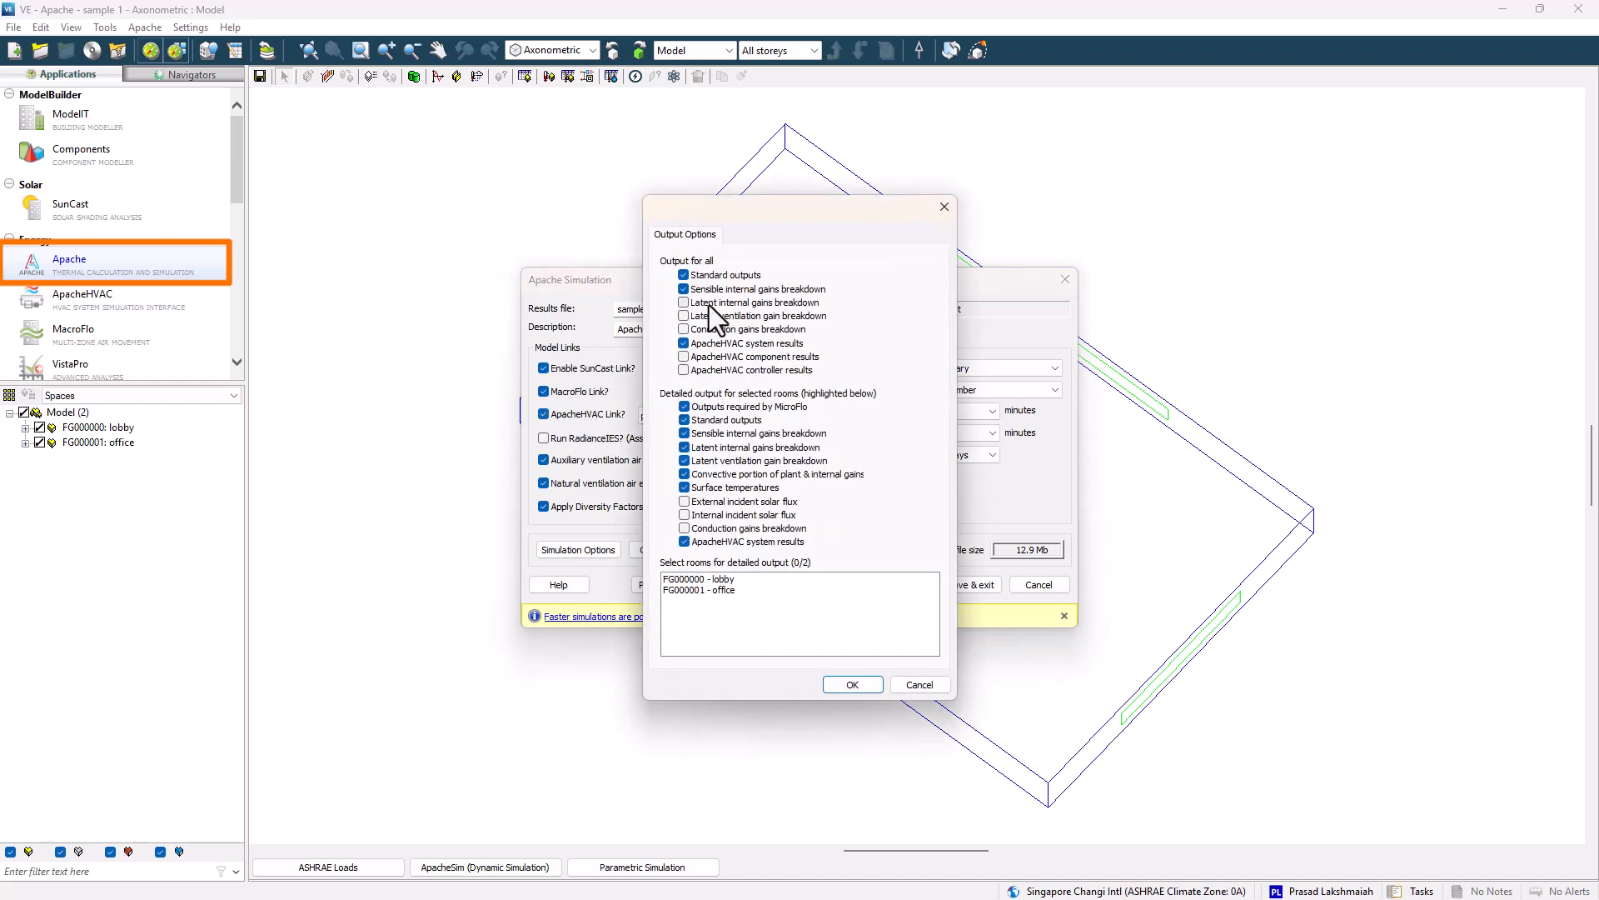
click(704, 330)
click(699, 357)
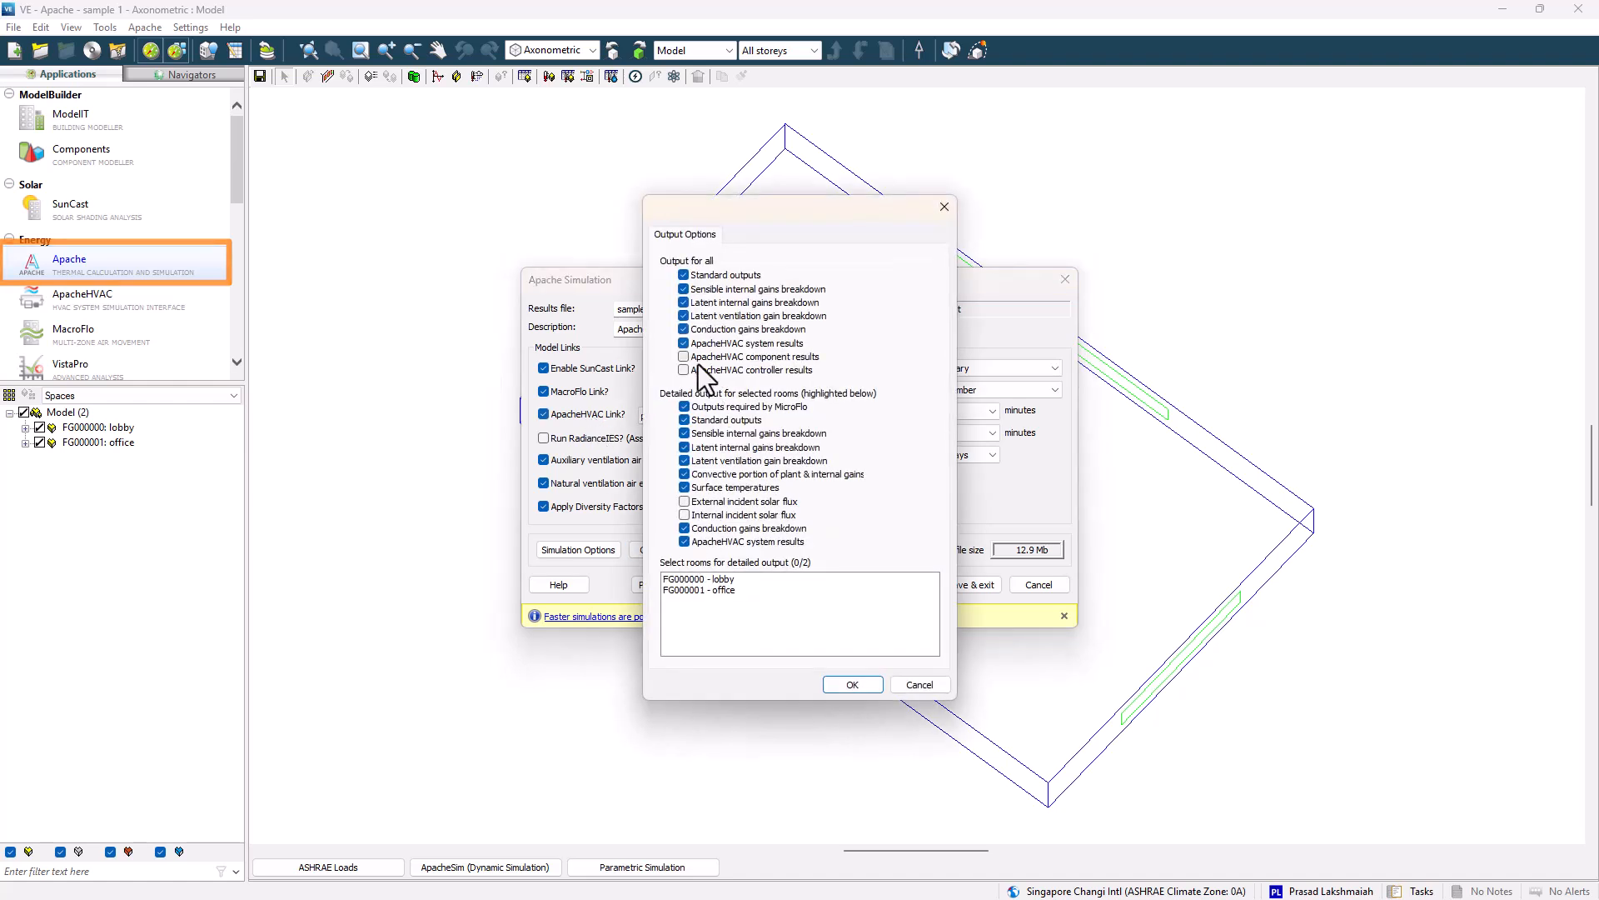
click(691, 370)
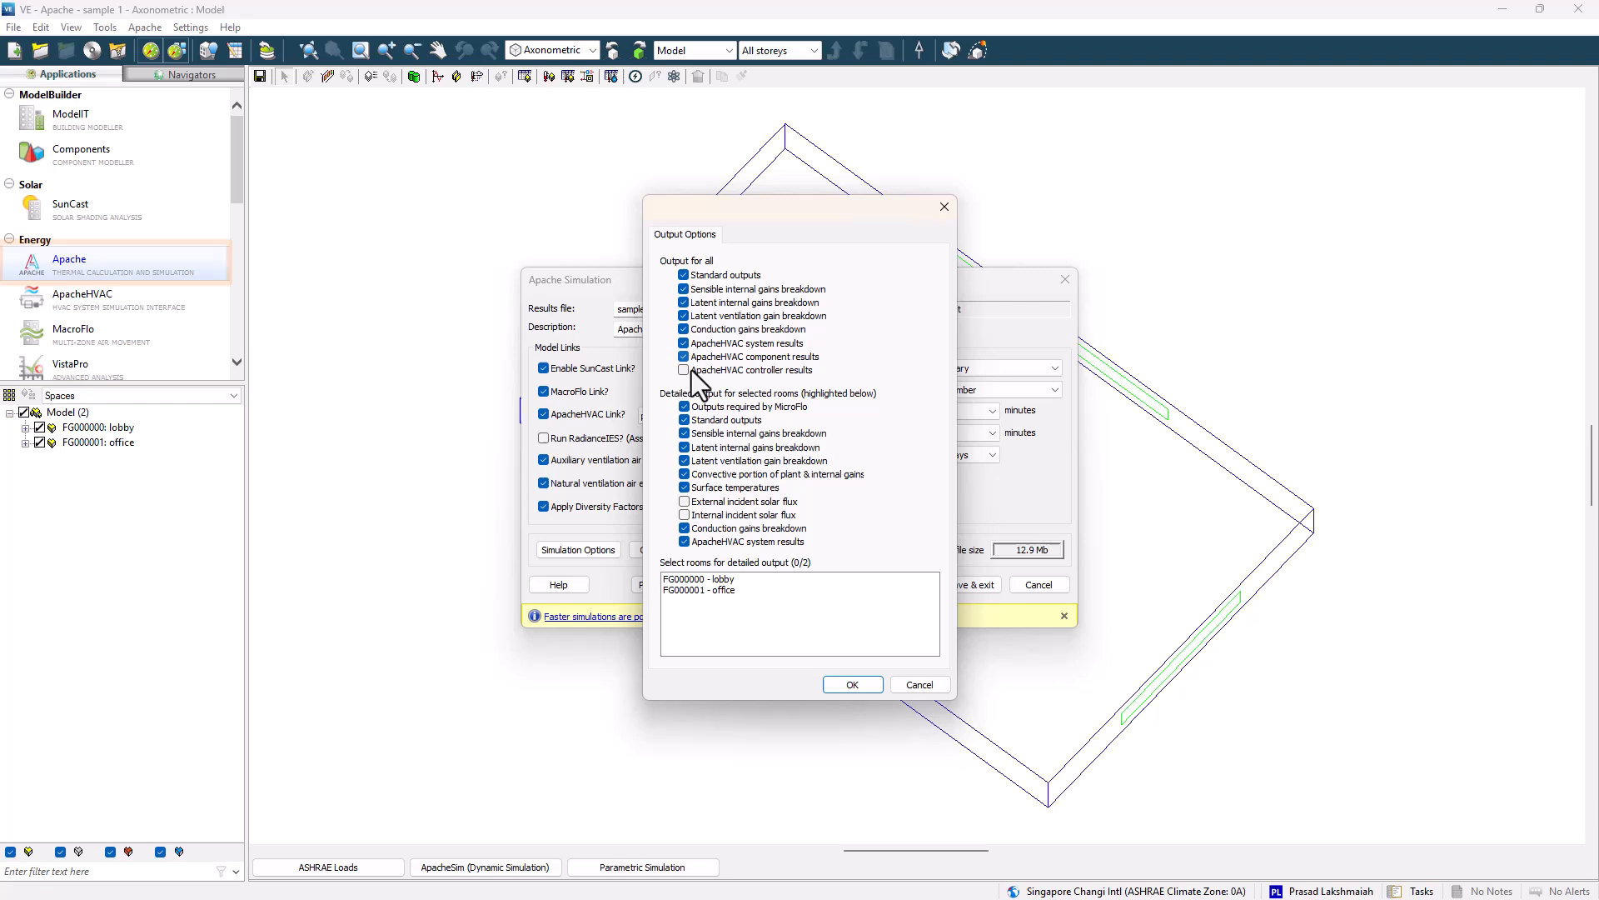
click(713, 515)
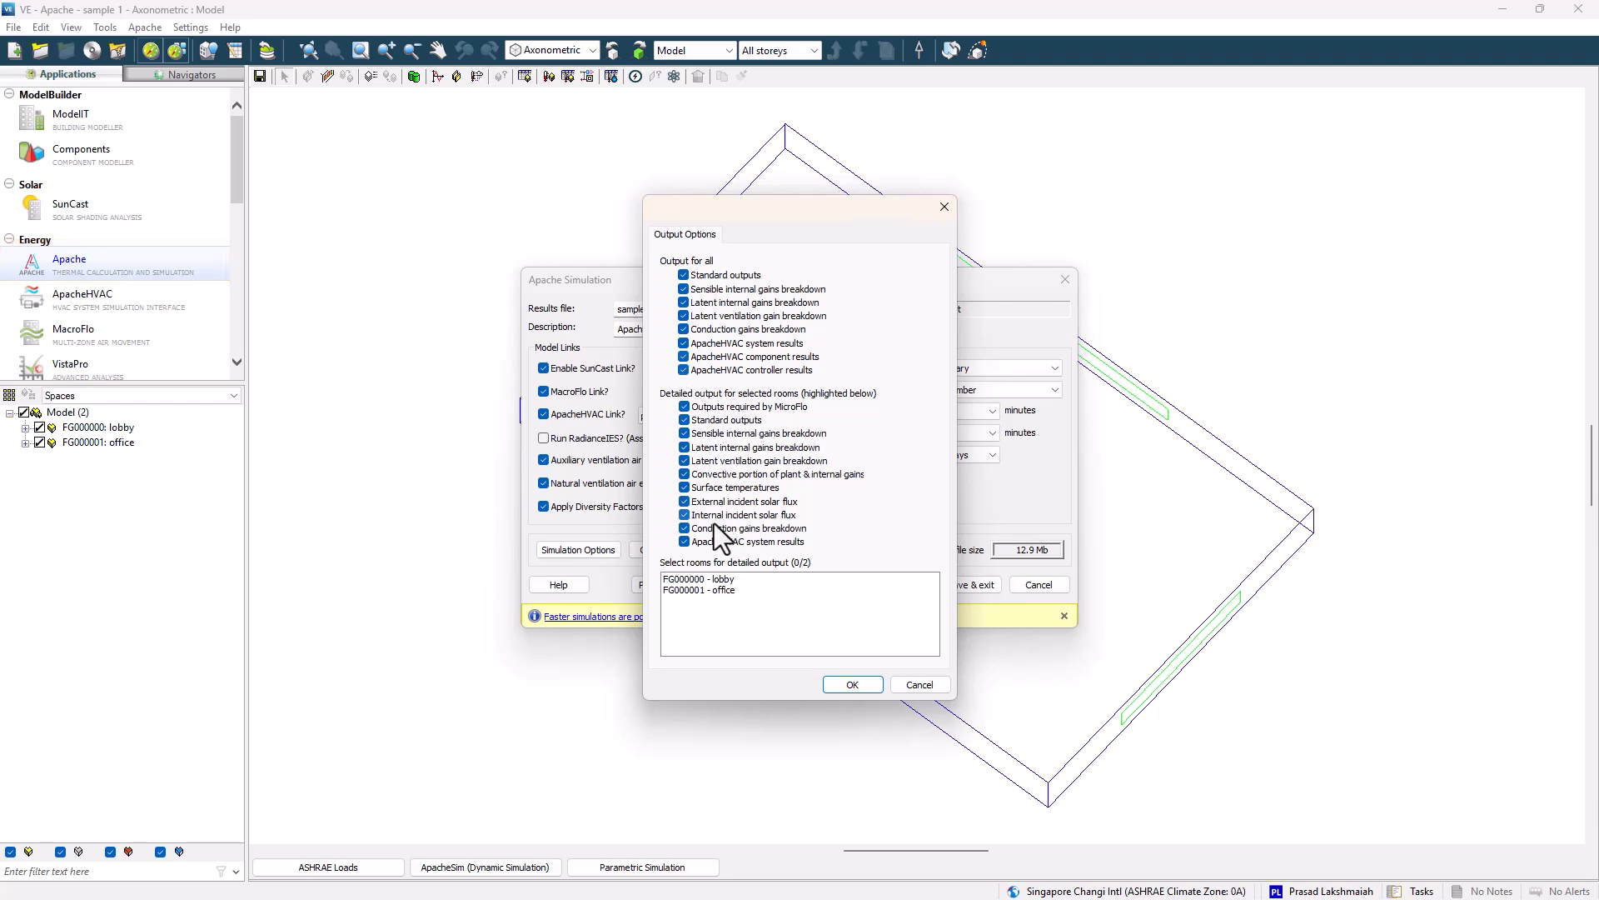
click(853, 684)
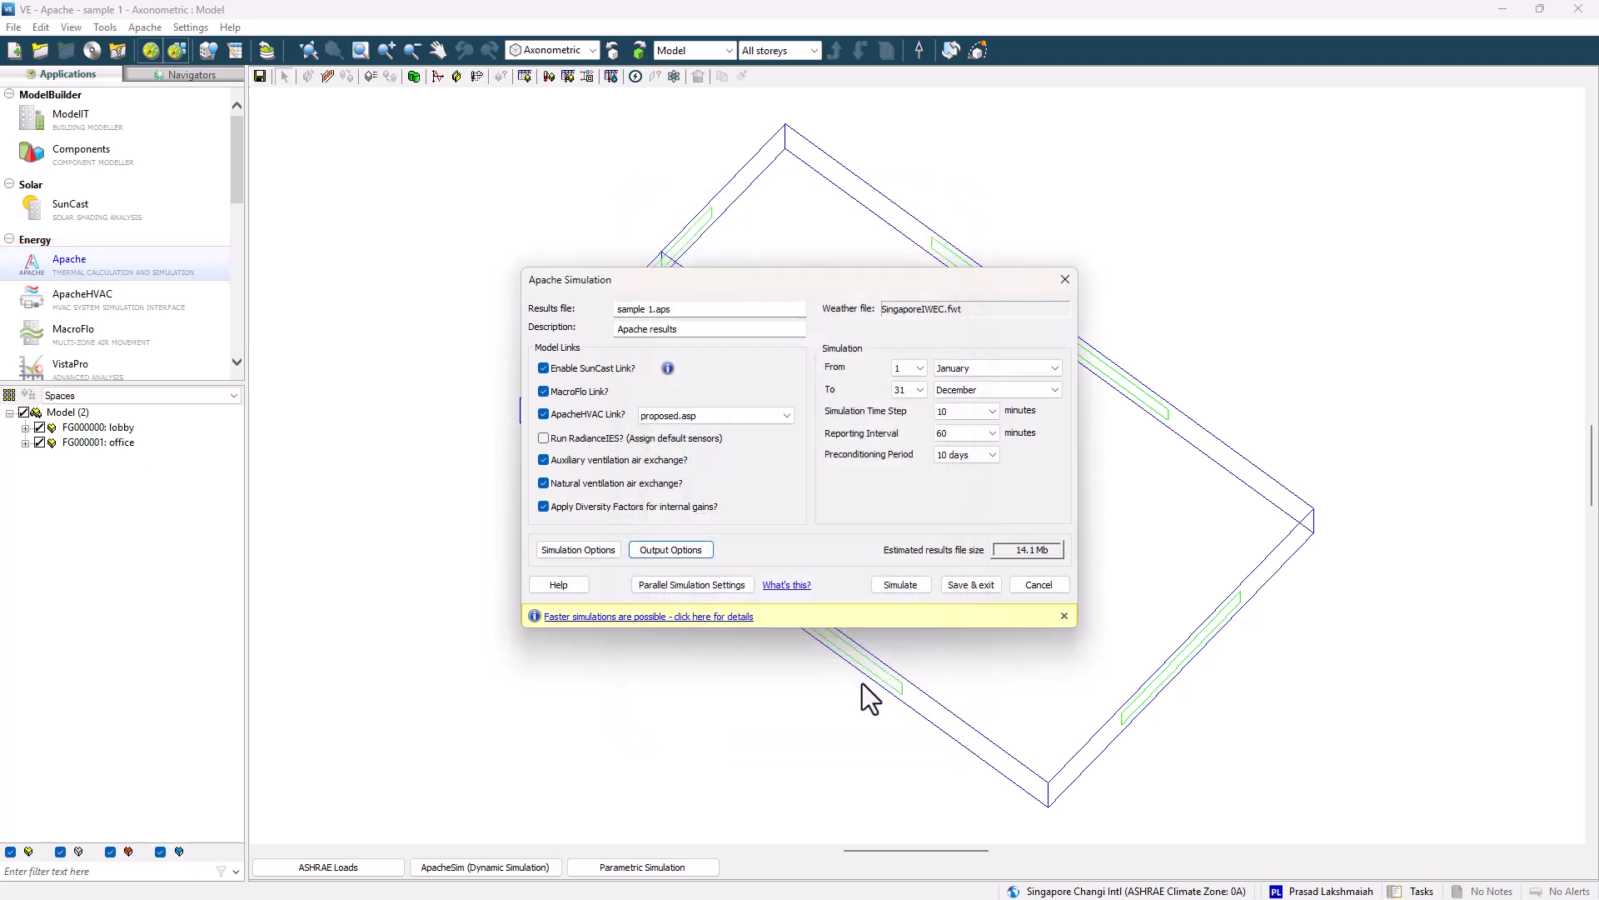
click(899, 585)
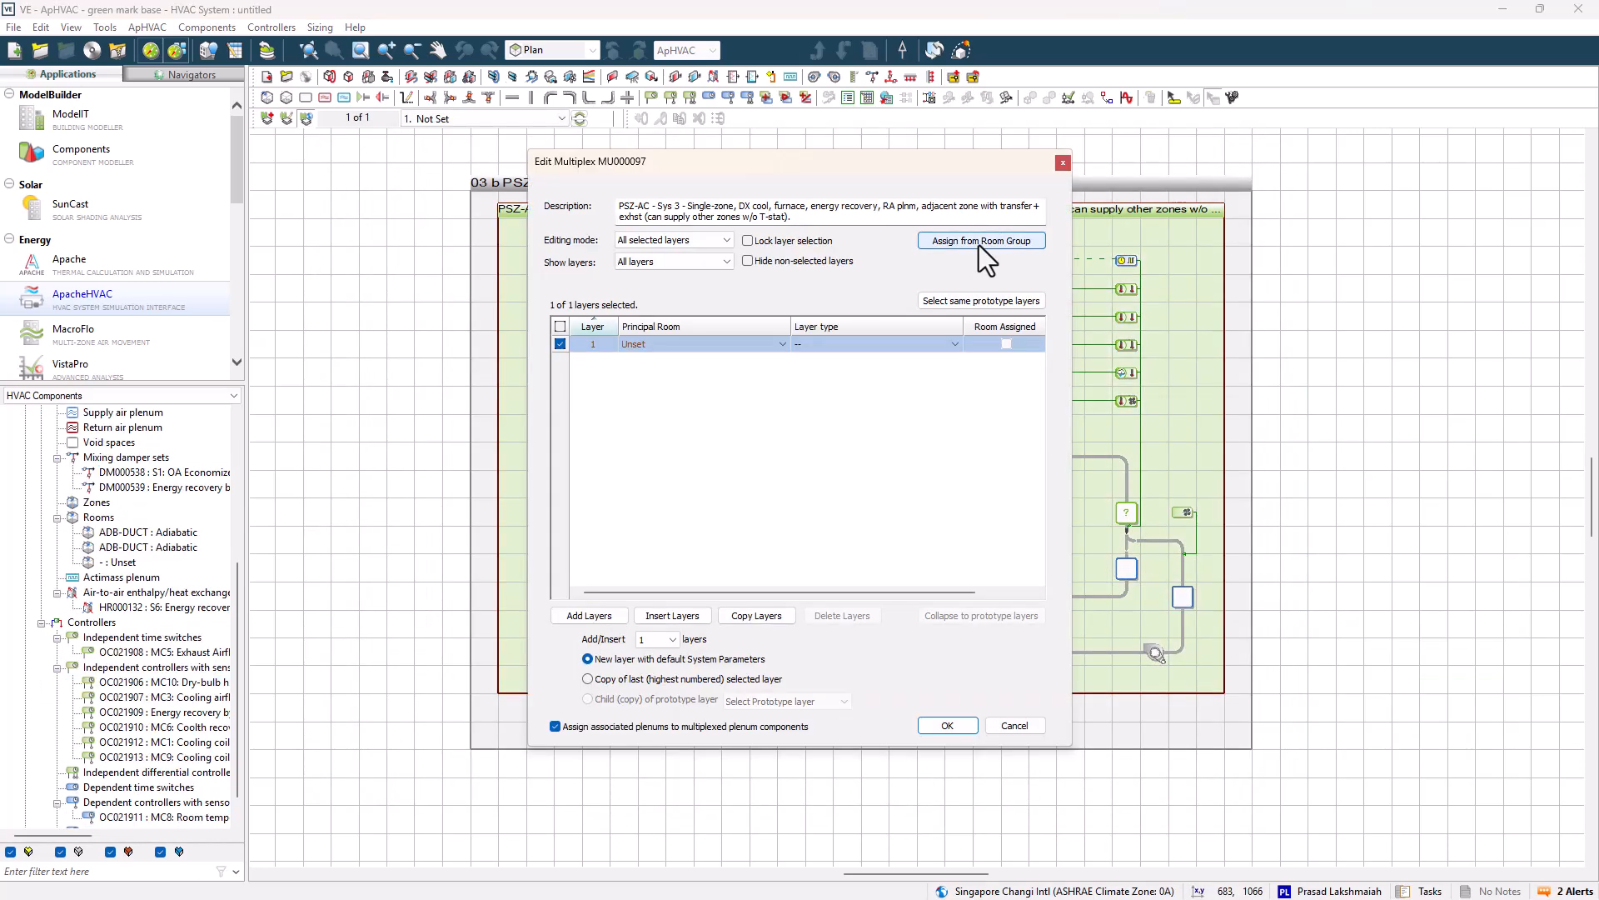
Open VistaPro, show Building Energy variables, and select Total lights energy and Total equip energy.
click(981, 241)
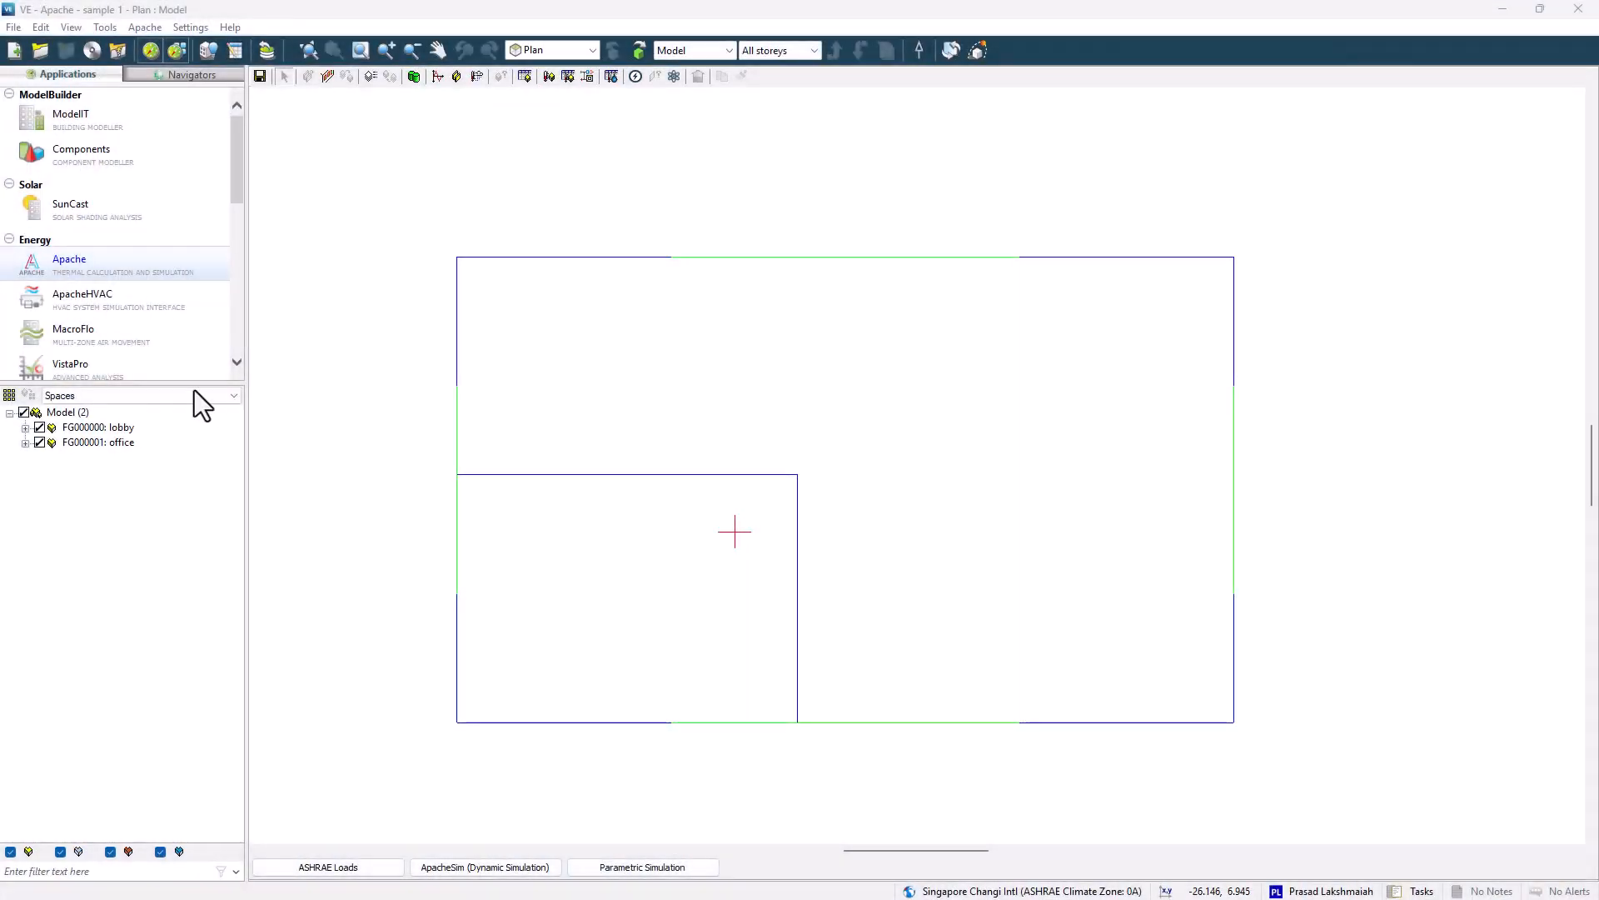
click(138, 367)
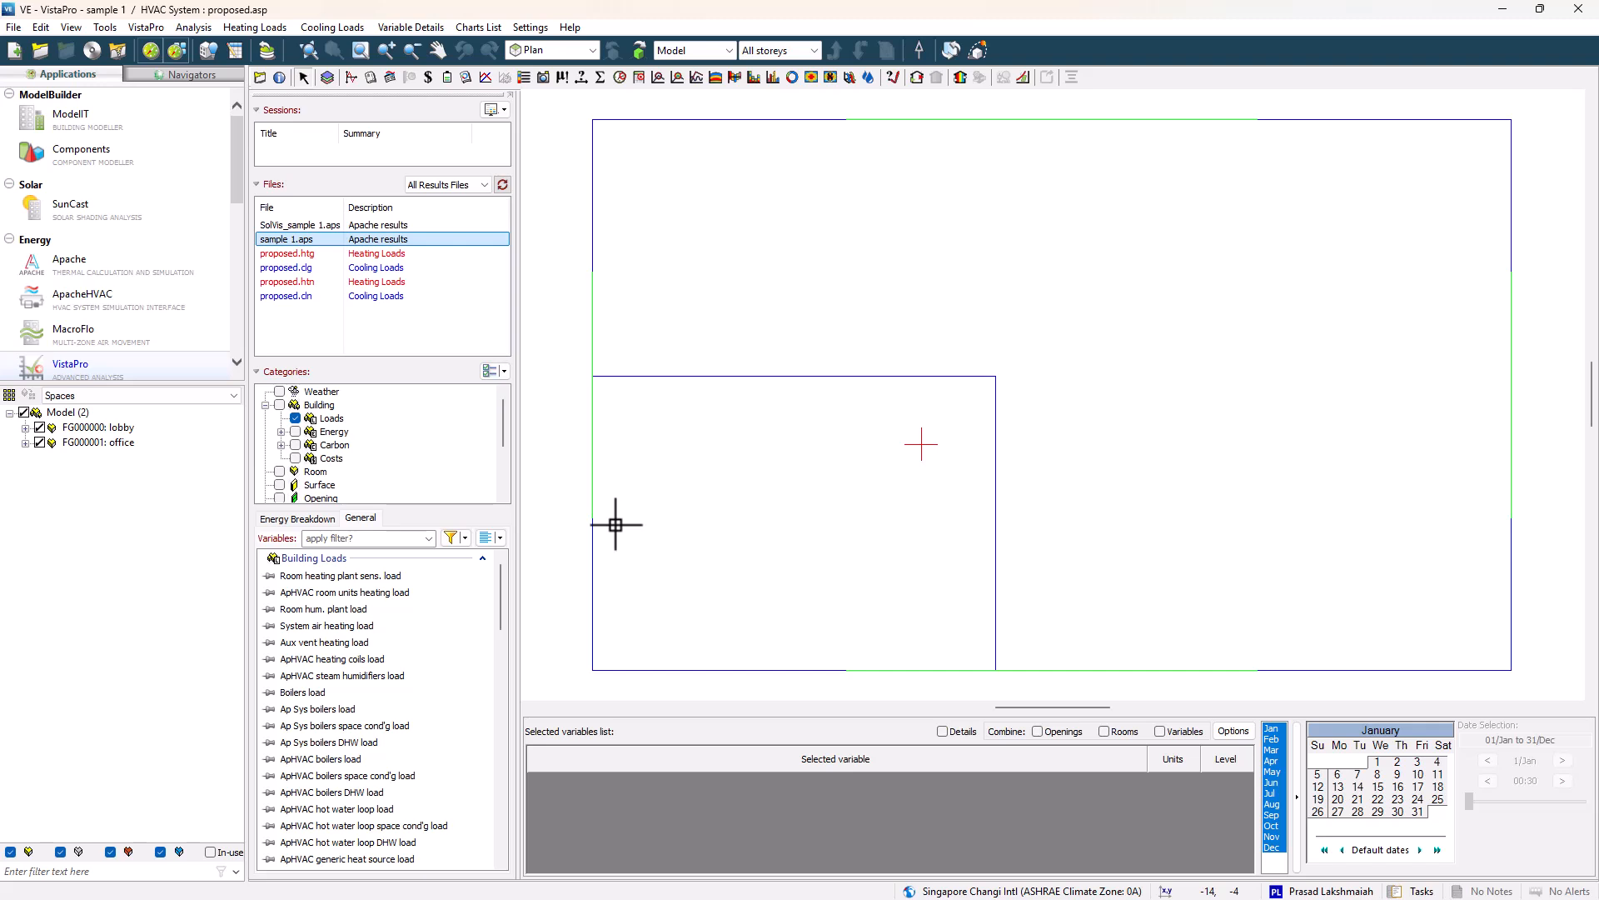
click(310, 431)
click(296, 432)
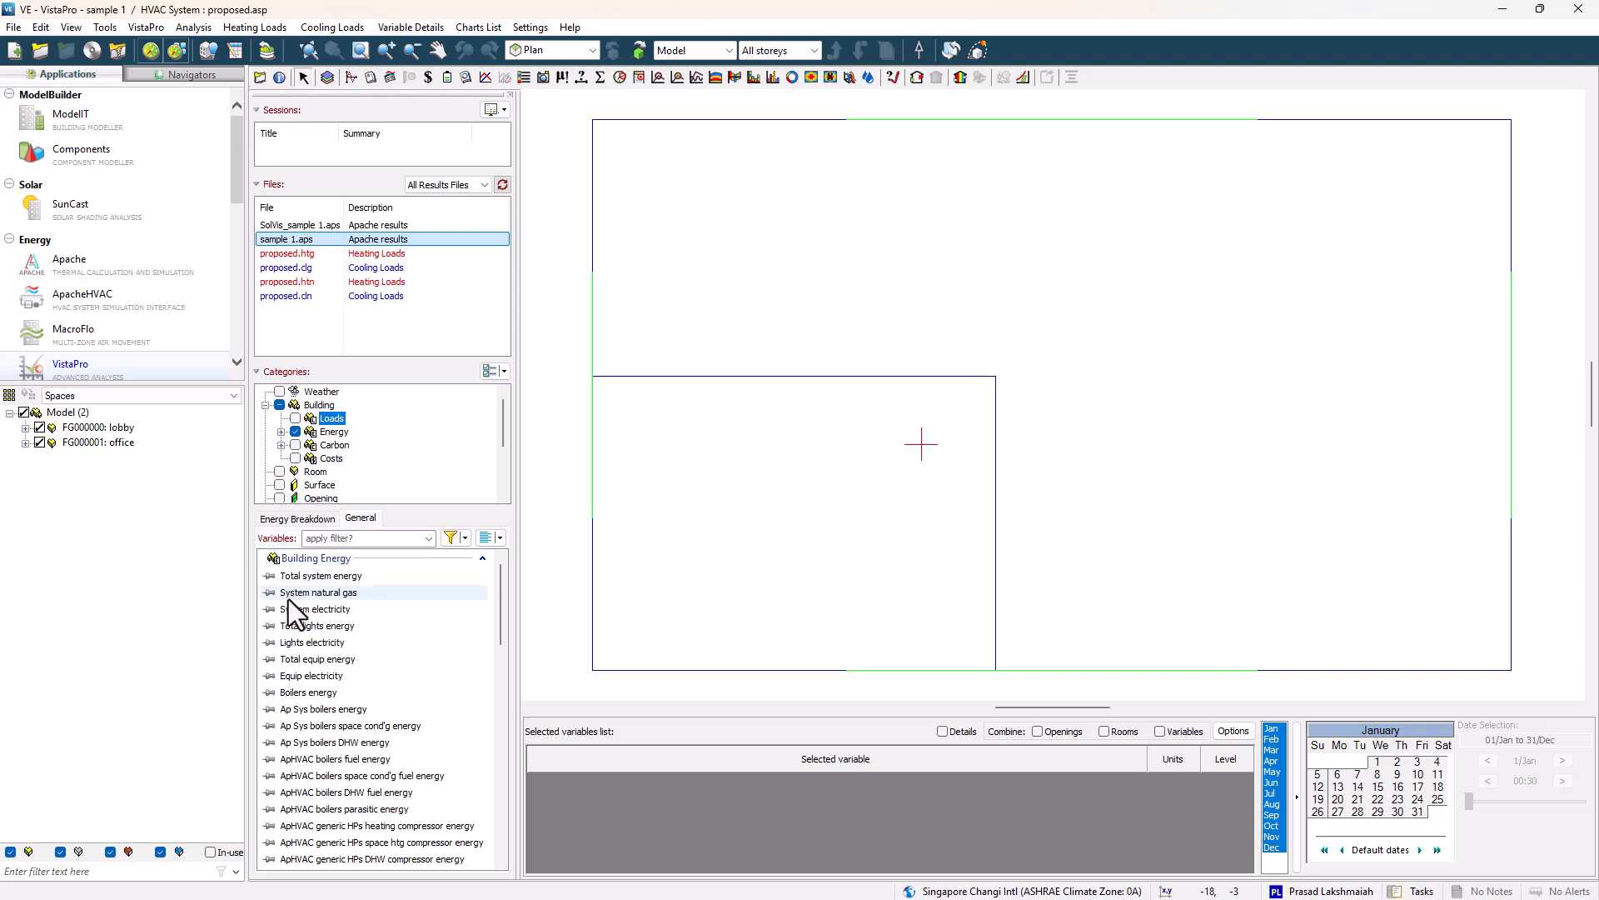
click(268, 625)
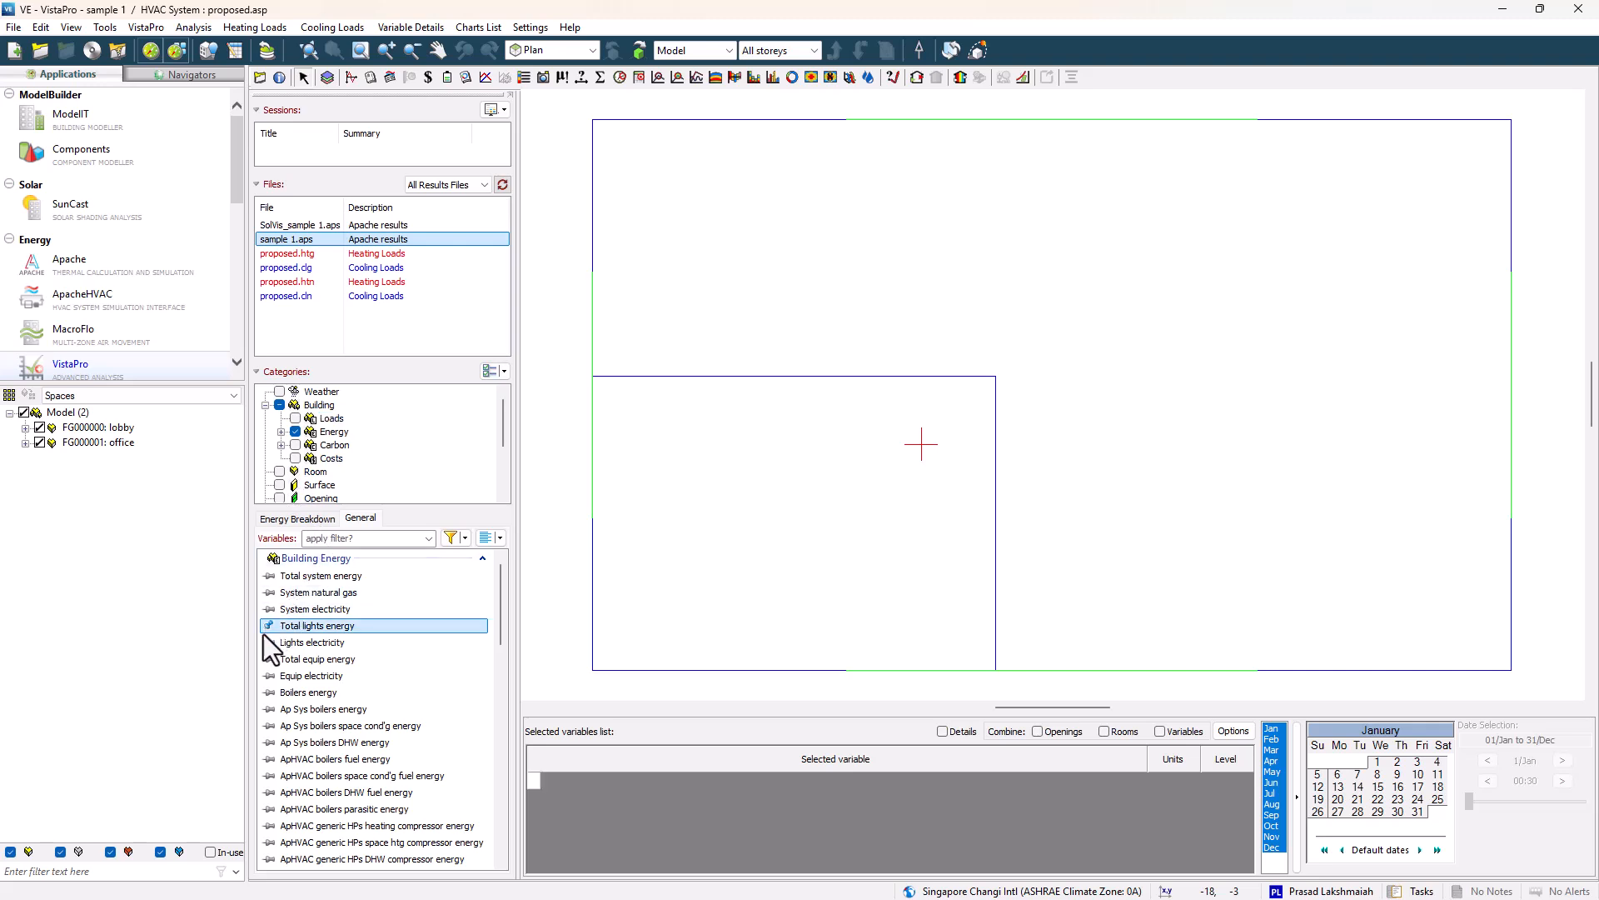
click(268, 662)
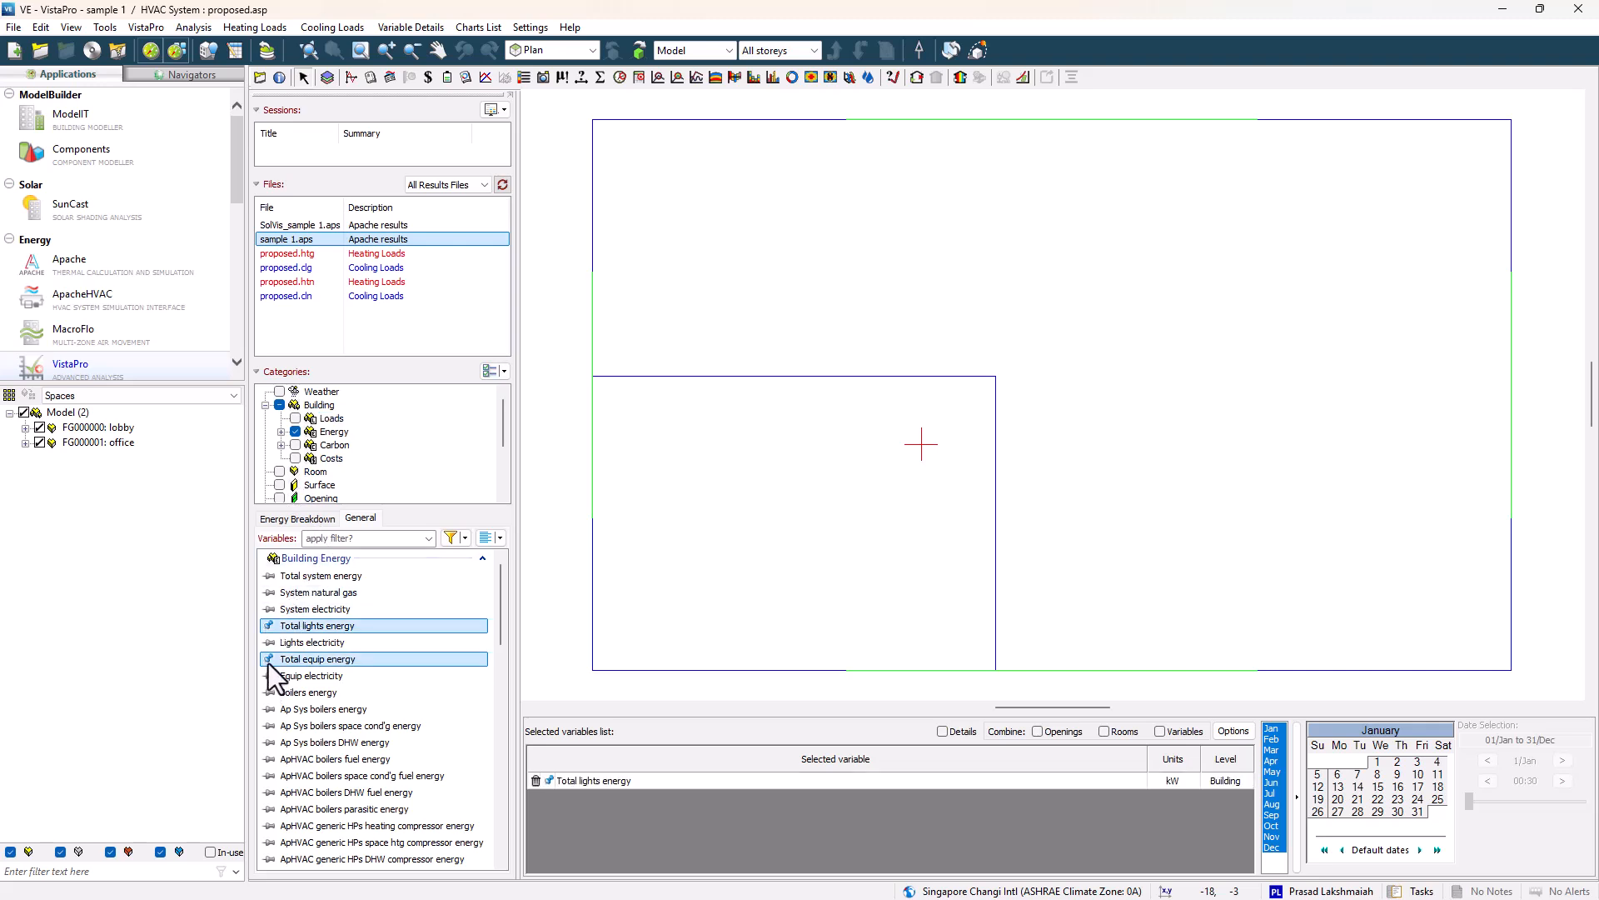
Filter the variables by chill and add ApHVAC chillers compressor energy.
scroll(309, 745, down, 2)
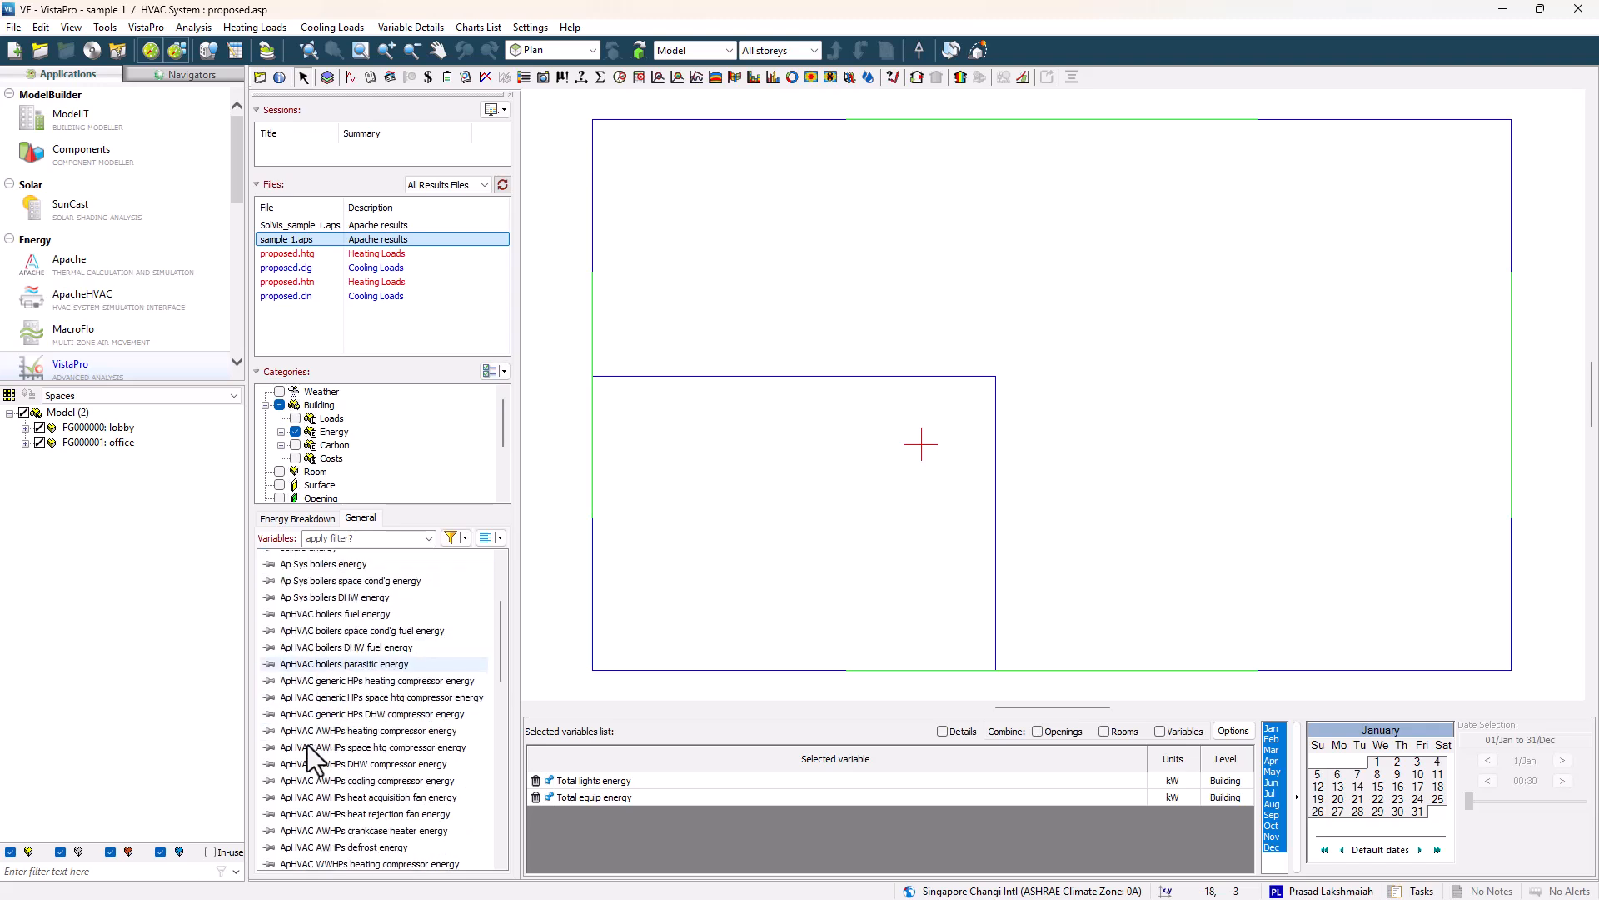
click(342, 538)
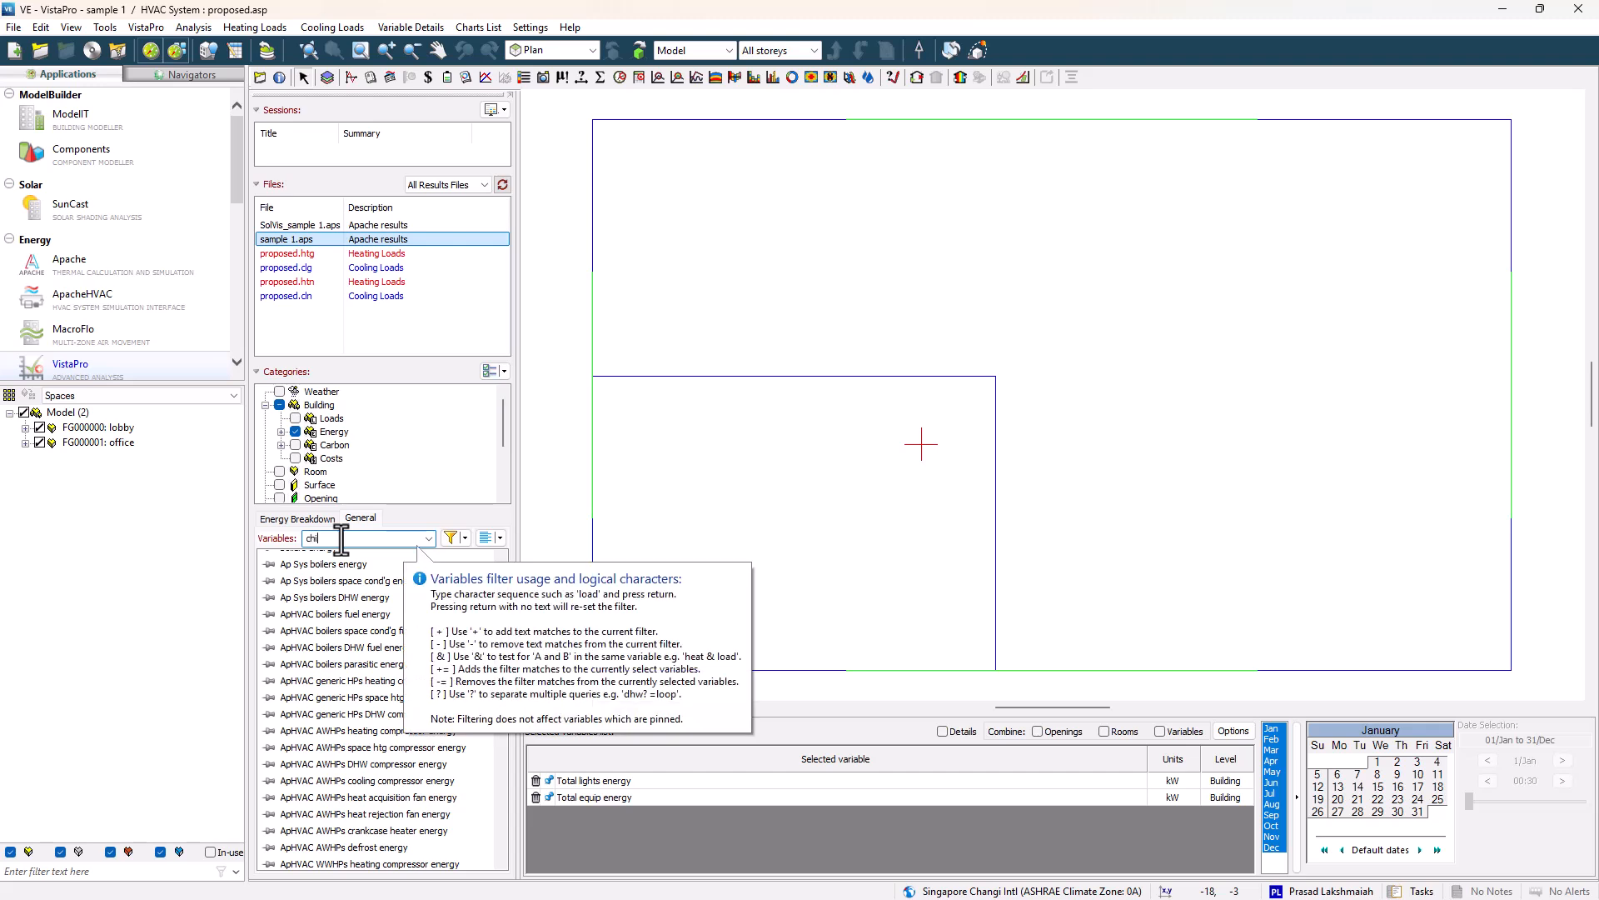
text(chill)
key(Return)
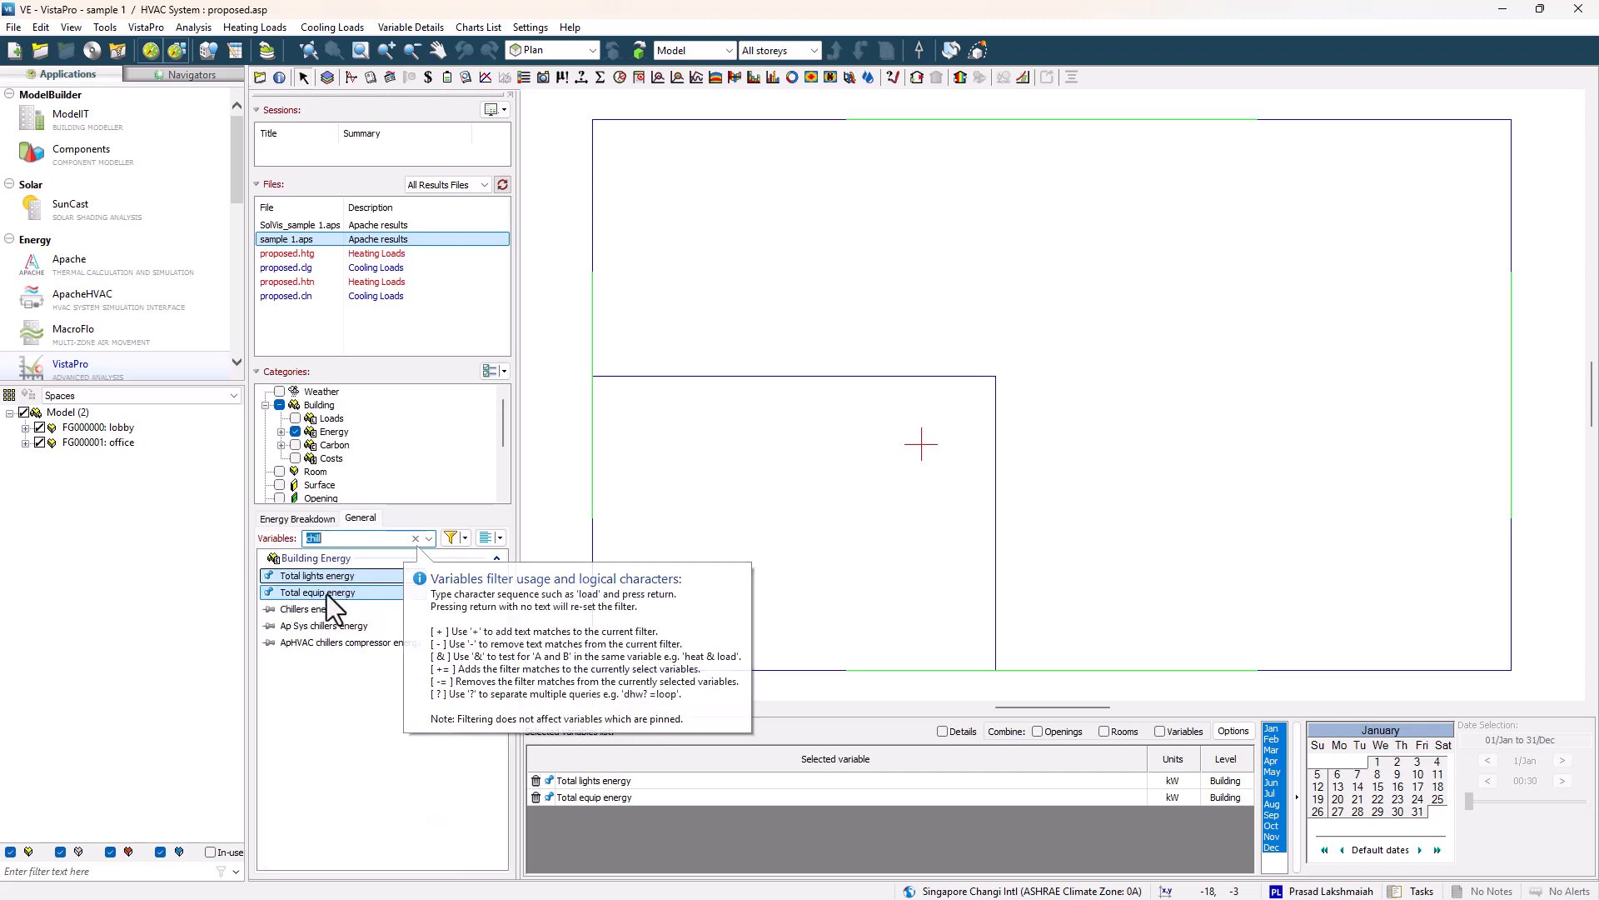
click(267, 640)
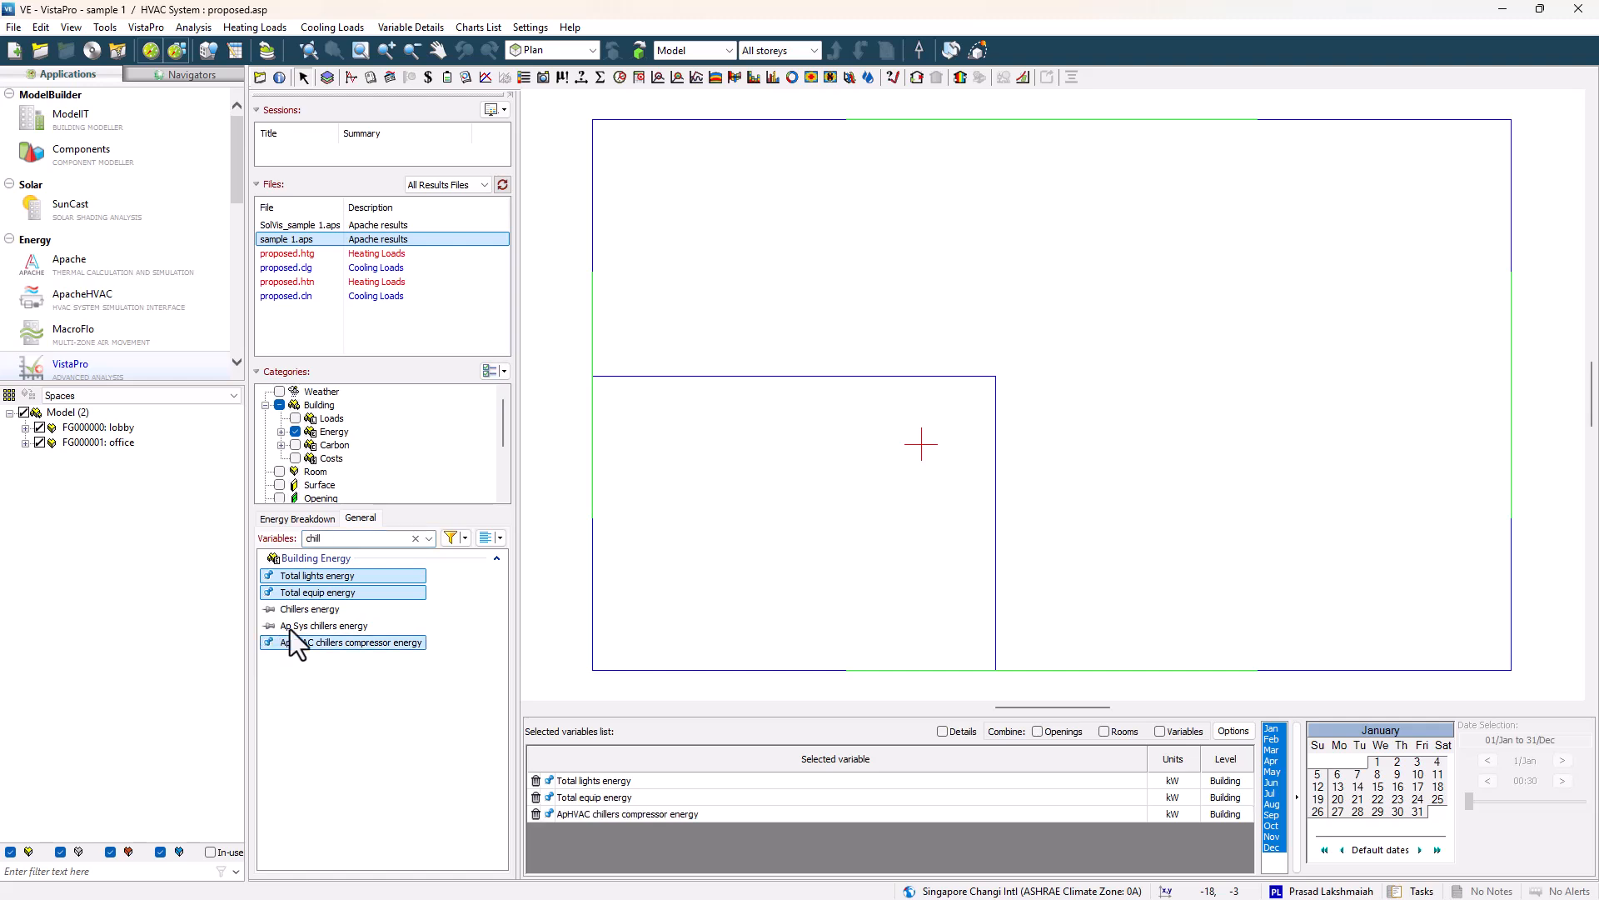
Filter the variables by fans and add ApHVAC distr fans energy and ApHVAC heat rej fans/pumps energy.
double_click(306, 538)
text(fan)
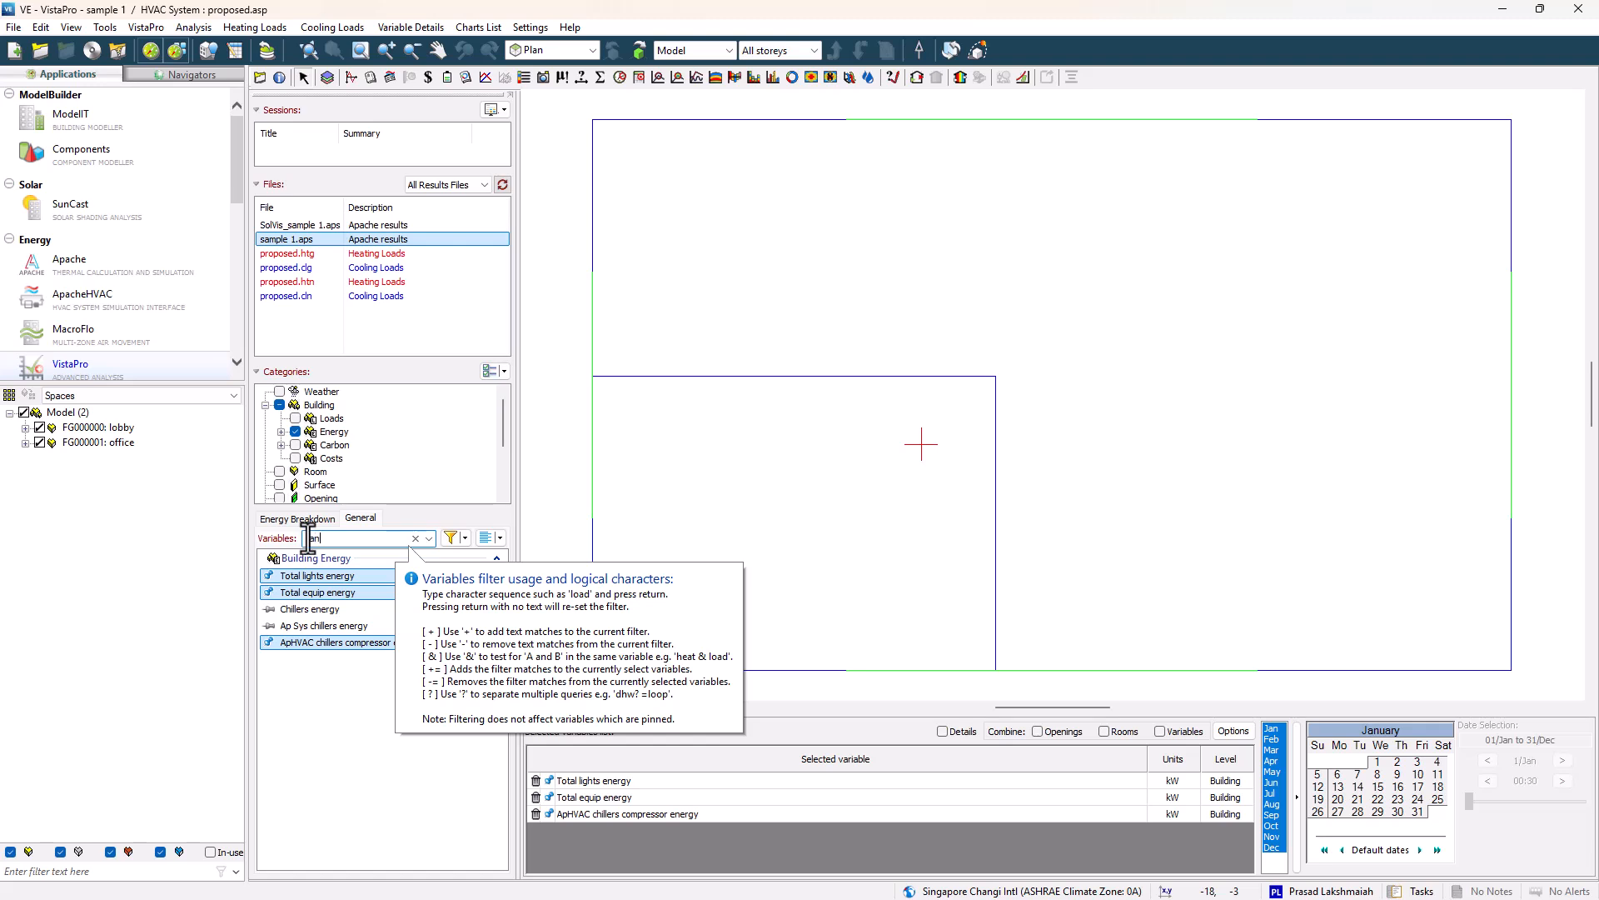
text(s)
key(Return)
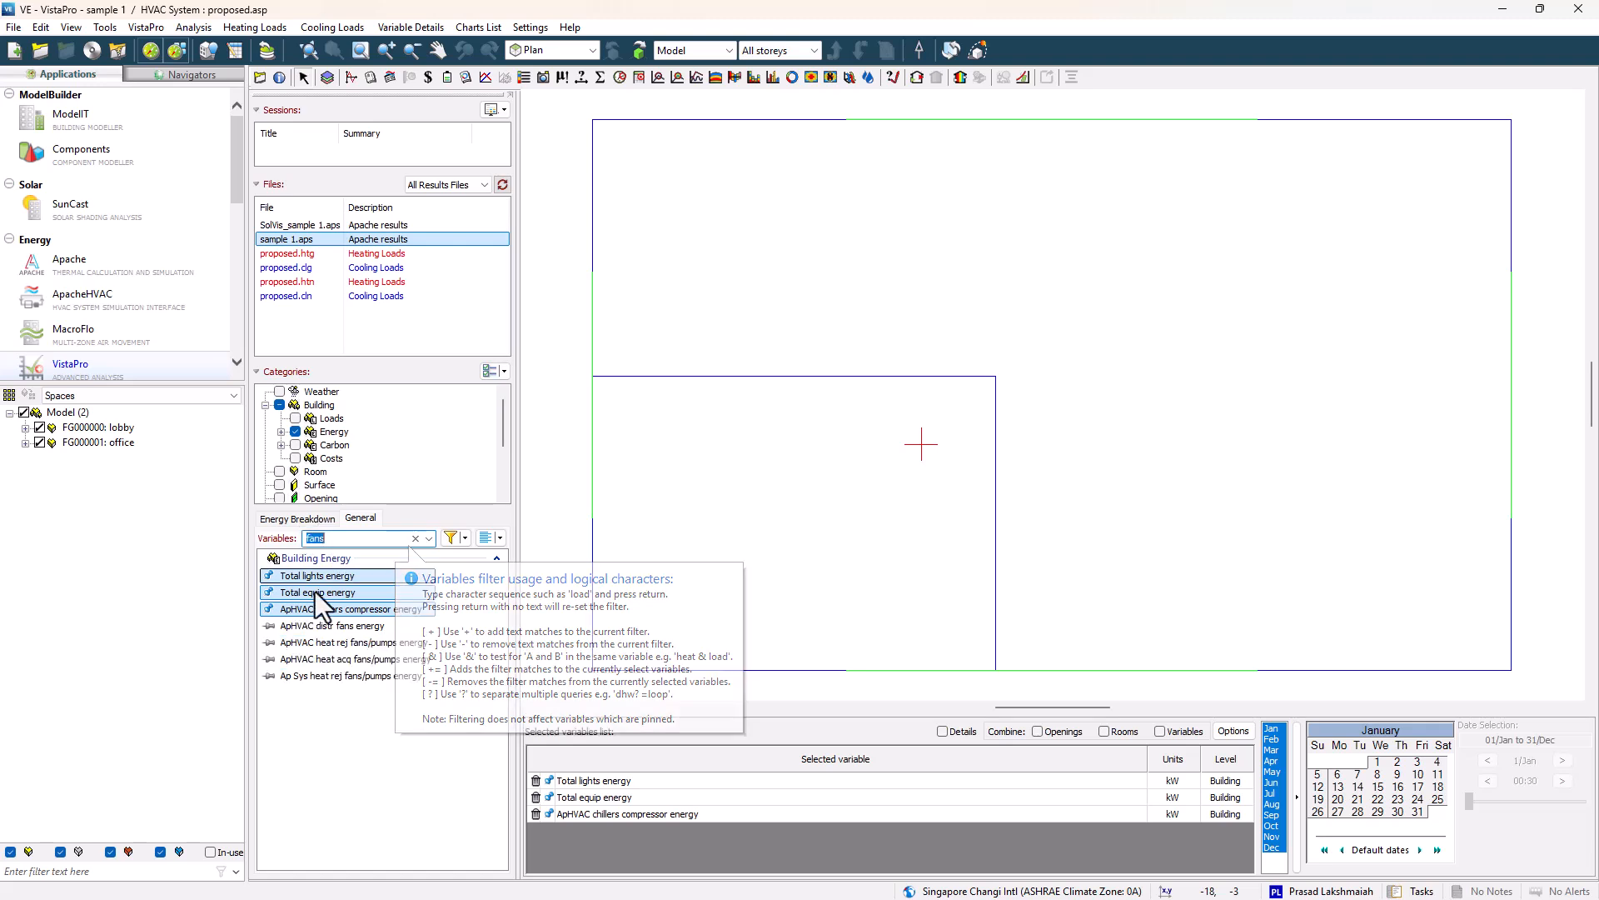
click(267, 627)
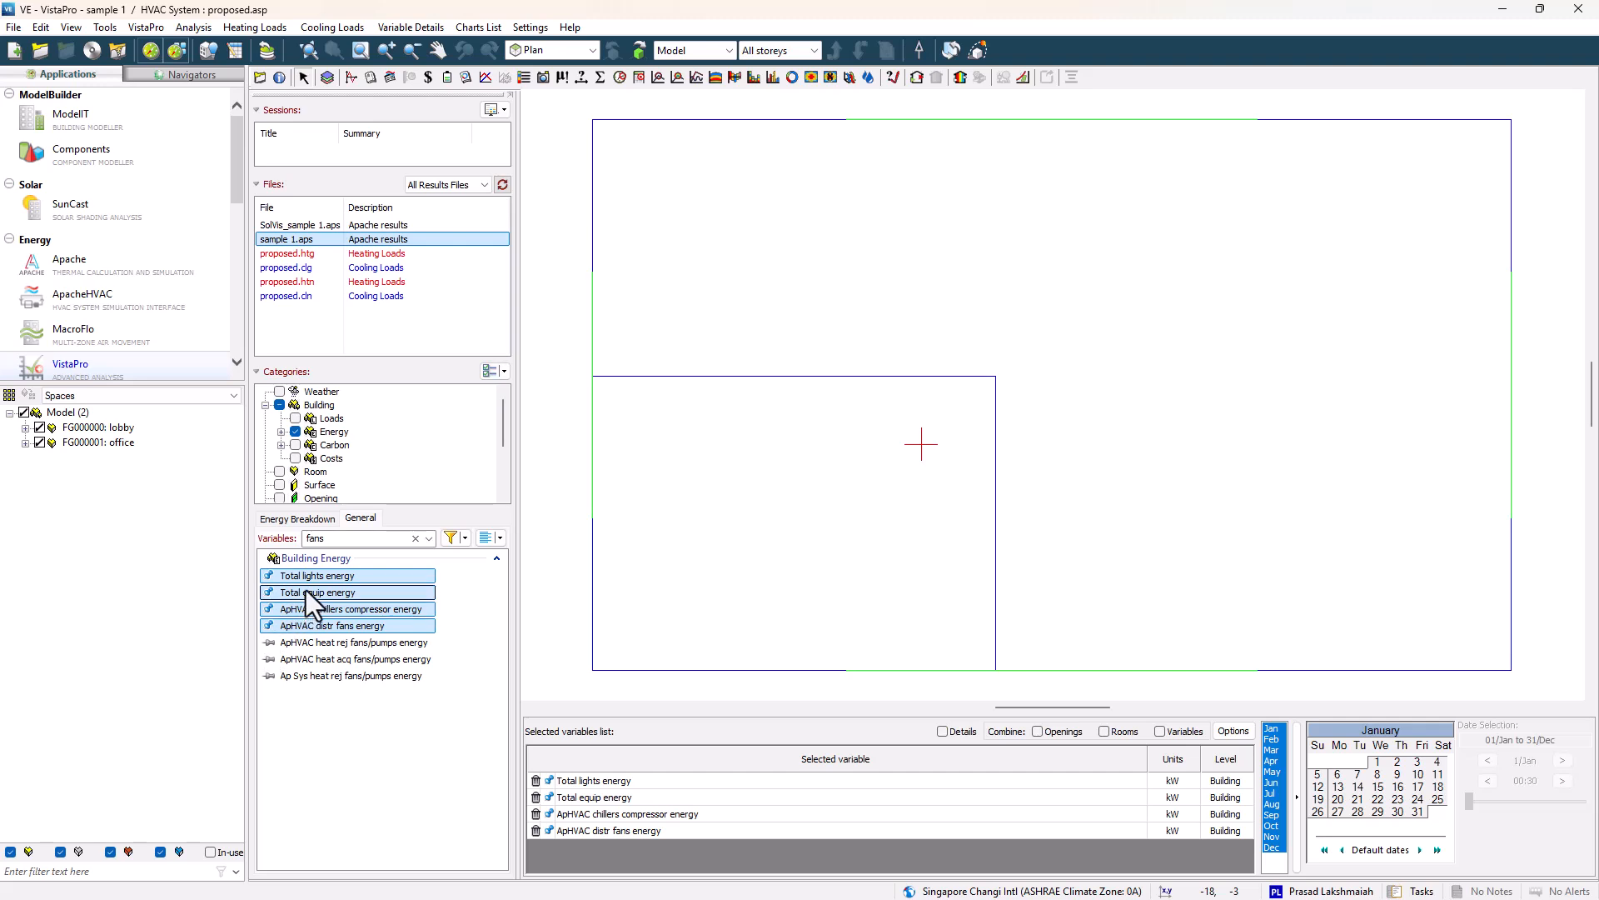
click(267, 643)
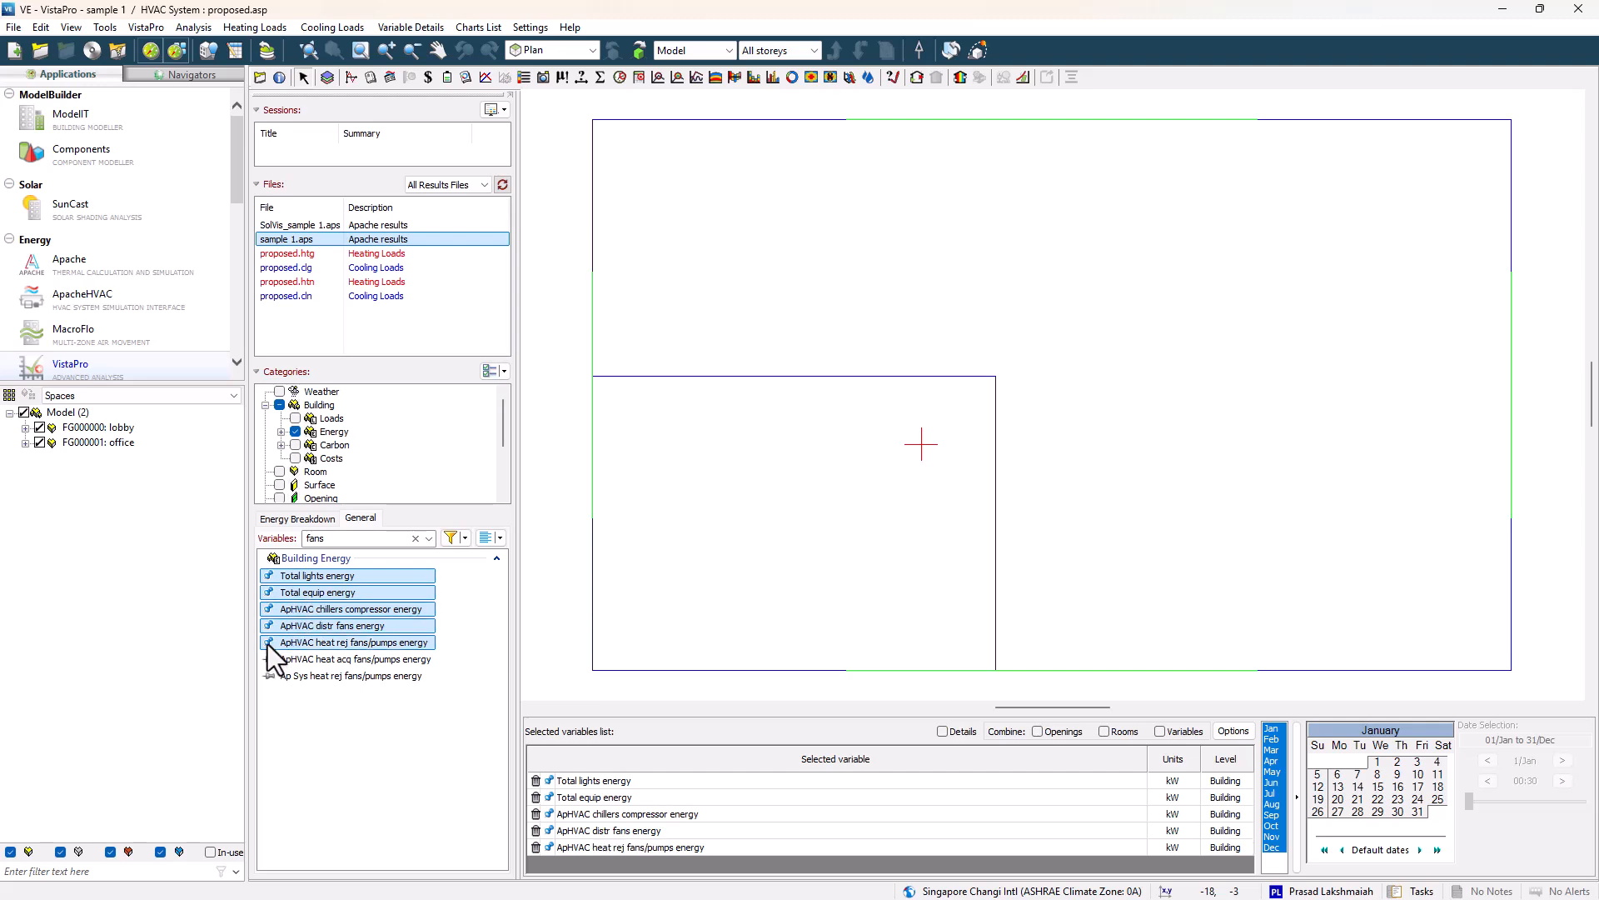
Filter the variables by pump and add ApHVAC distr pumps energy.
click(349, 543)
text(pum)
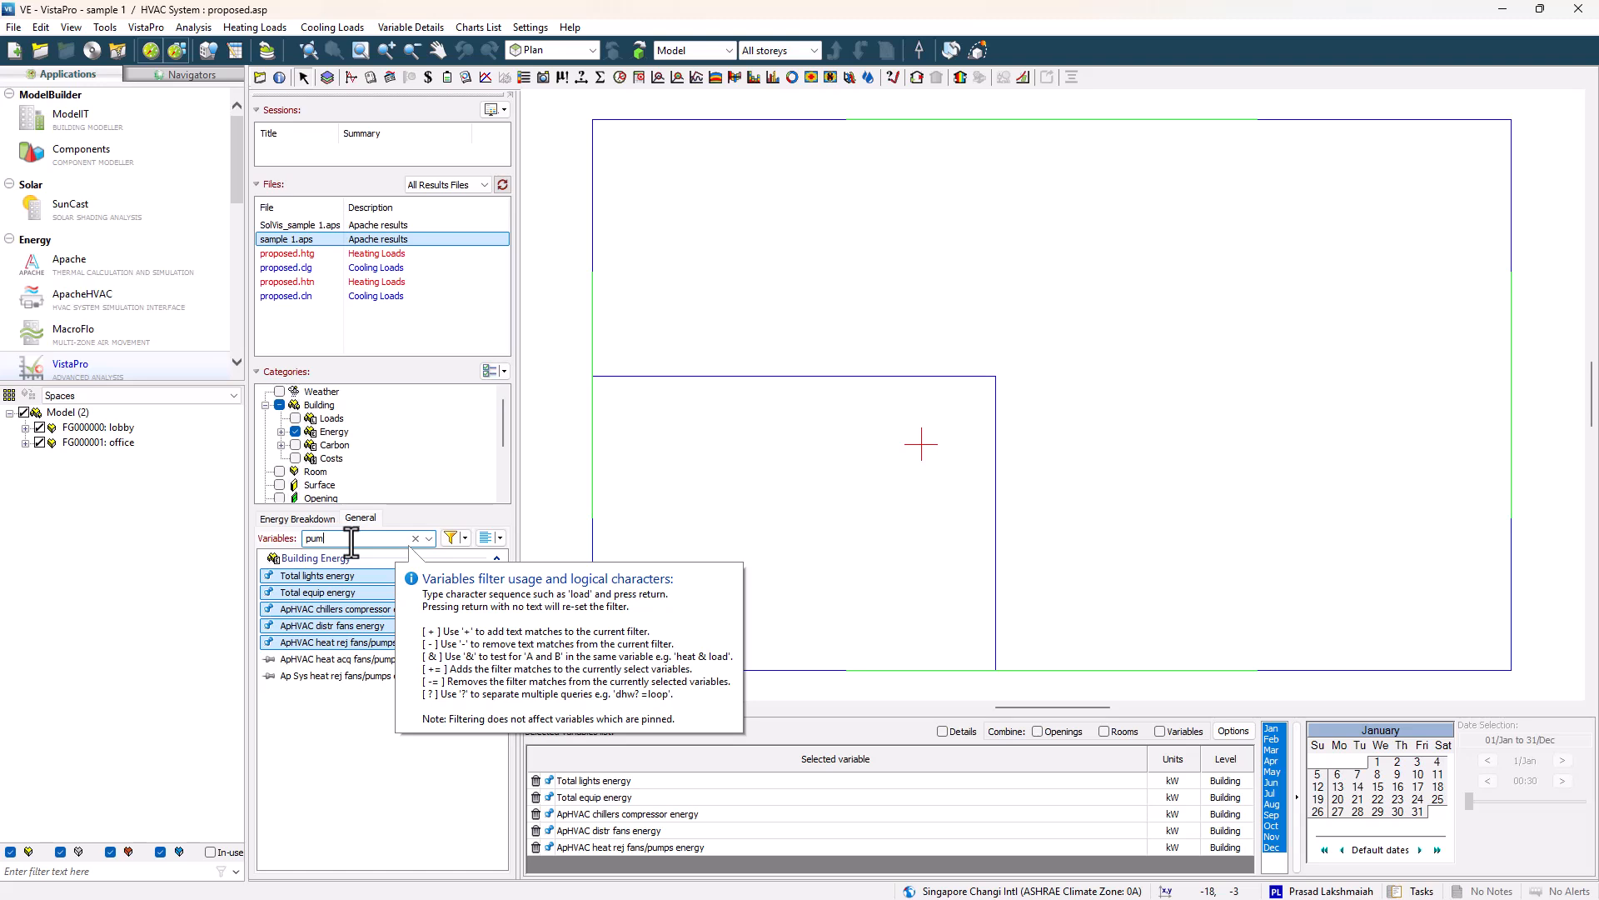
text(p)
key(Return)
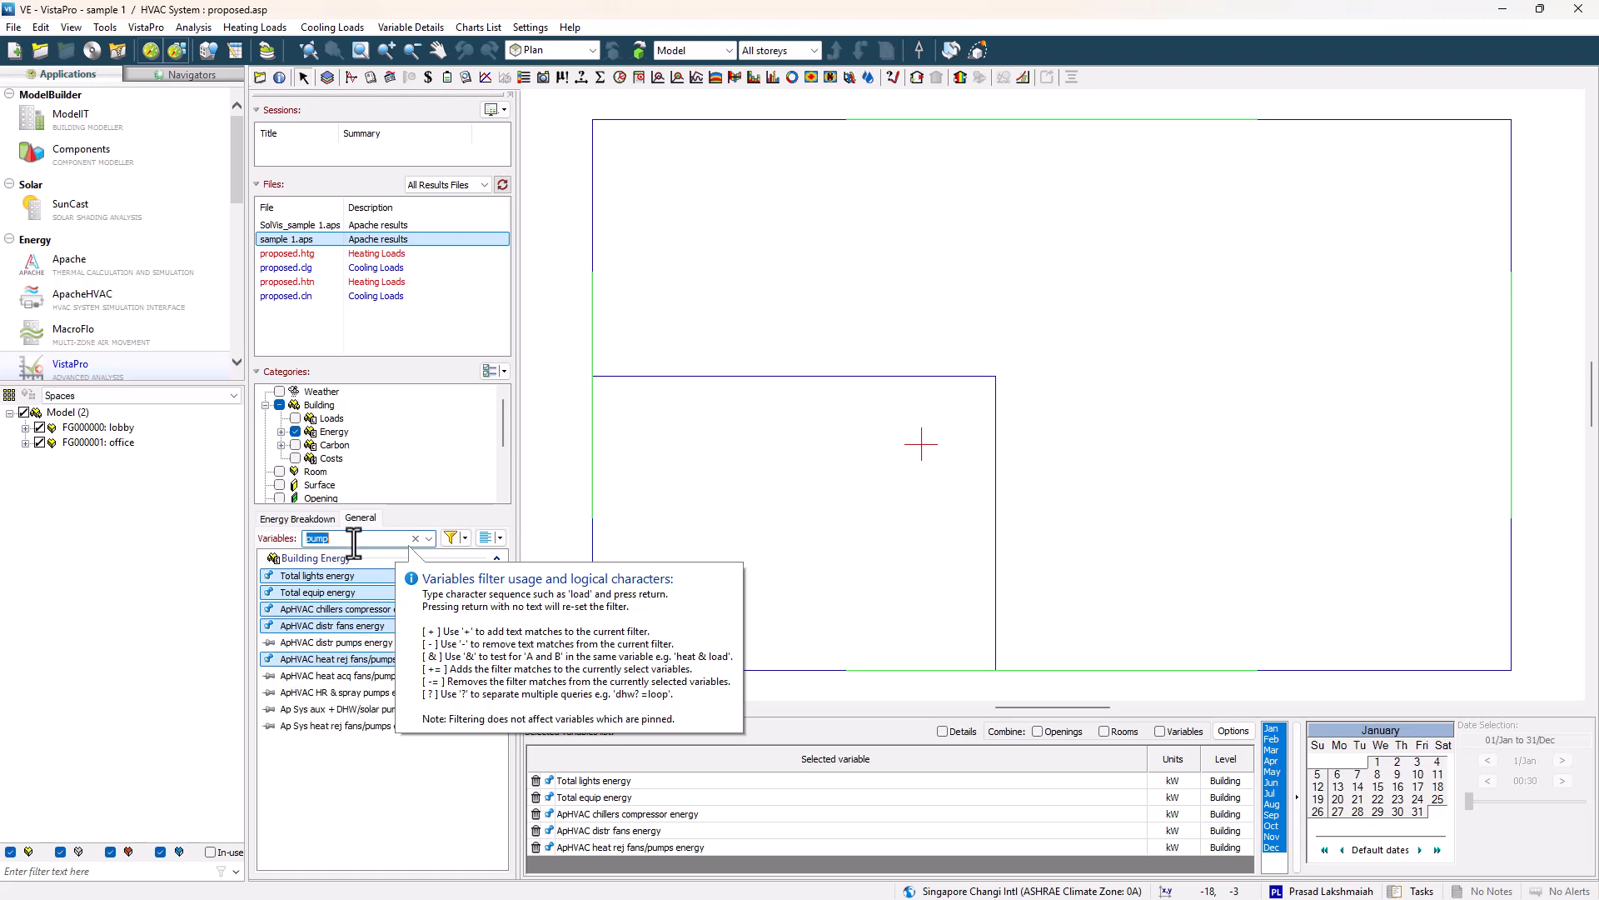
click(269, 642)
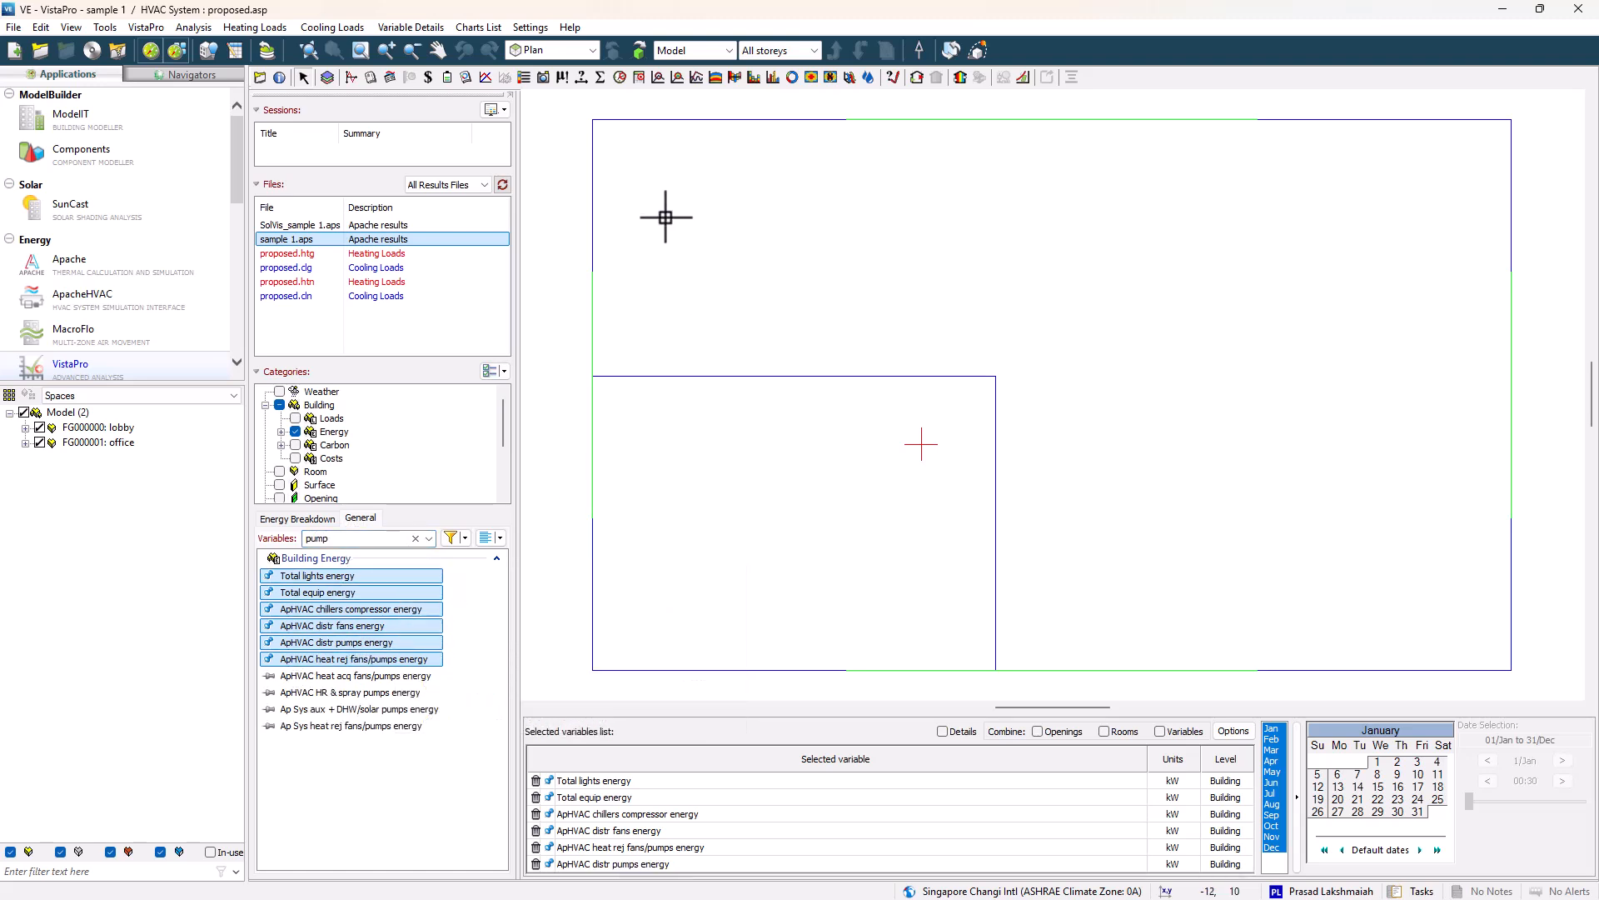
Display monthly totals of the selected building energy variables in a chart table.
click(599, 77)
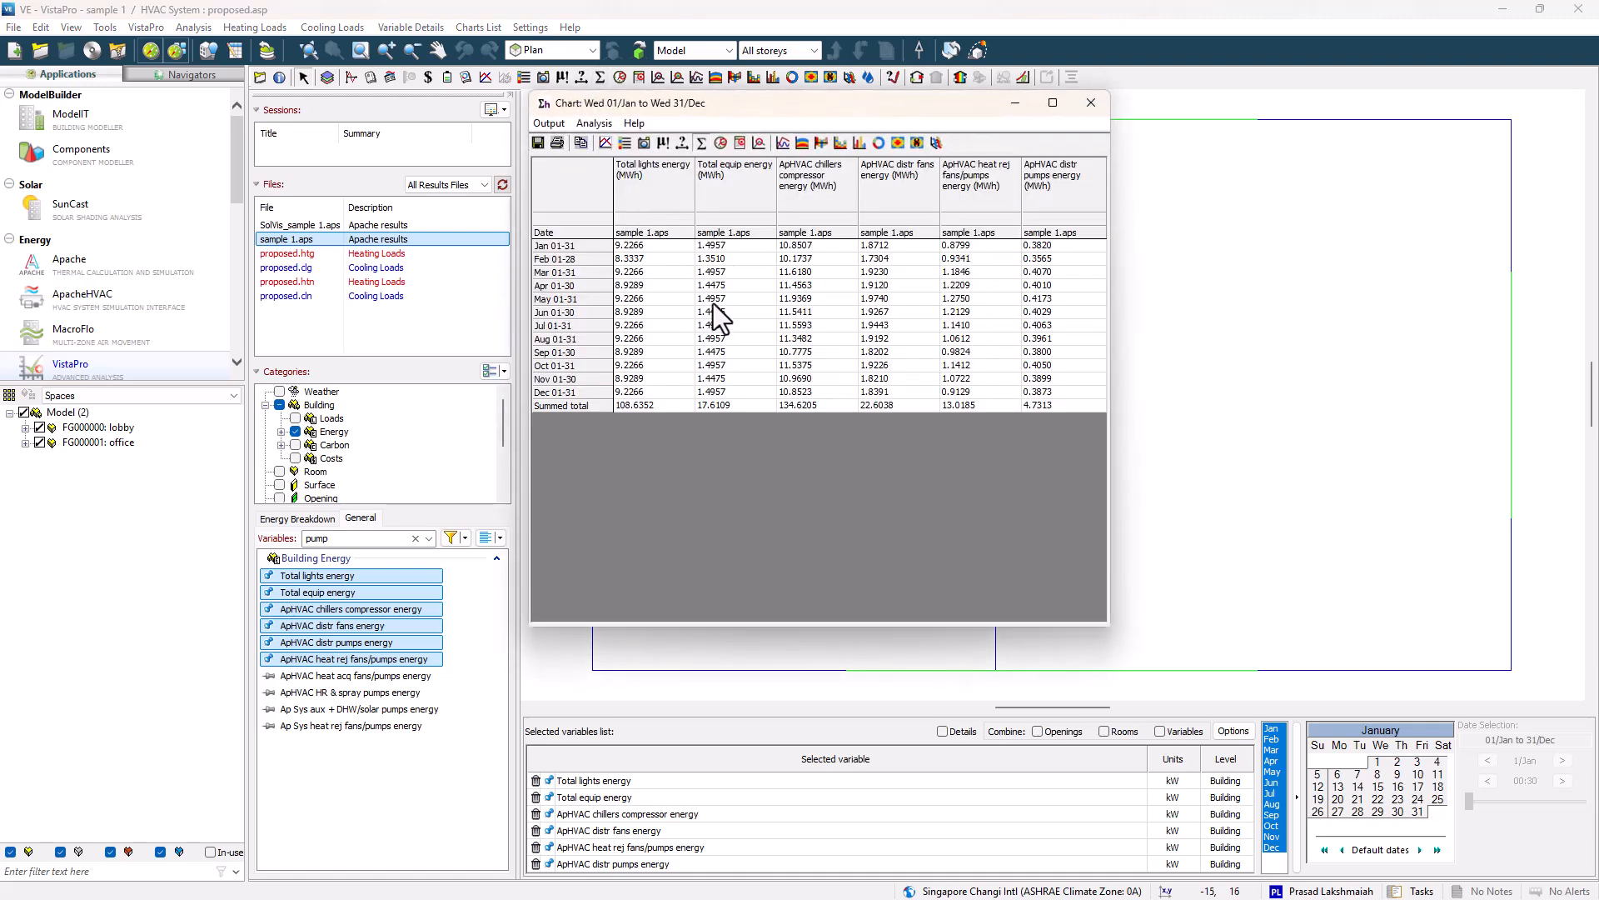
double_click(671, 106)
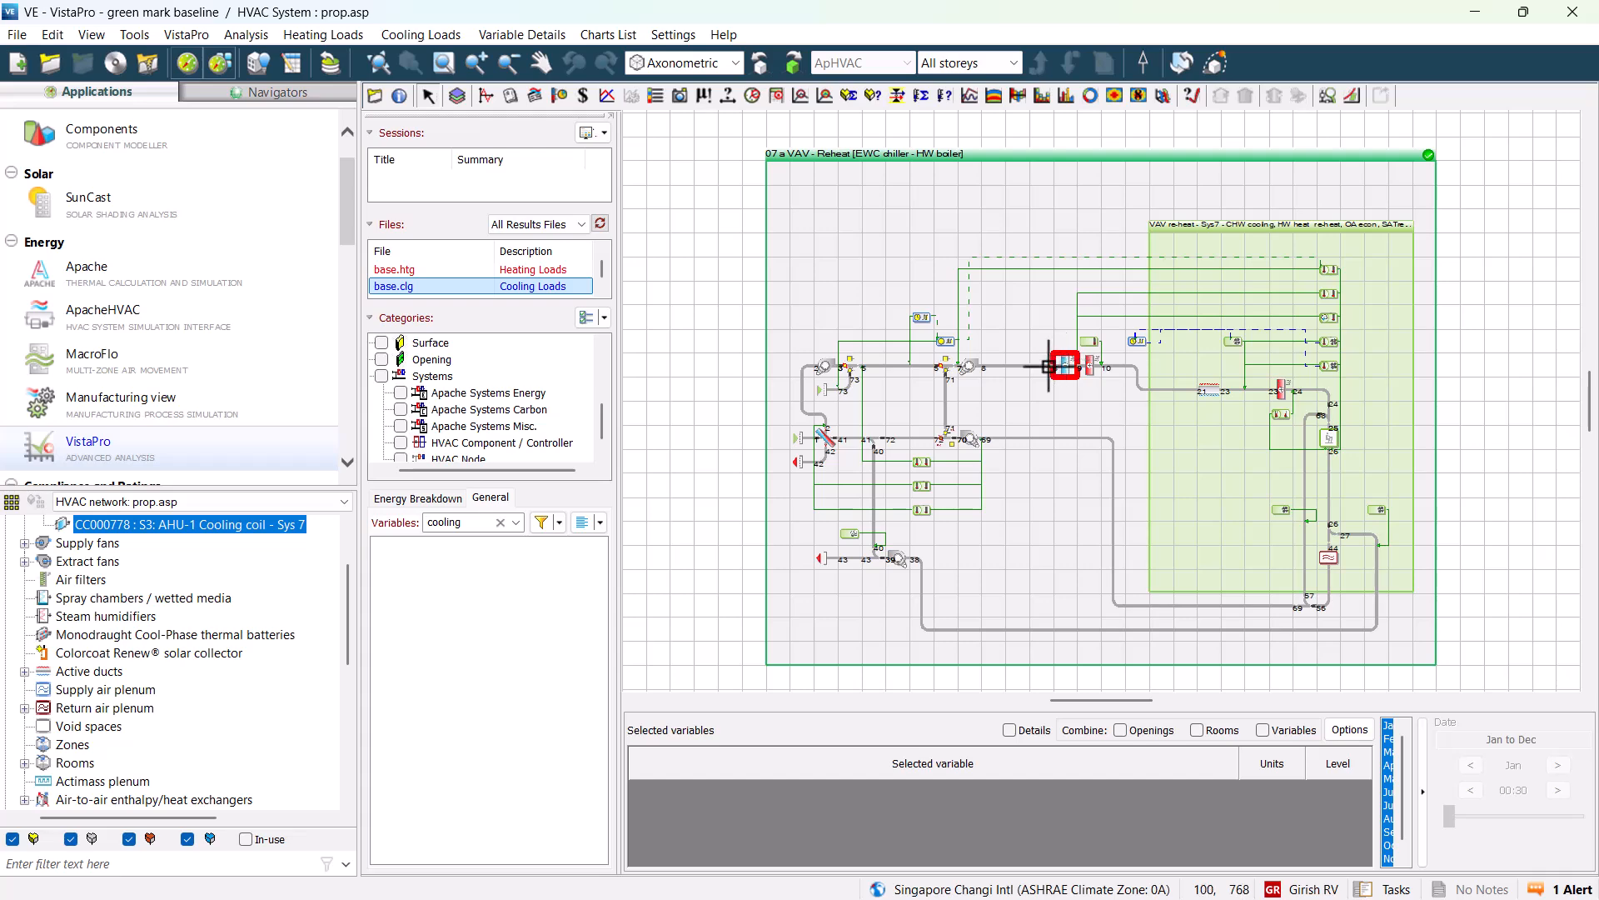
For the green mark baseline results, select the cooling coil and add all Advanced cooling coil variables from Total load to Wet-dry fraction.
scroll(501, 296, up, 1)
click(488, 273)
click(1066, 371)
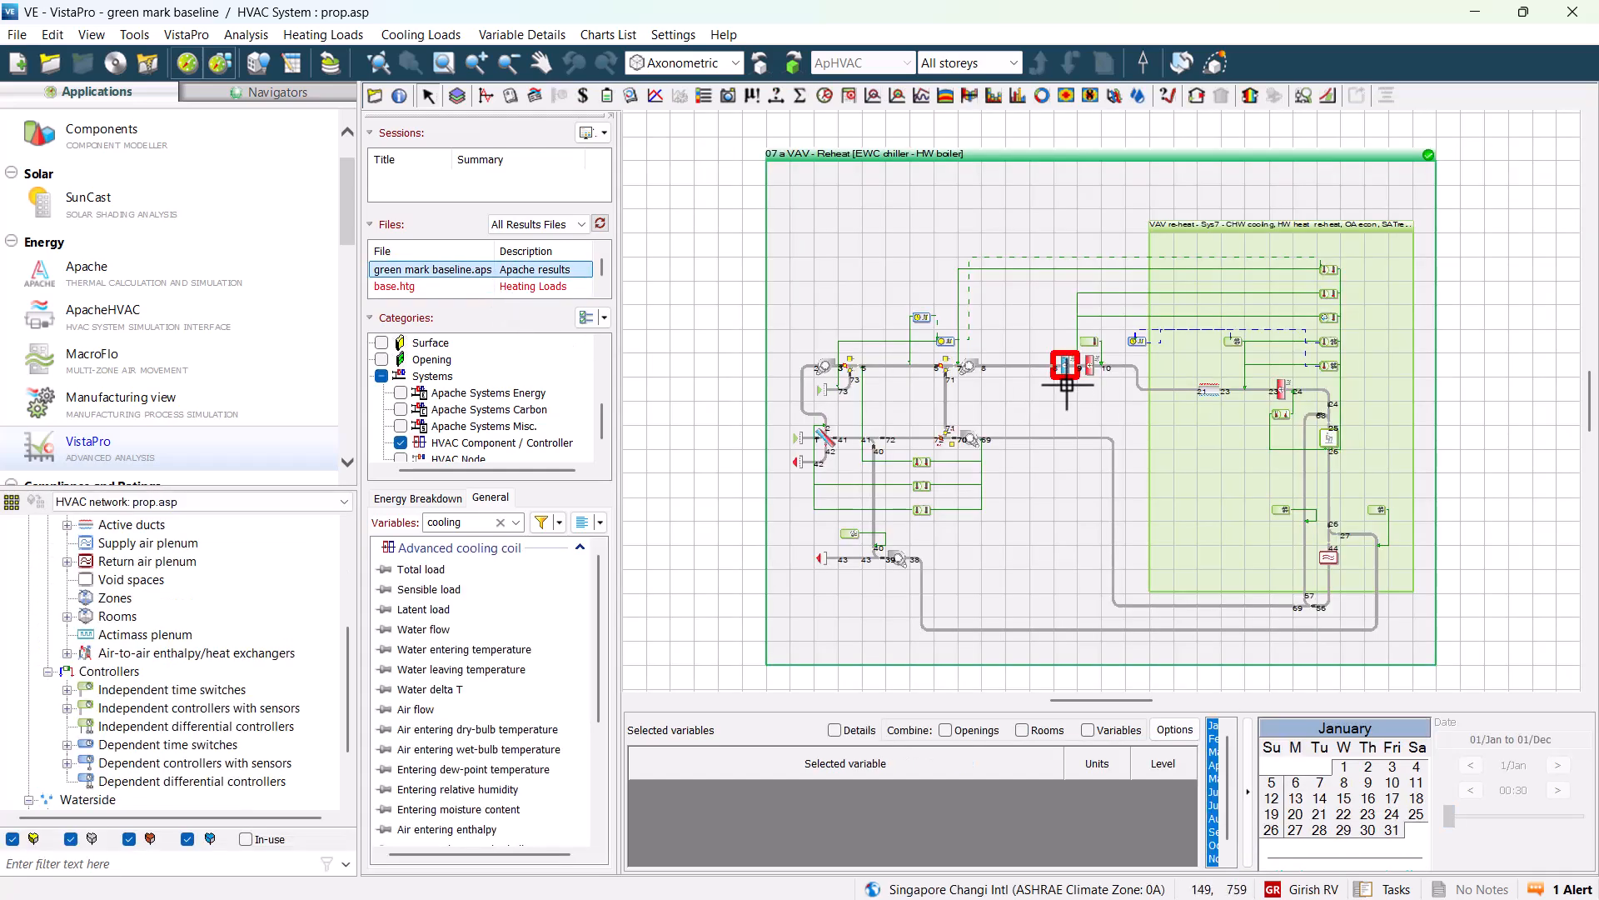
double_click(400, 571)
scroll(477, 723, down, 2)
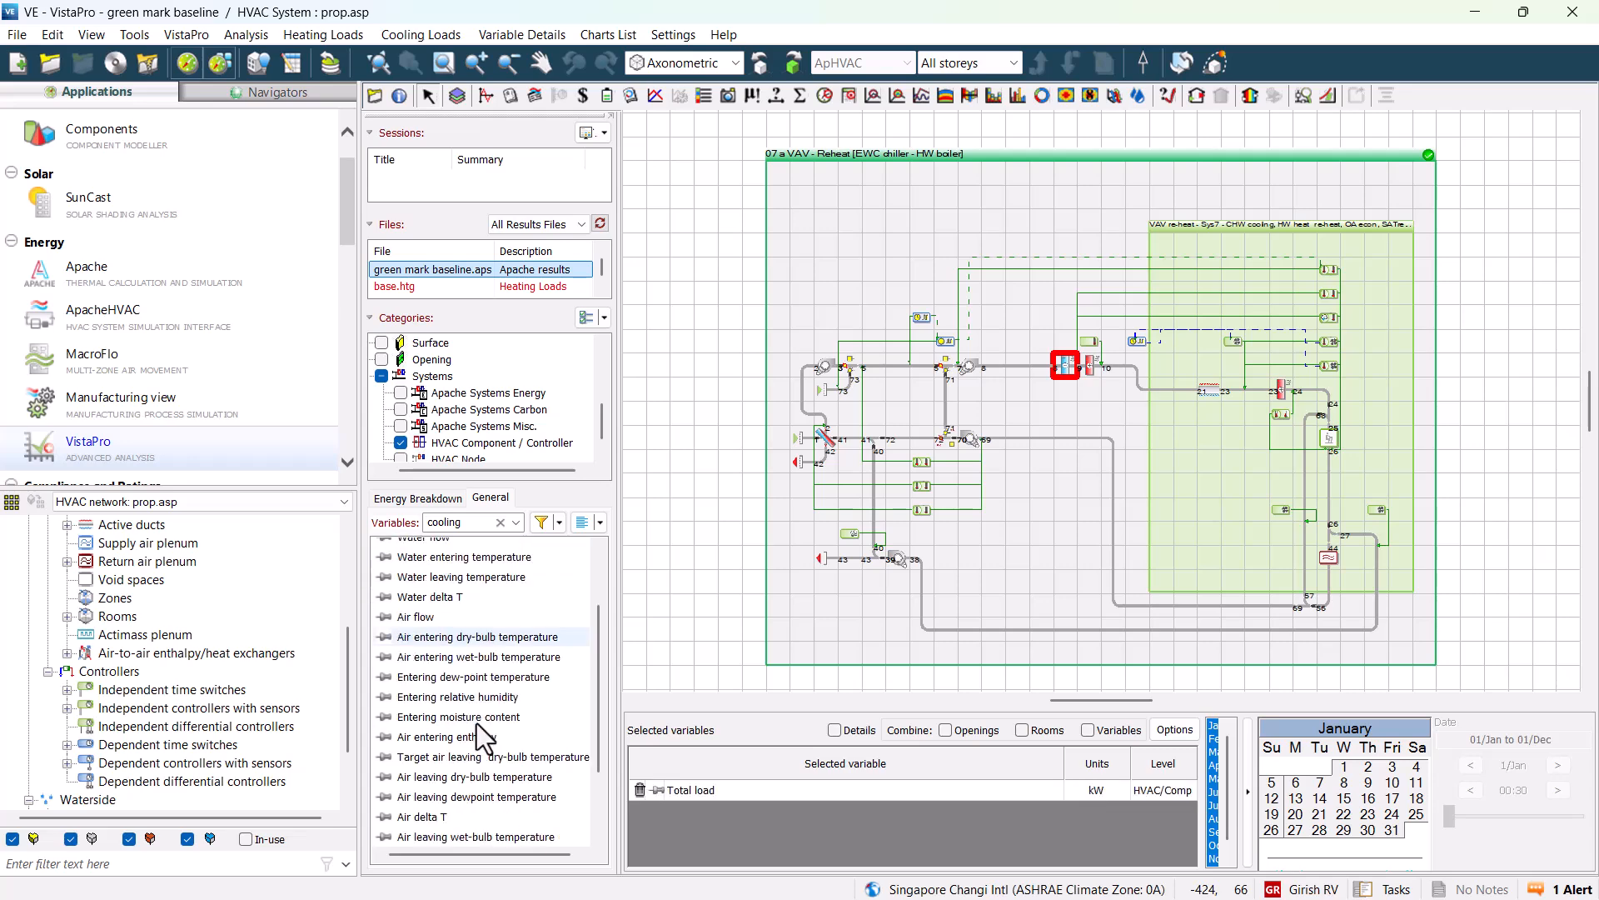
scroll(477, 723, down, 2)
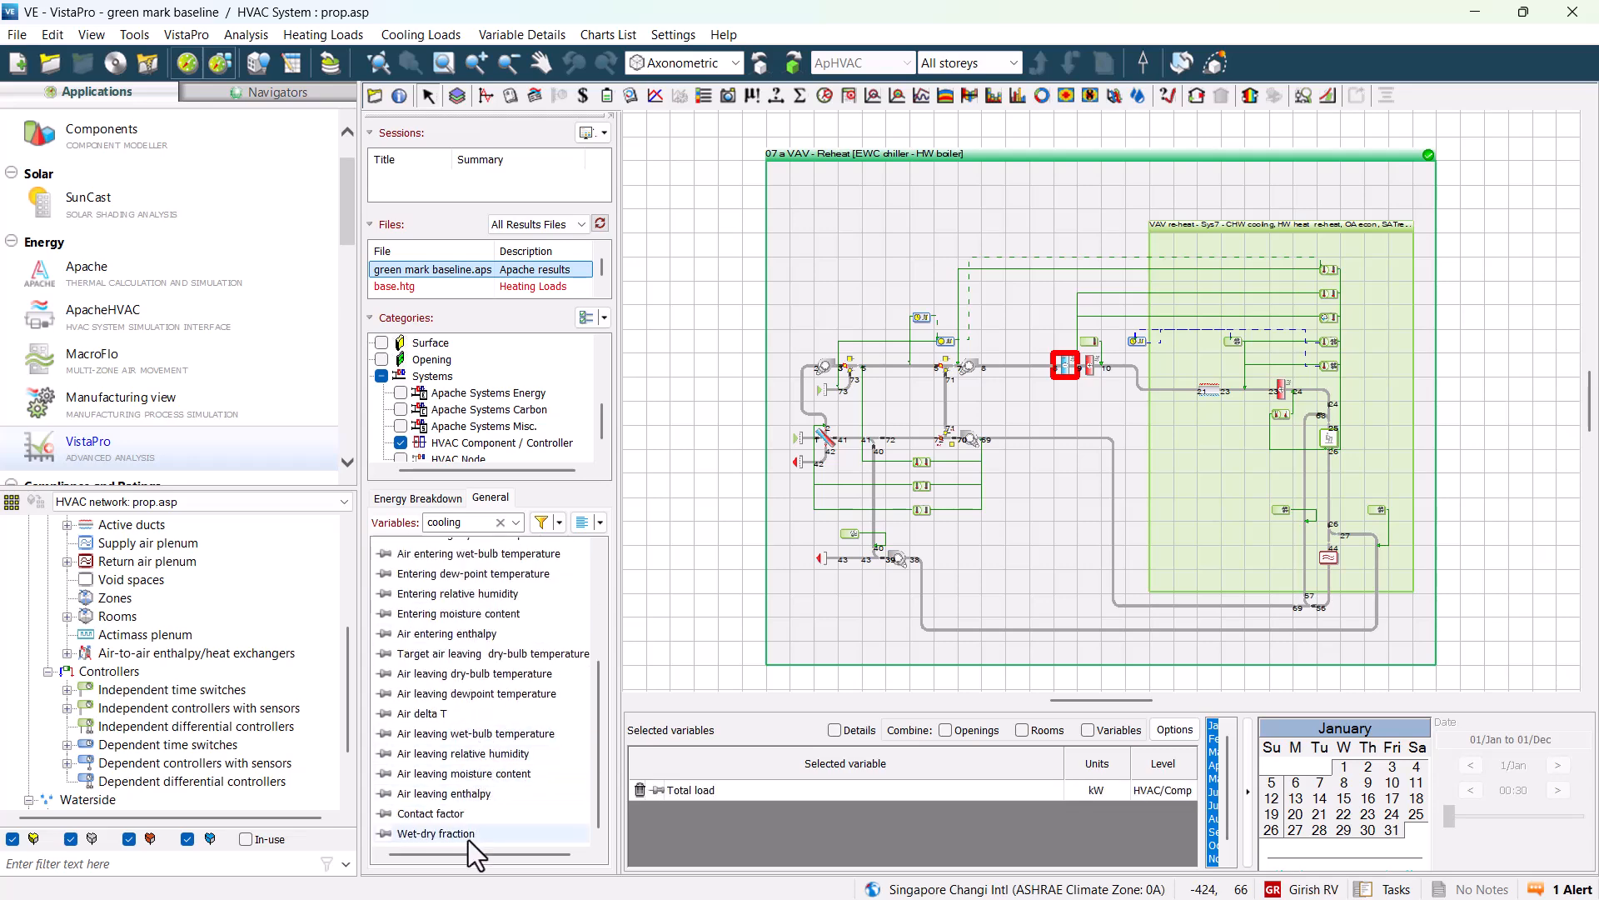
shift+click(465, 834)
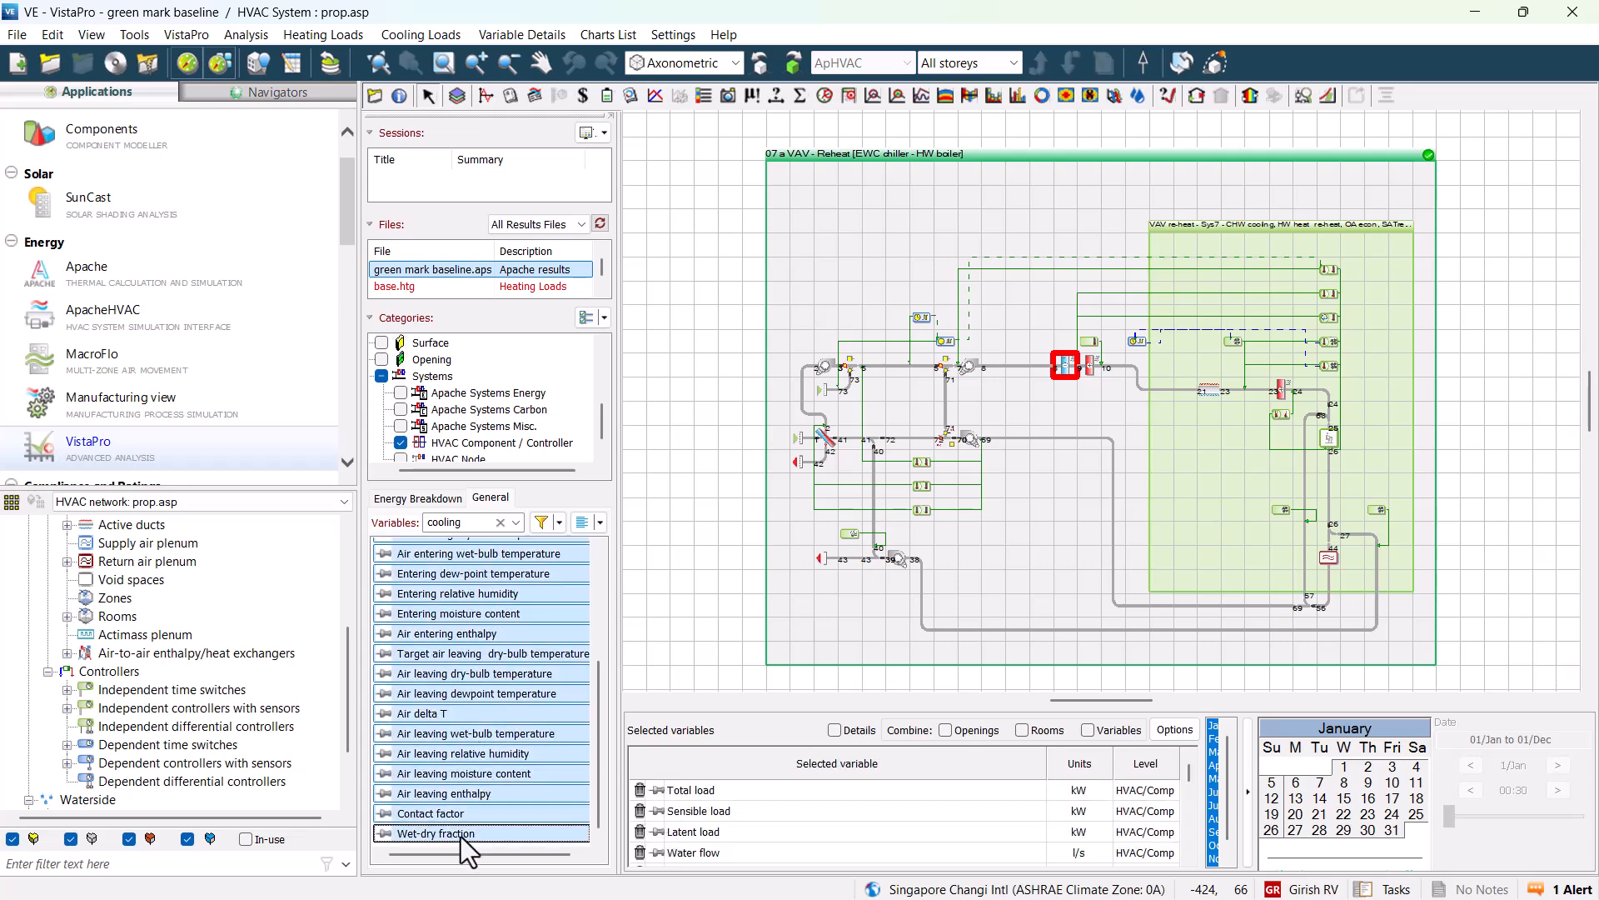
Show a table of minimum, maximum and mean values for the selected cooling coil variables.
click(750, 96)
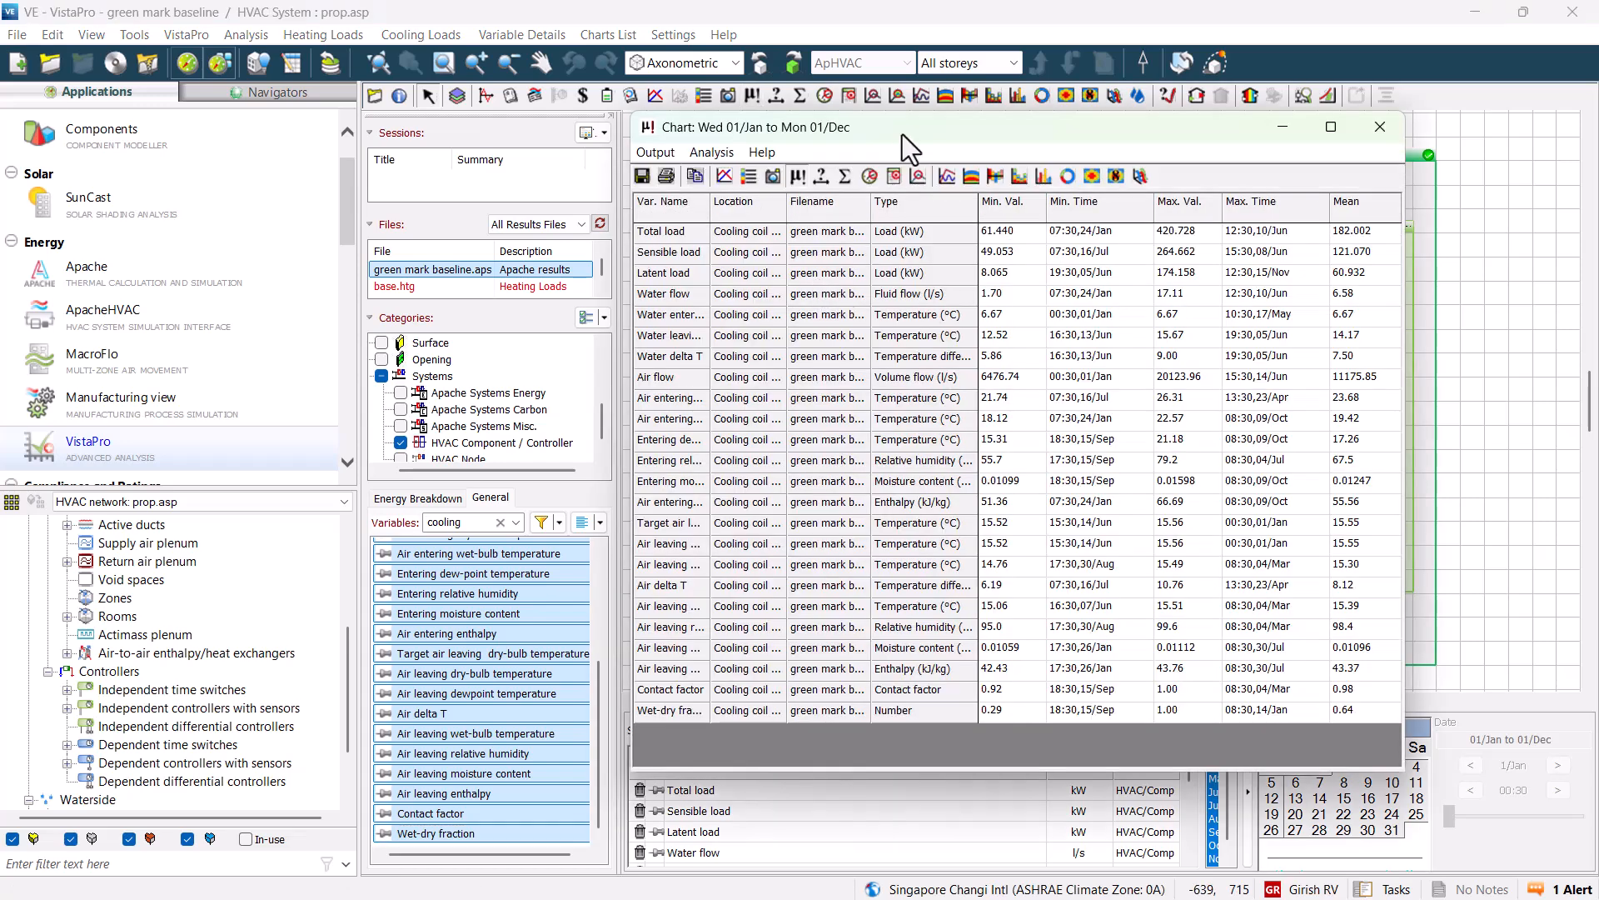
double_click(902, 133)
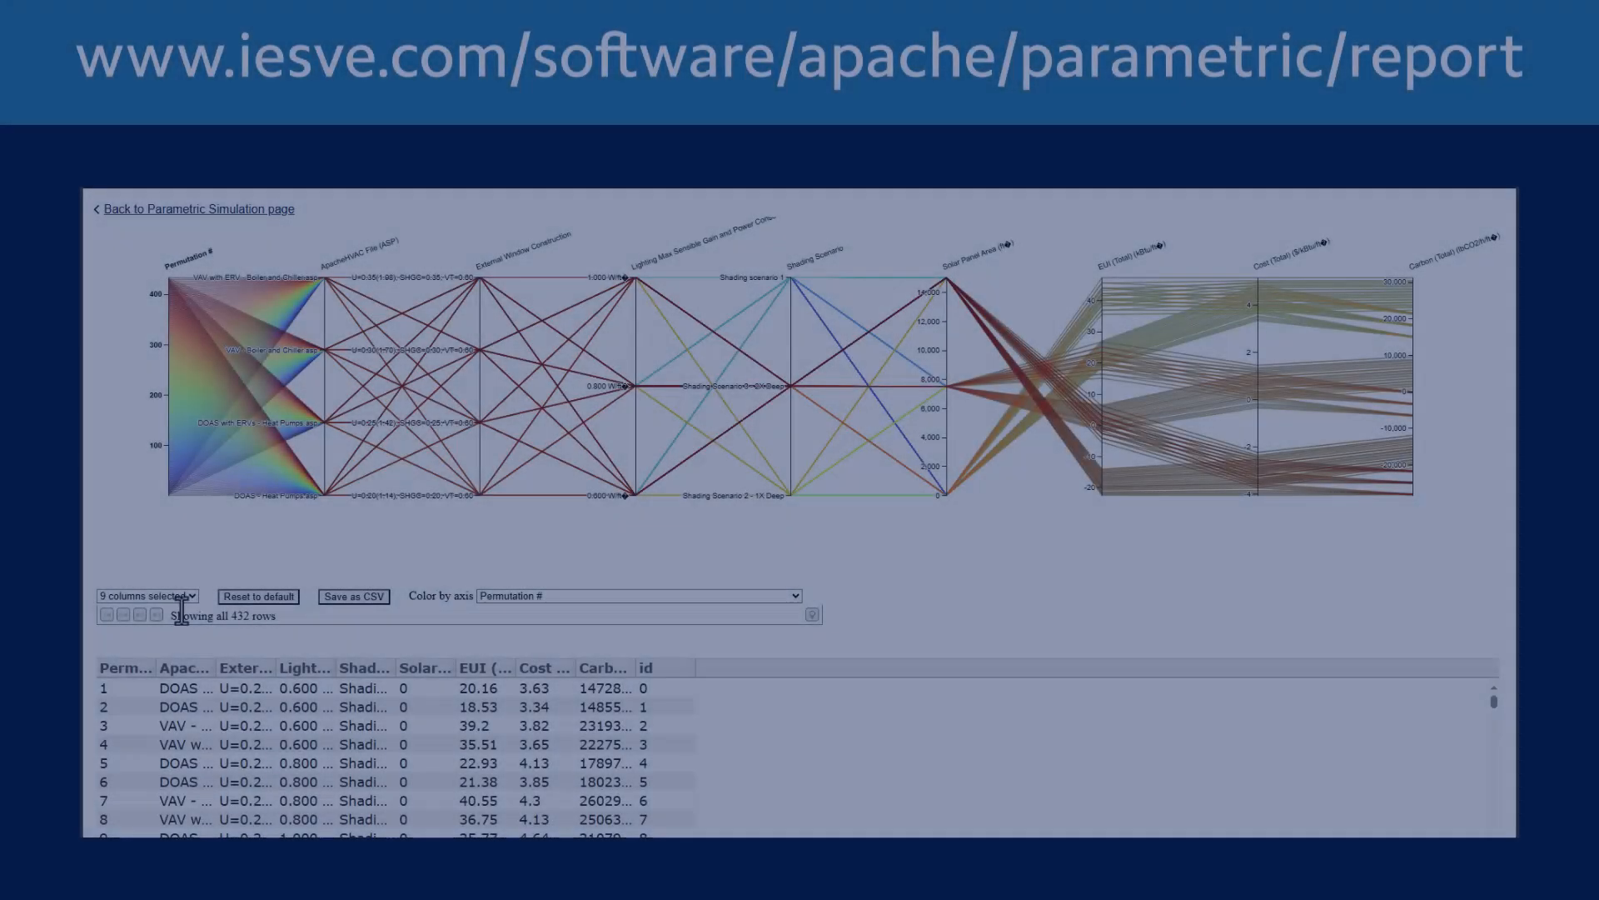
Open the parametric report's column selection list and browse the available result columns.
click(147, 595)
scroll(283, 667, down, 5)
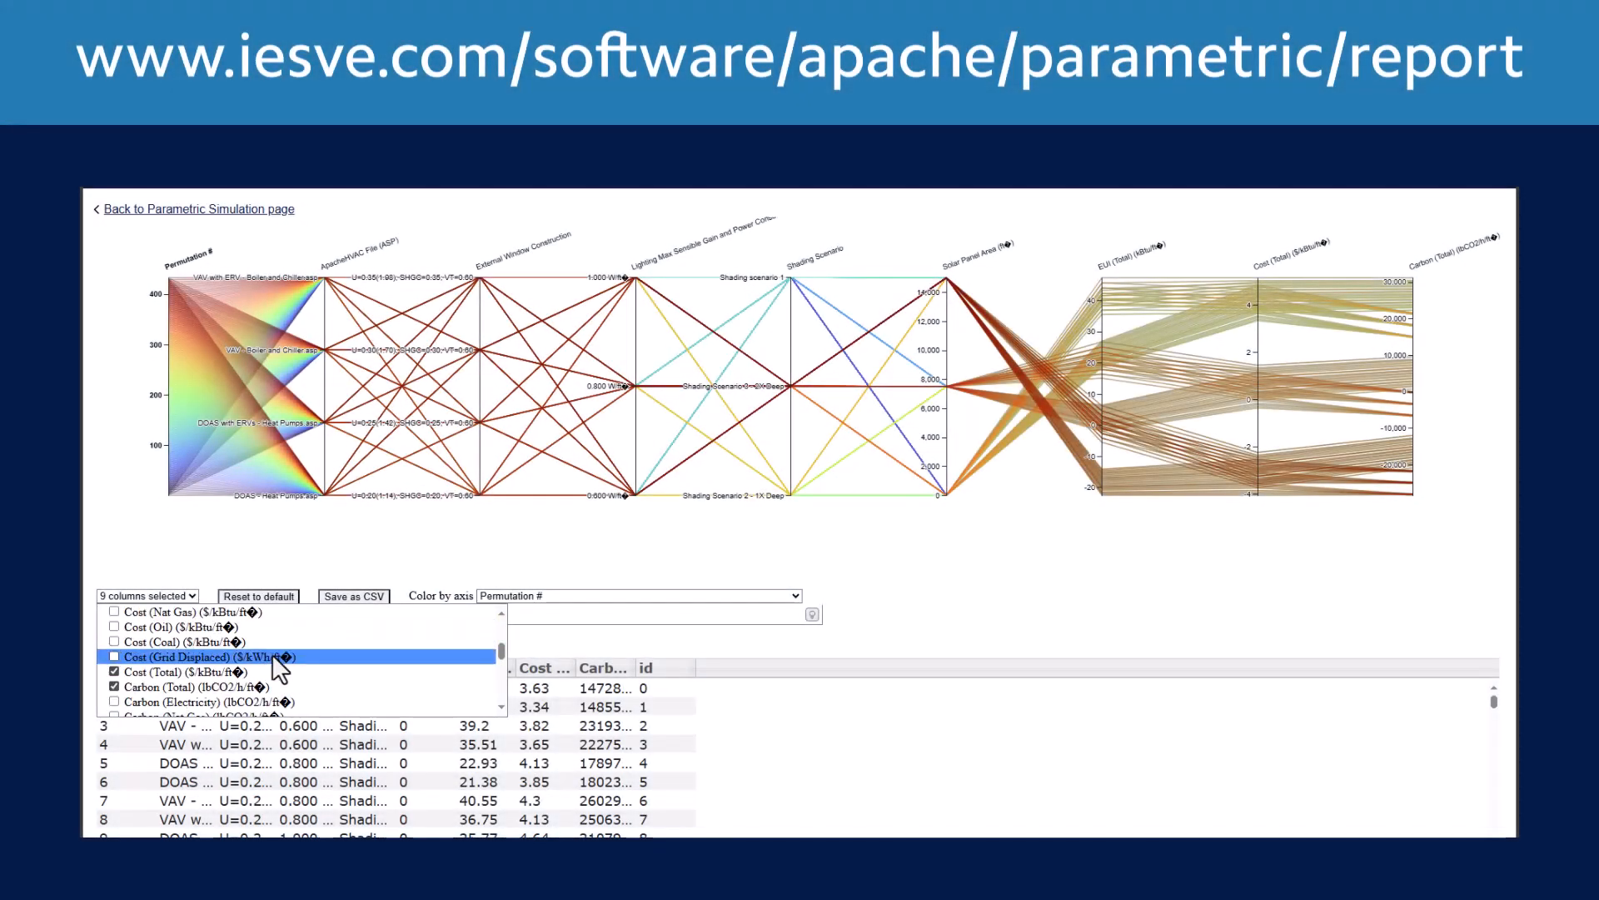
scroll(274, 656, down, 5)
click(409, 546)
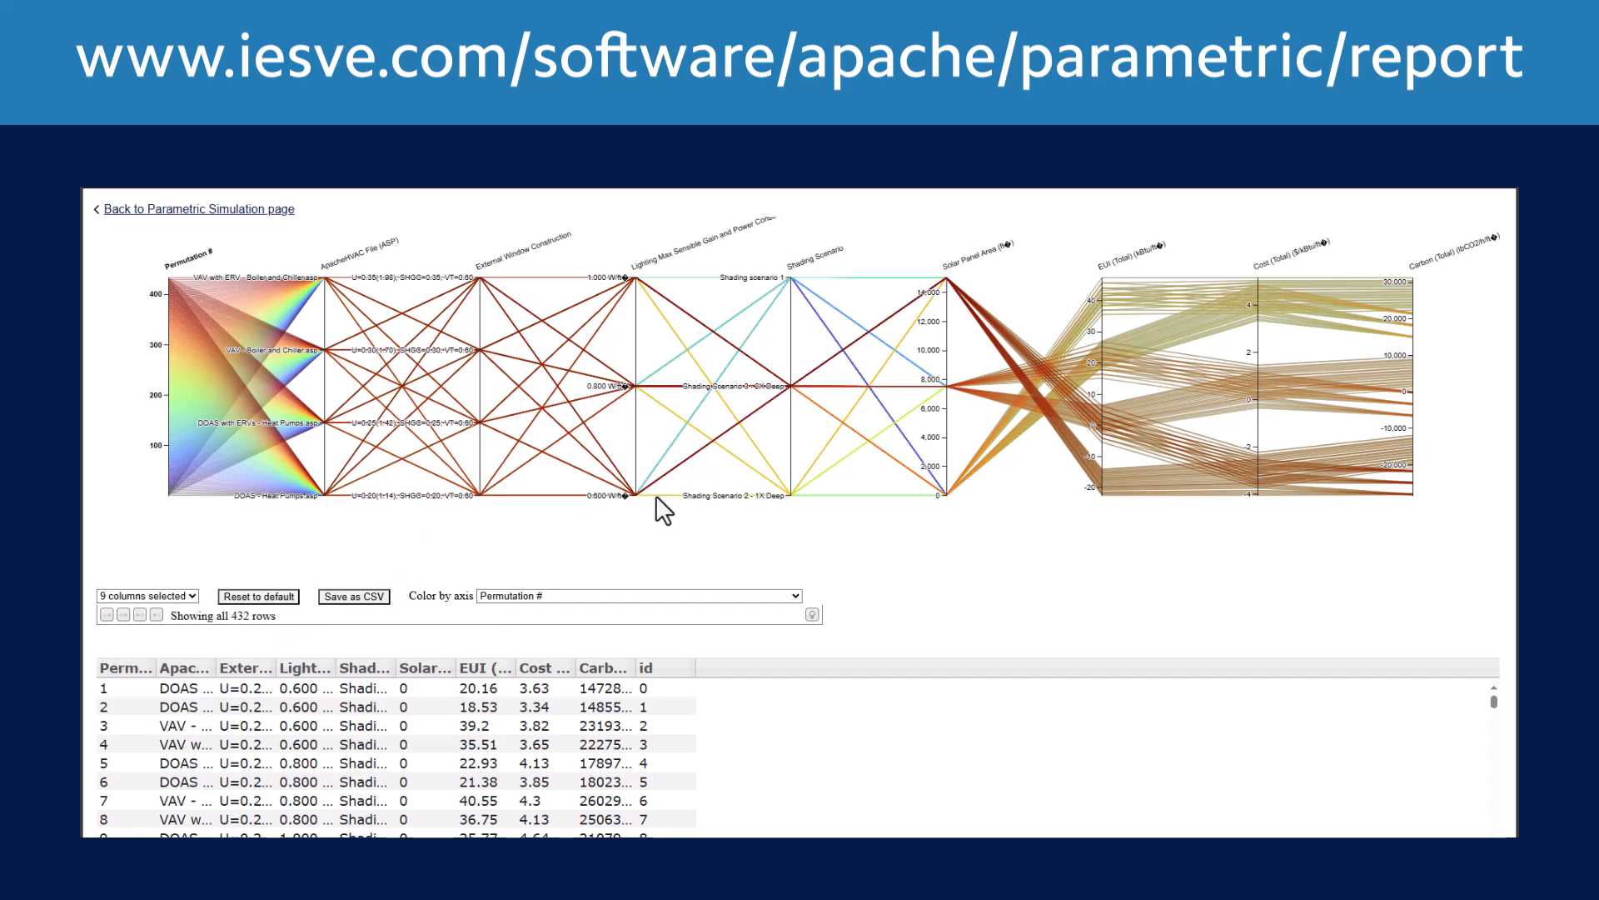
Filter the parametric permutations by brushing ranges on the EUI, cost, lighting gain, window construction and ApacheHVAC file axes.
drag(1098, 492, 1102, 401)
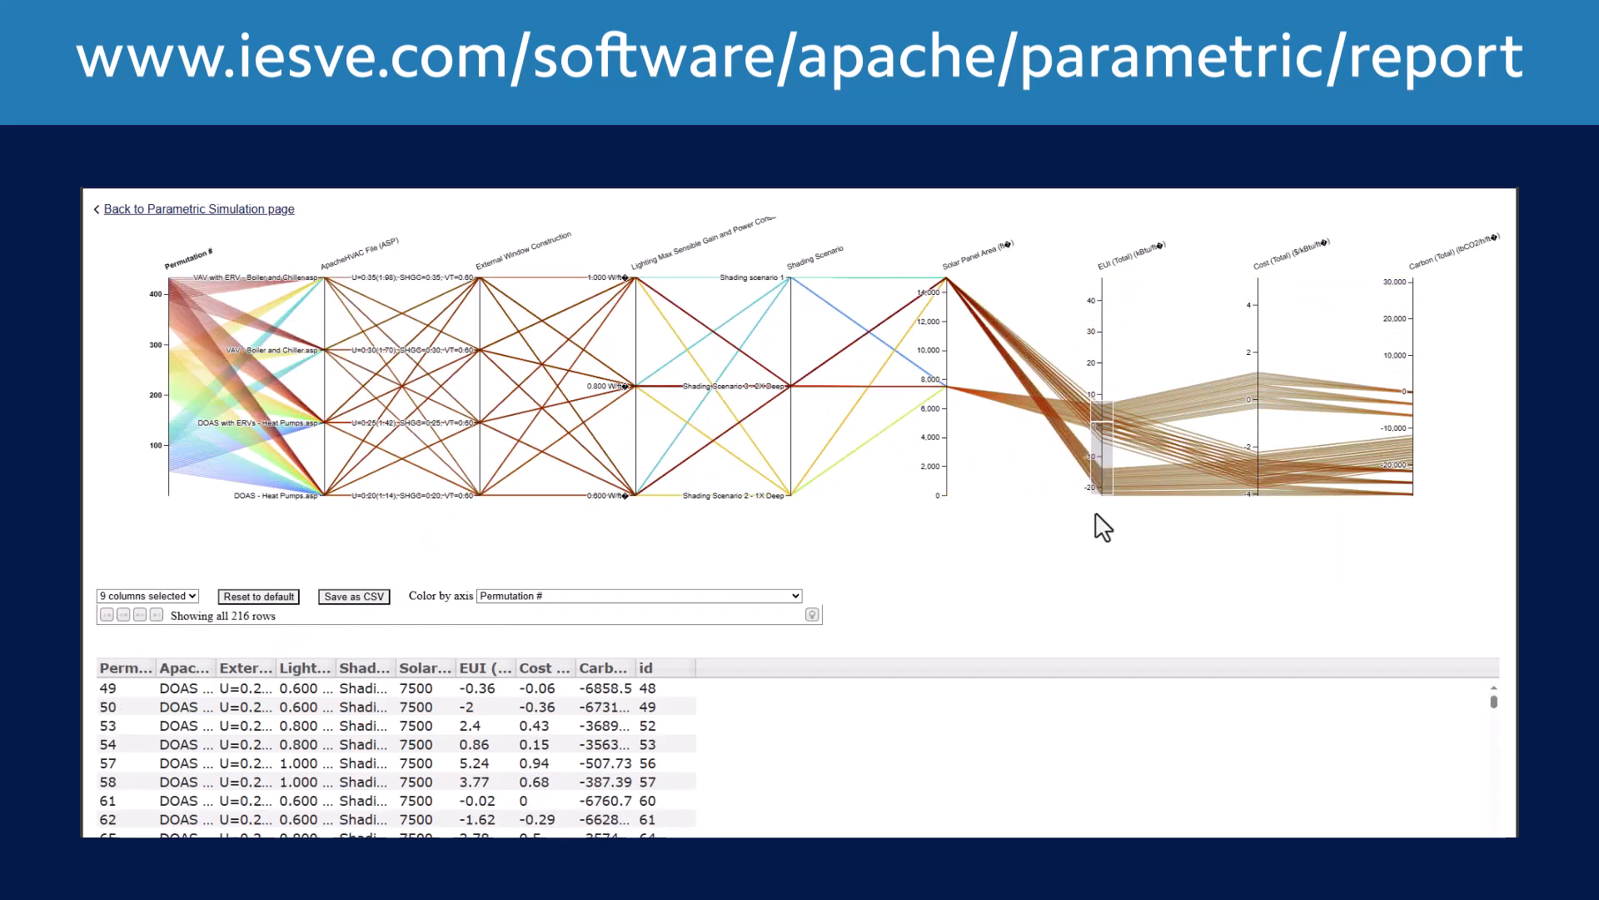
drag(1257, 439, 1248, 495)
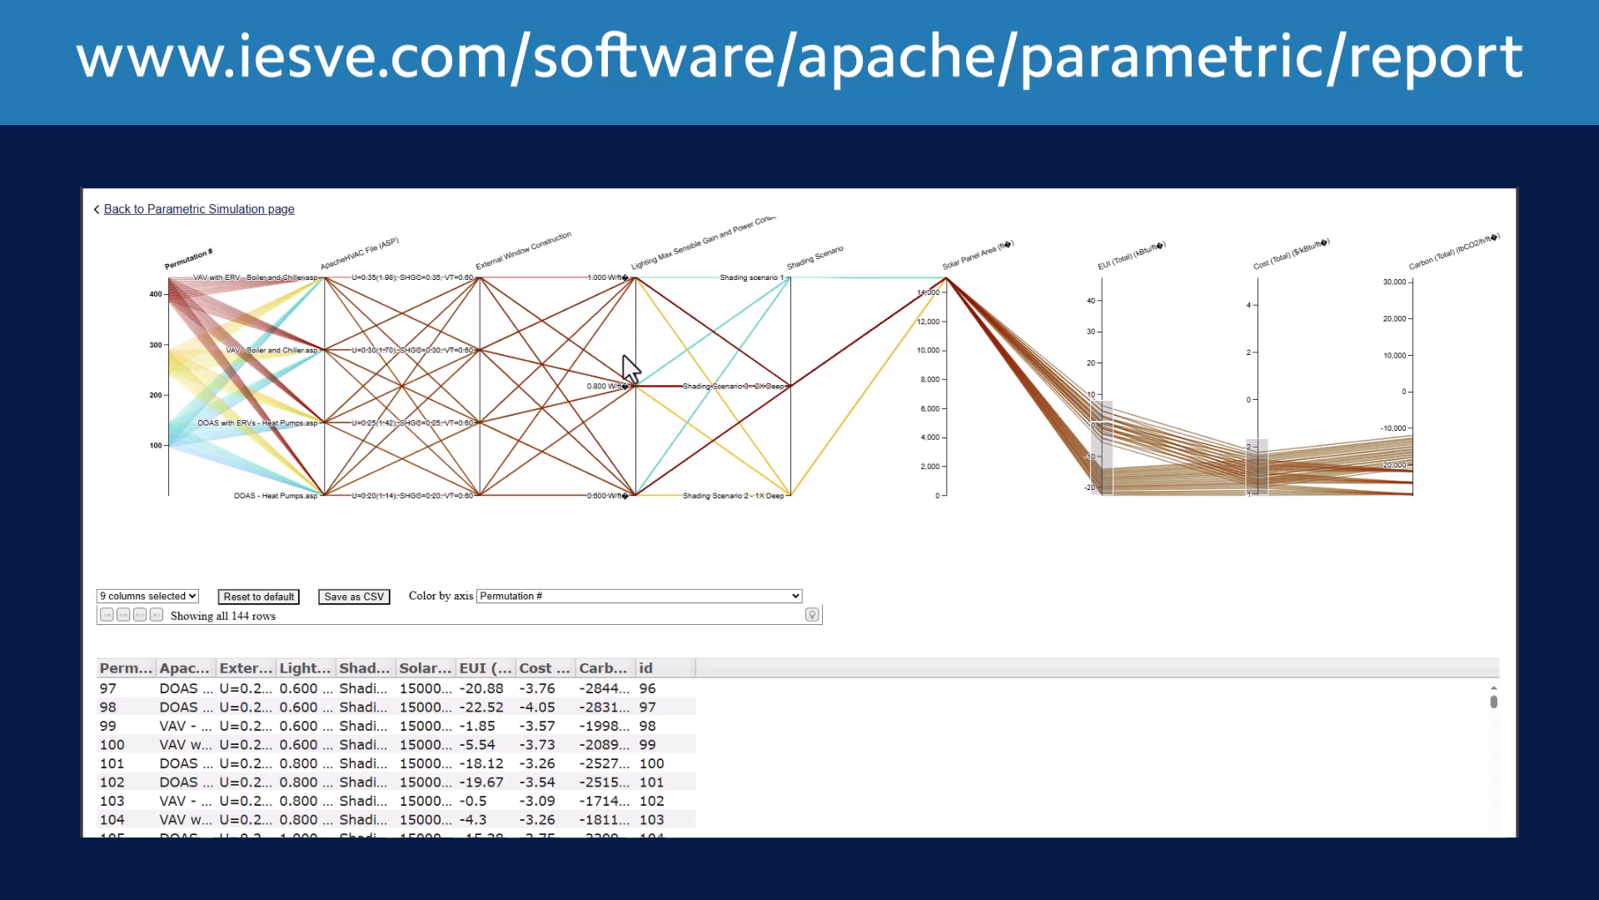
drag(633, 361, 633, 401)
drag(480, 414, 481, 526)
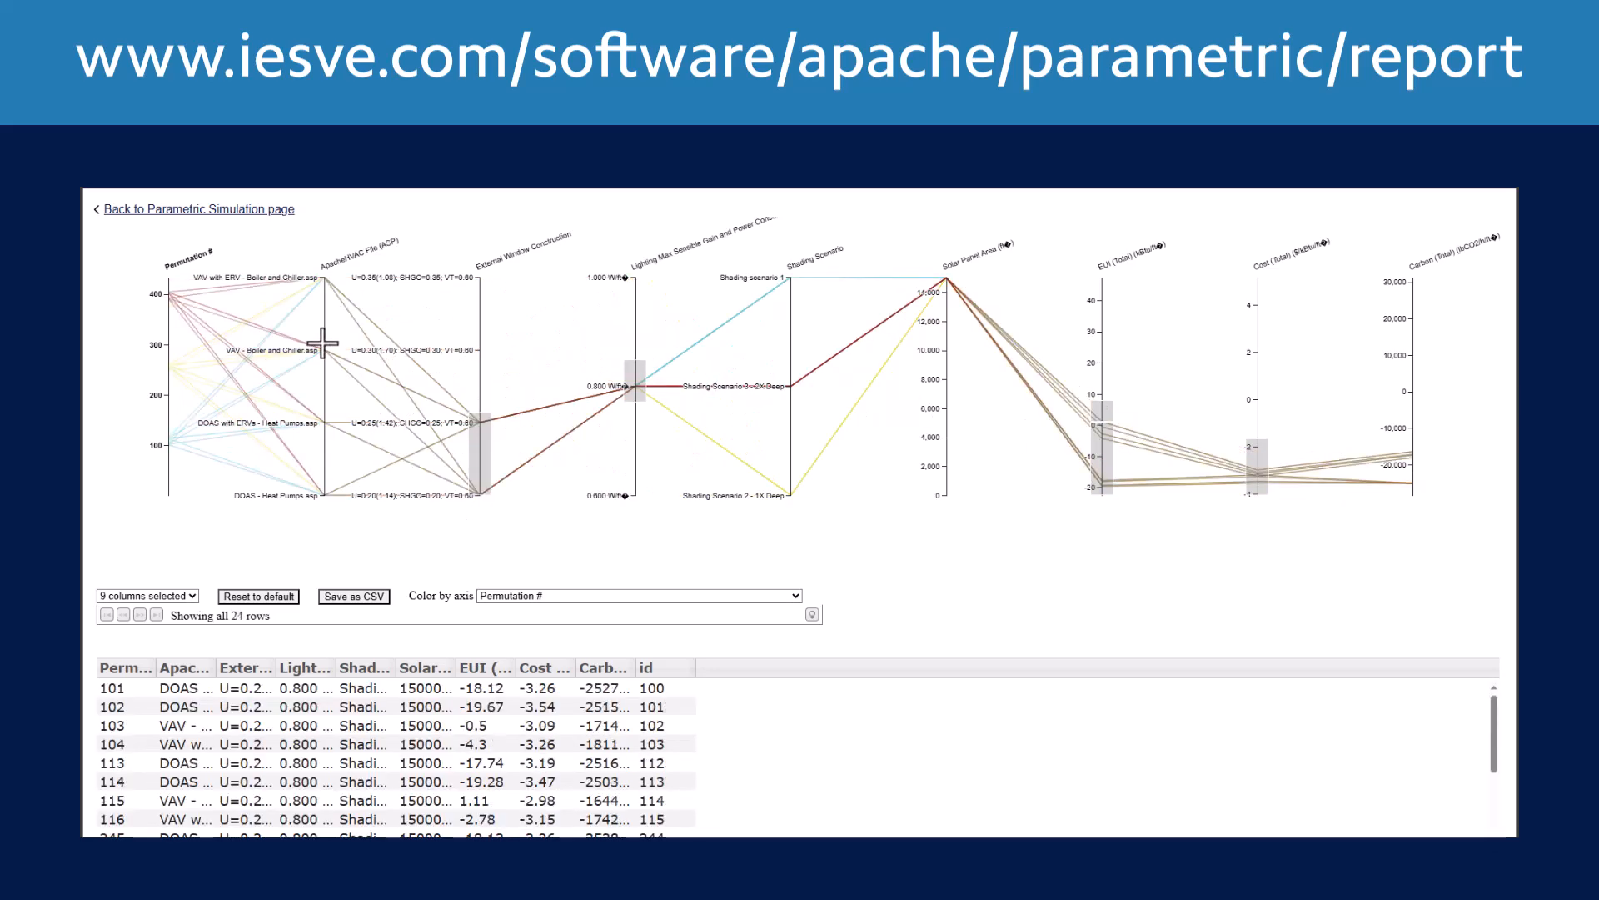
drag(323, 342, 323, 429)
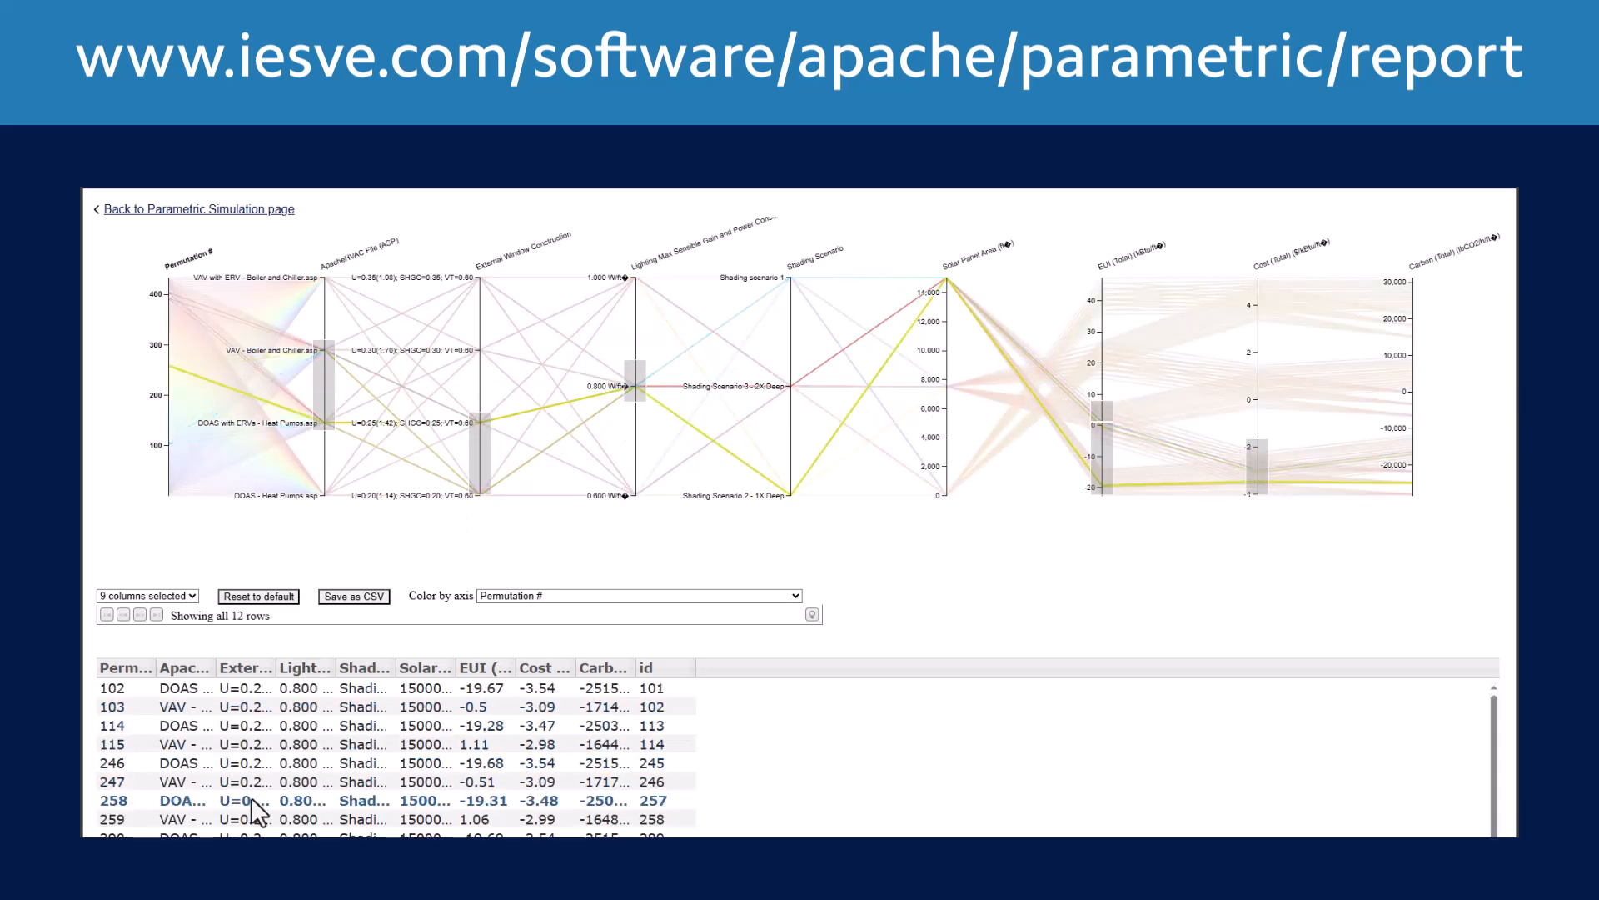